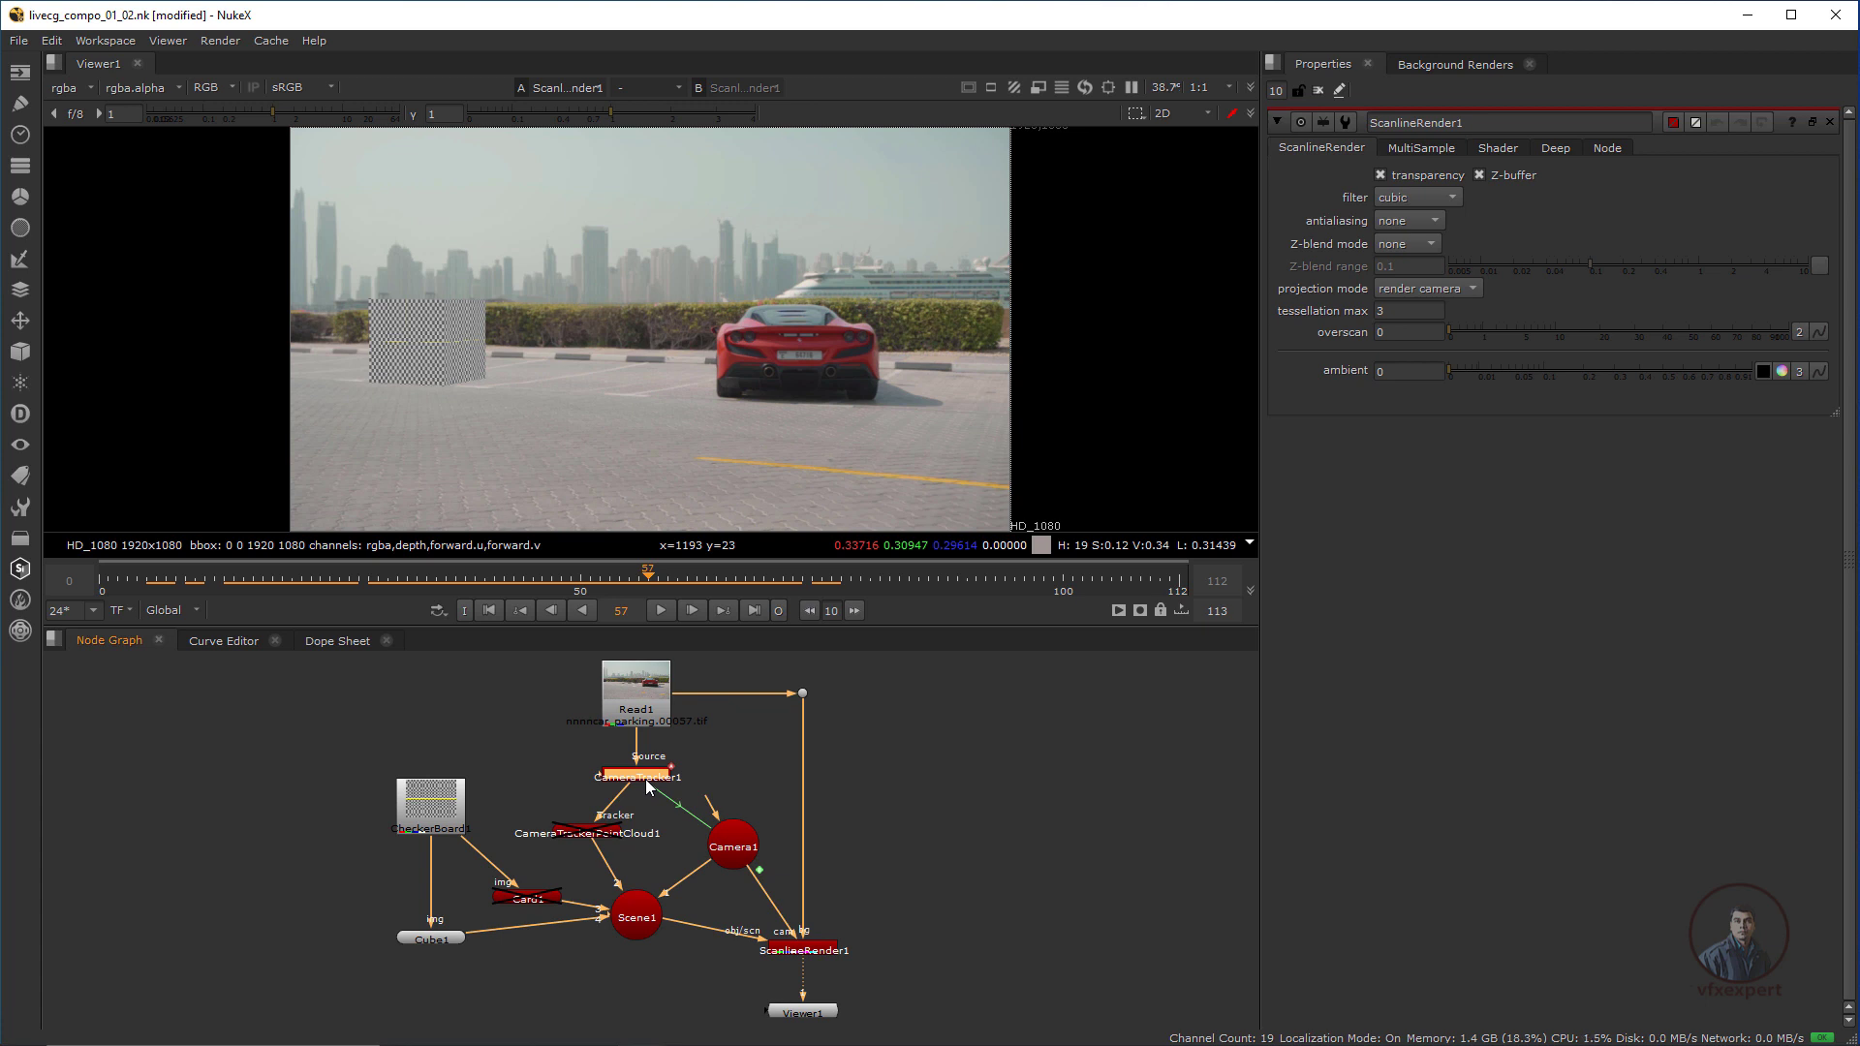
Create a WriteGeo node and connect its input to Scene1.
drag(671, 581, 336, 607)
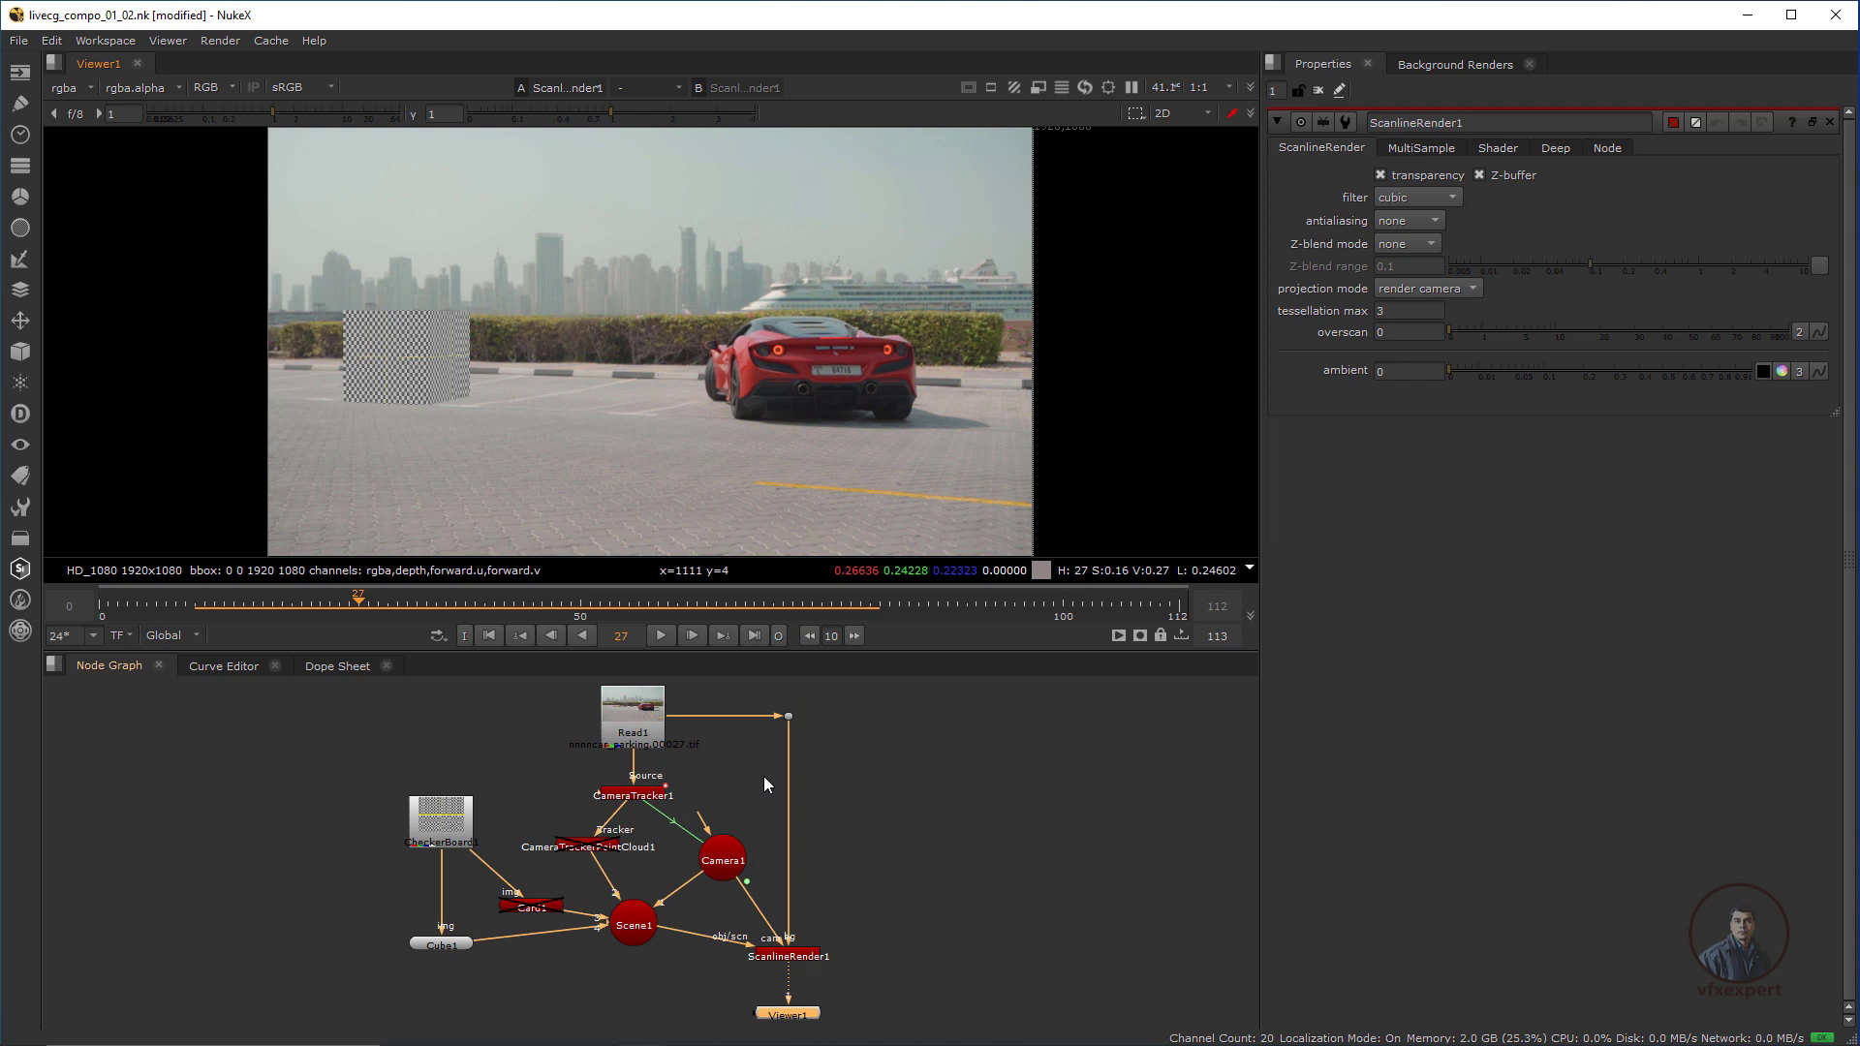
click(20, 351)
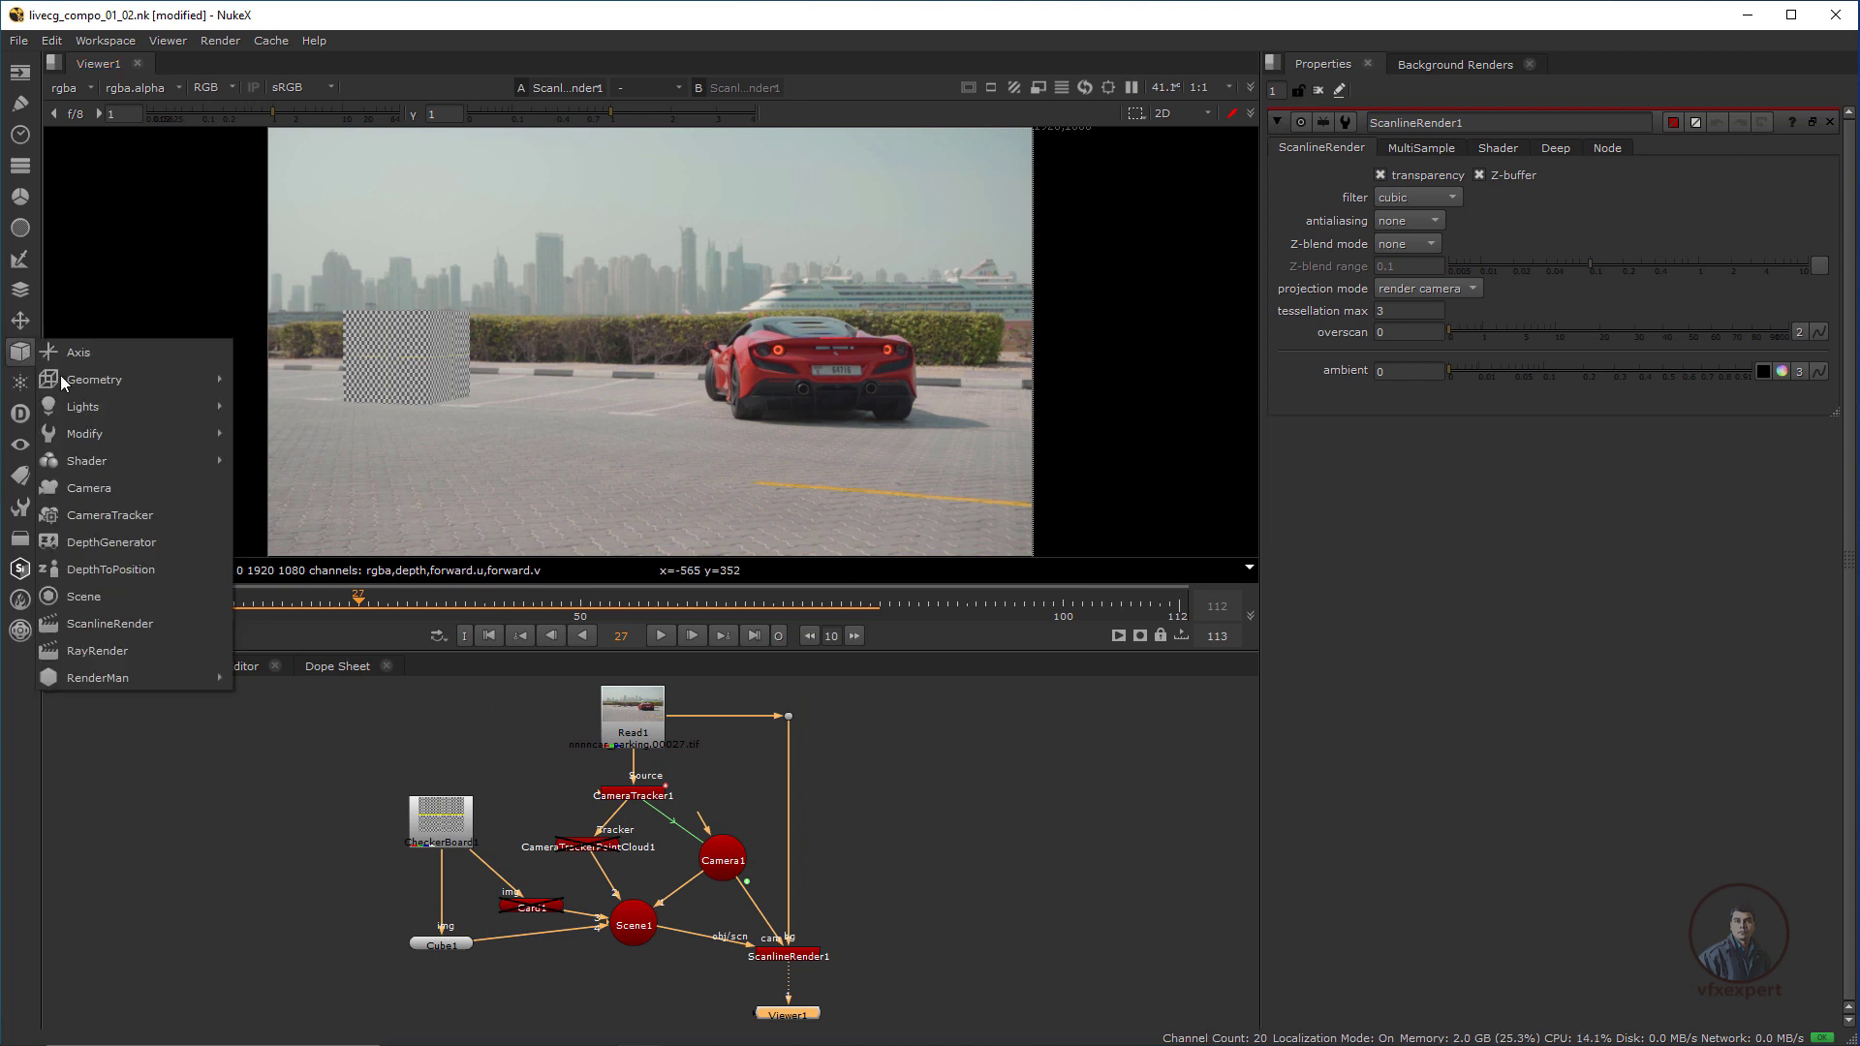
mouse_move(82, 399)
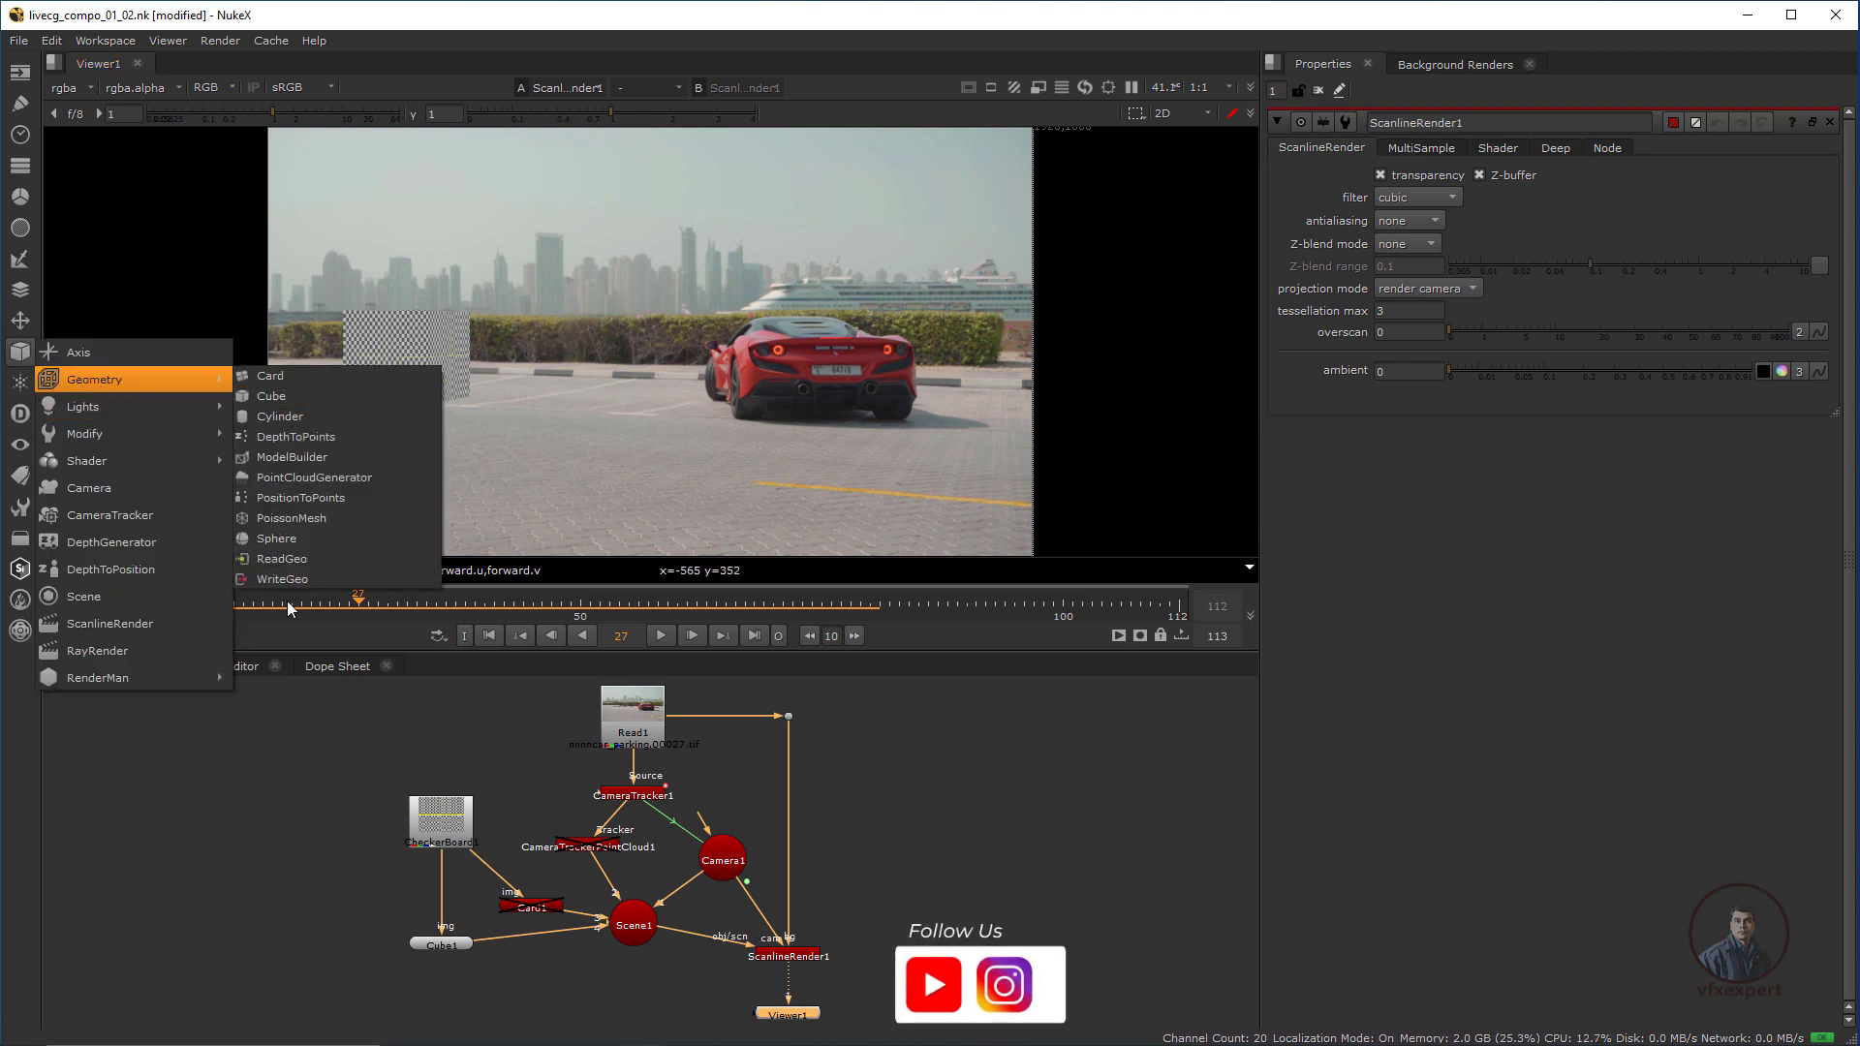
click(306, 580)
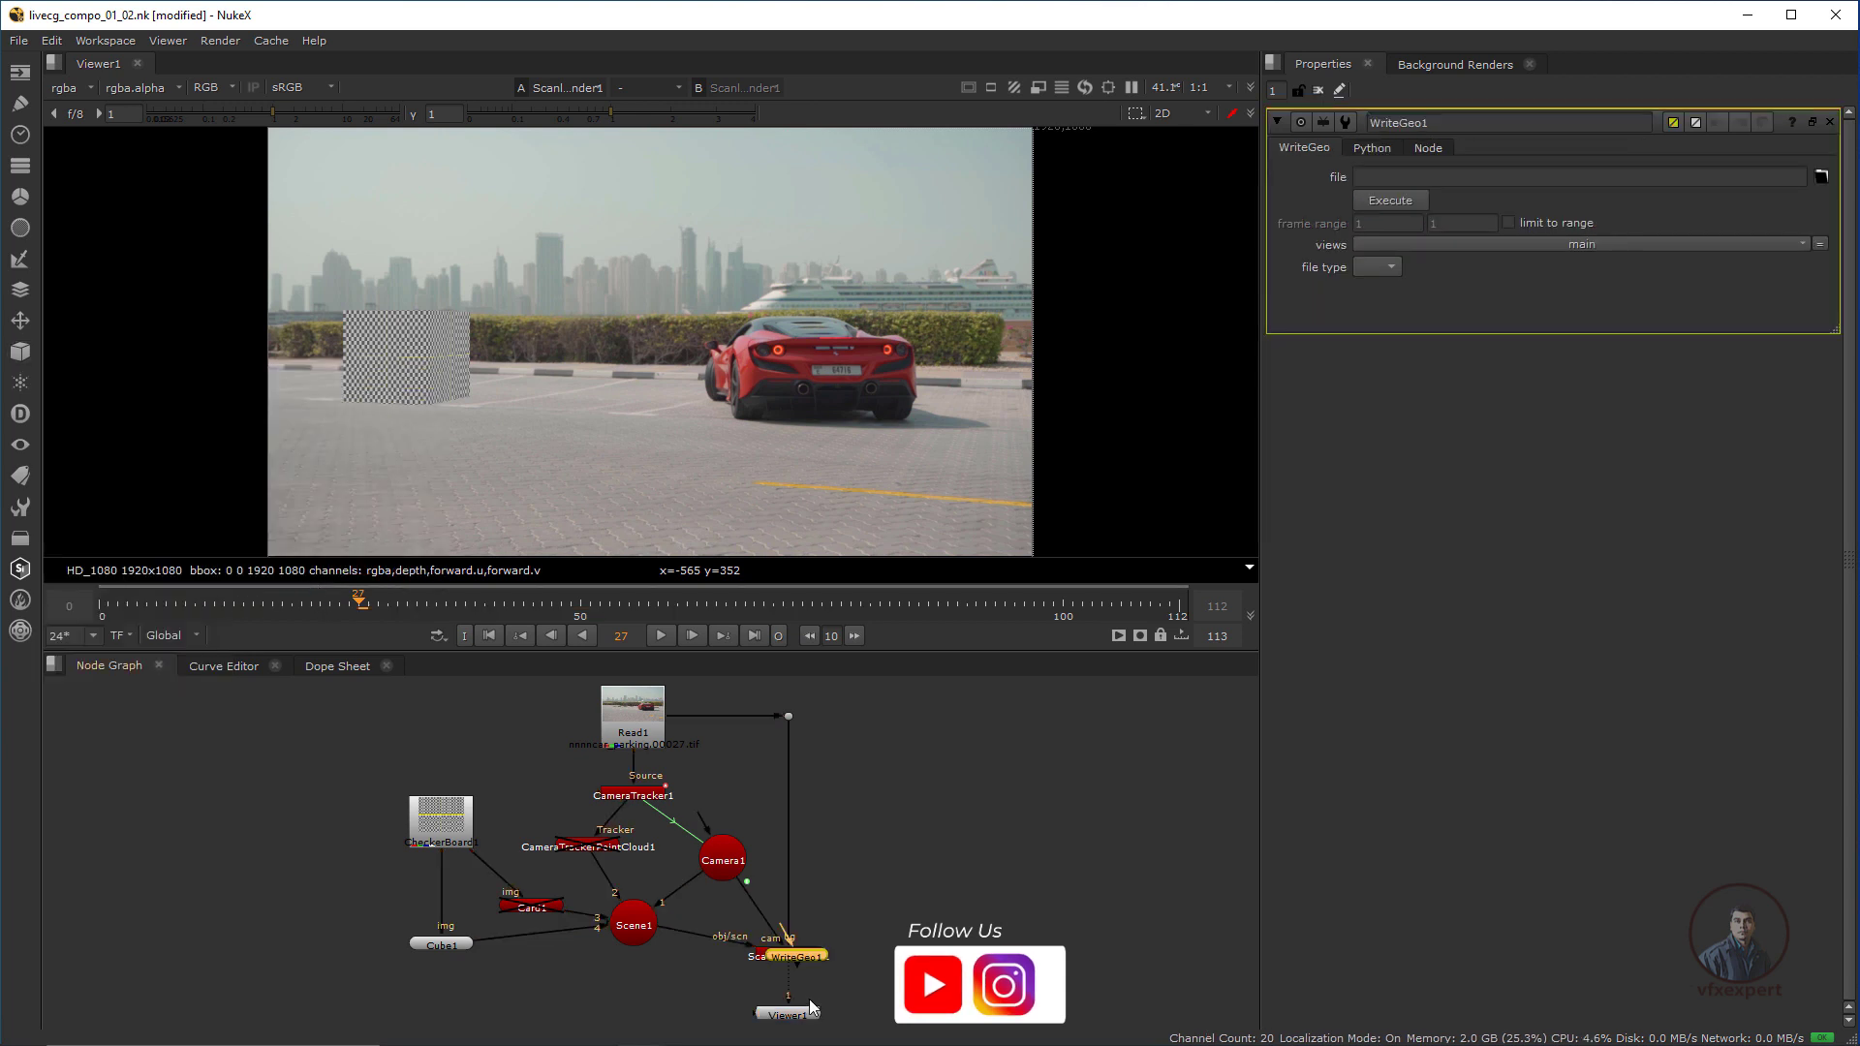
drag(800, 966, 641, 924)
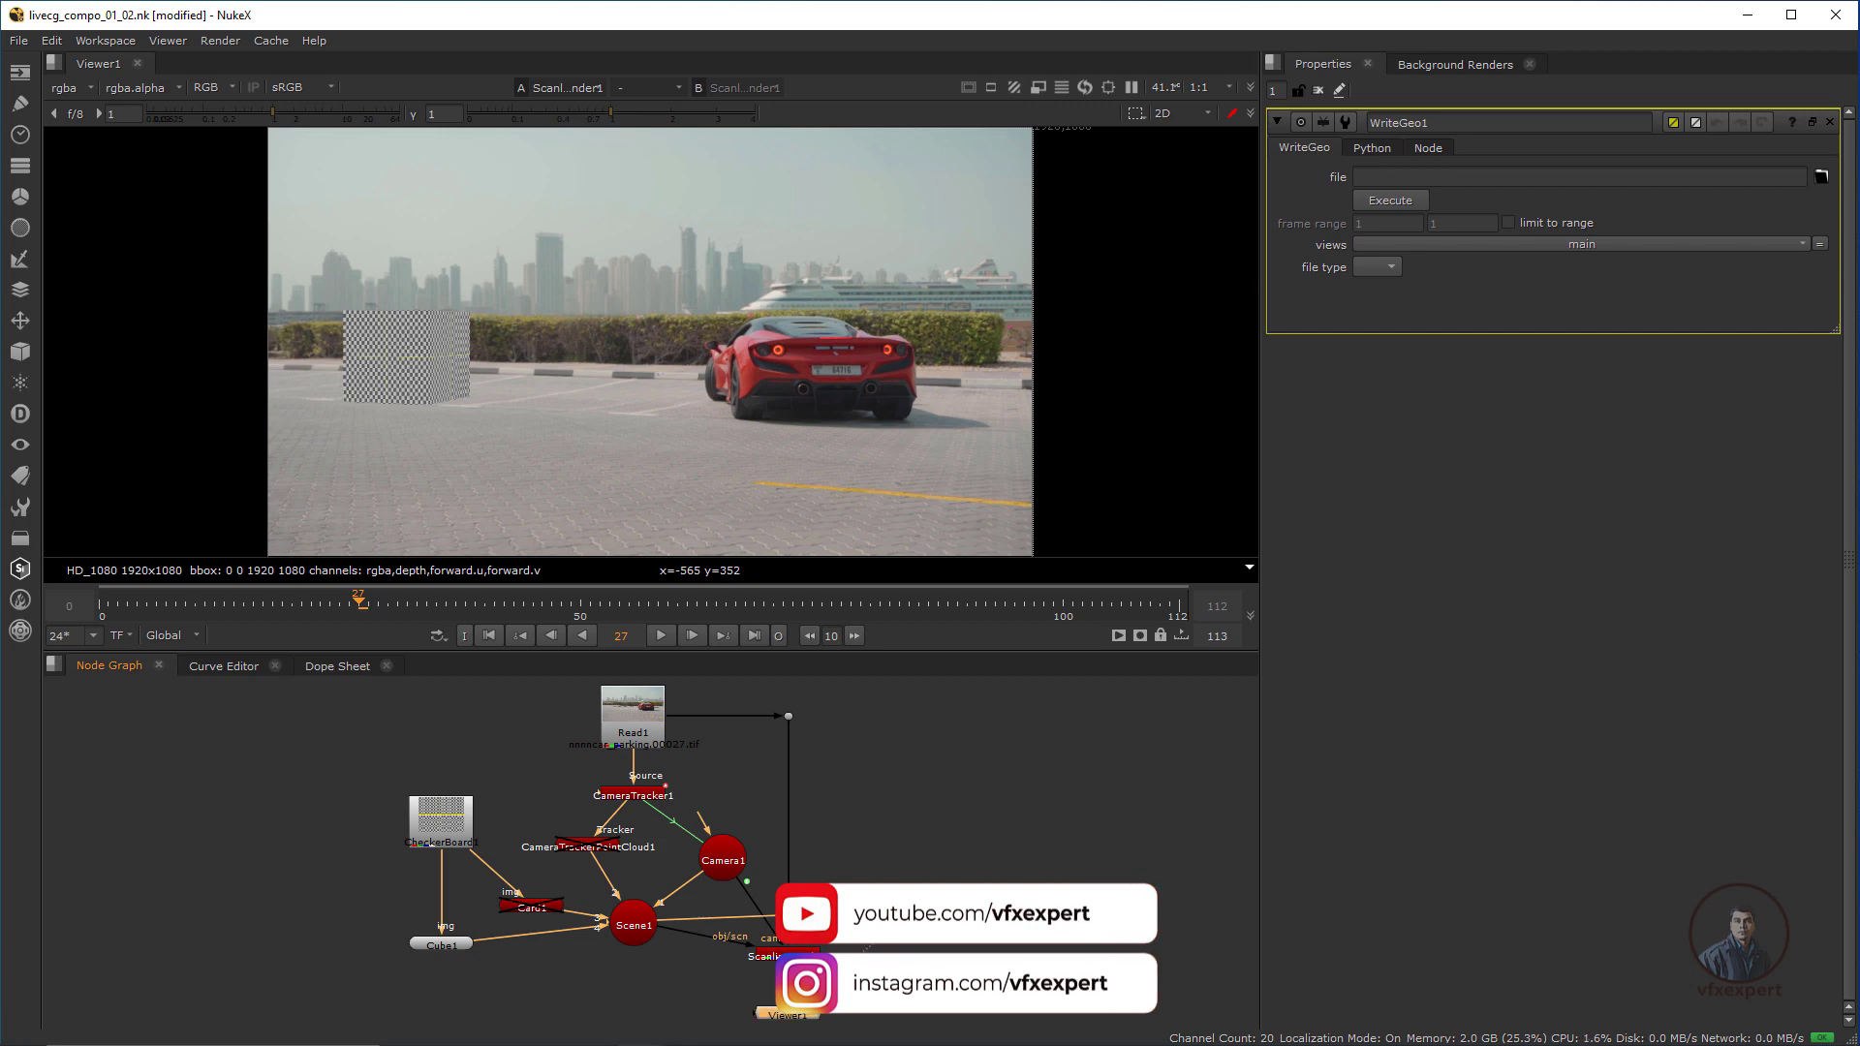
Display WriteGeo1's output in the 3D viewer to check the cube and camera.
key(1)
ctrl+drag(653, 471, 852, 355)
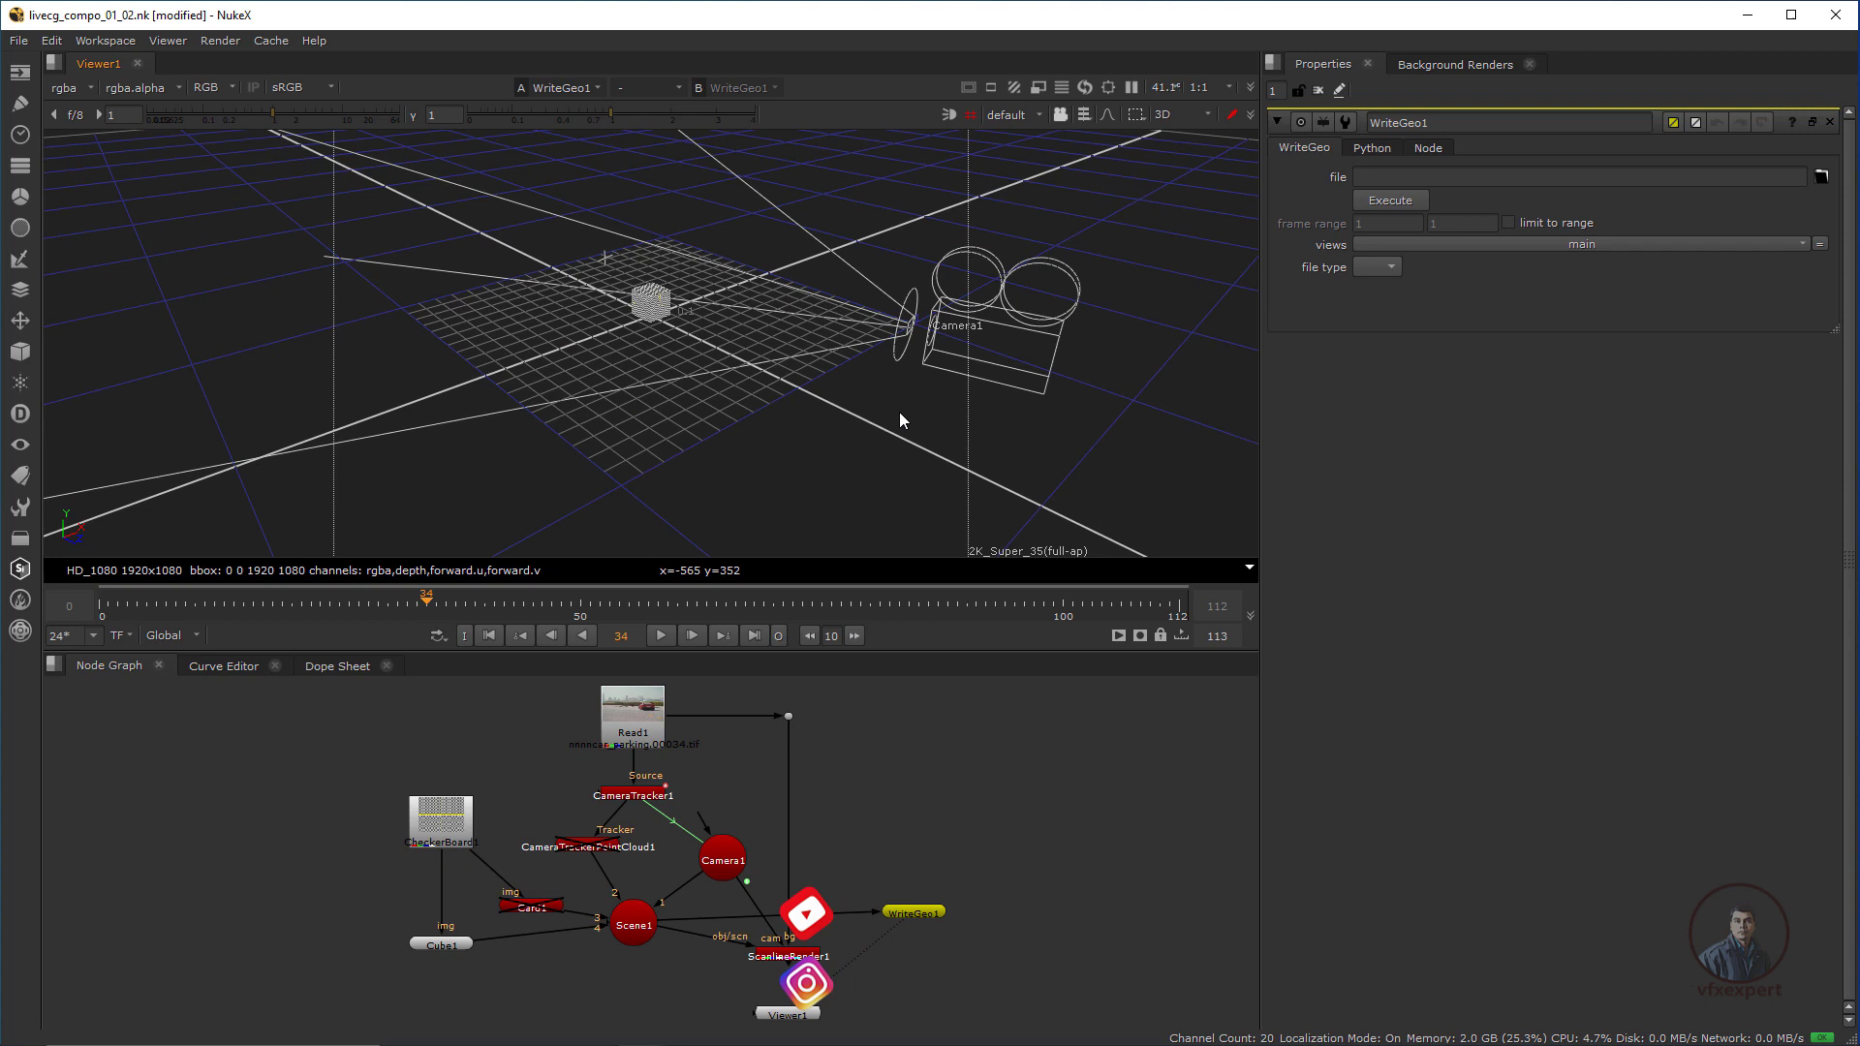
ctrl+drag(898, 411, 748, 477)
Enable the disabled CameraTrackerPointCloud1 node and inspect its points around the cube and camera.
scroll(558, 849, up, 1)
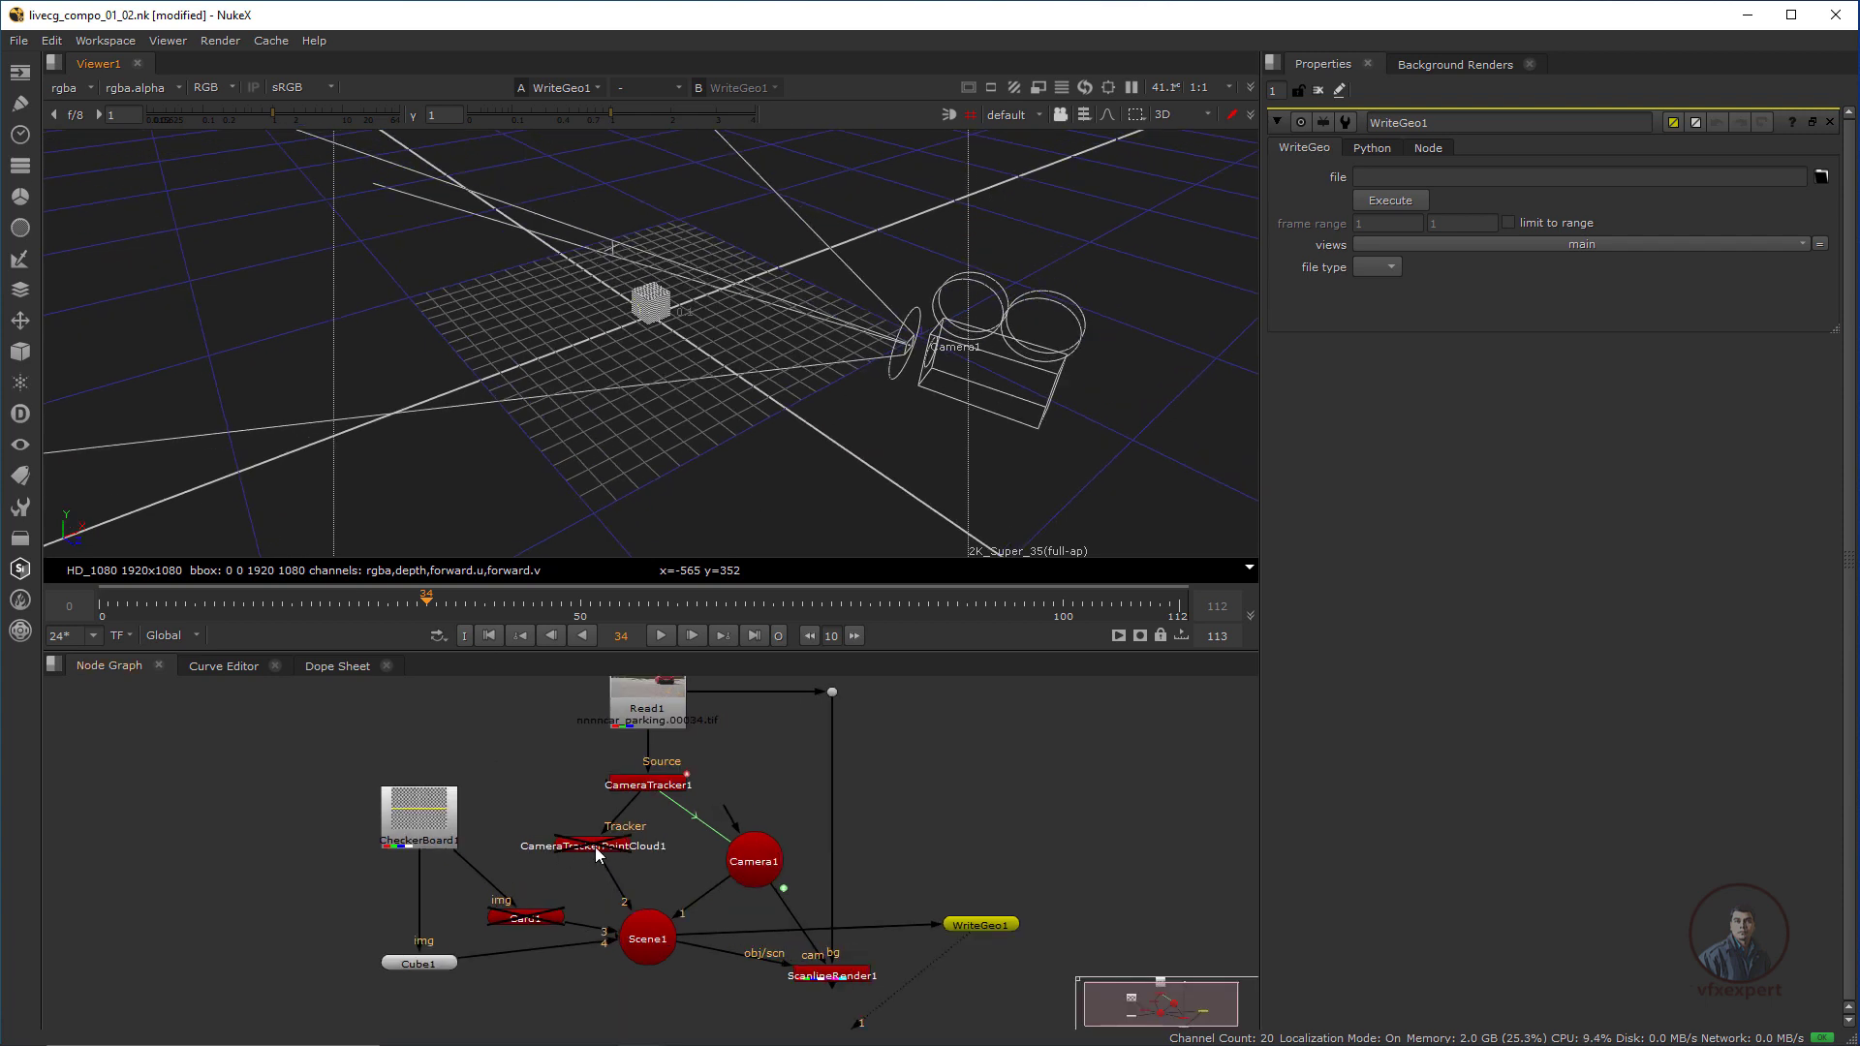
click(595, 846)
ctrl+drag(712, 478, 668, 276)
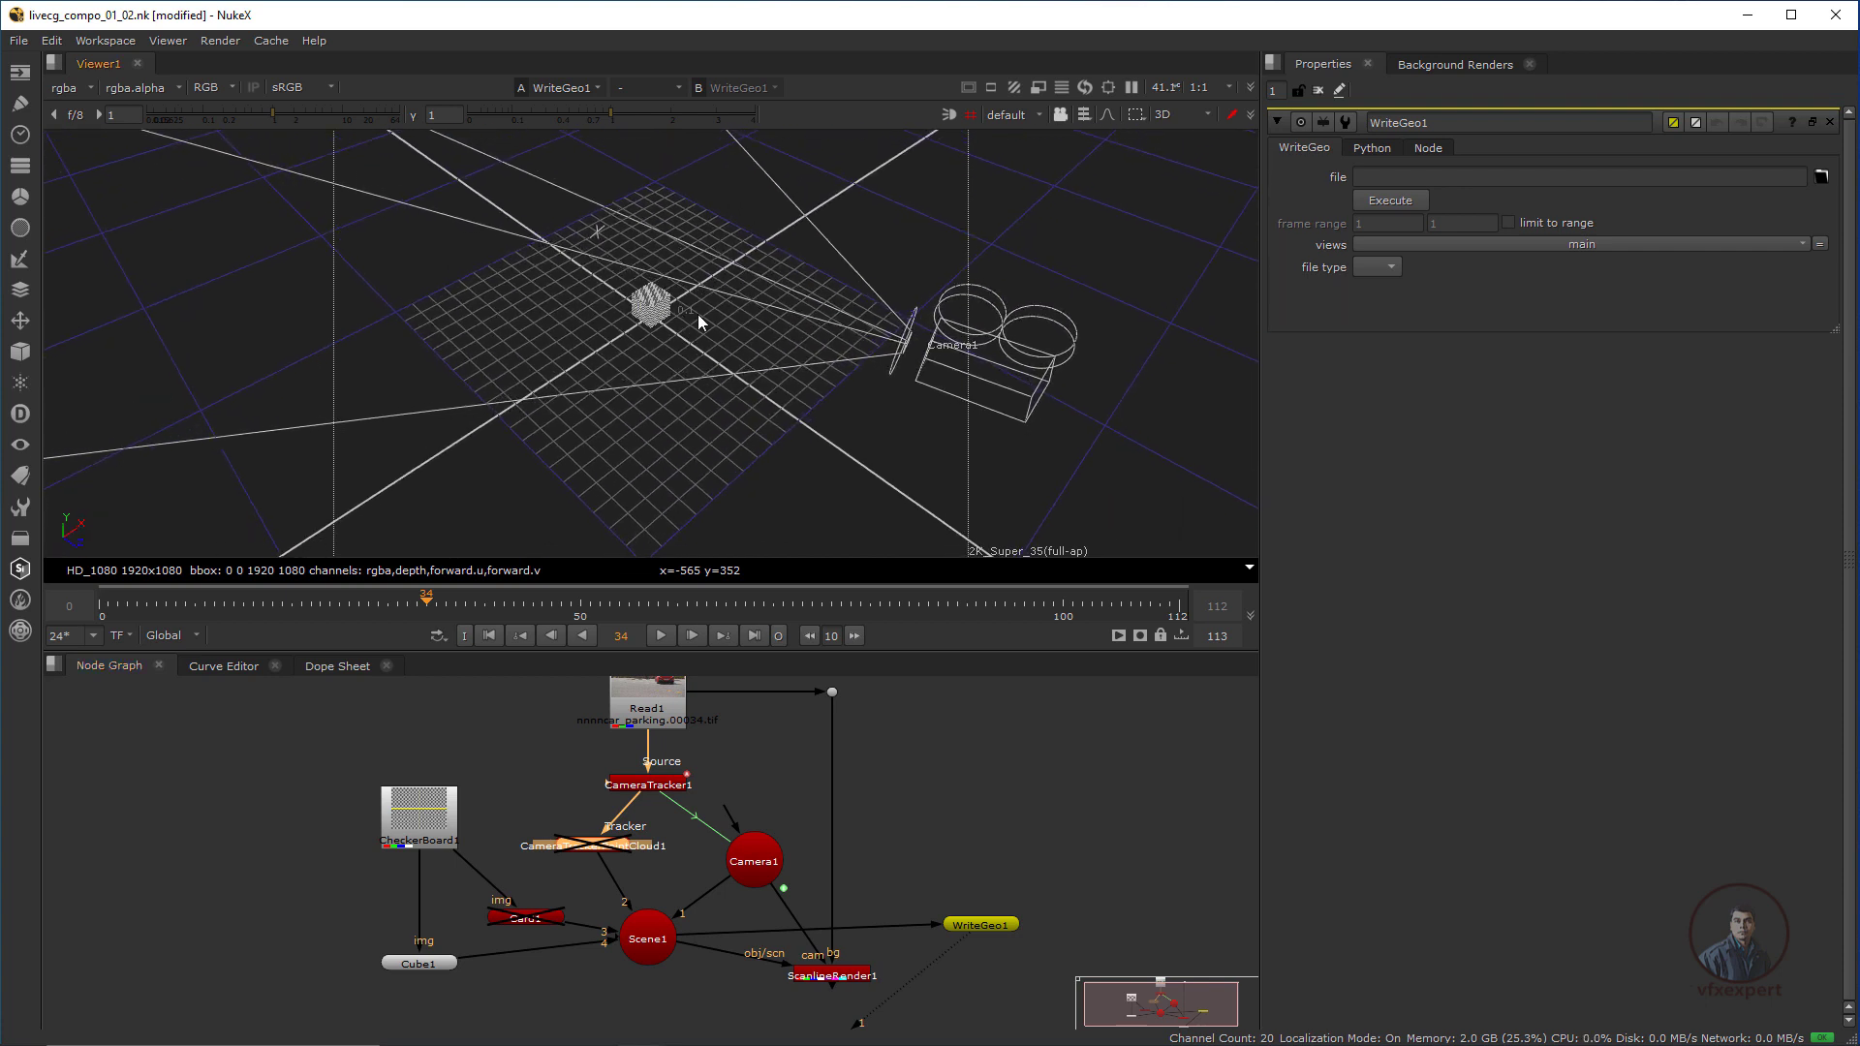
ctrl+drag(703, 410, 800, 427)
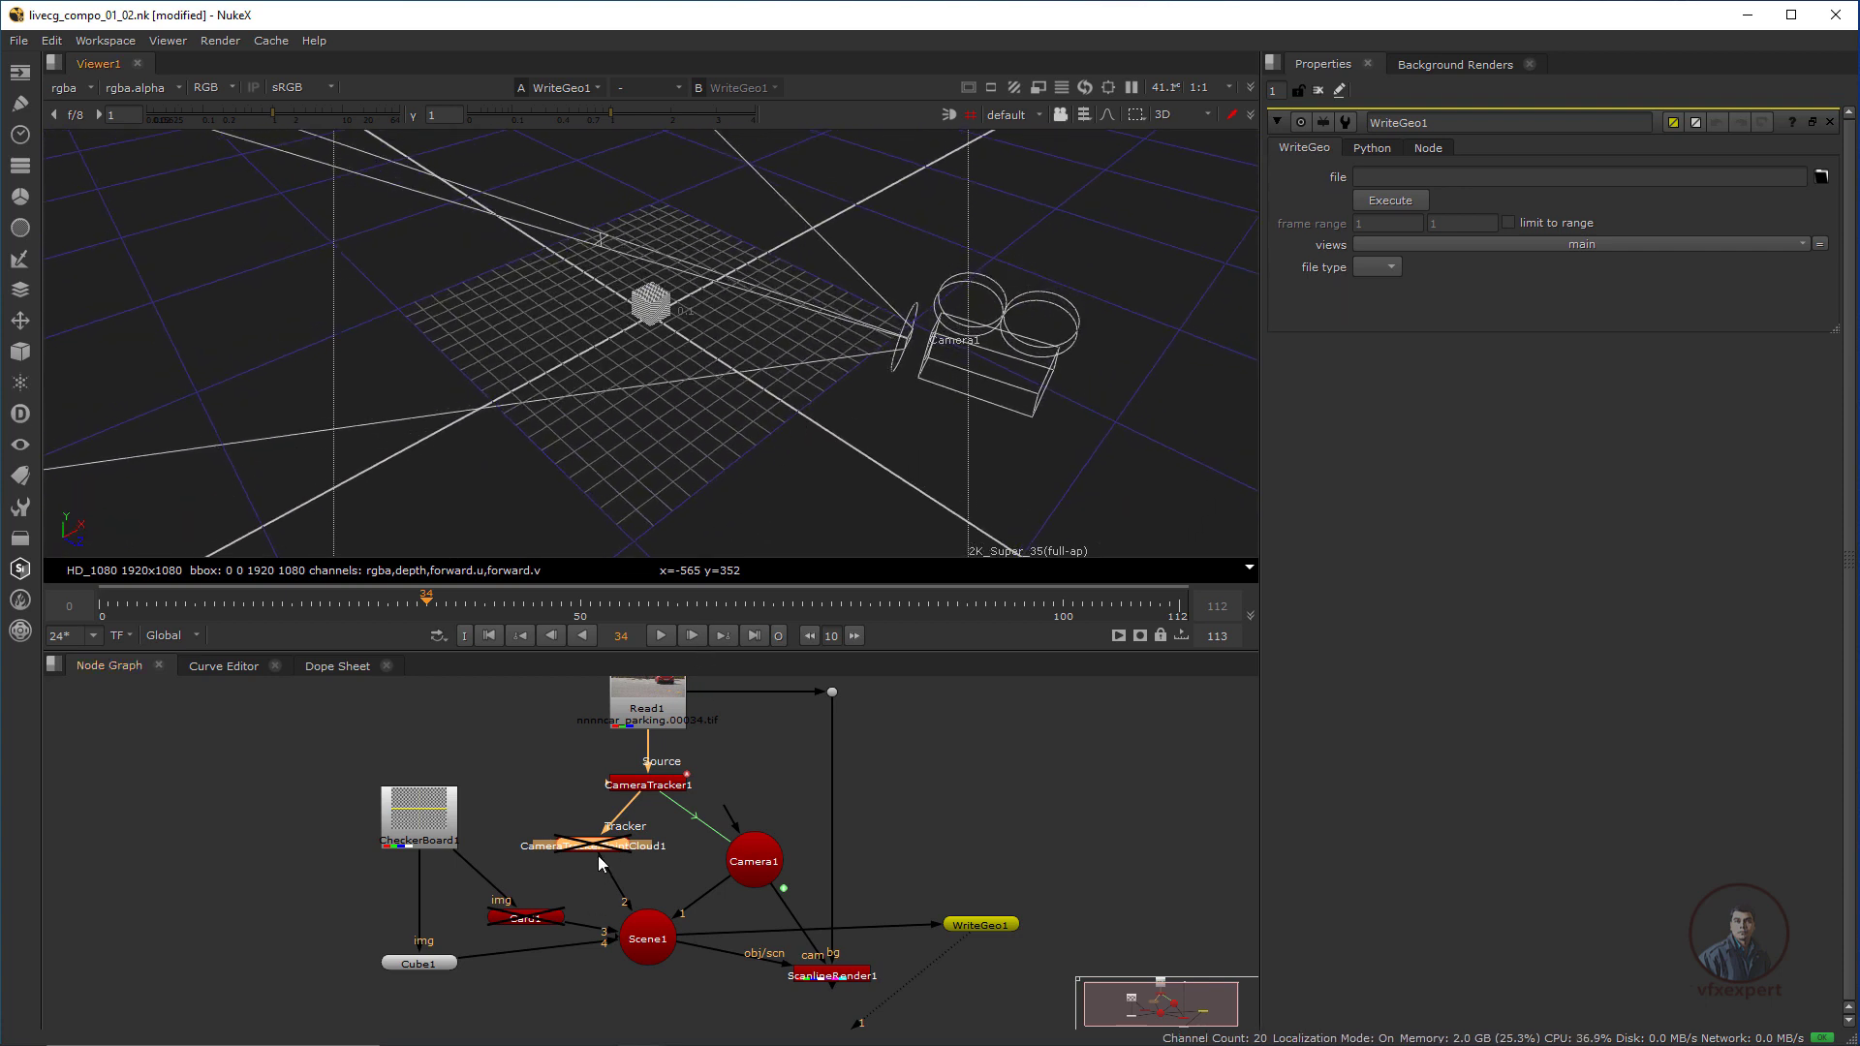
key(d)
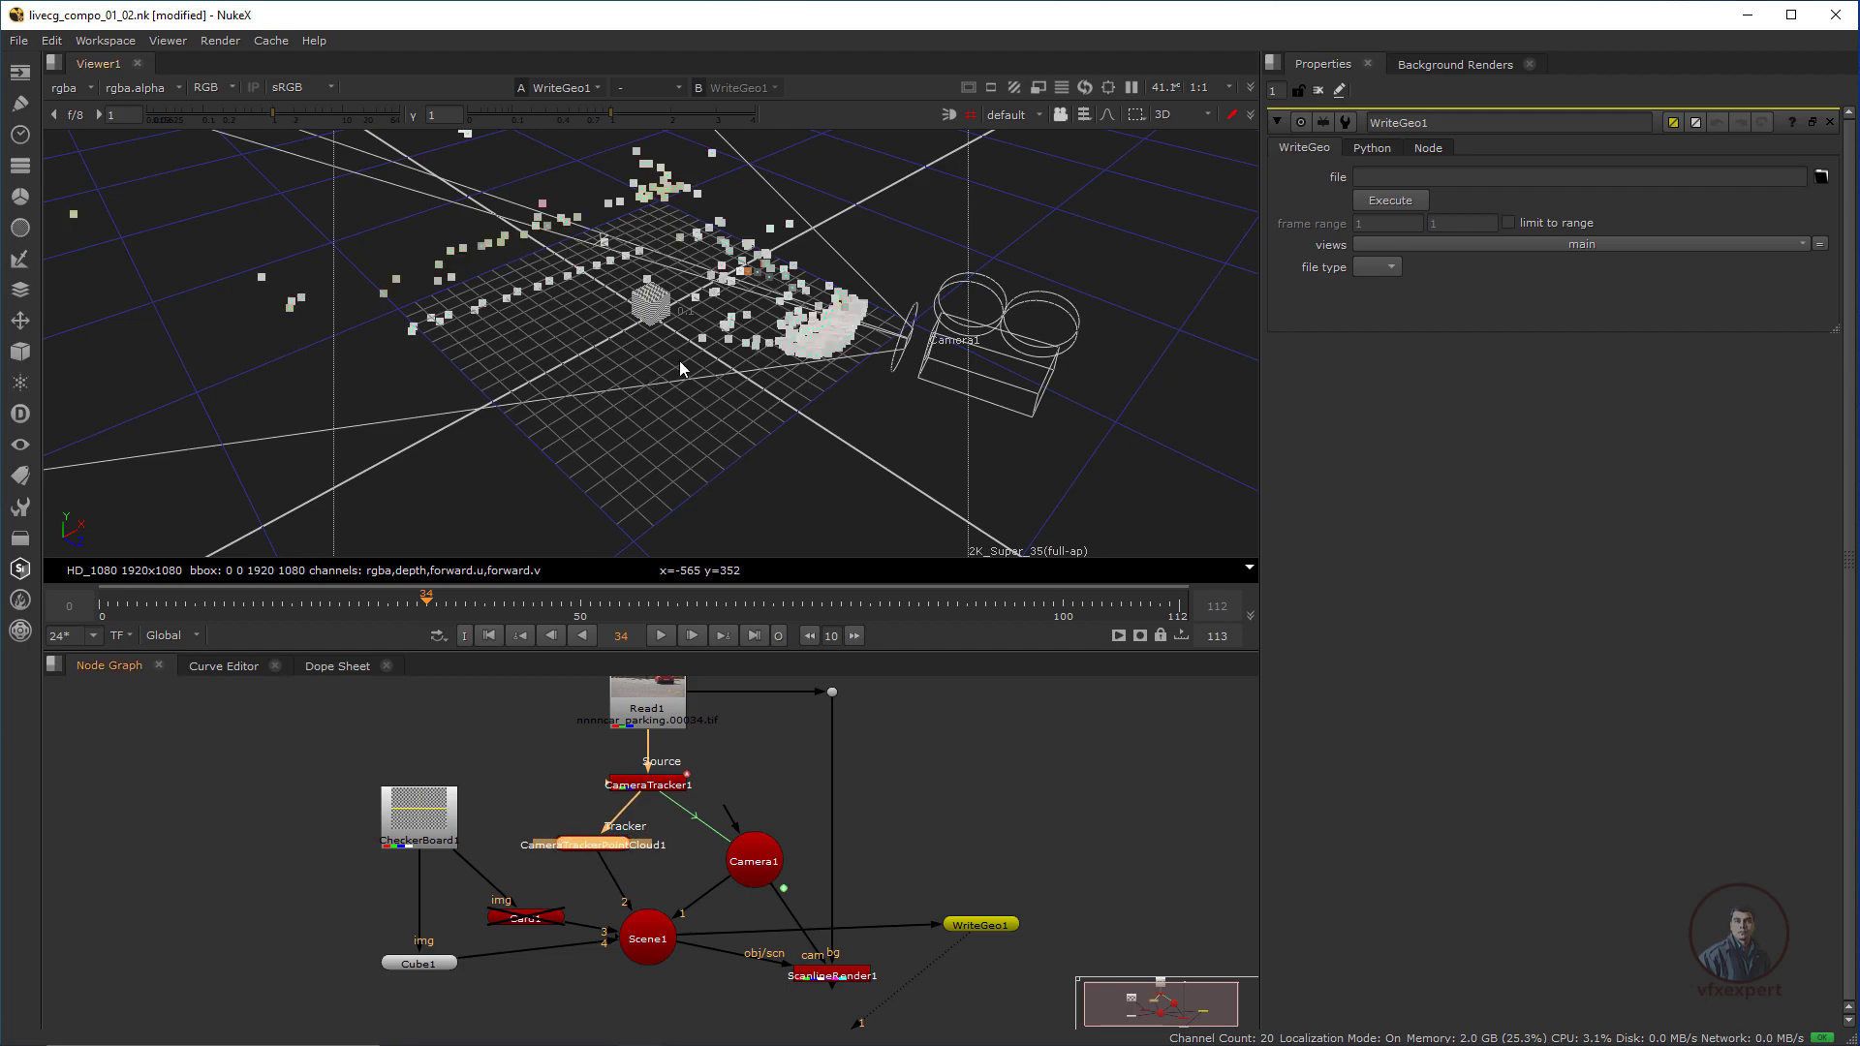
ctrl+drag(678, 361, 859, 324)
ctrl+drag(859, 324, 803, 503)
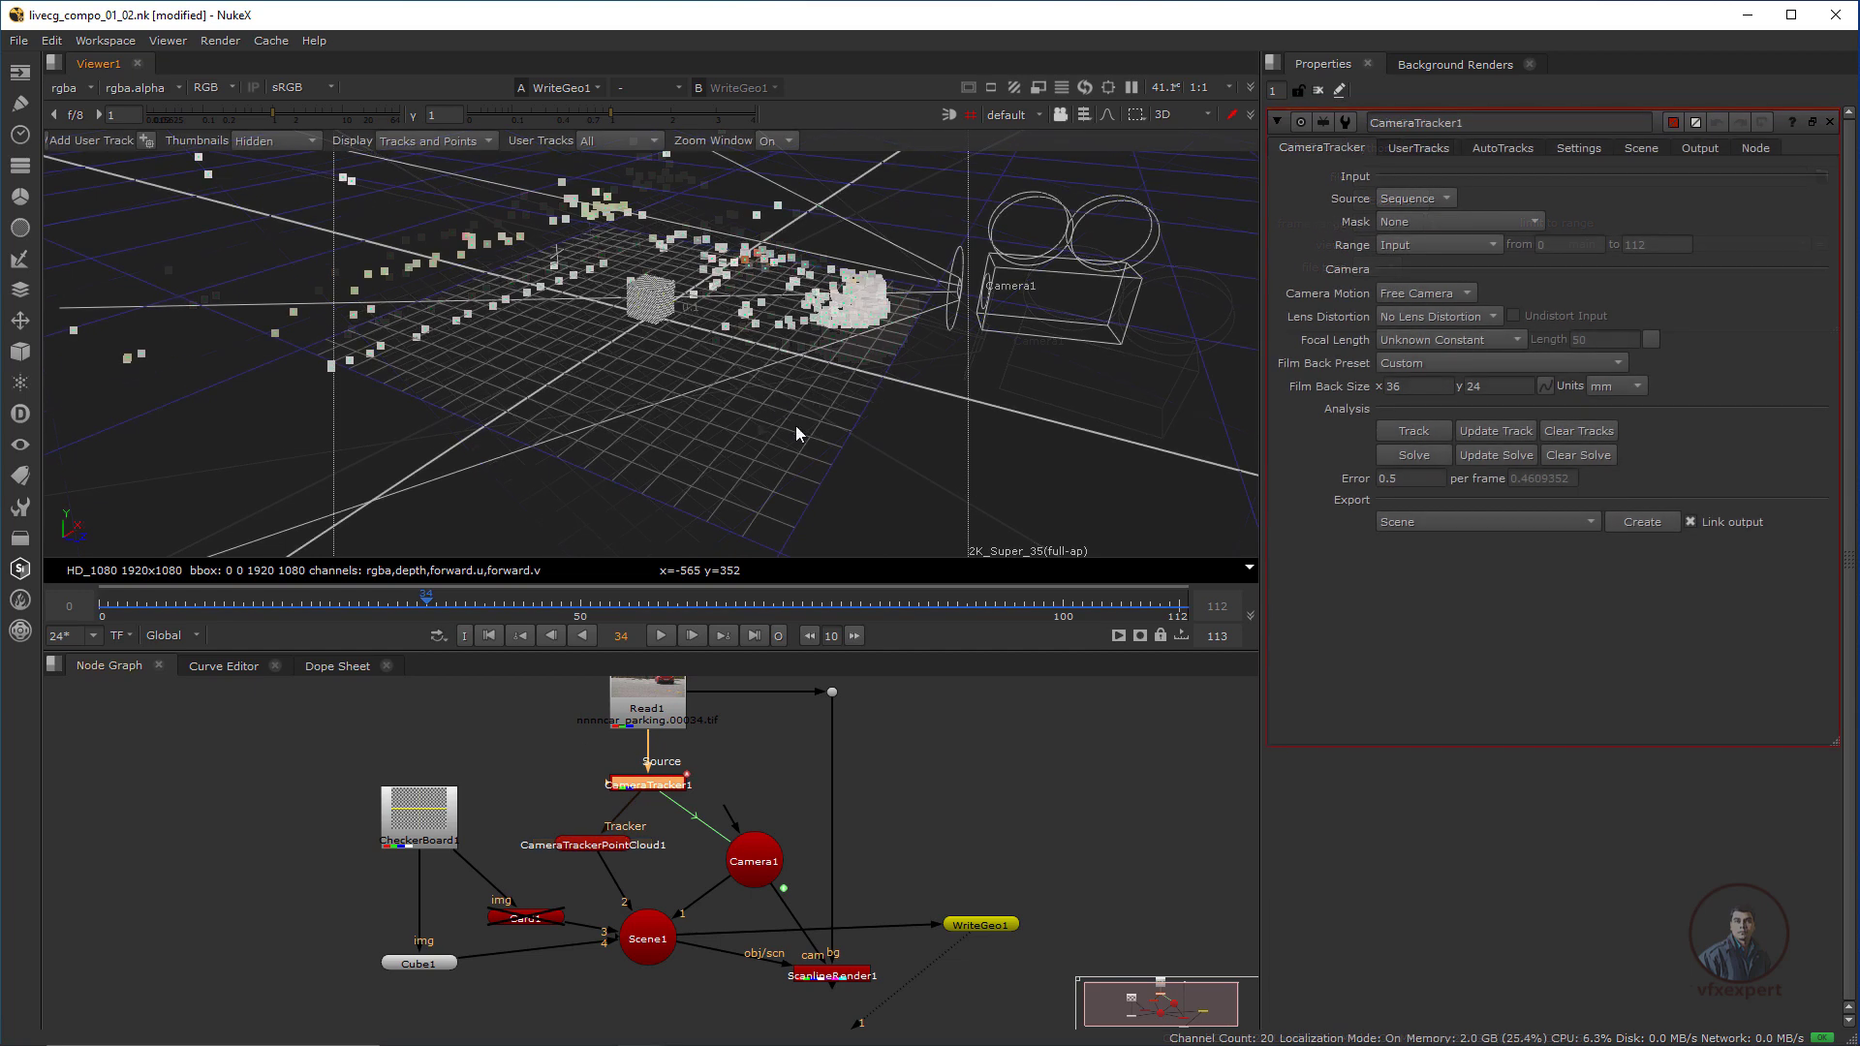
ctrl+drag(703, 398, 800, 389)
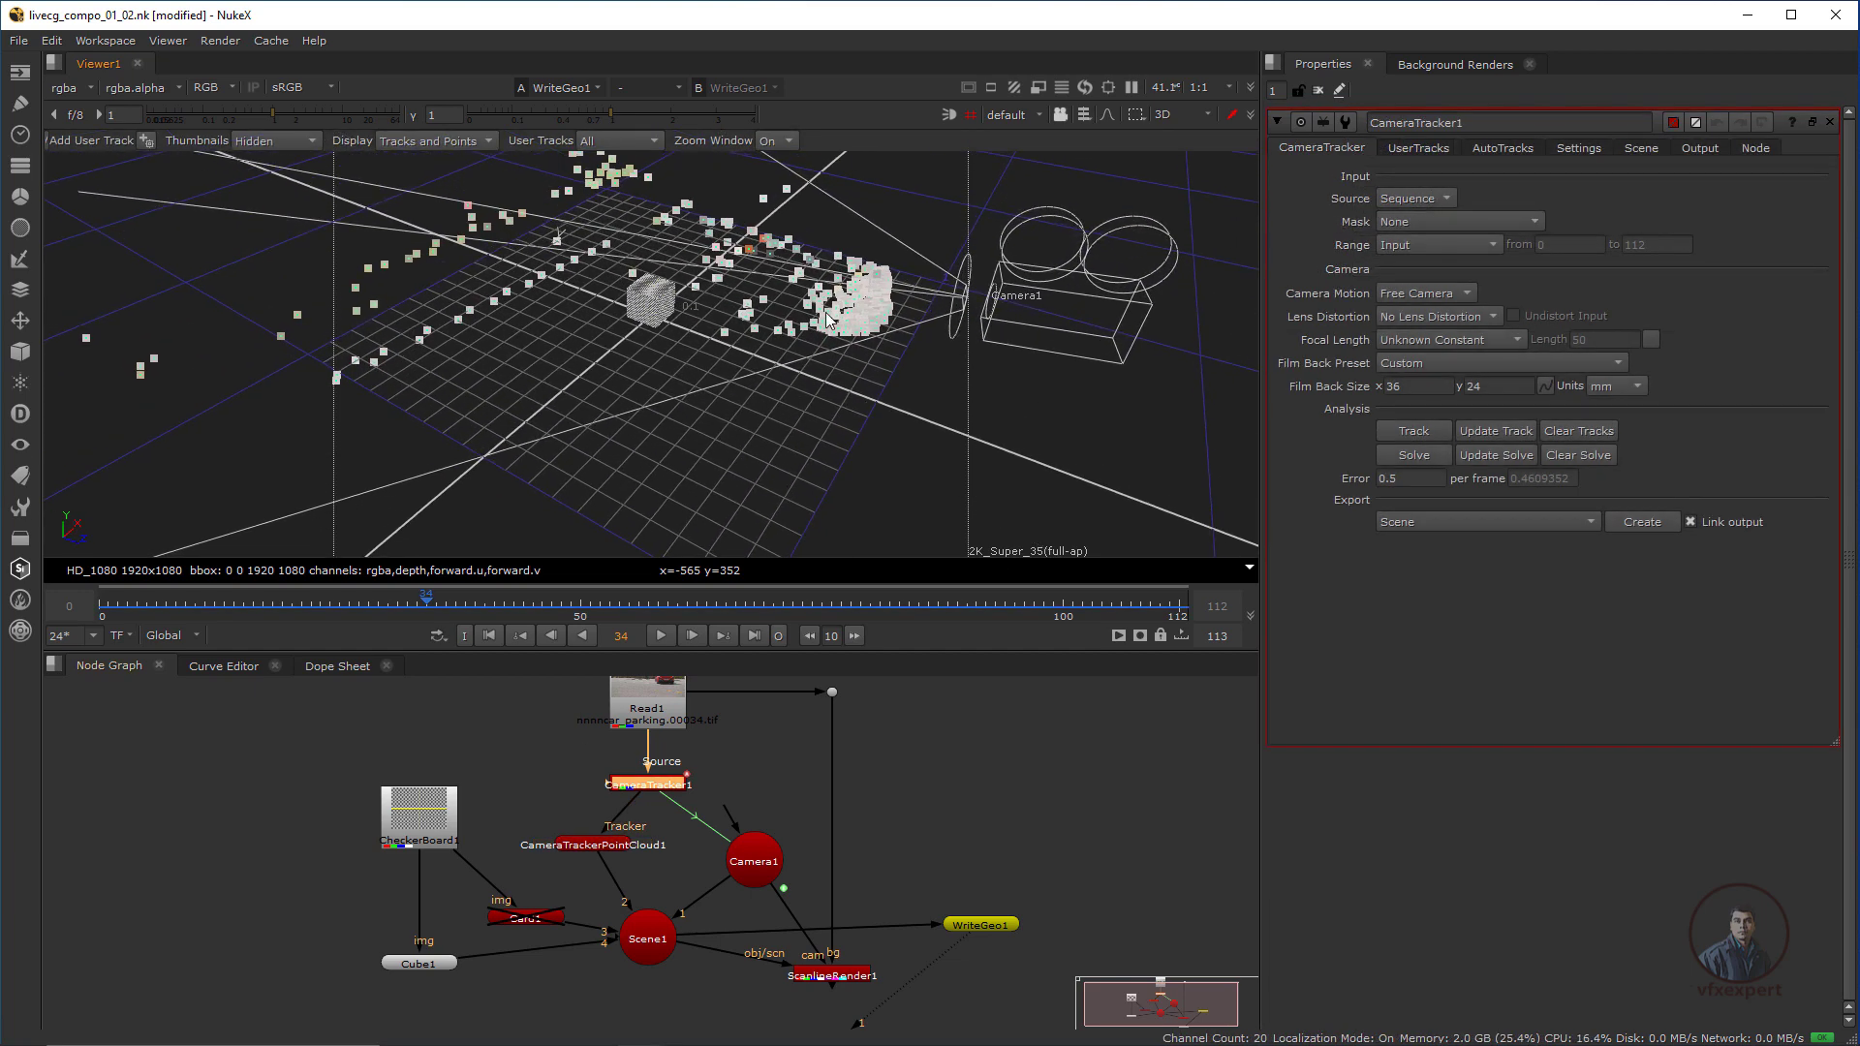
Set WriteGeo1's output file to nuketoblender.abc in H:/New Vfx Footage/Upcoming videos/.
double_click(985, 927)
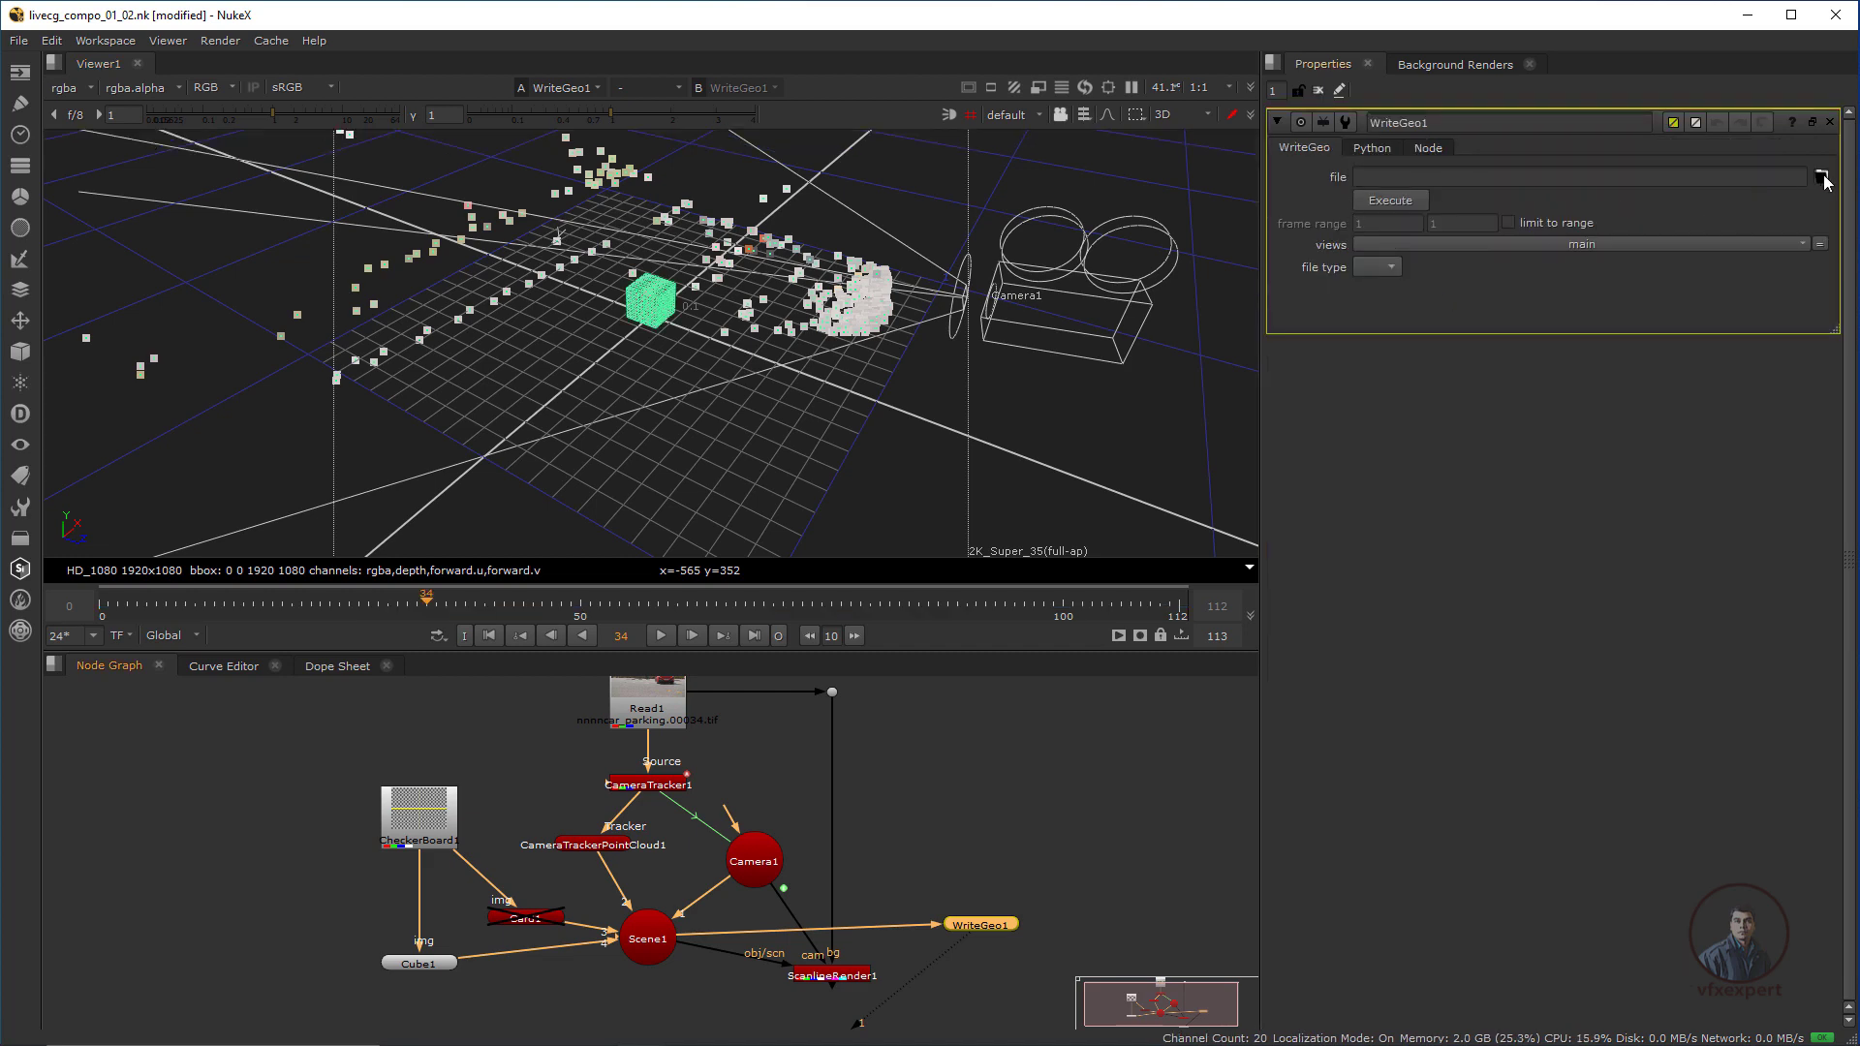
click(1821, 178)
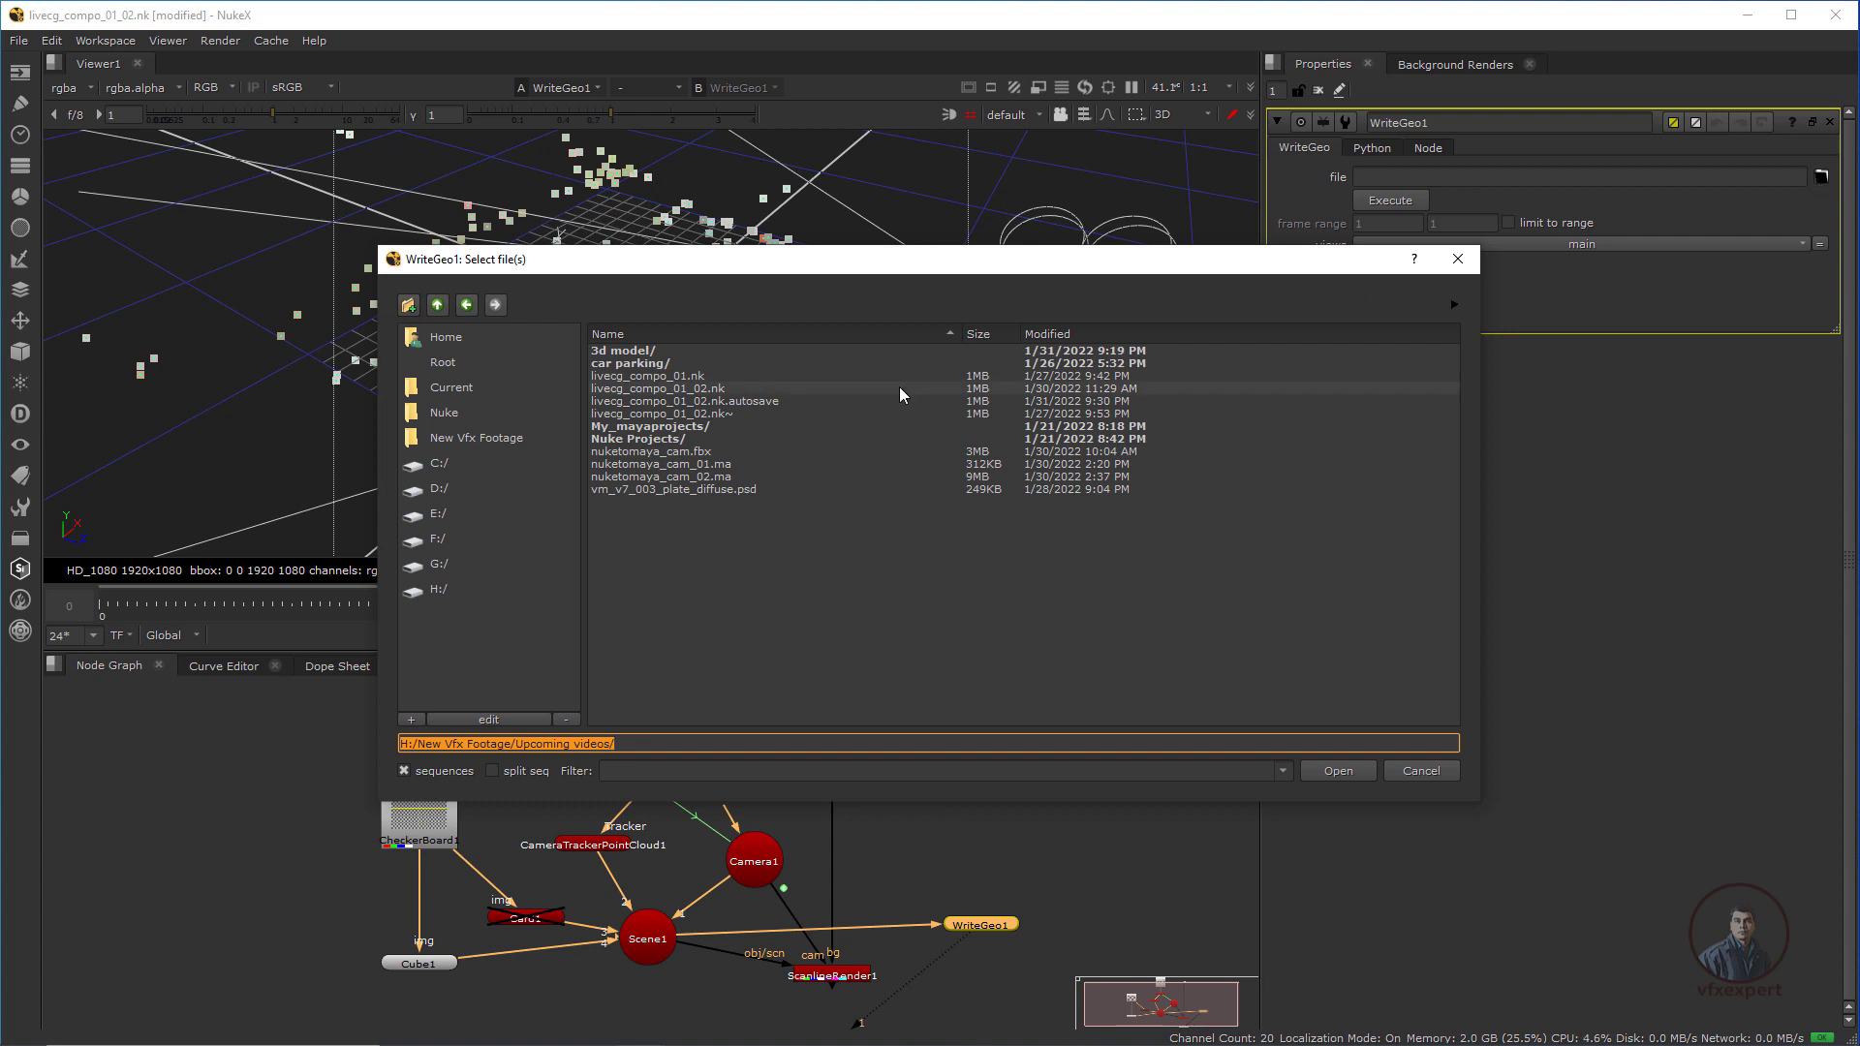
click(614, 744)
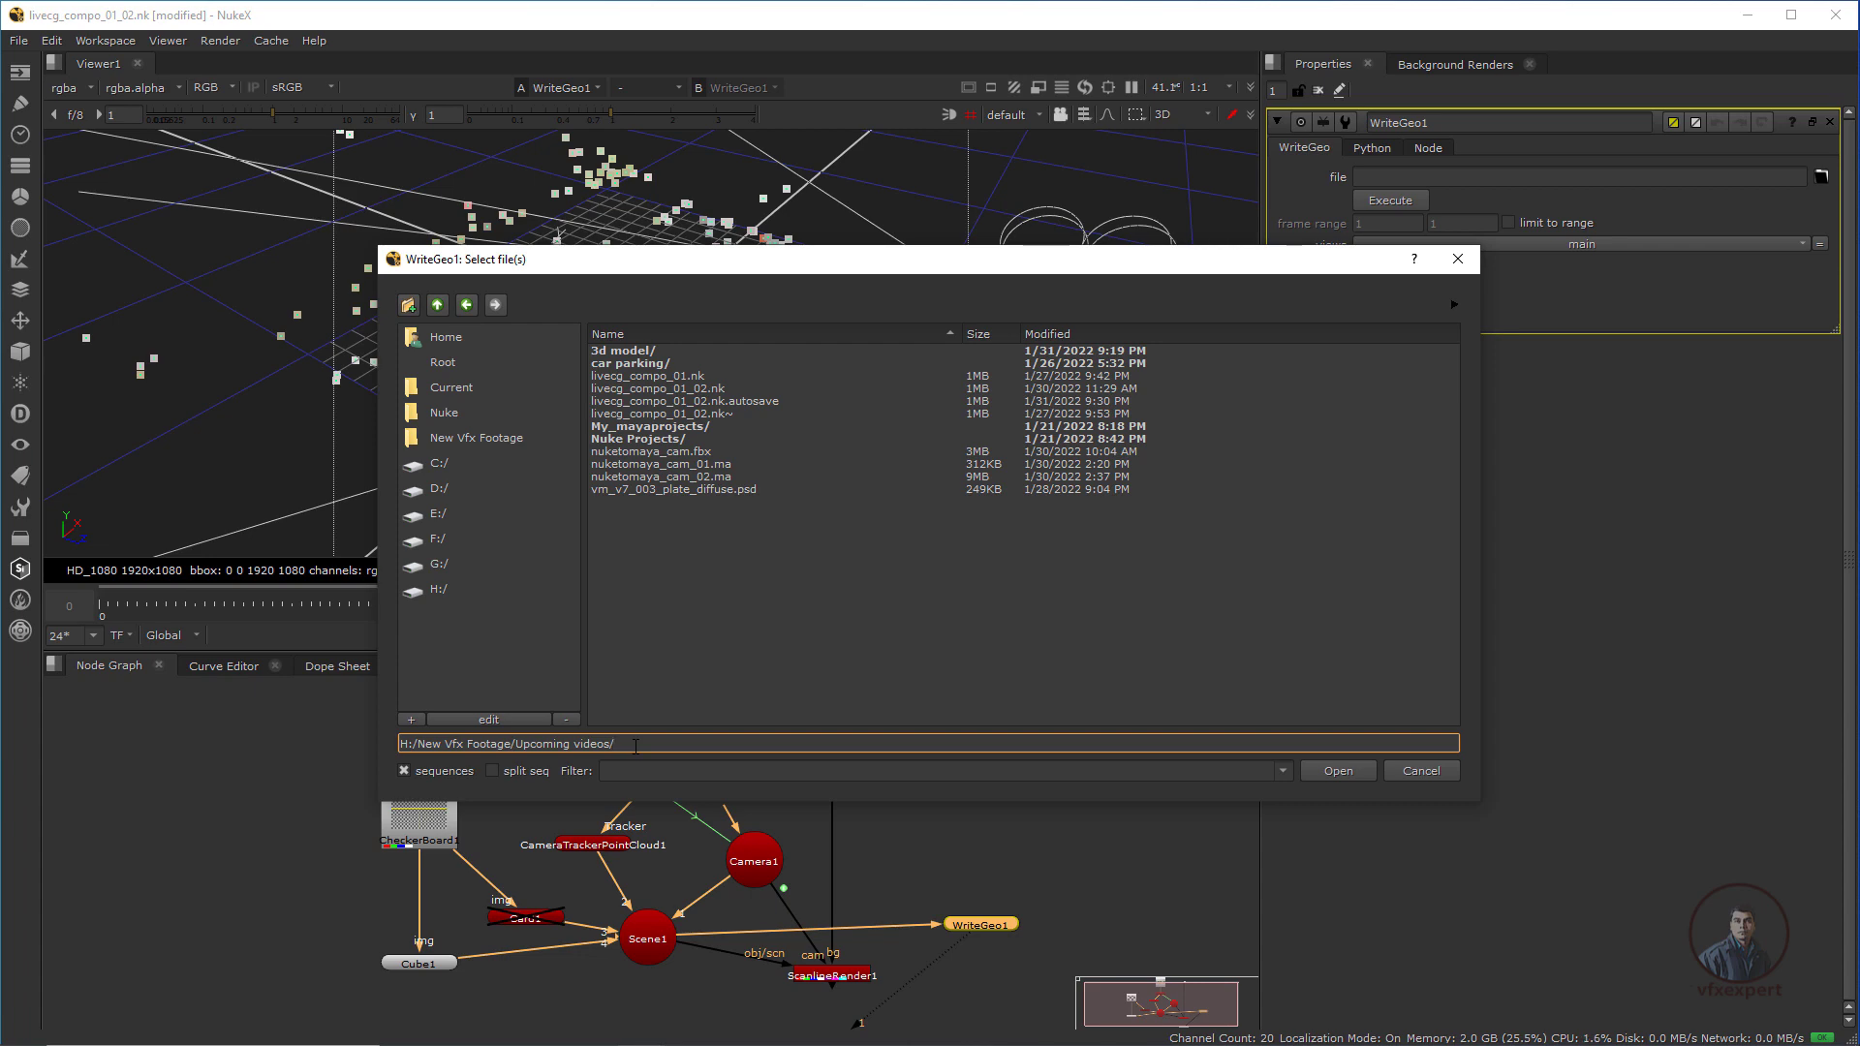
text(nukestoblender)
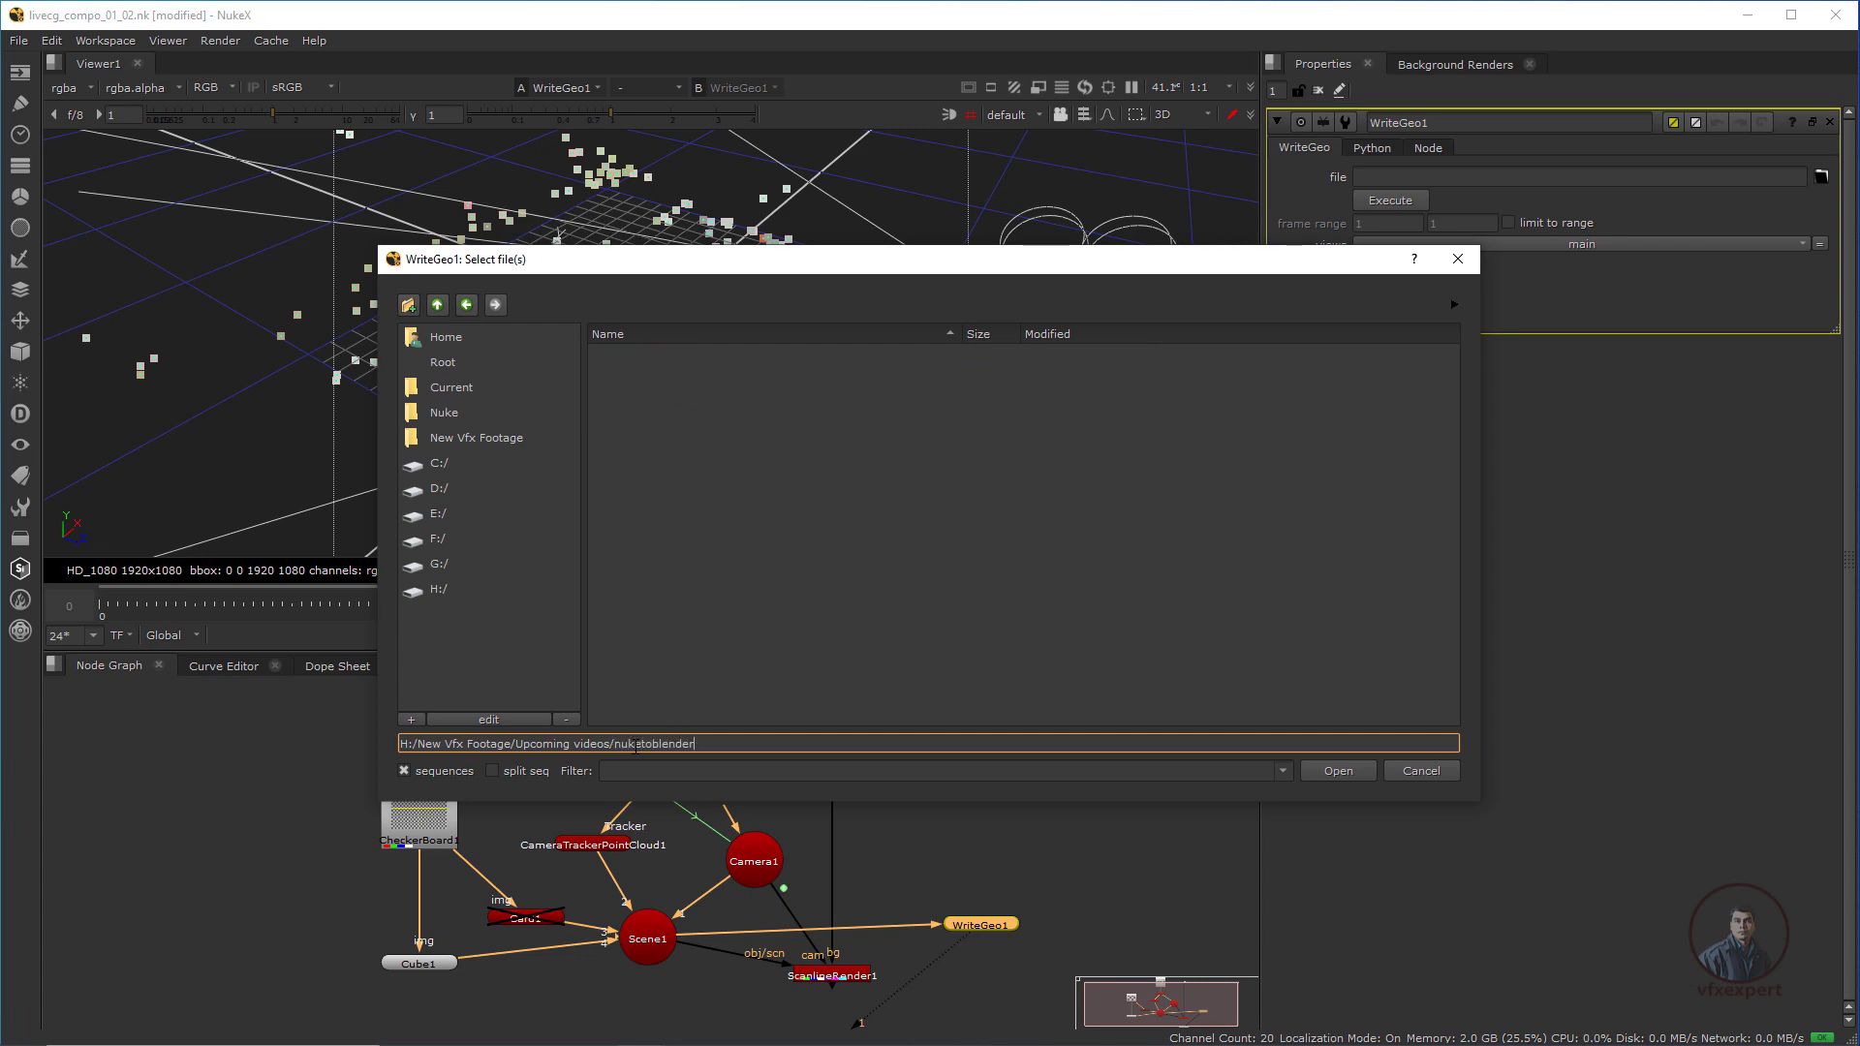
text(.)
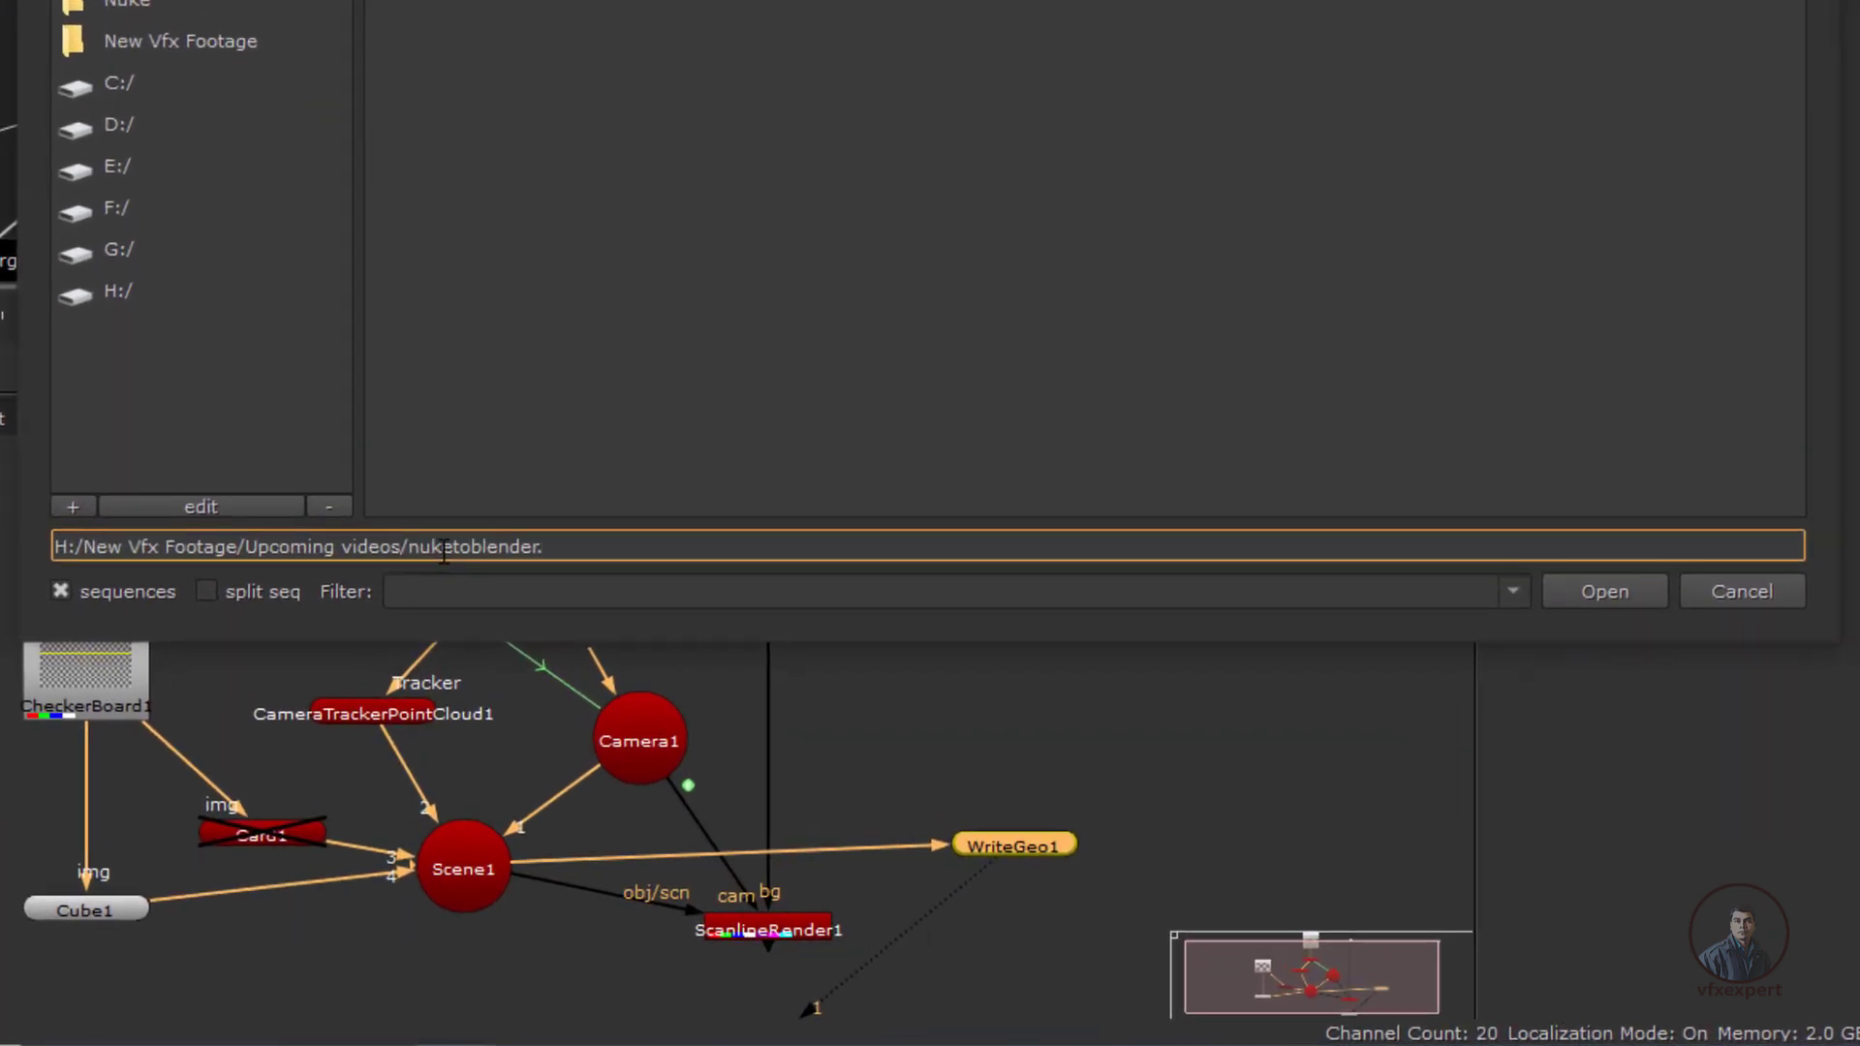
text(abc)
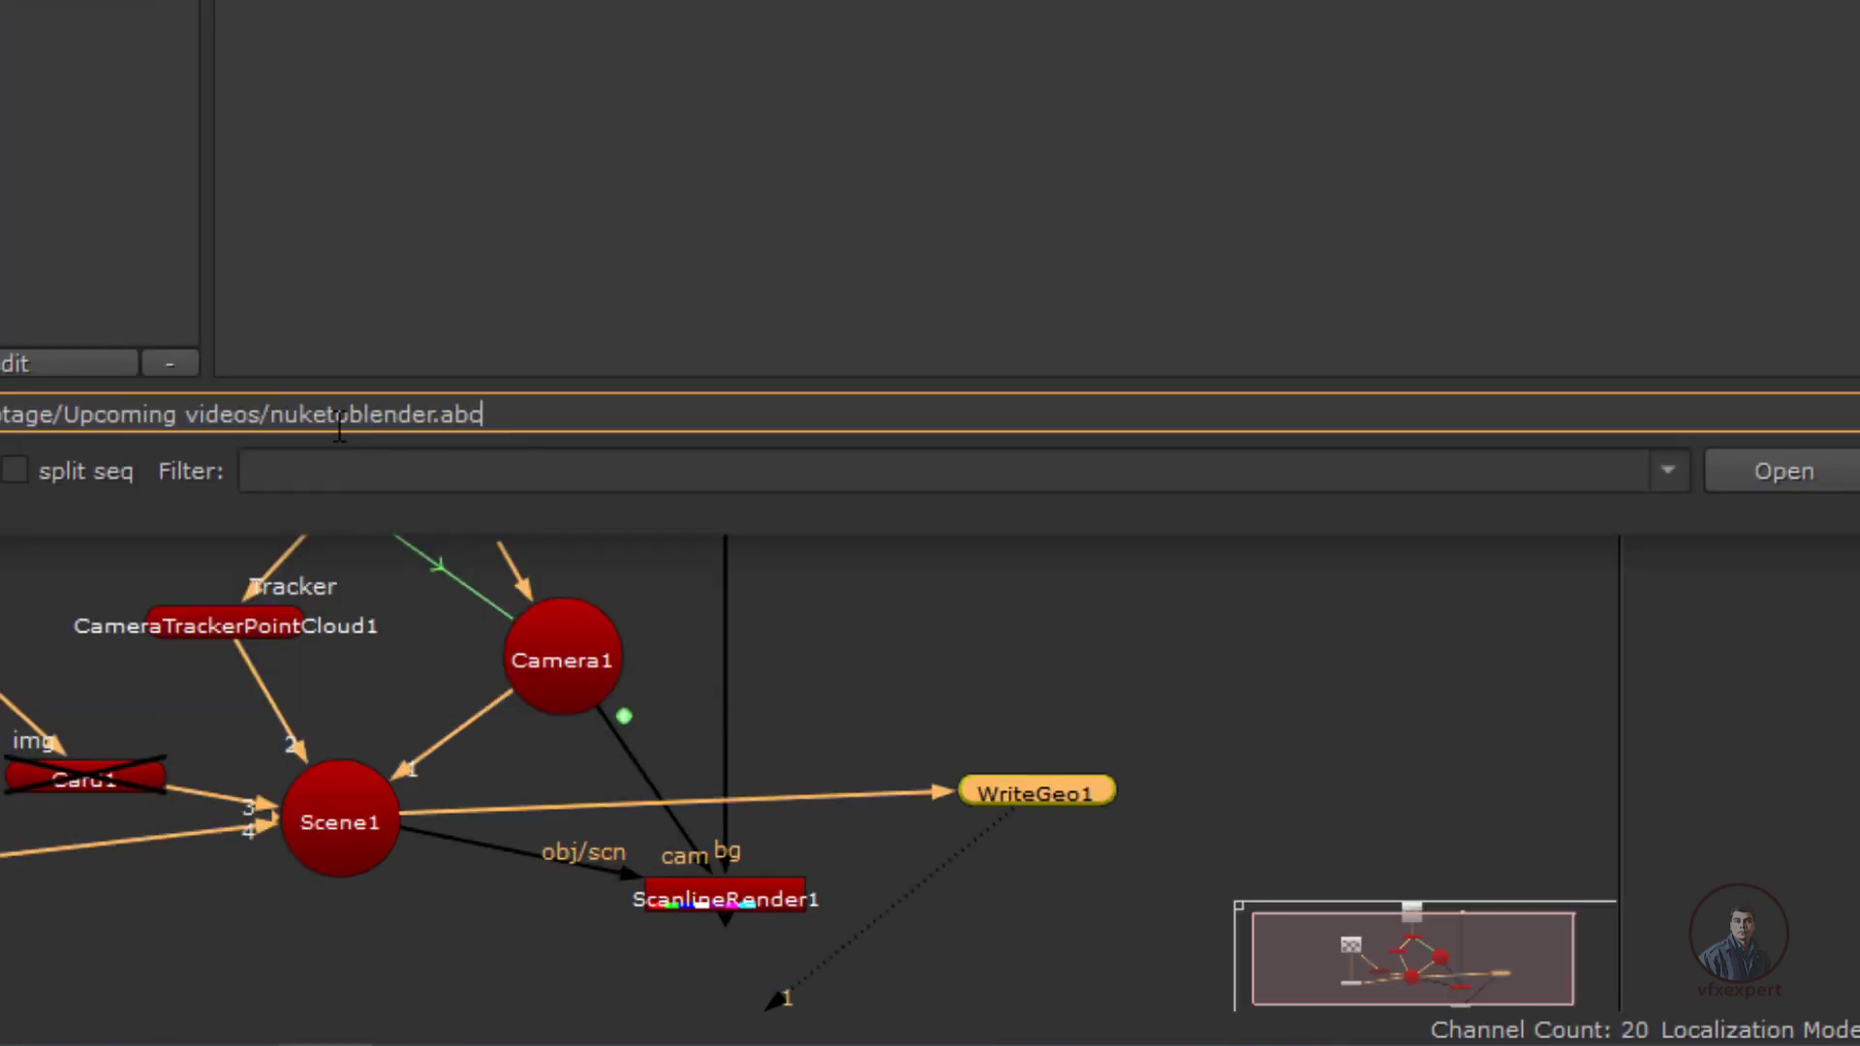
drag(272, 417, 443, 415)
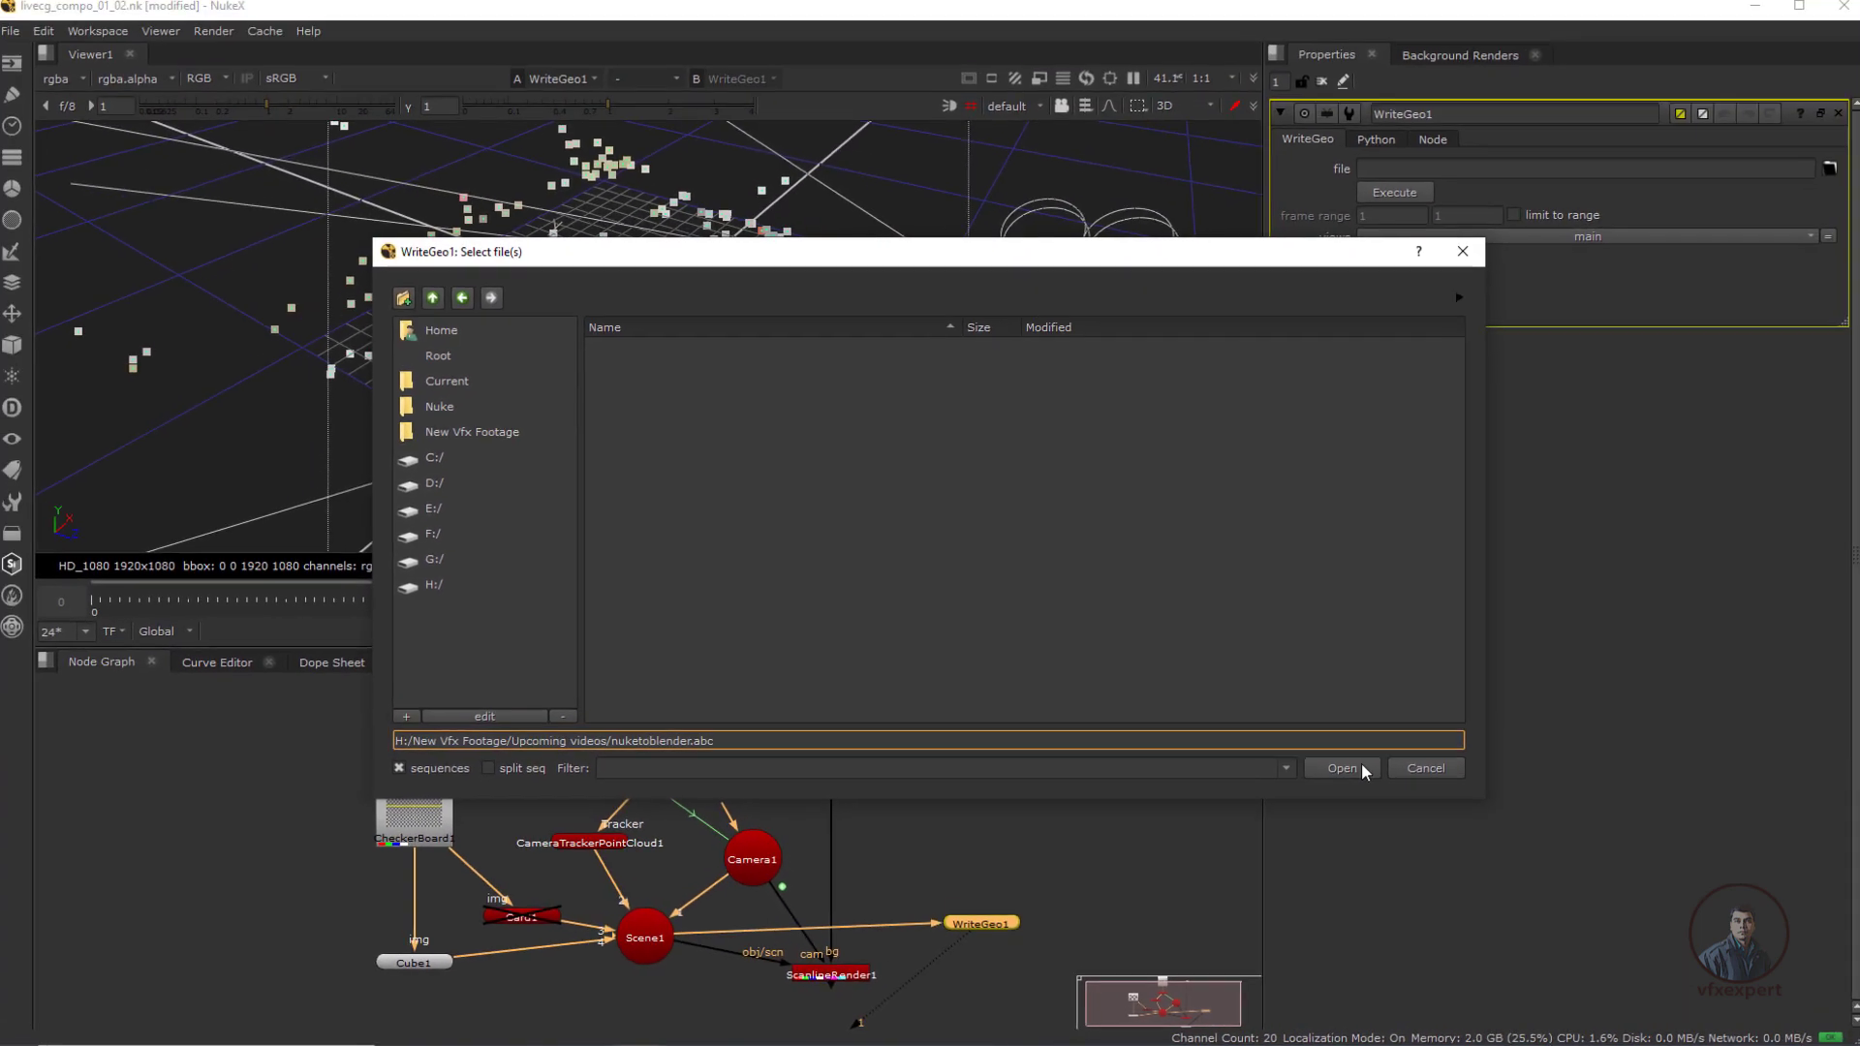
click(1790, 475)
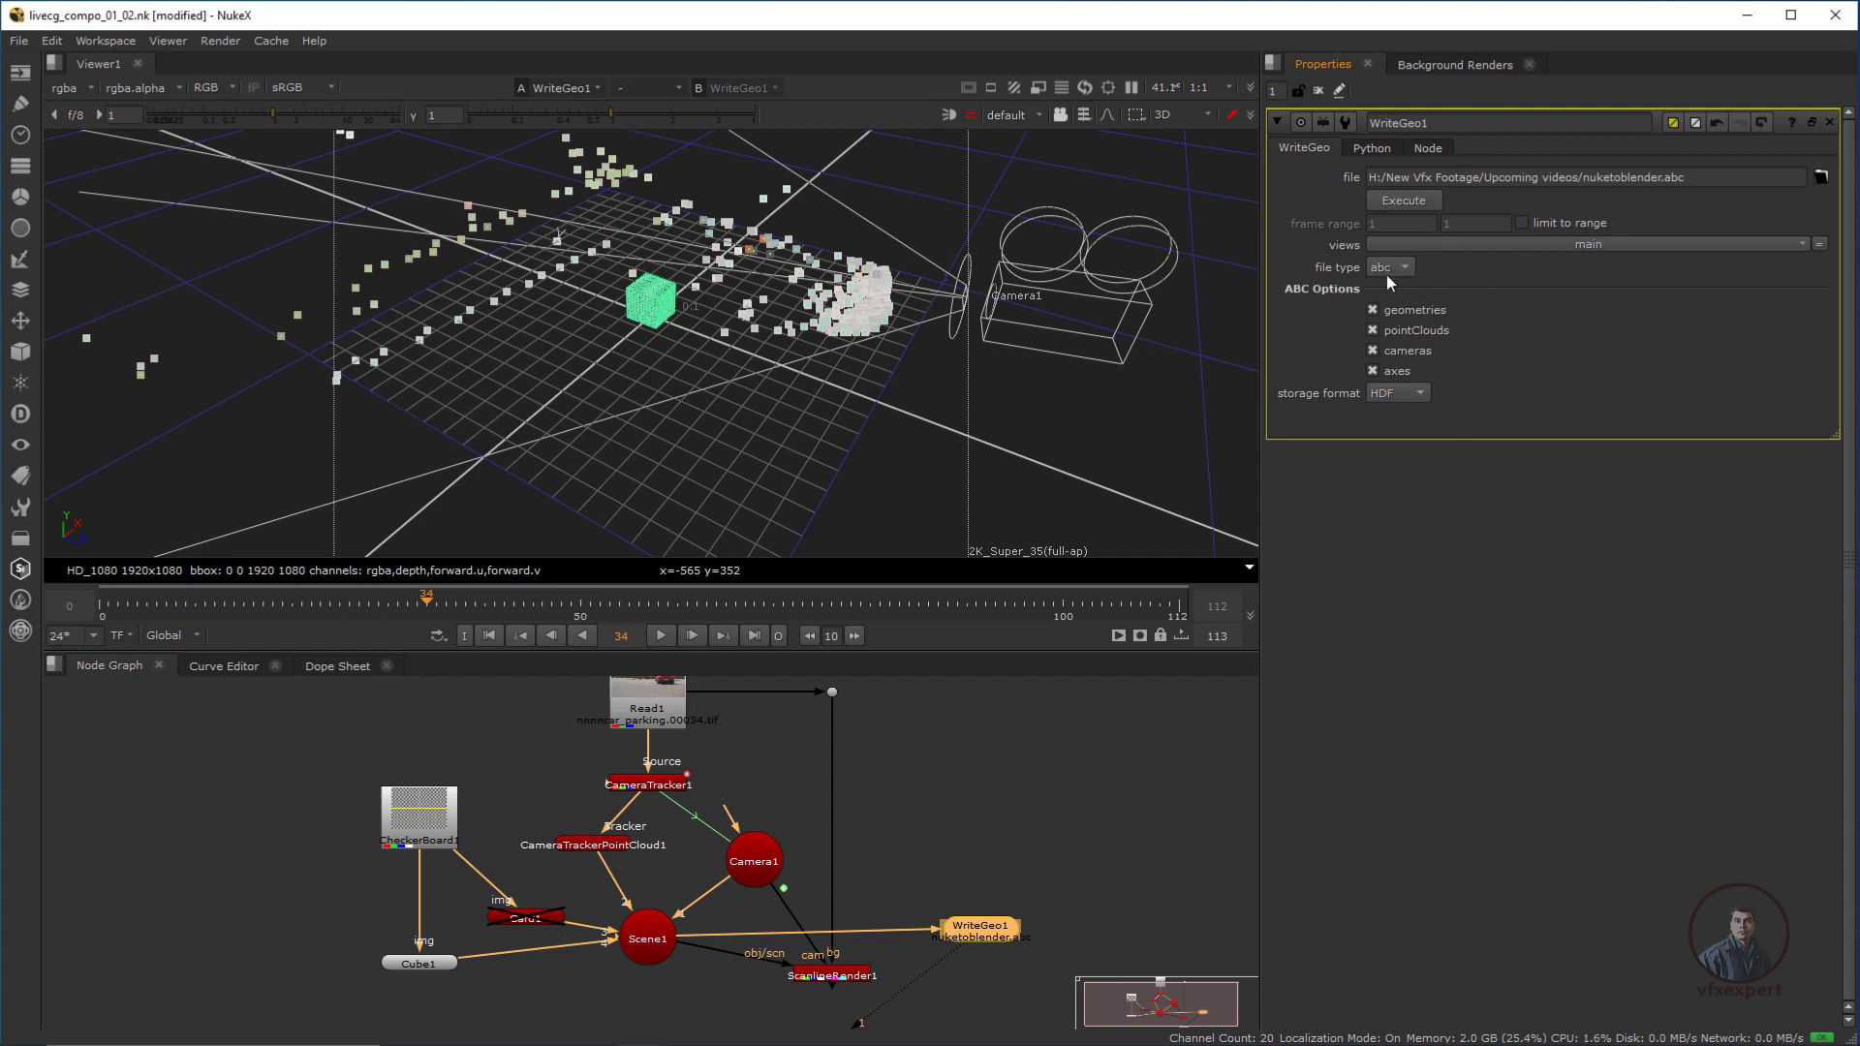
Exclude axes and geometries from WriteGeo1's Alembic options, leaving only point clouds and cameras for export.
drag(1685, 178, 1667, 185)
click(1507, 303)
click(1374, 372)
click(656, 366)
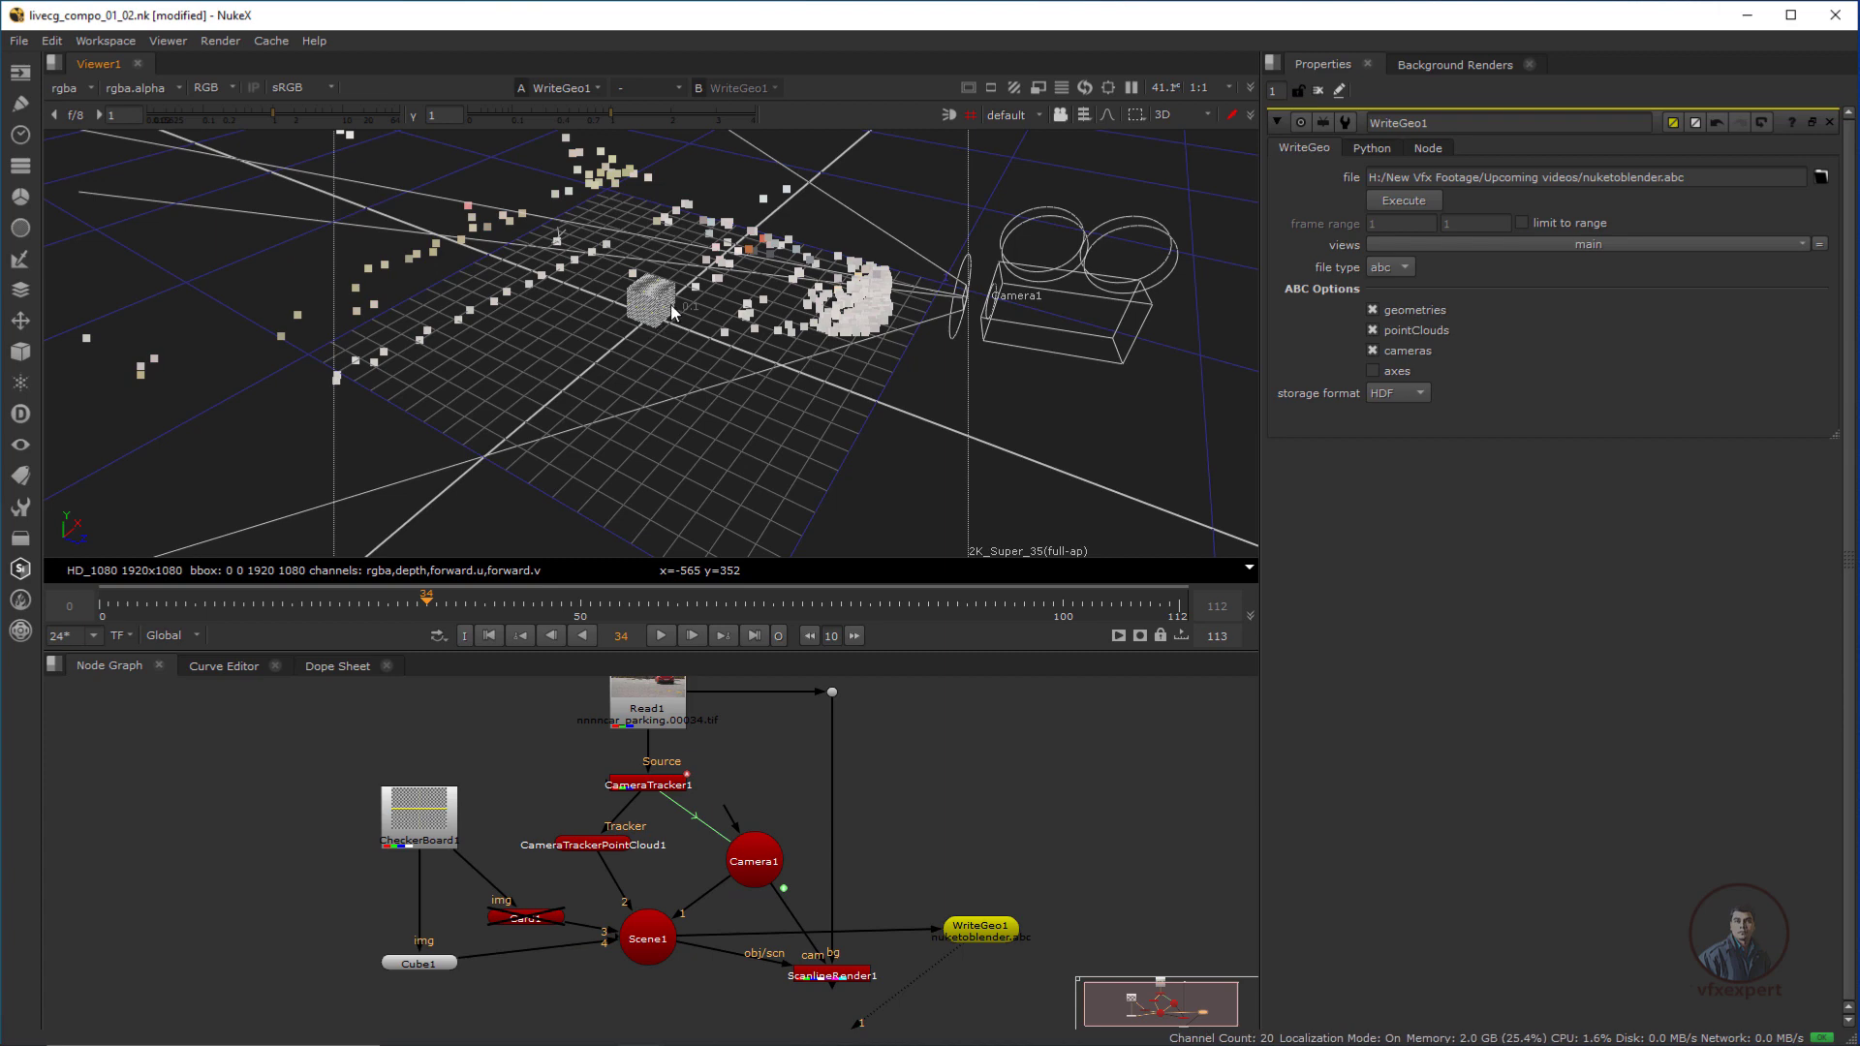
ctrl+drag(670, 304, 740, 356)
click(666, 310)
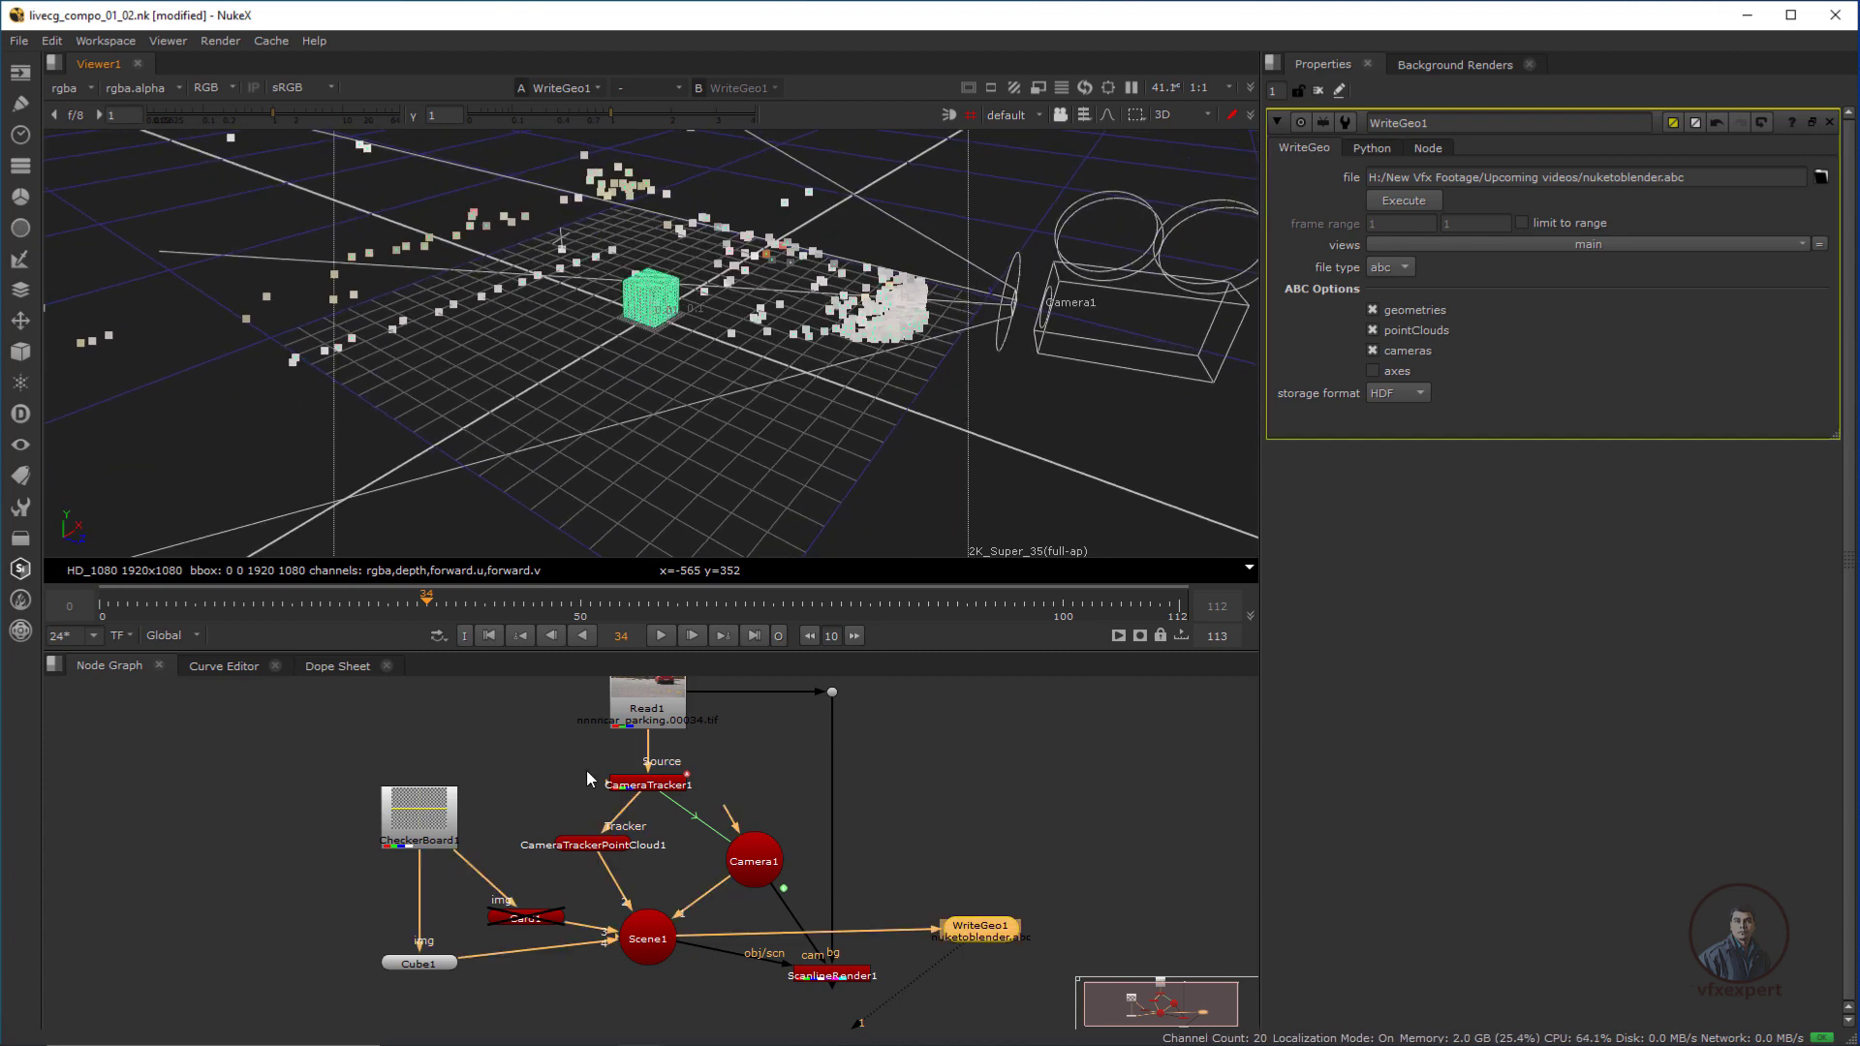
click(526, 916)
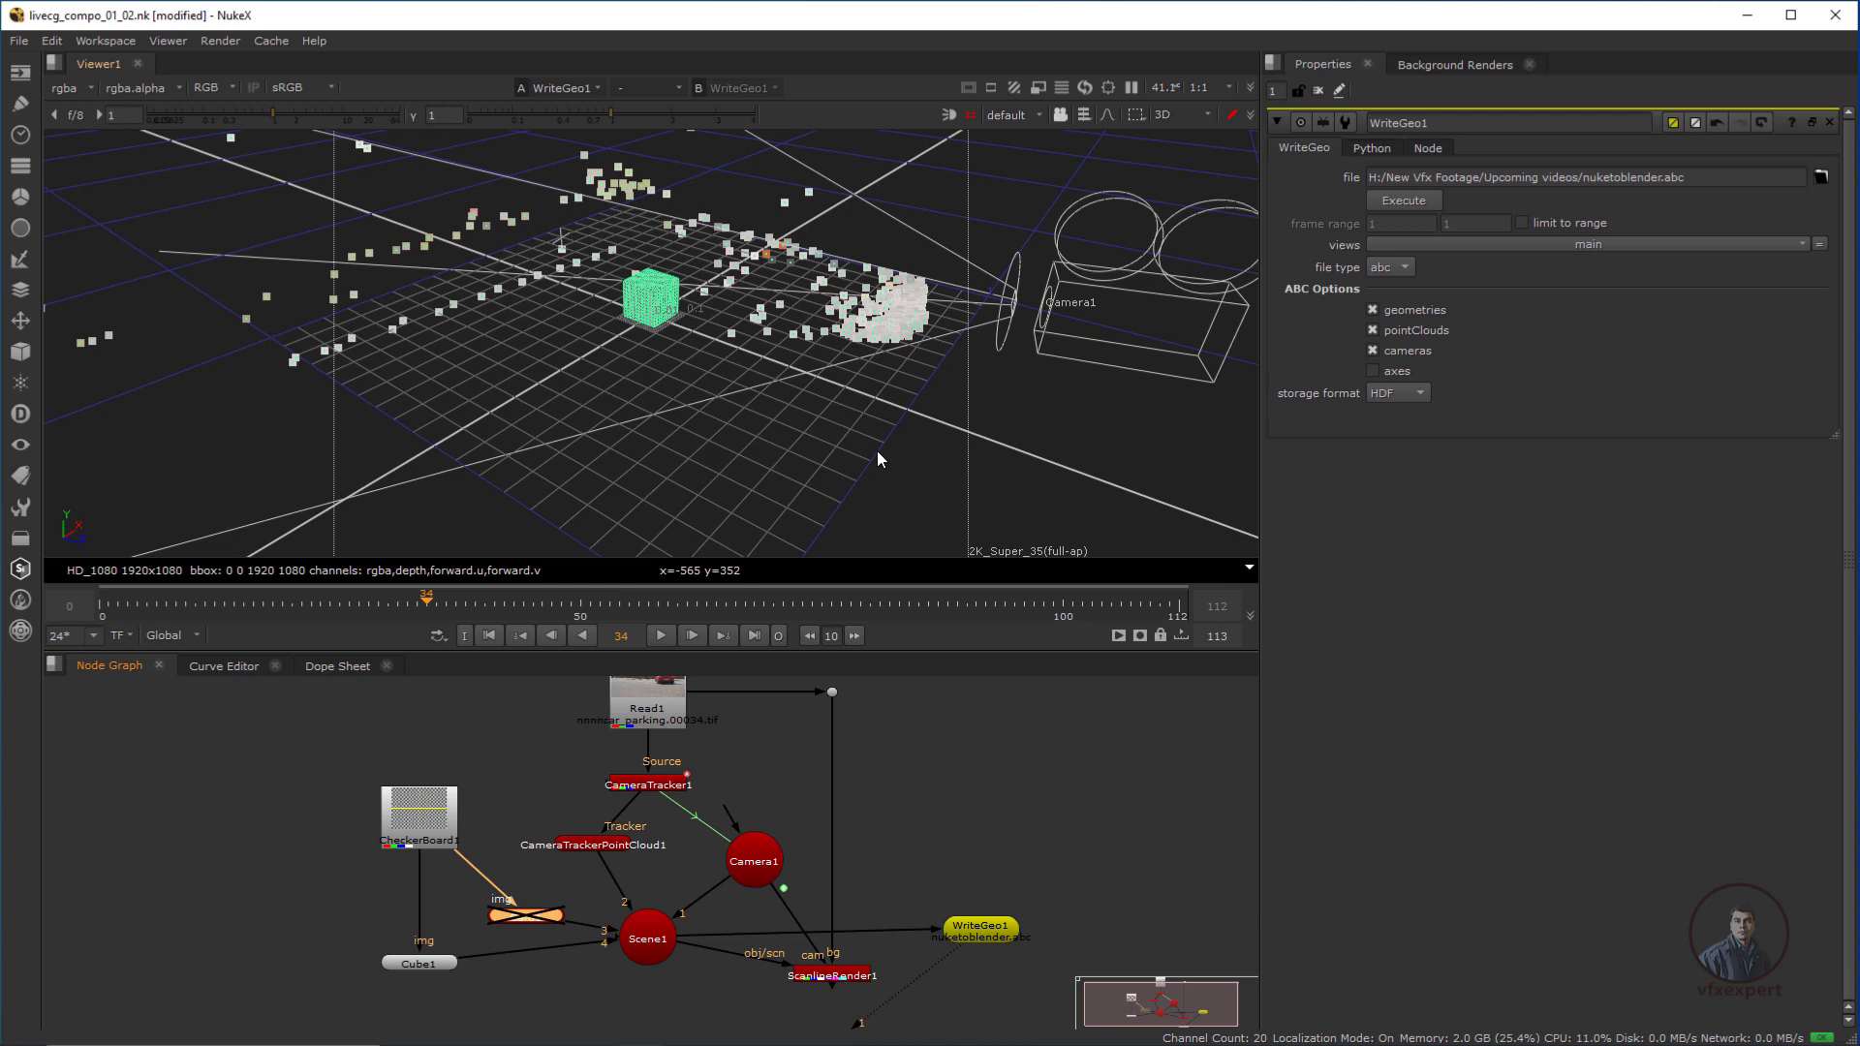
click(1096, 472)
click(1372, 310)
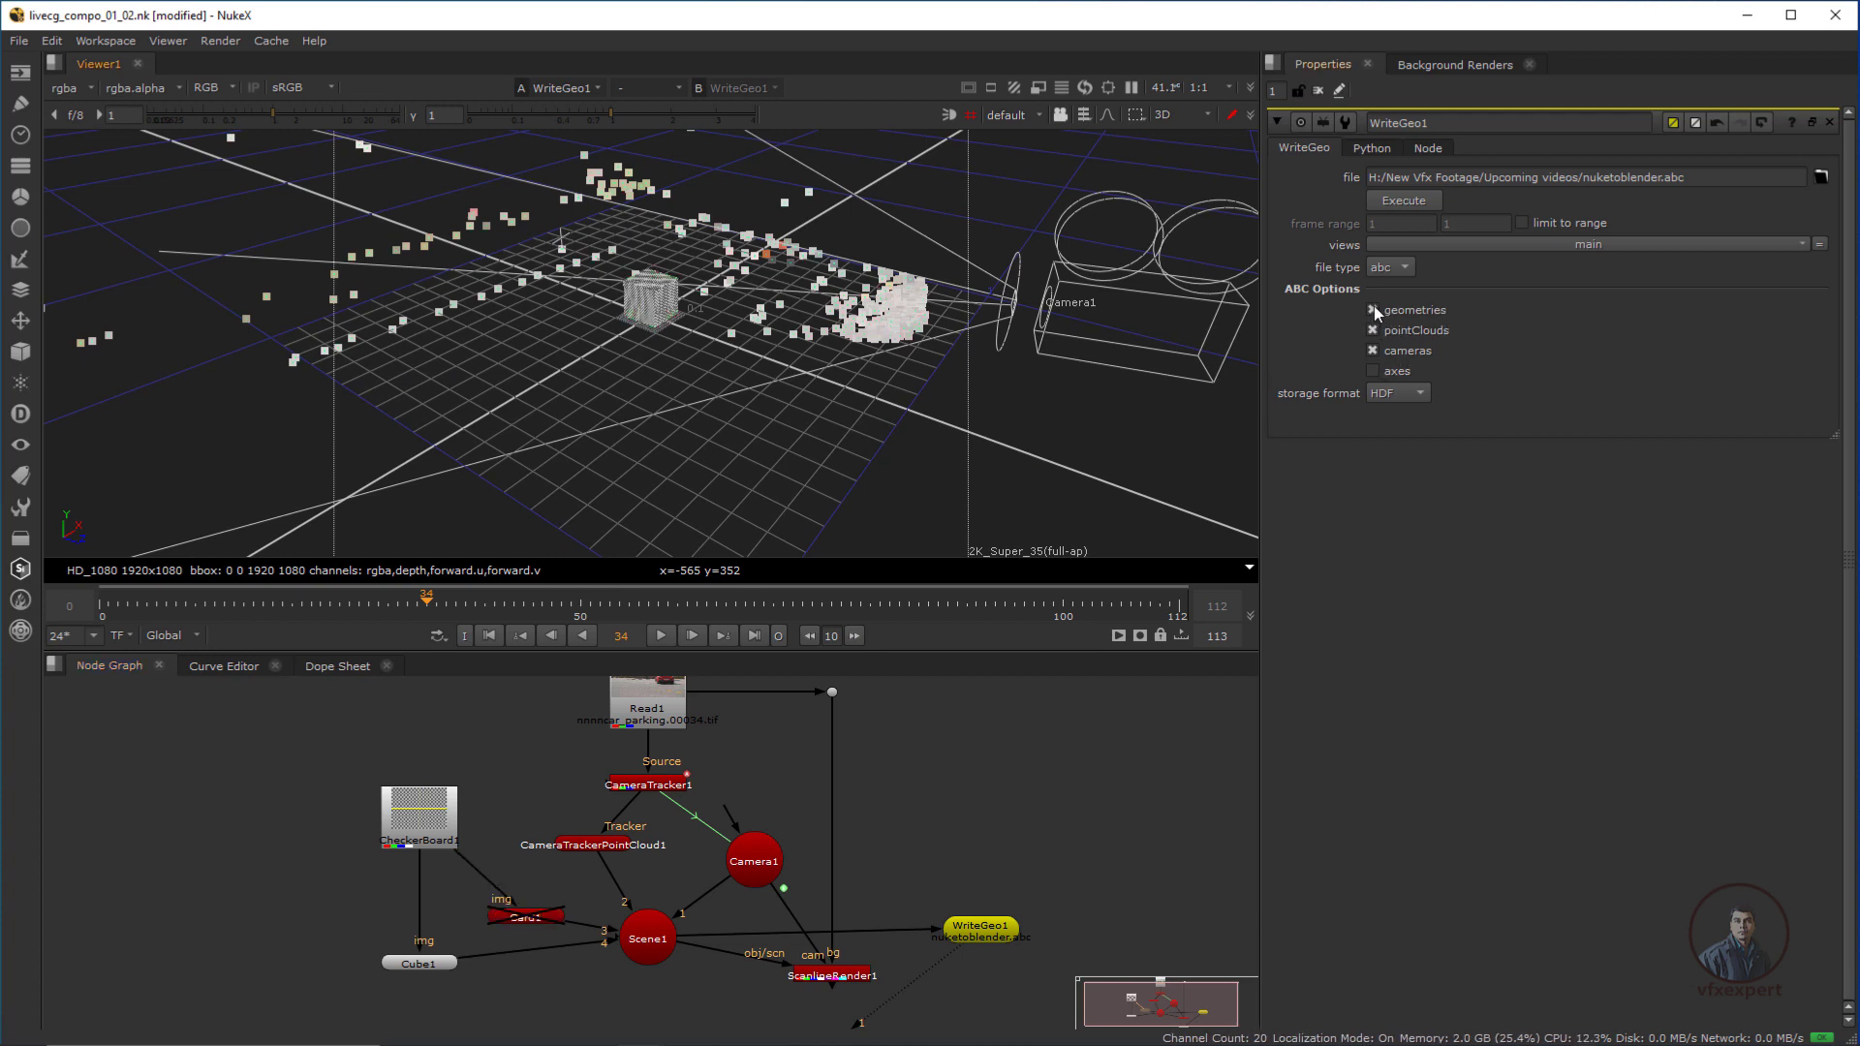
drag(814, 323, 859, 350)
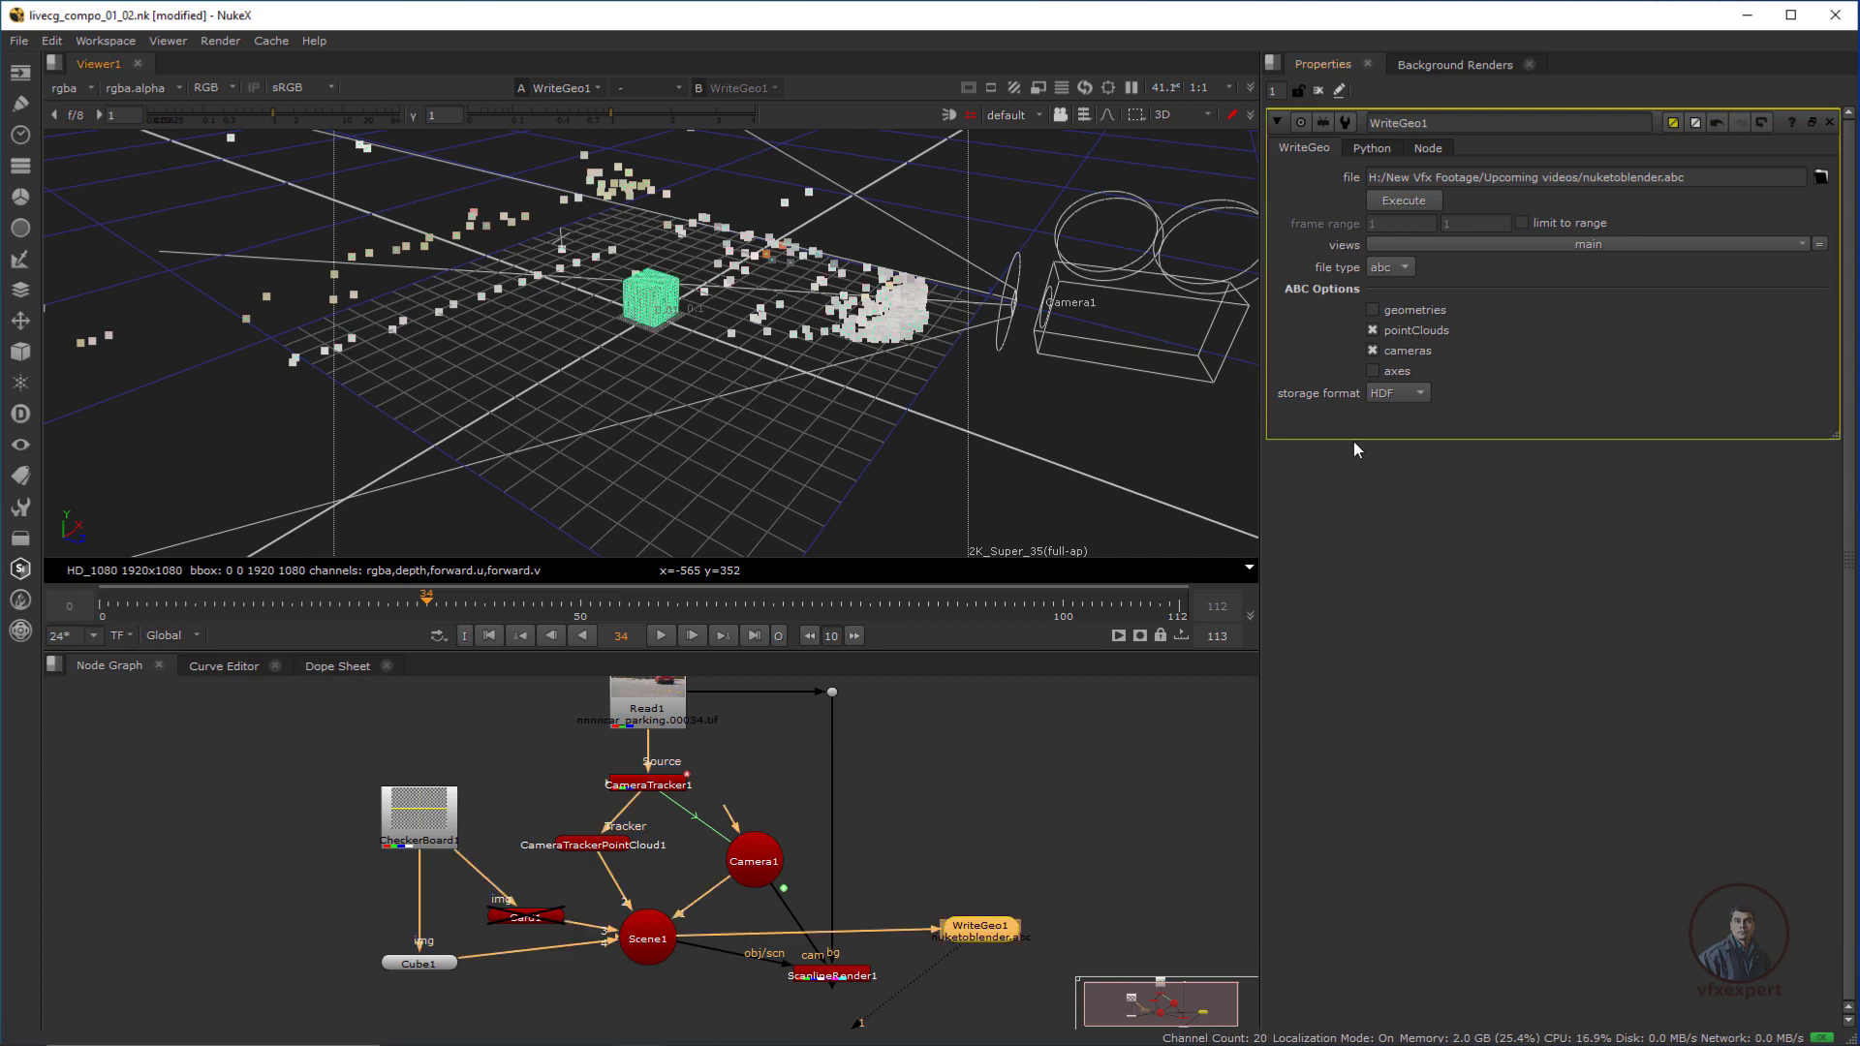
click(1071, 359)
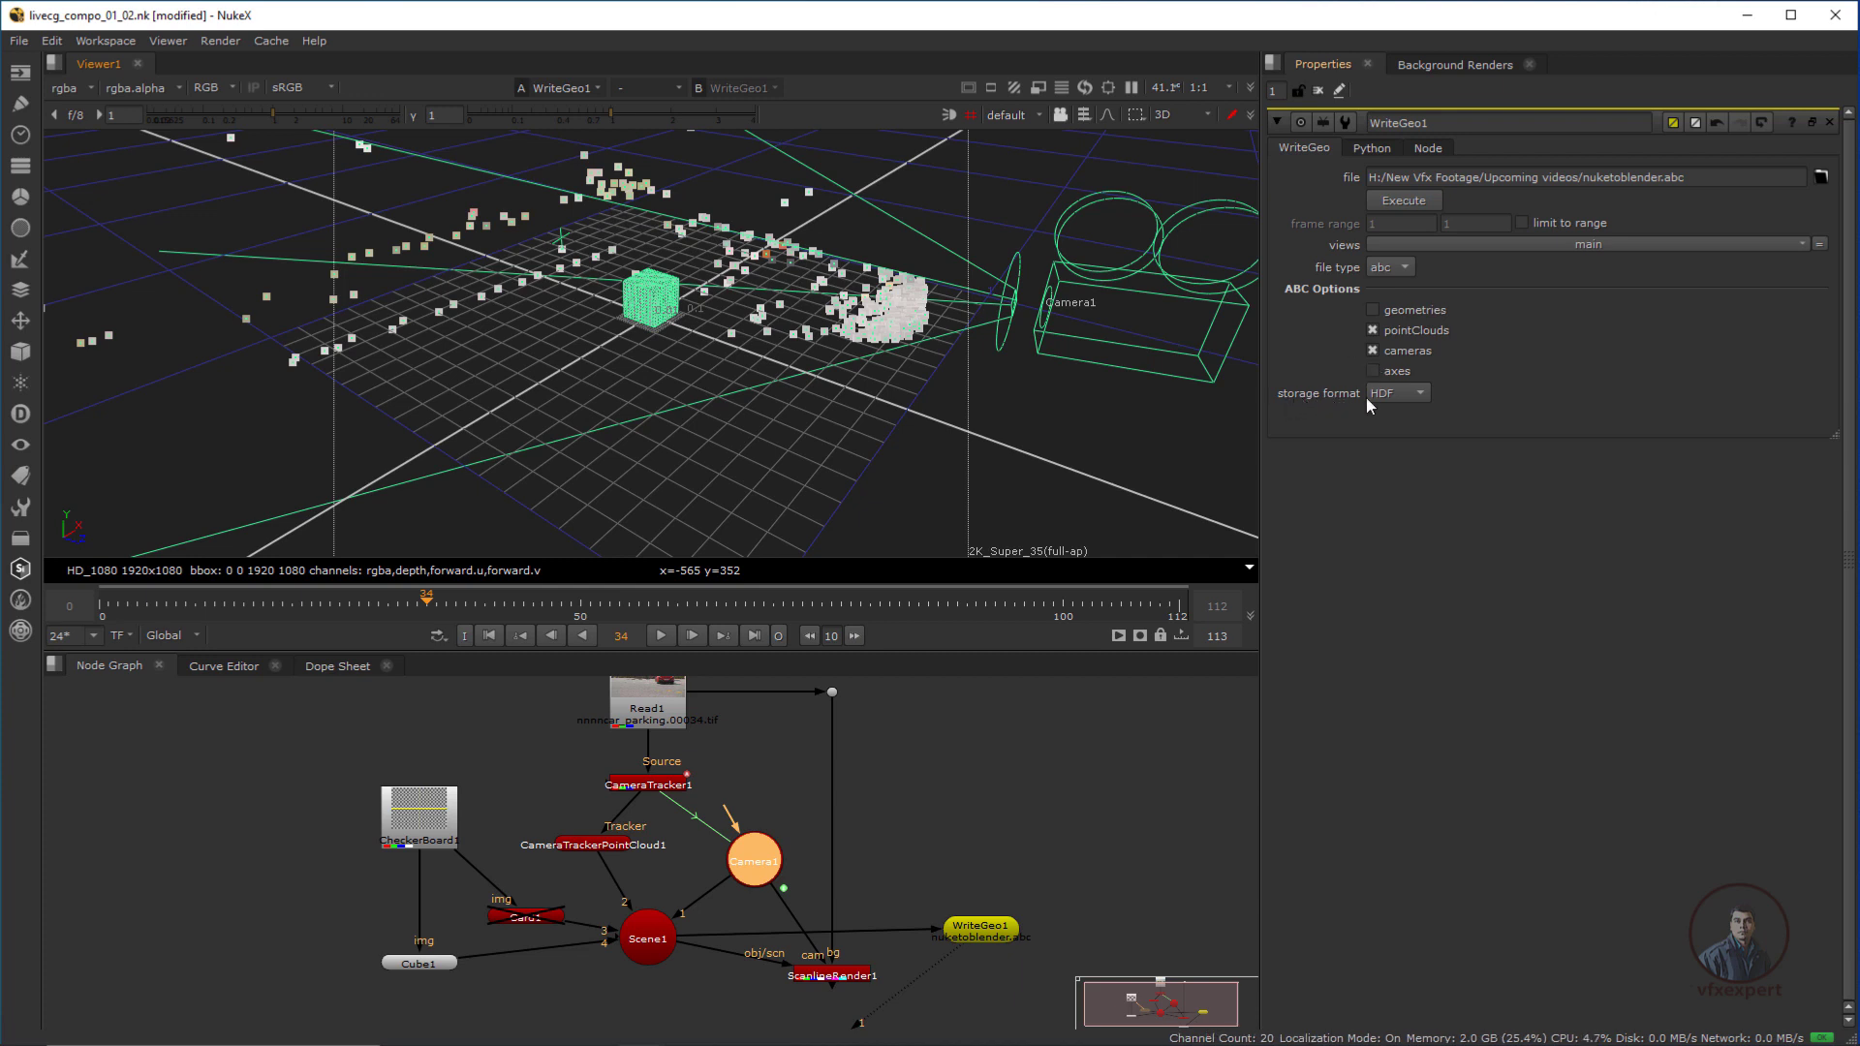
Set WriteGeo1's Alembic storage format to Ogawa.
click(1420, 389)
click(1416, 415)
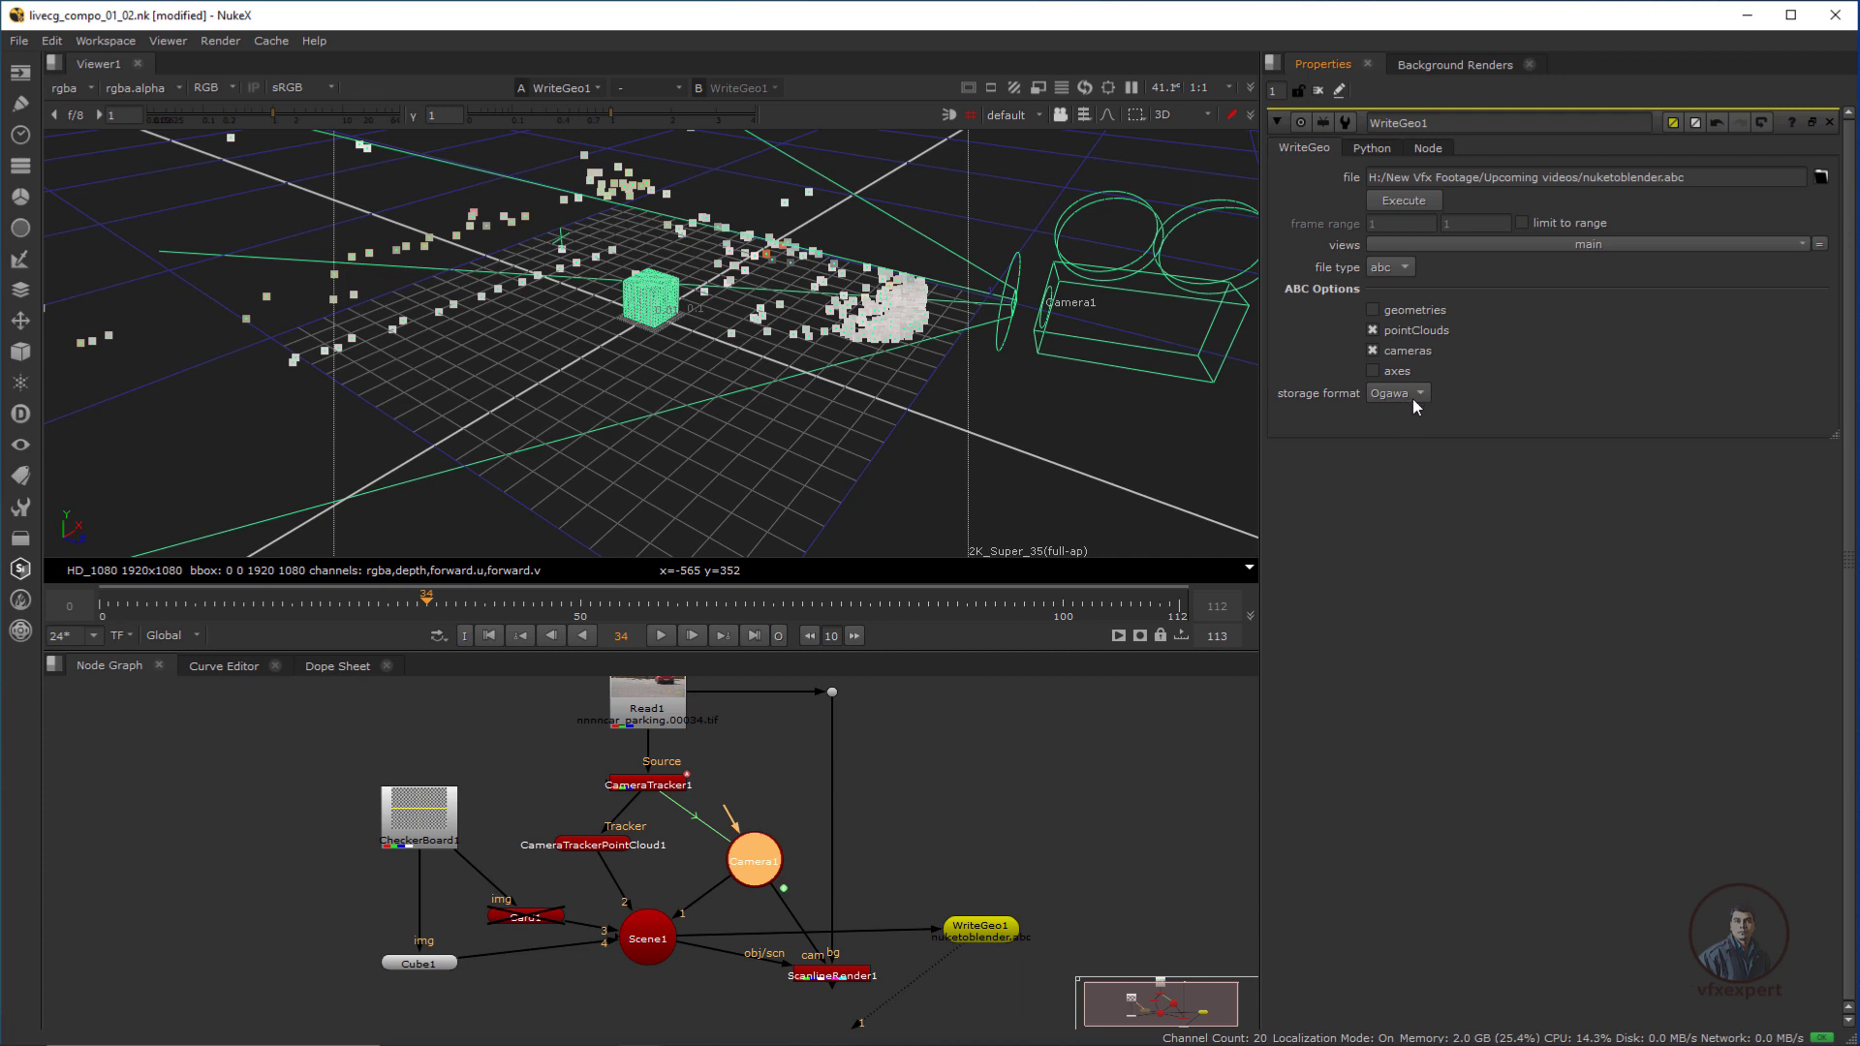
click(1416, 396)
click(1409, 373)
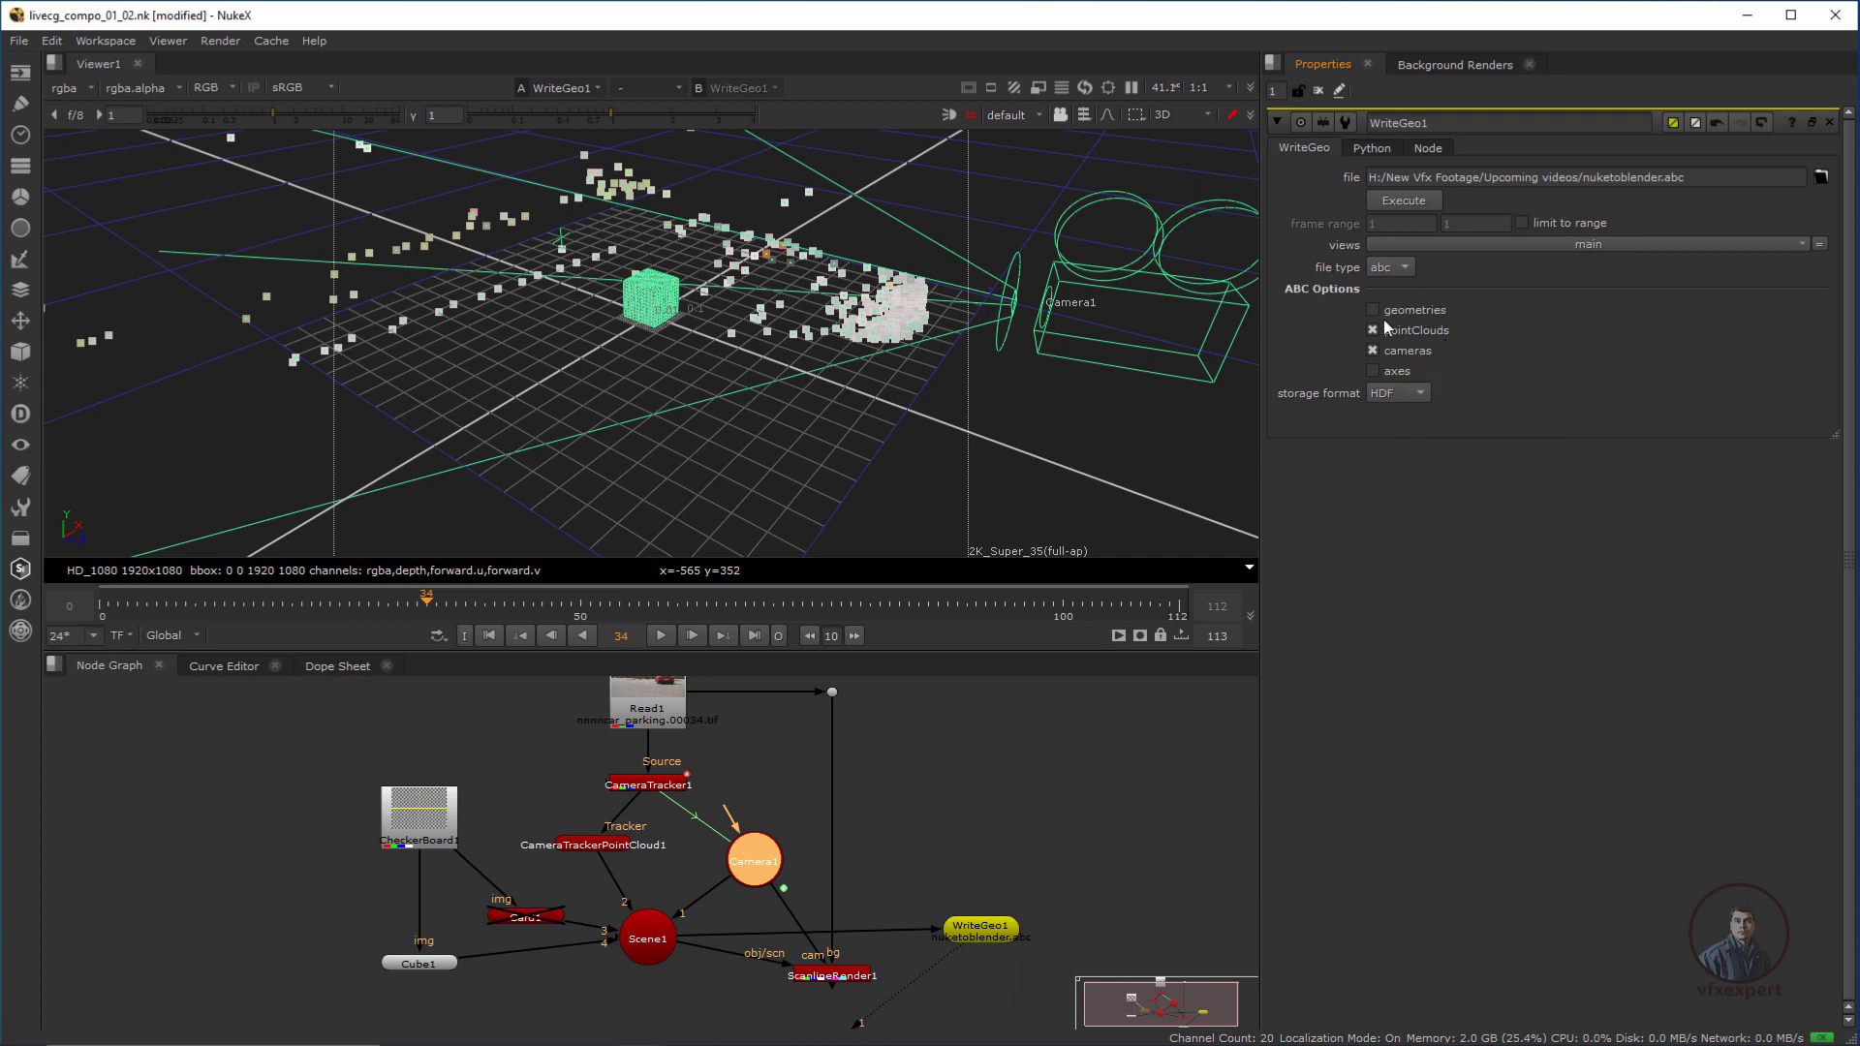
click(1416, 392)
click(1420, 414)
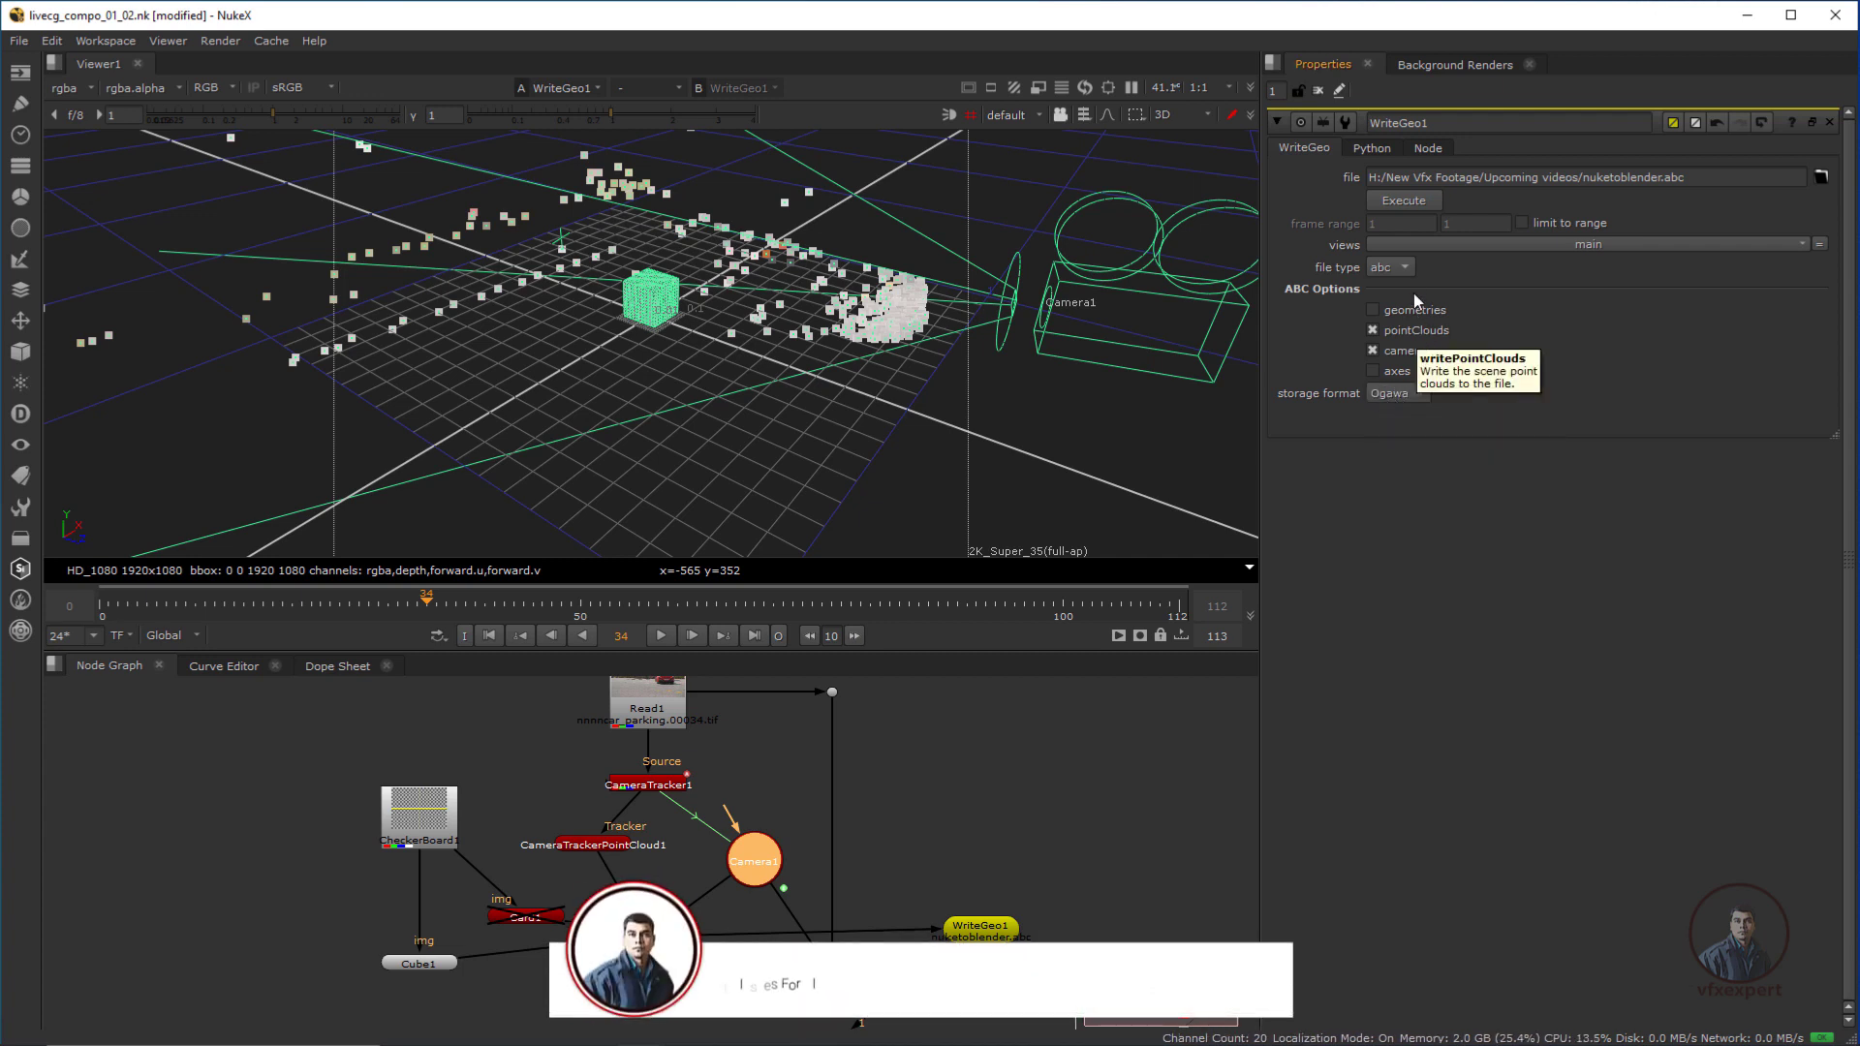
Execute the WriteGeo1 export with the global frame range, 0-112.
click(1400, 204)
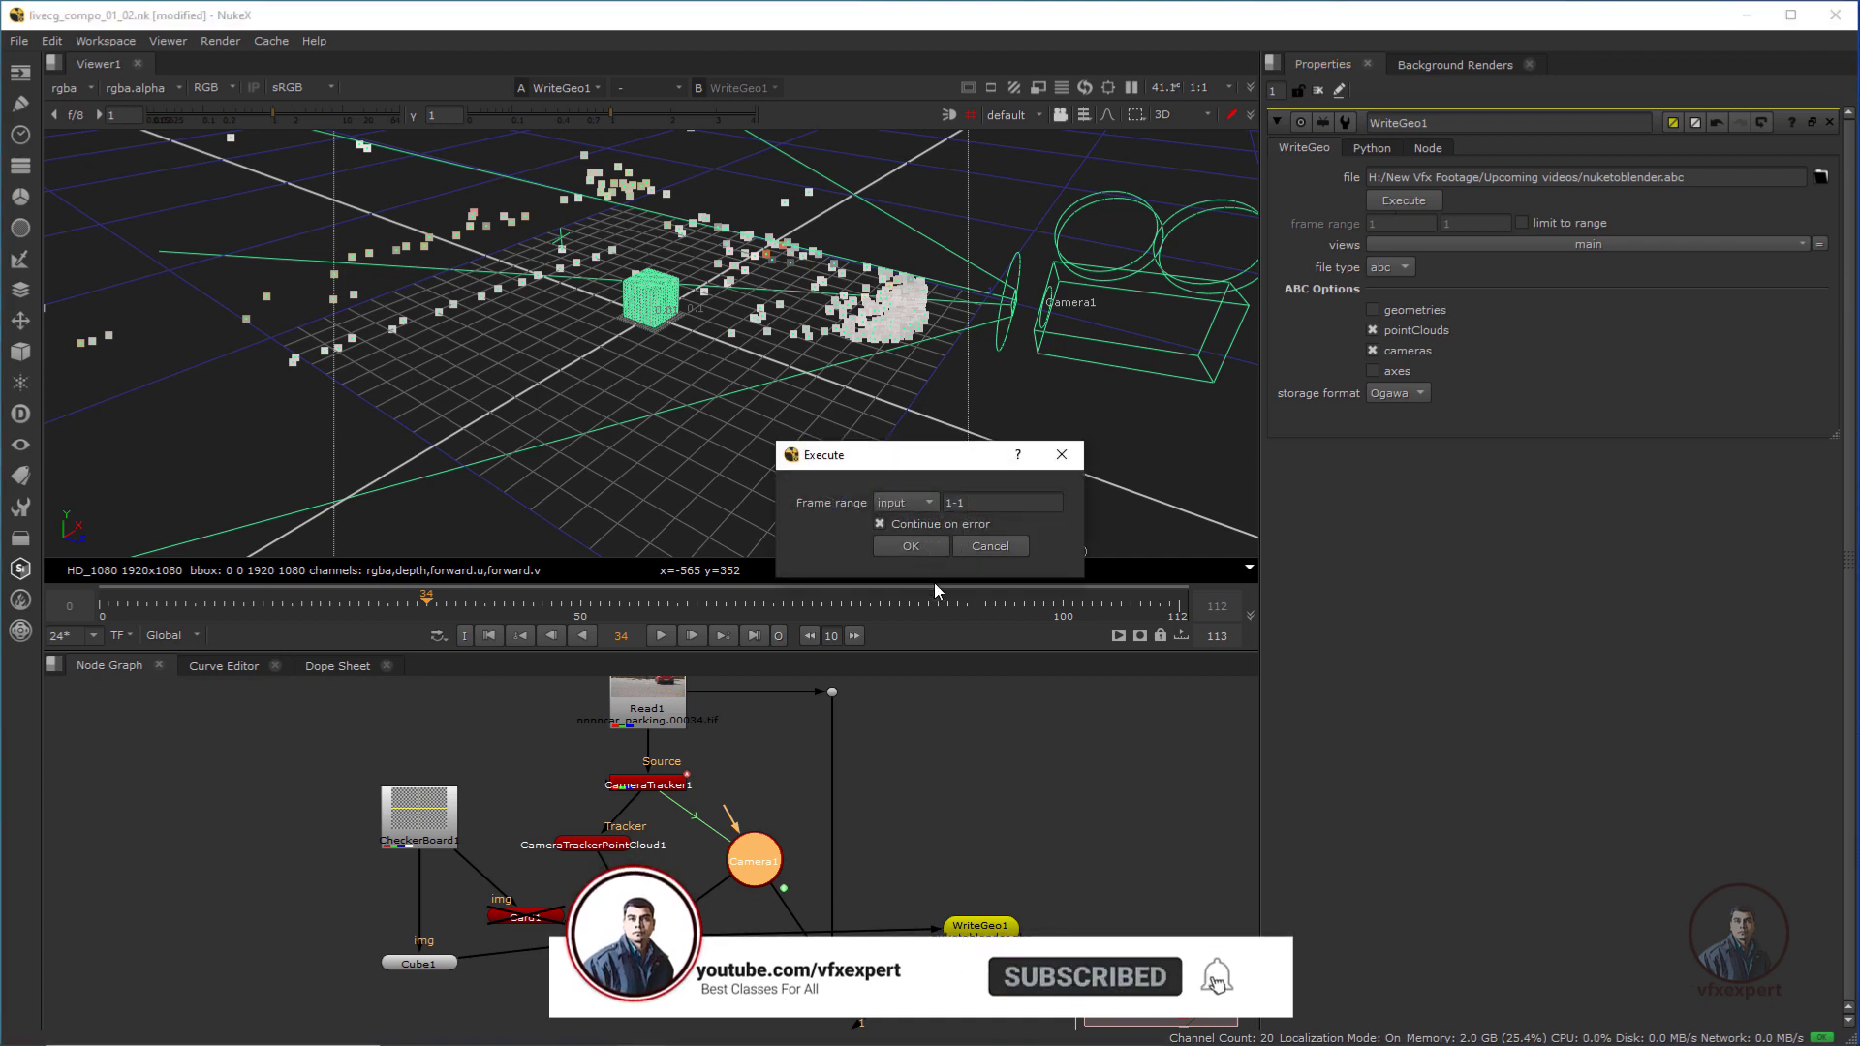
click(925, 502)
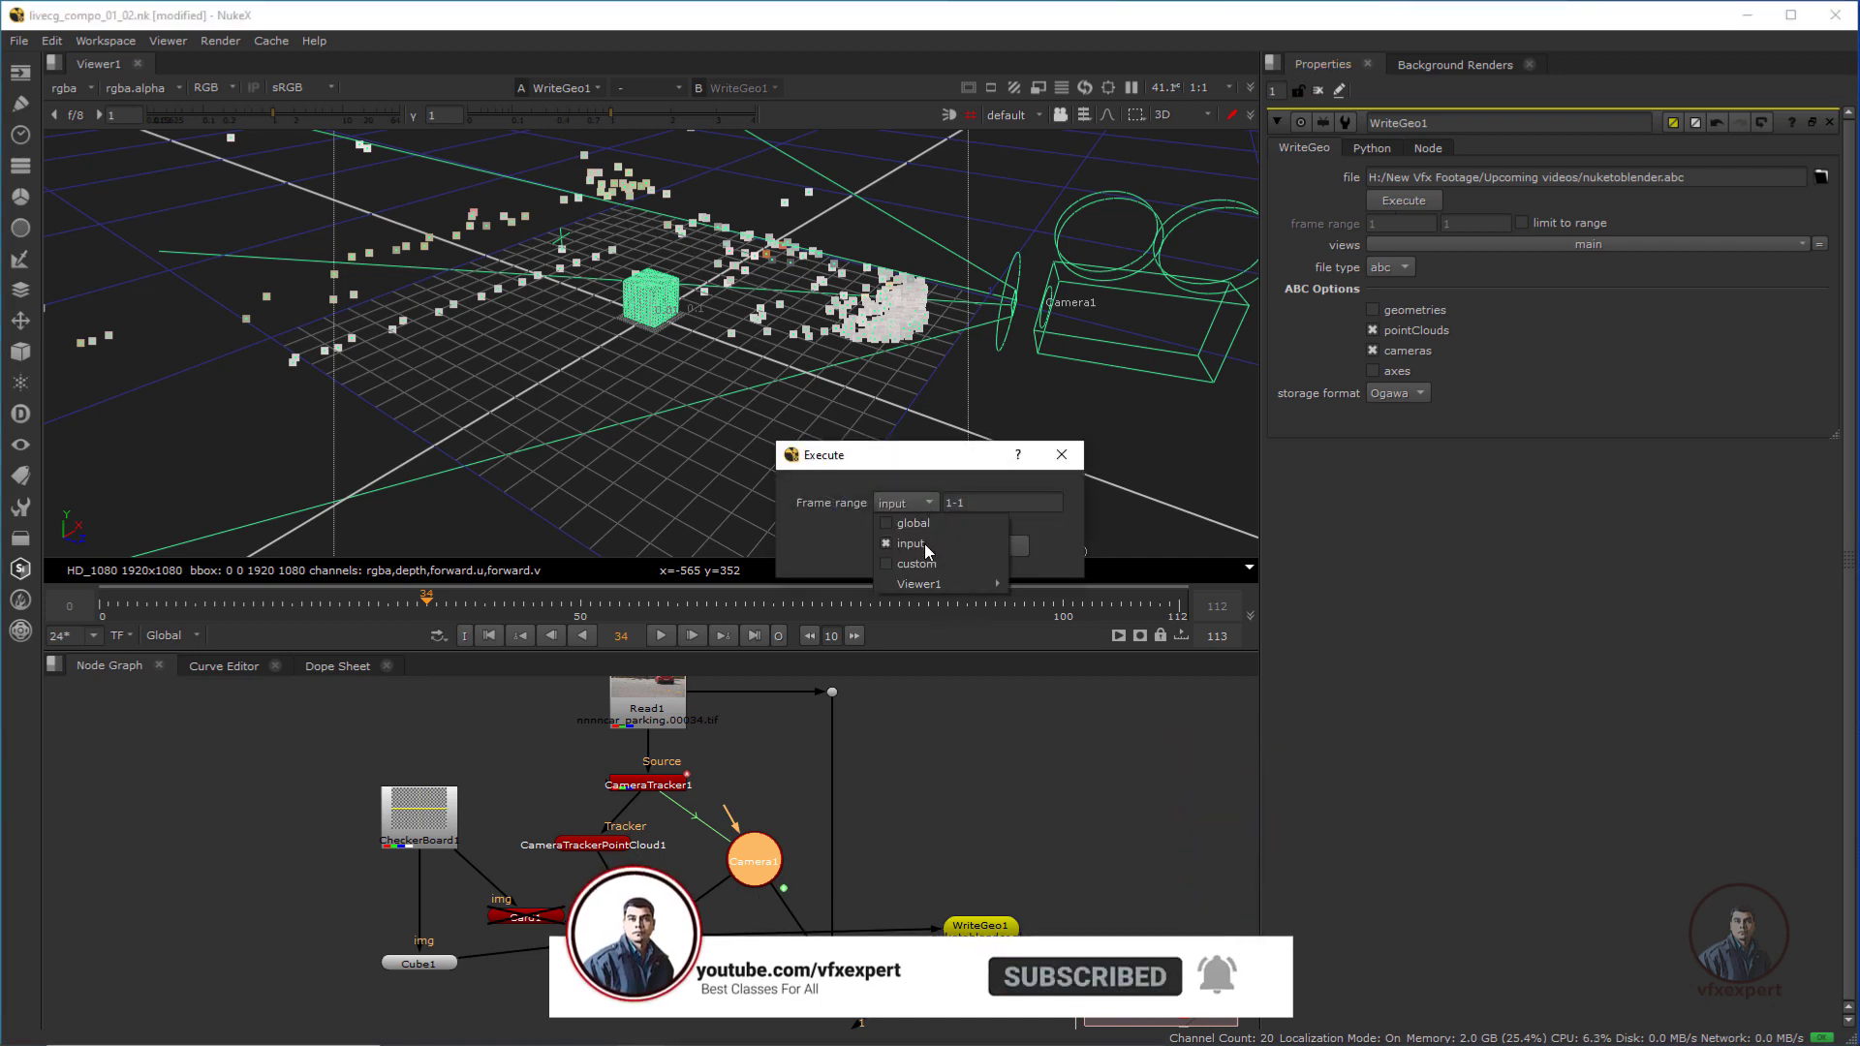
click(916, 524)
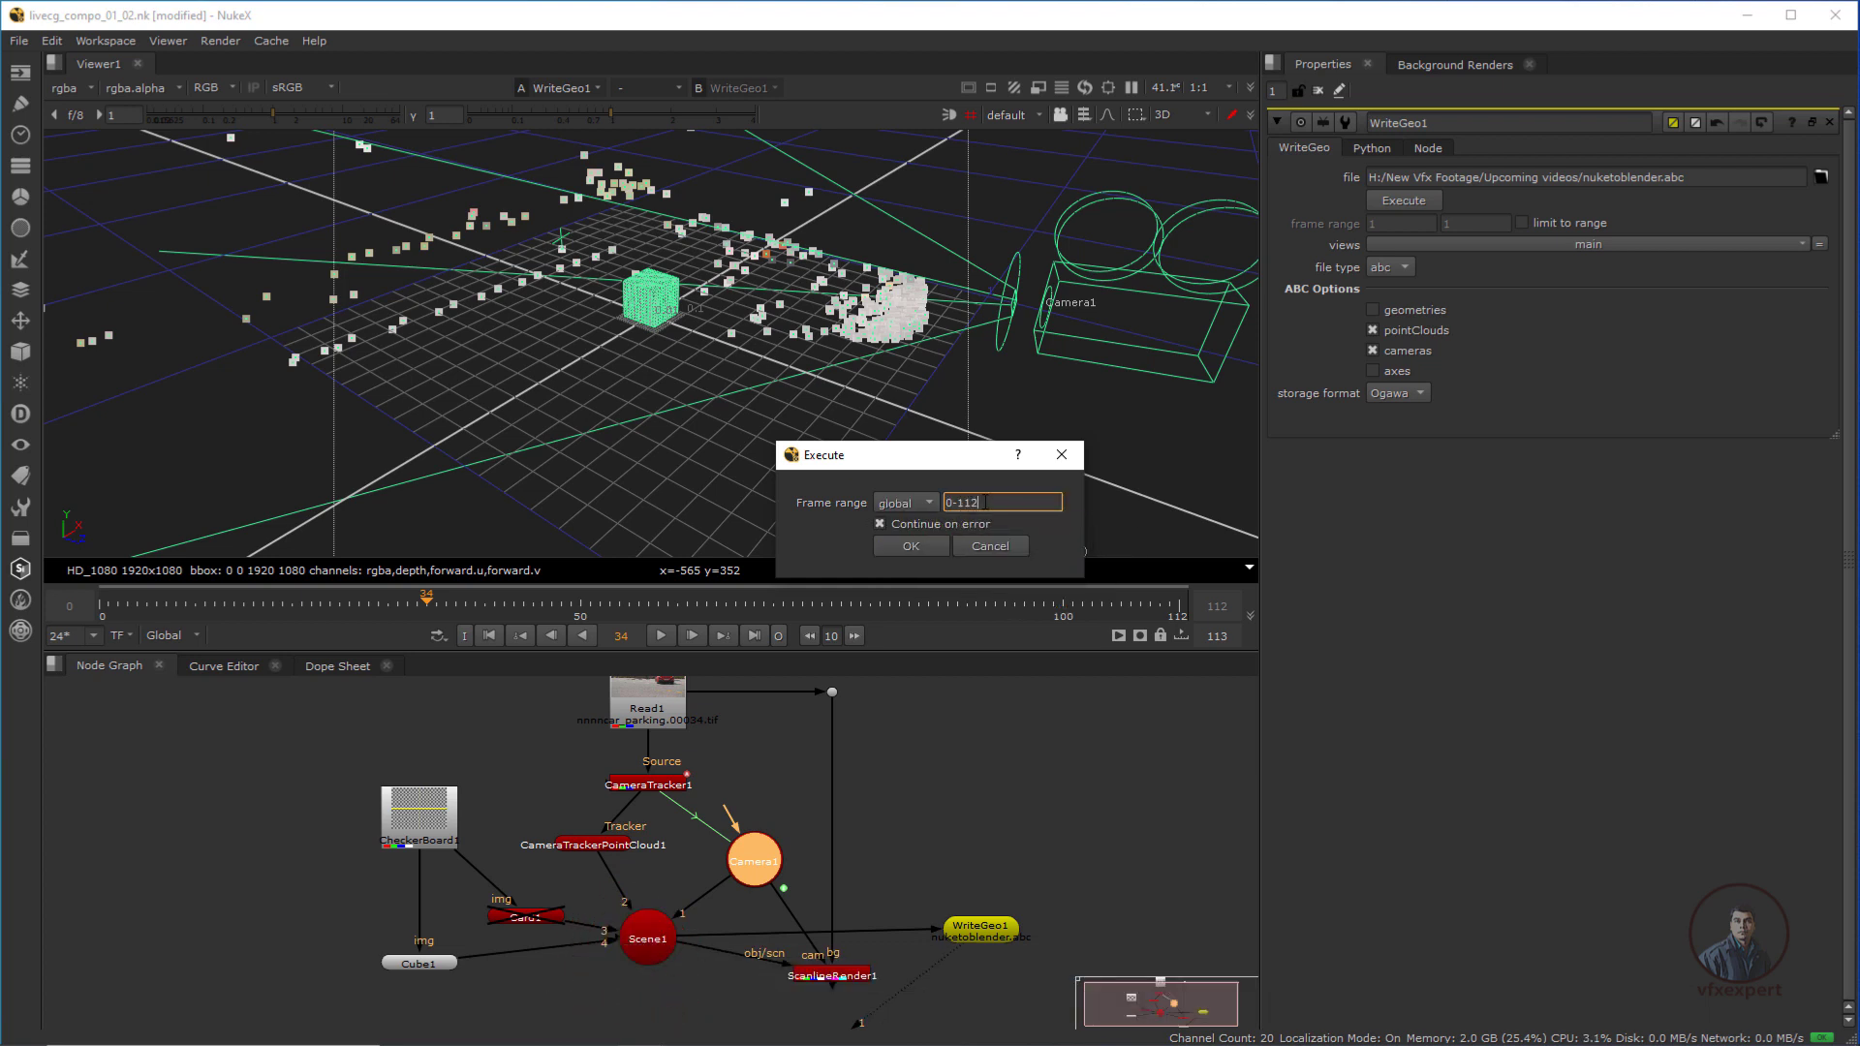
click(911, 546)
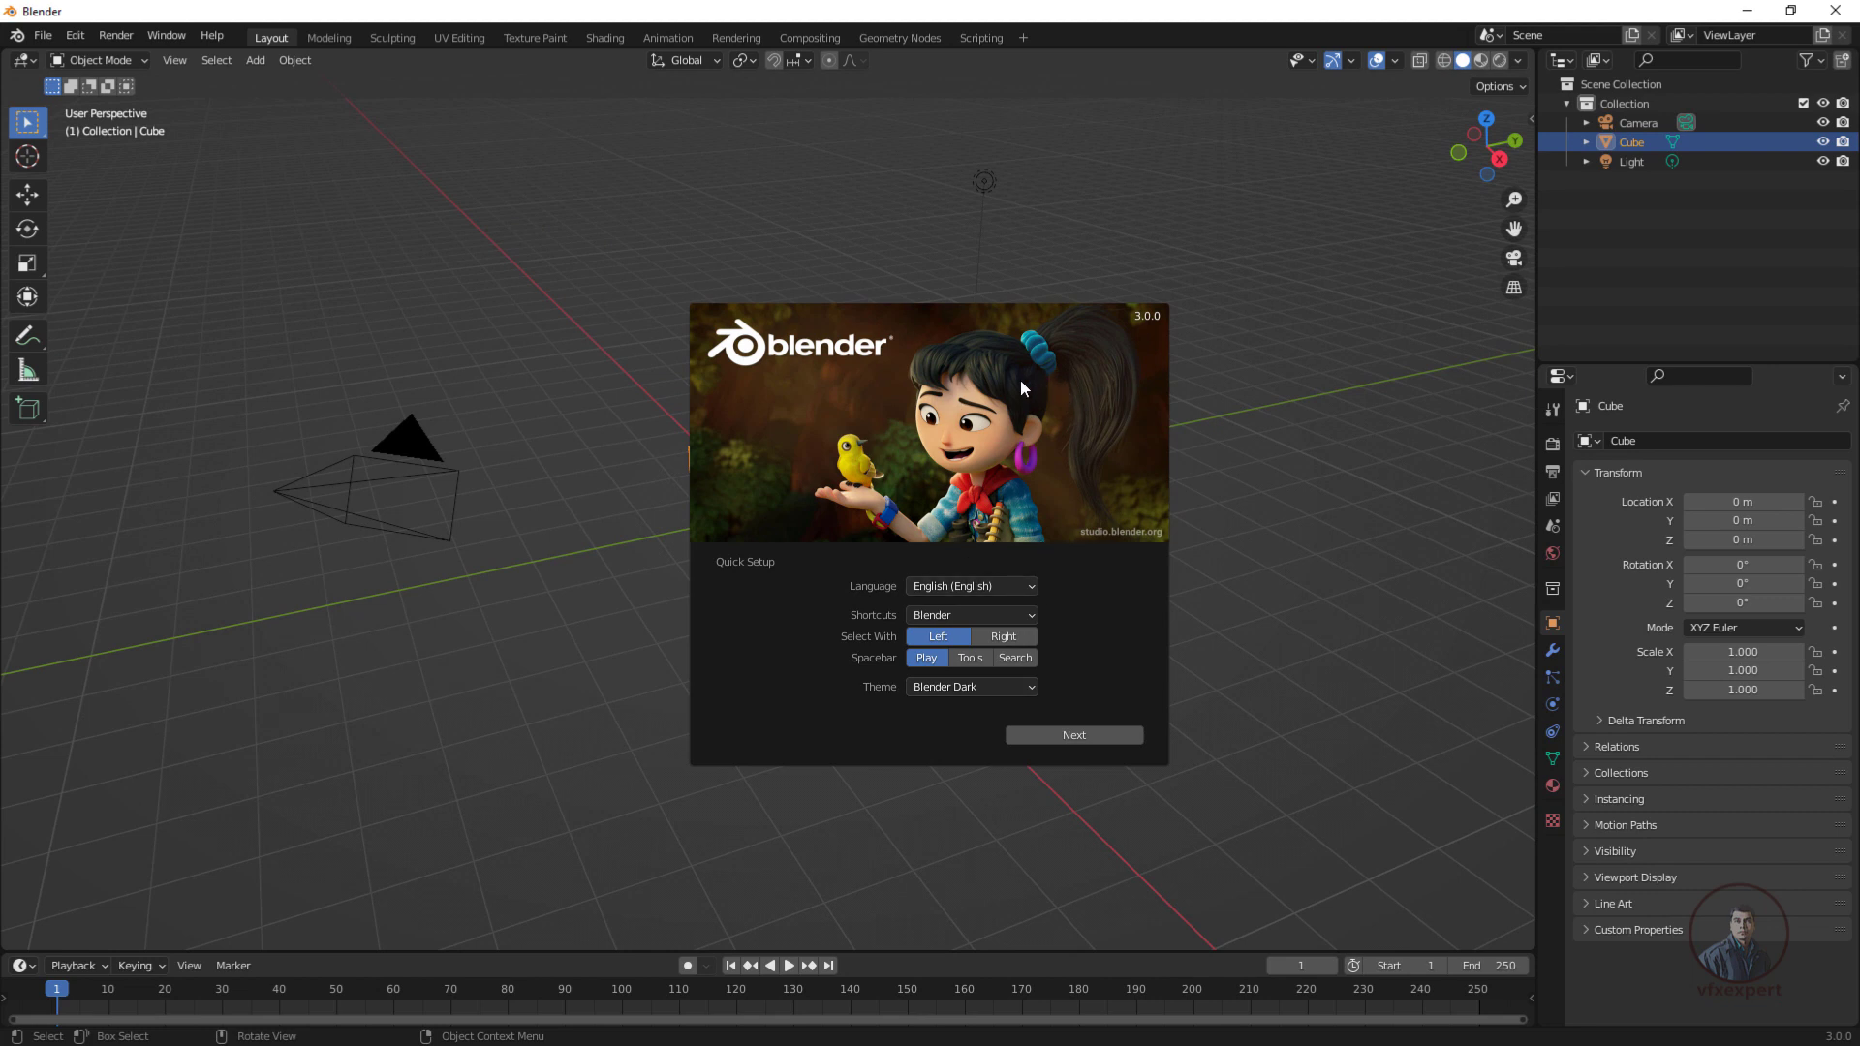
Dismiss the splash screen and delete all default objects from the scene.
click(627, 255)
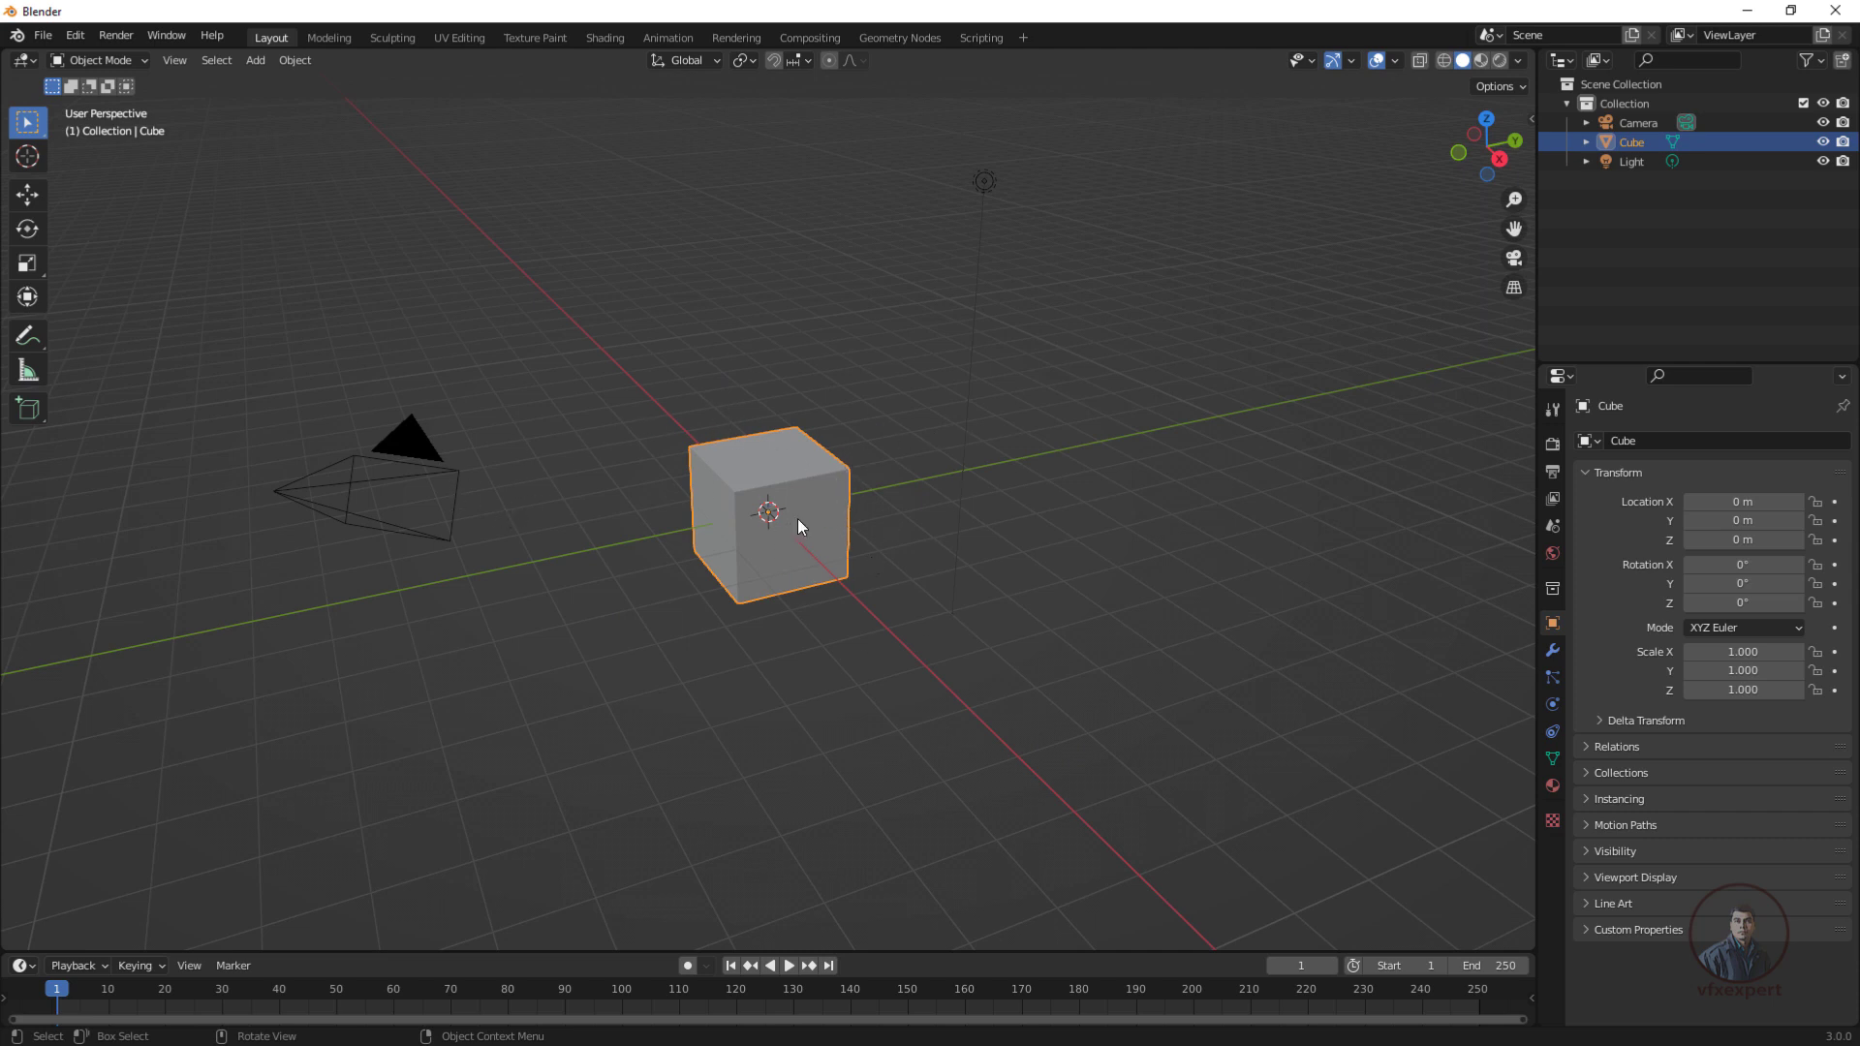
key(alt+a)
key(a)
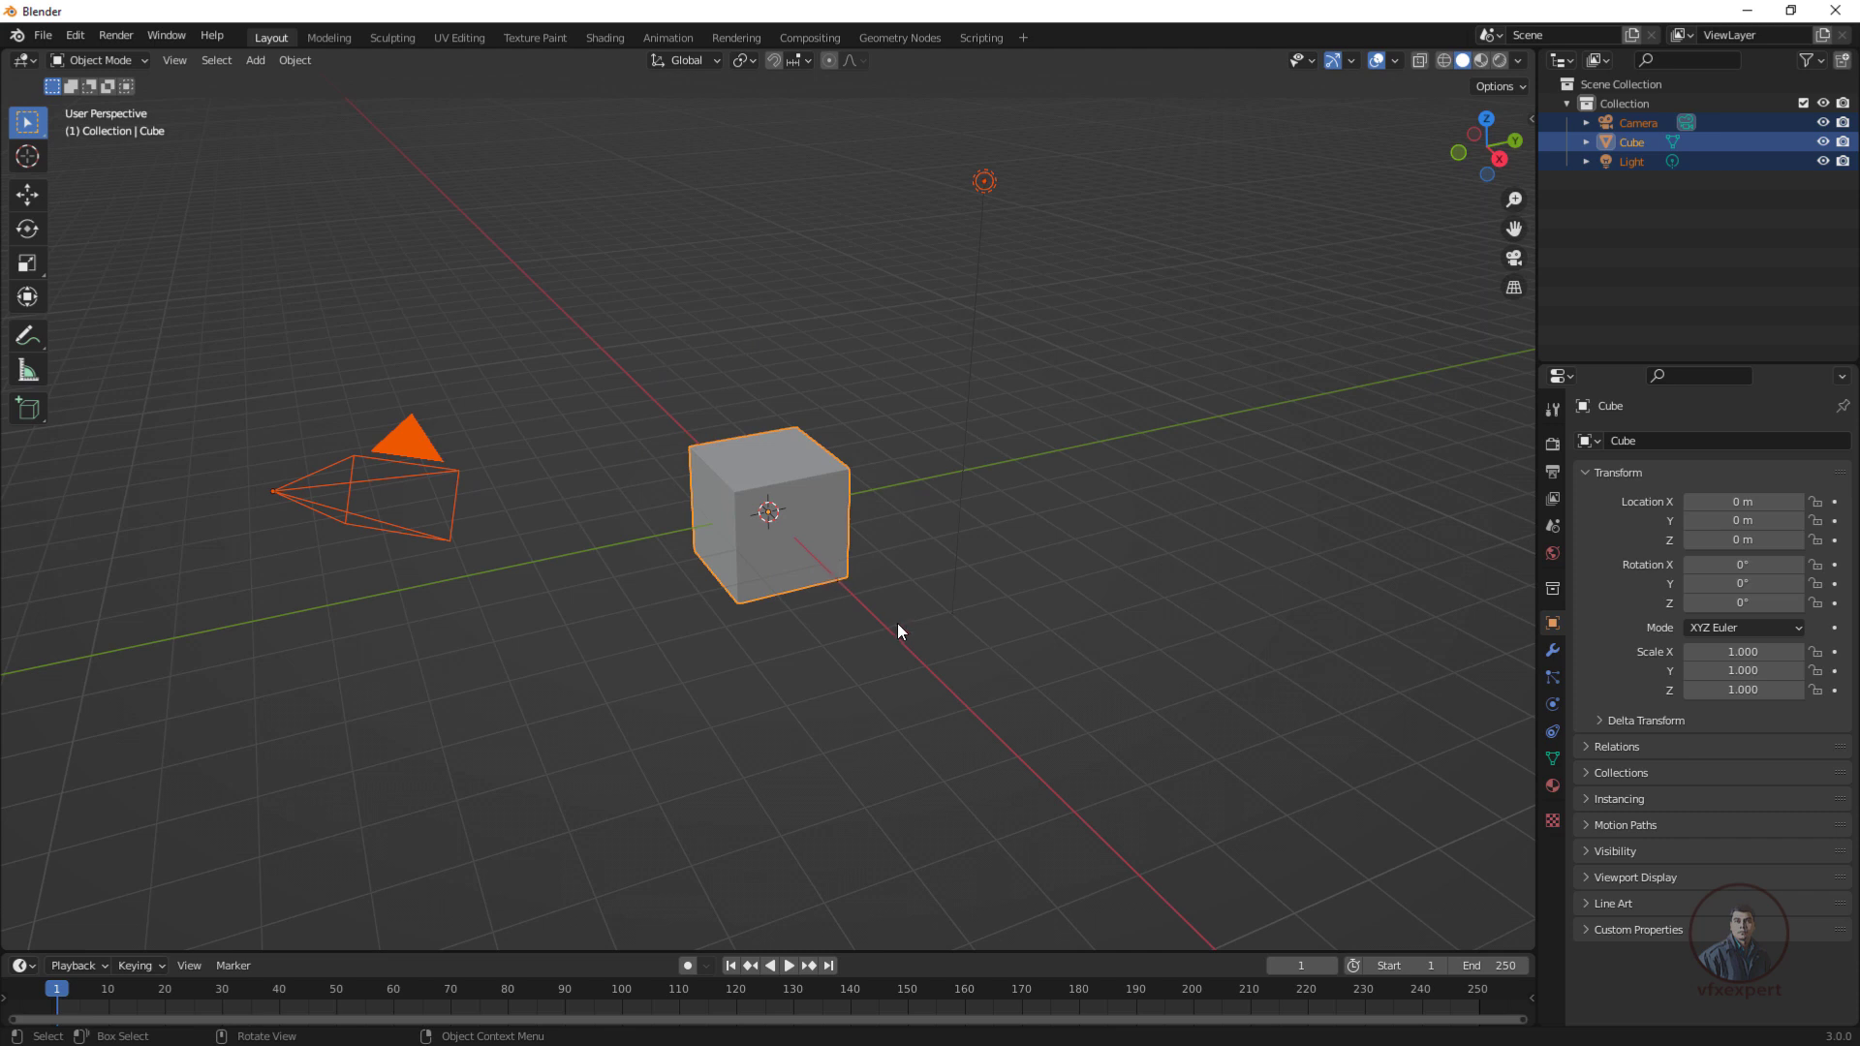
key(Delete)
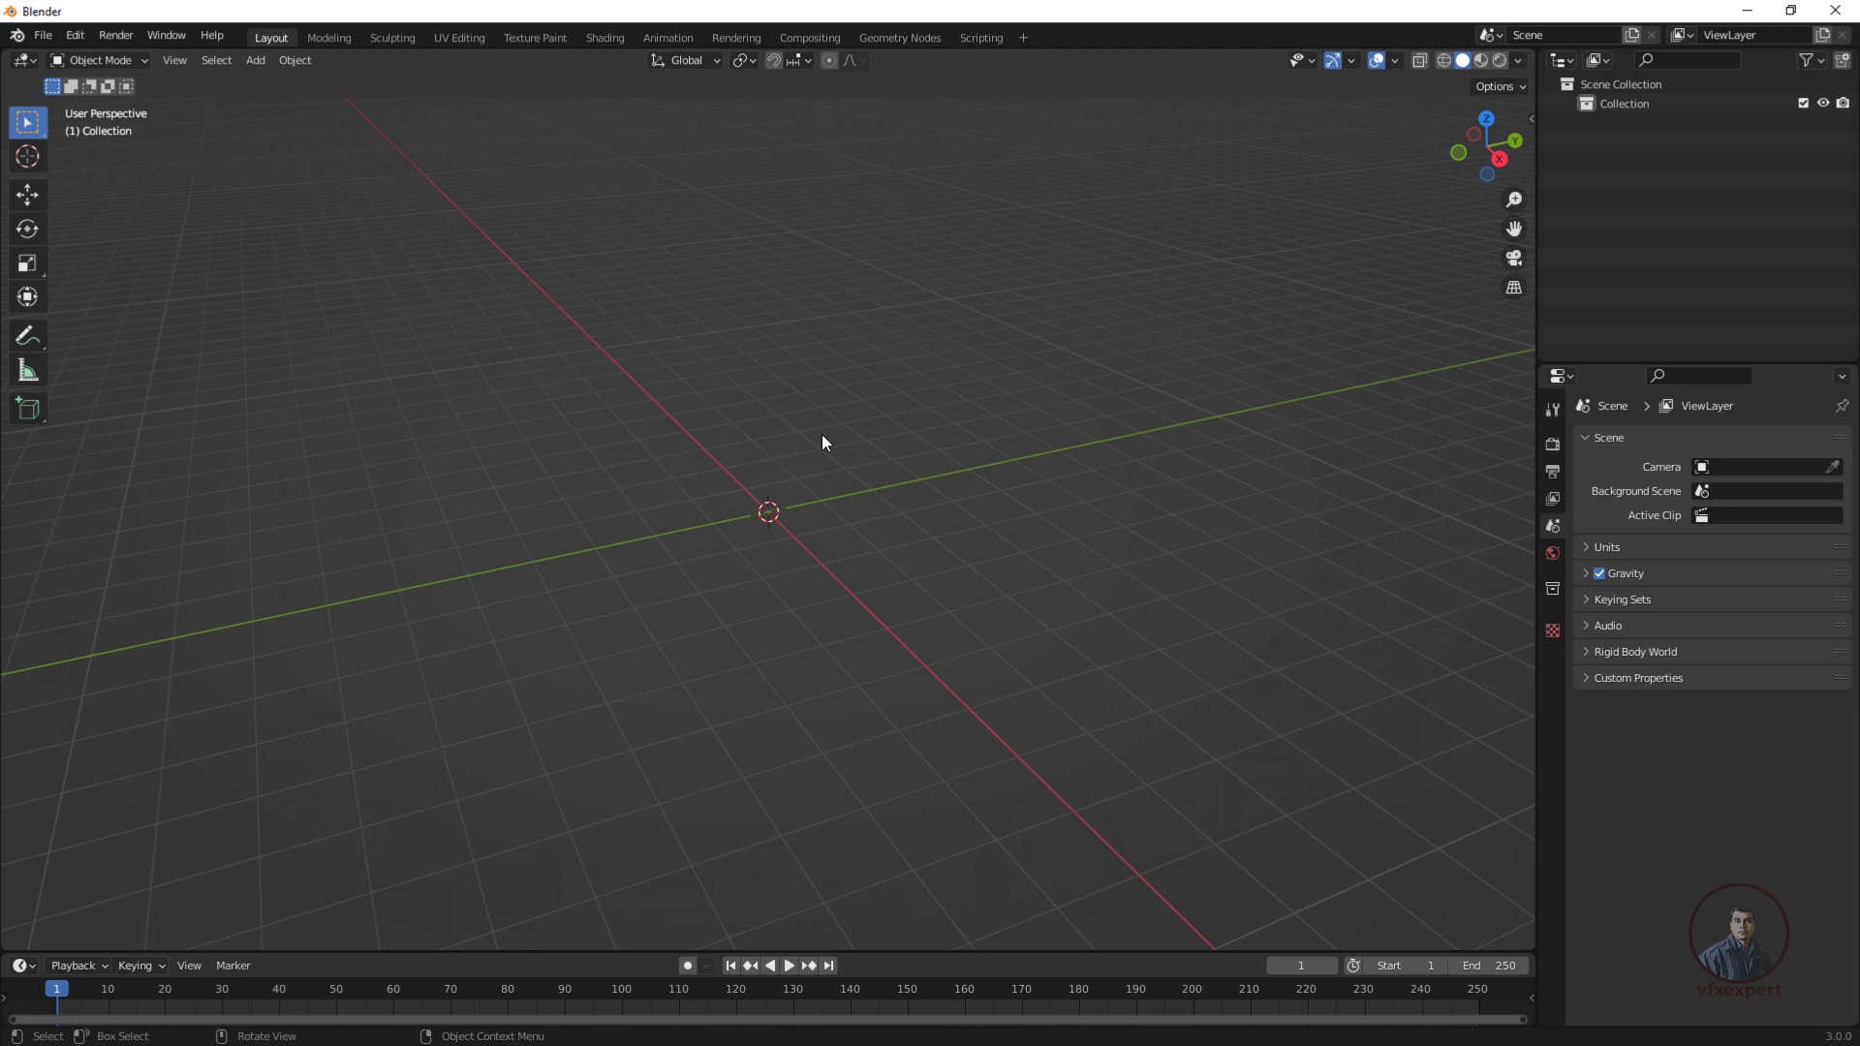
Import the Alembic file nuketoblender.abc from H:\New Vfx Footage\Upcoming videos\ at the default scale of 1.
click(43, 37)
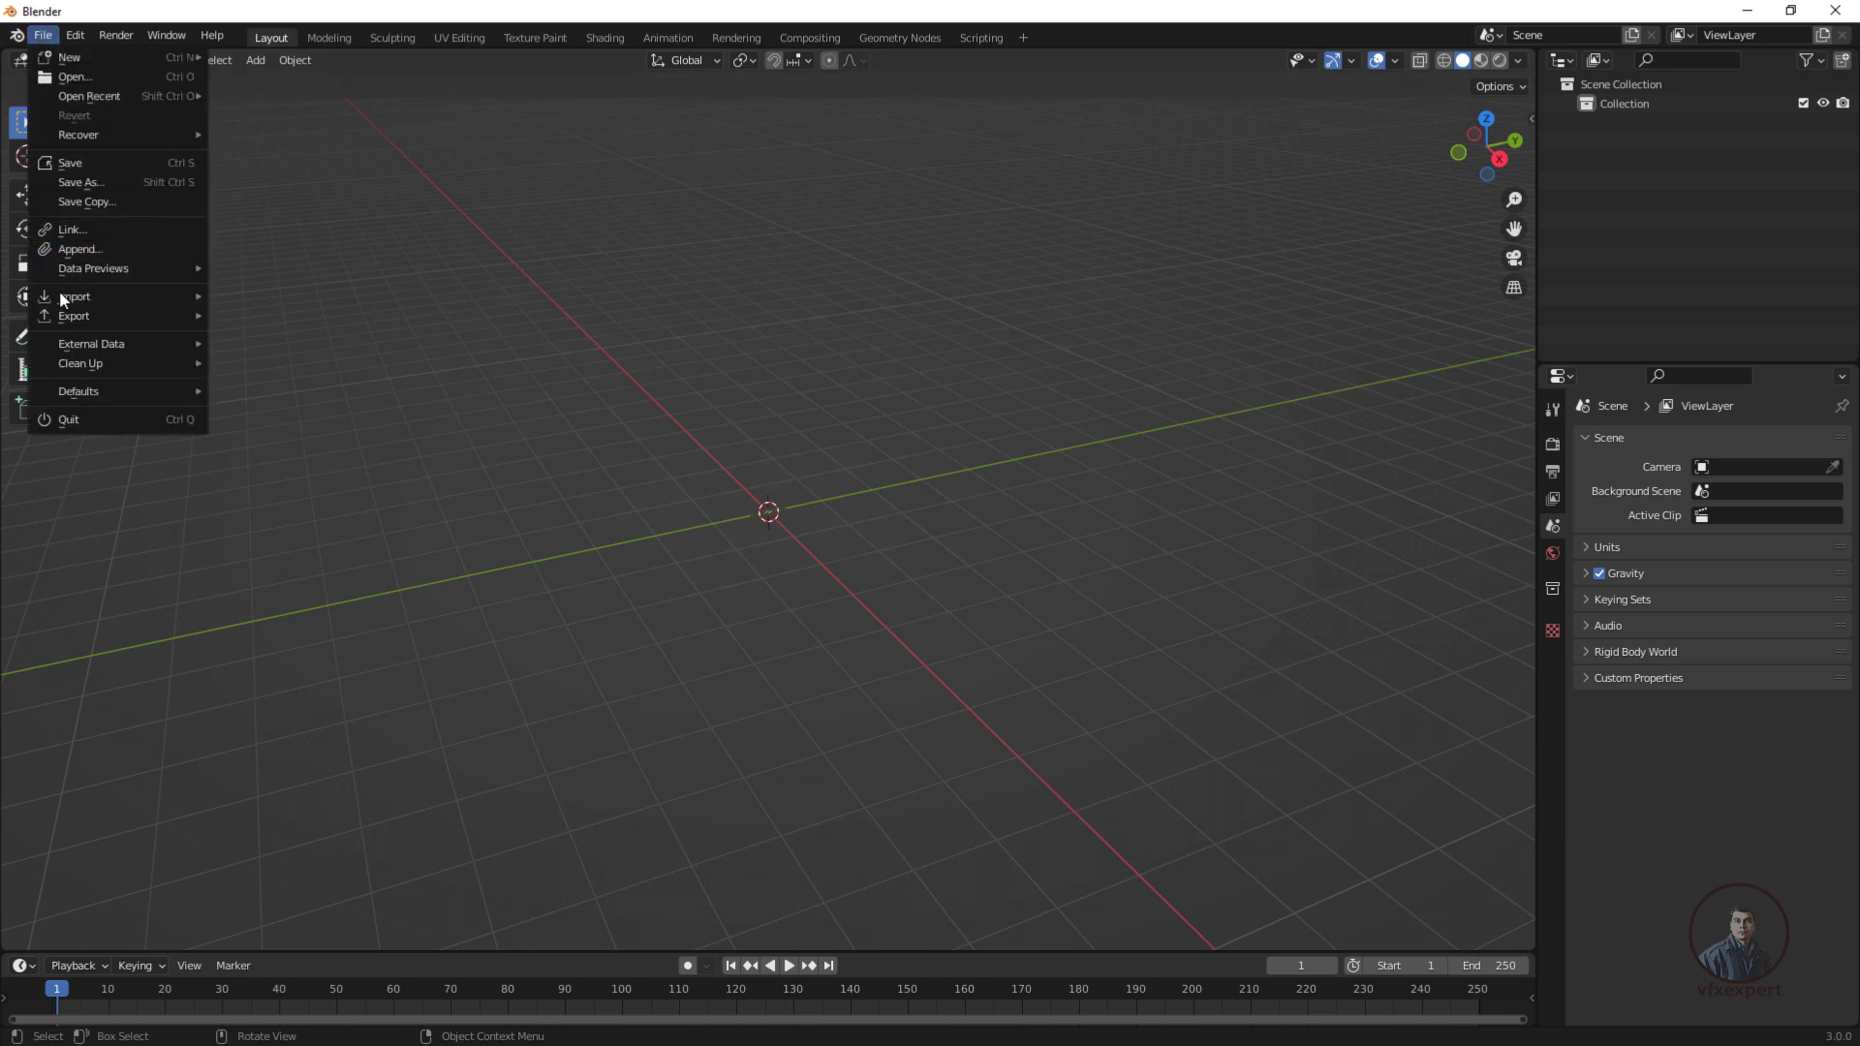
mouse_move(65, 301)
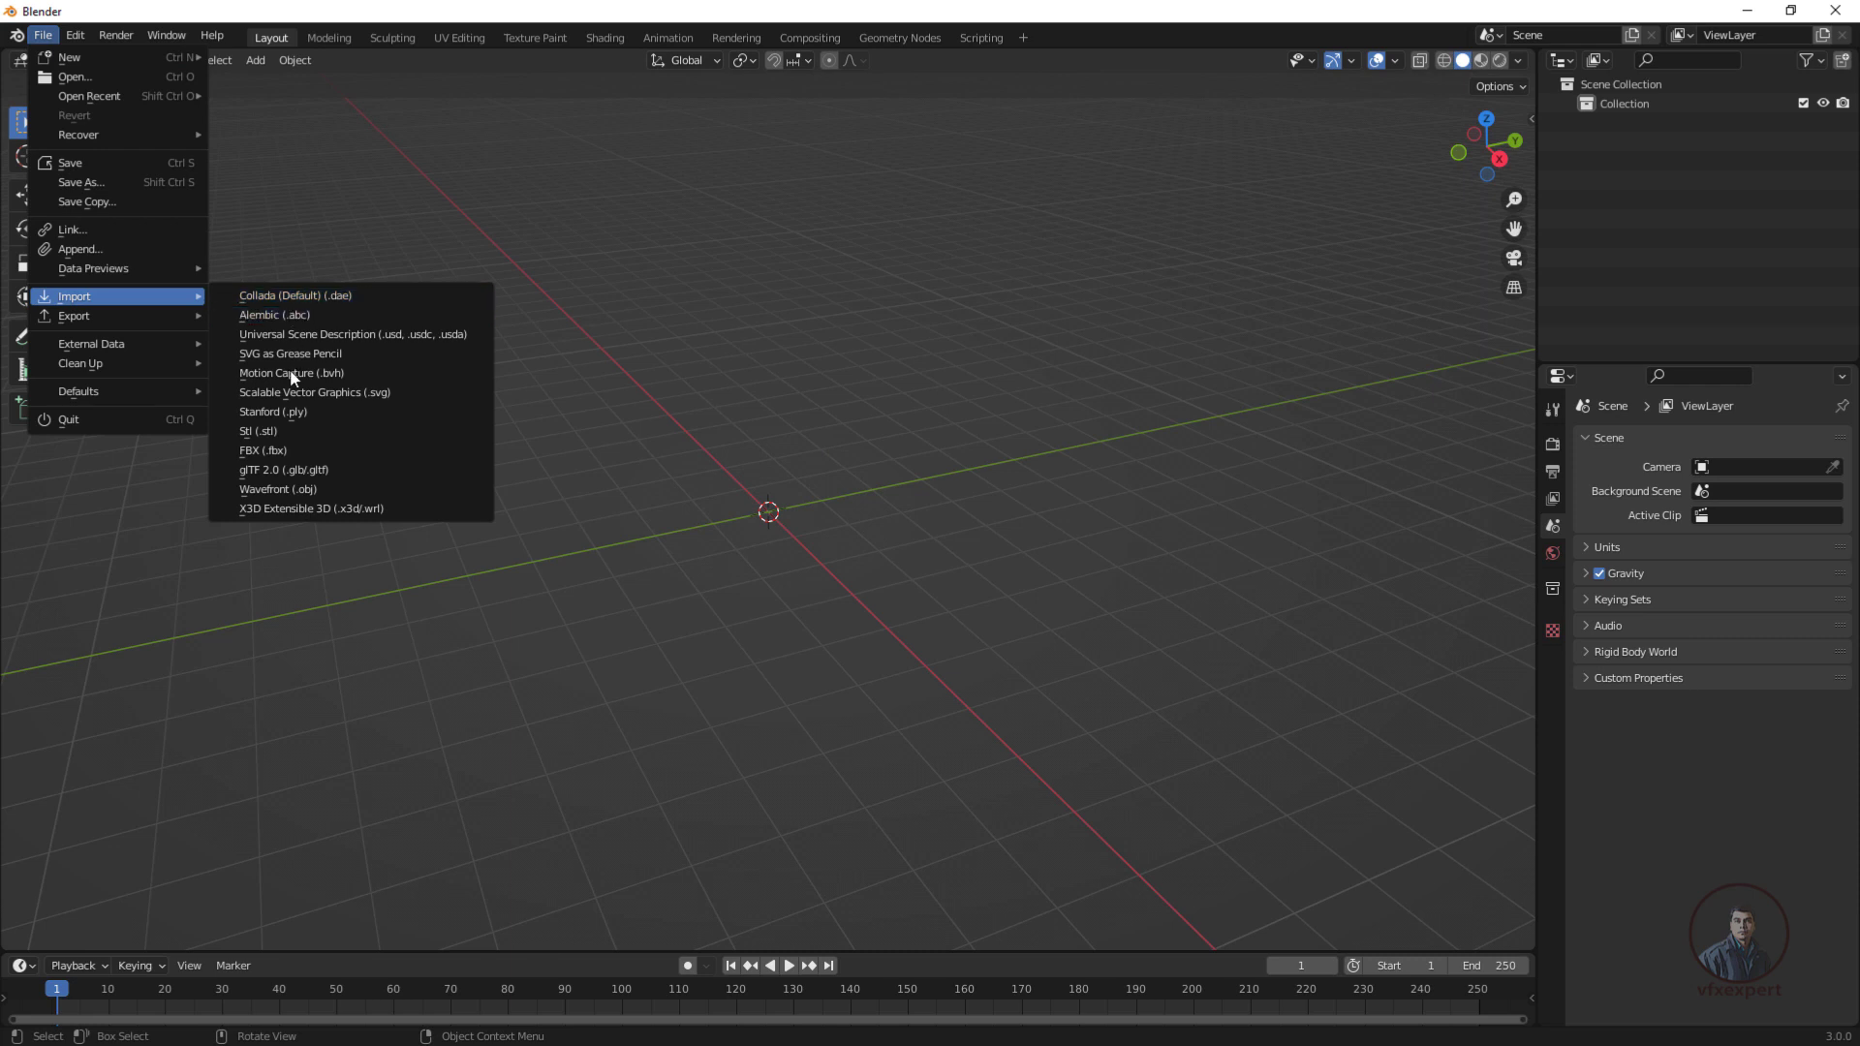
click(317, 320)
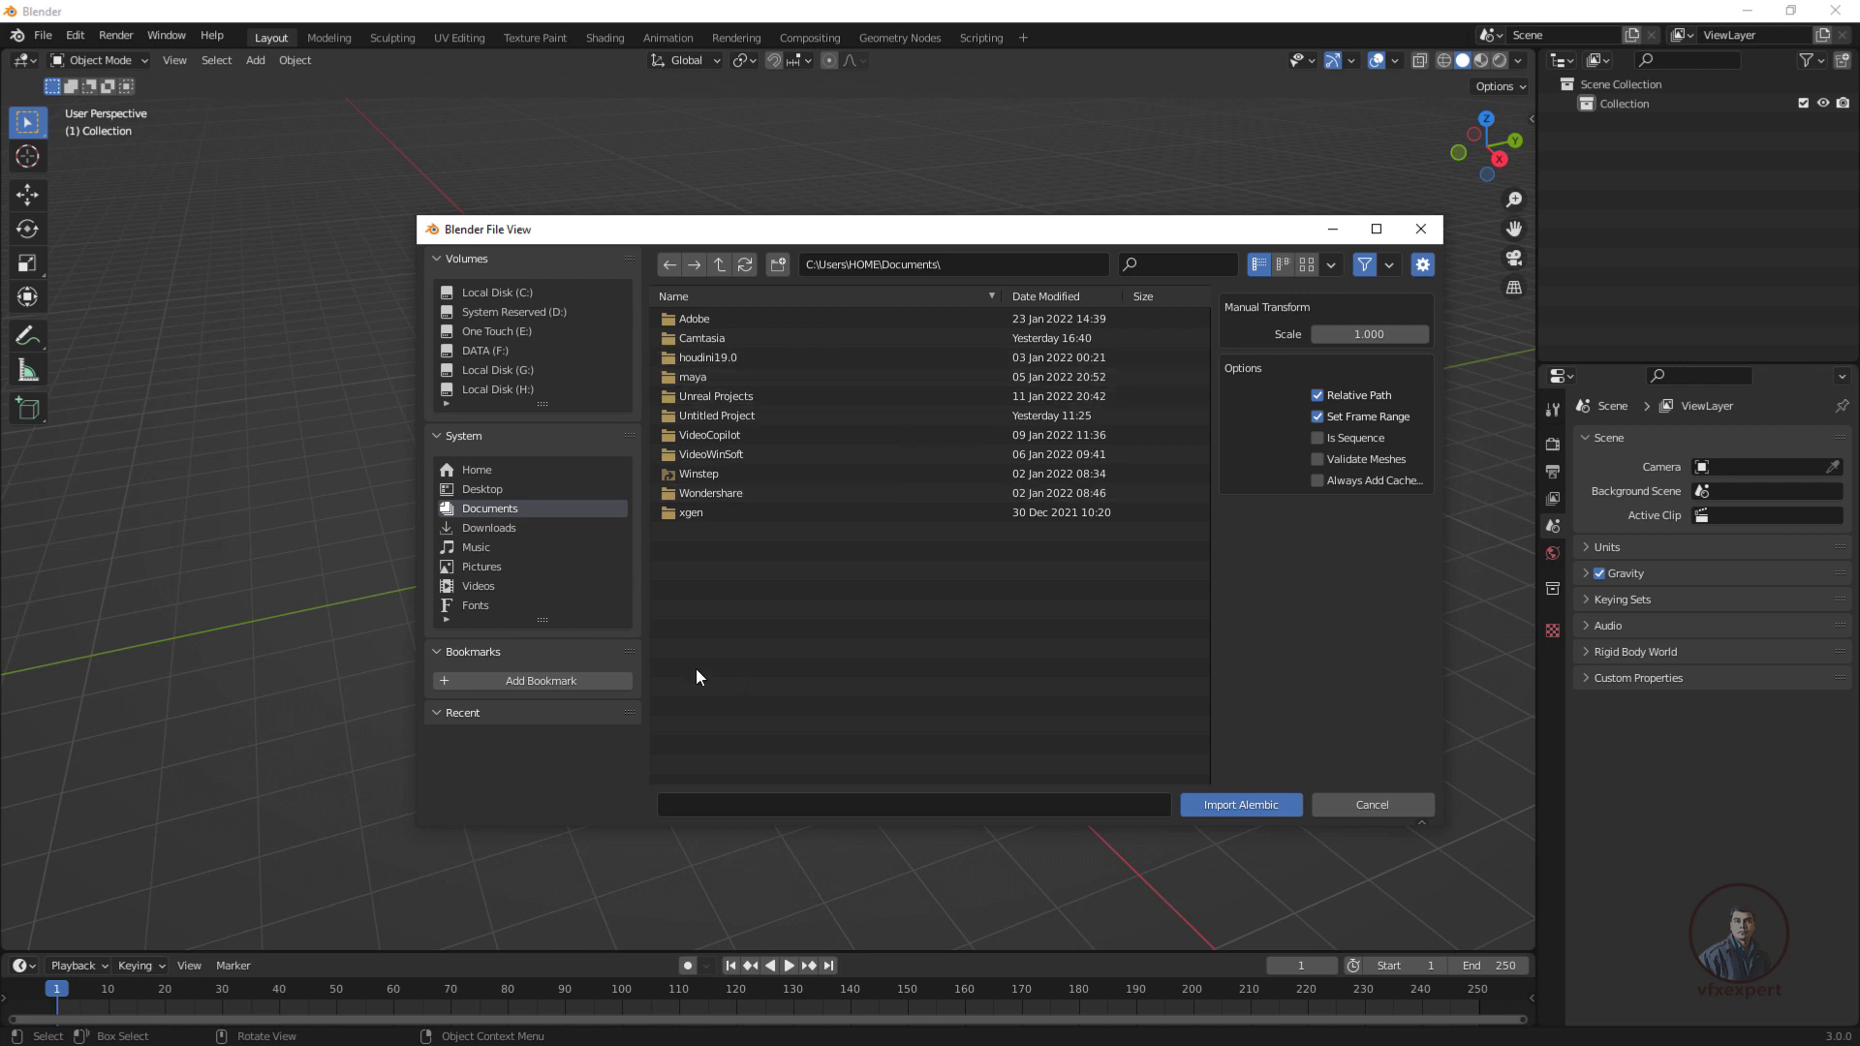
click(529, 389)
double_click(738, 613)
double_click(744, 765)
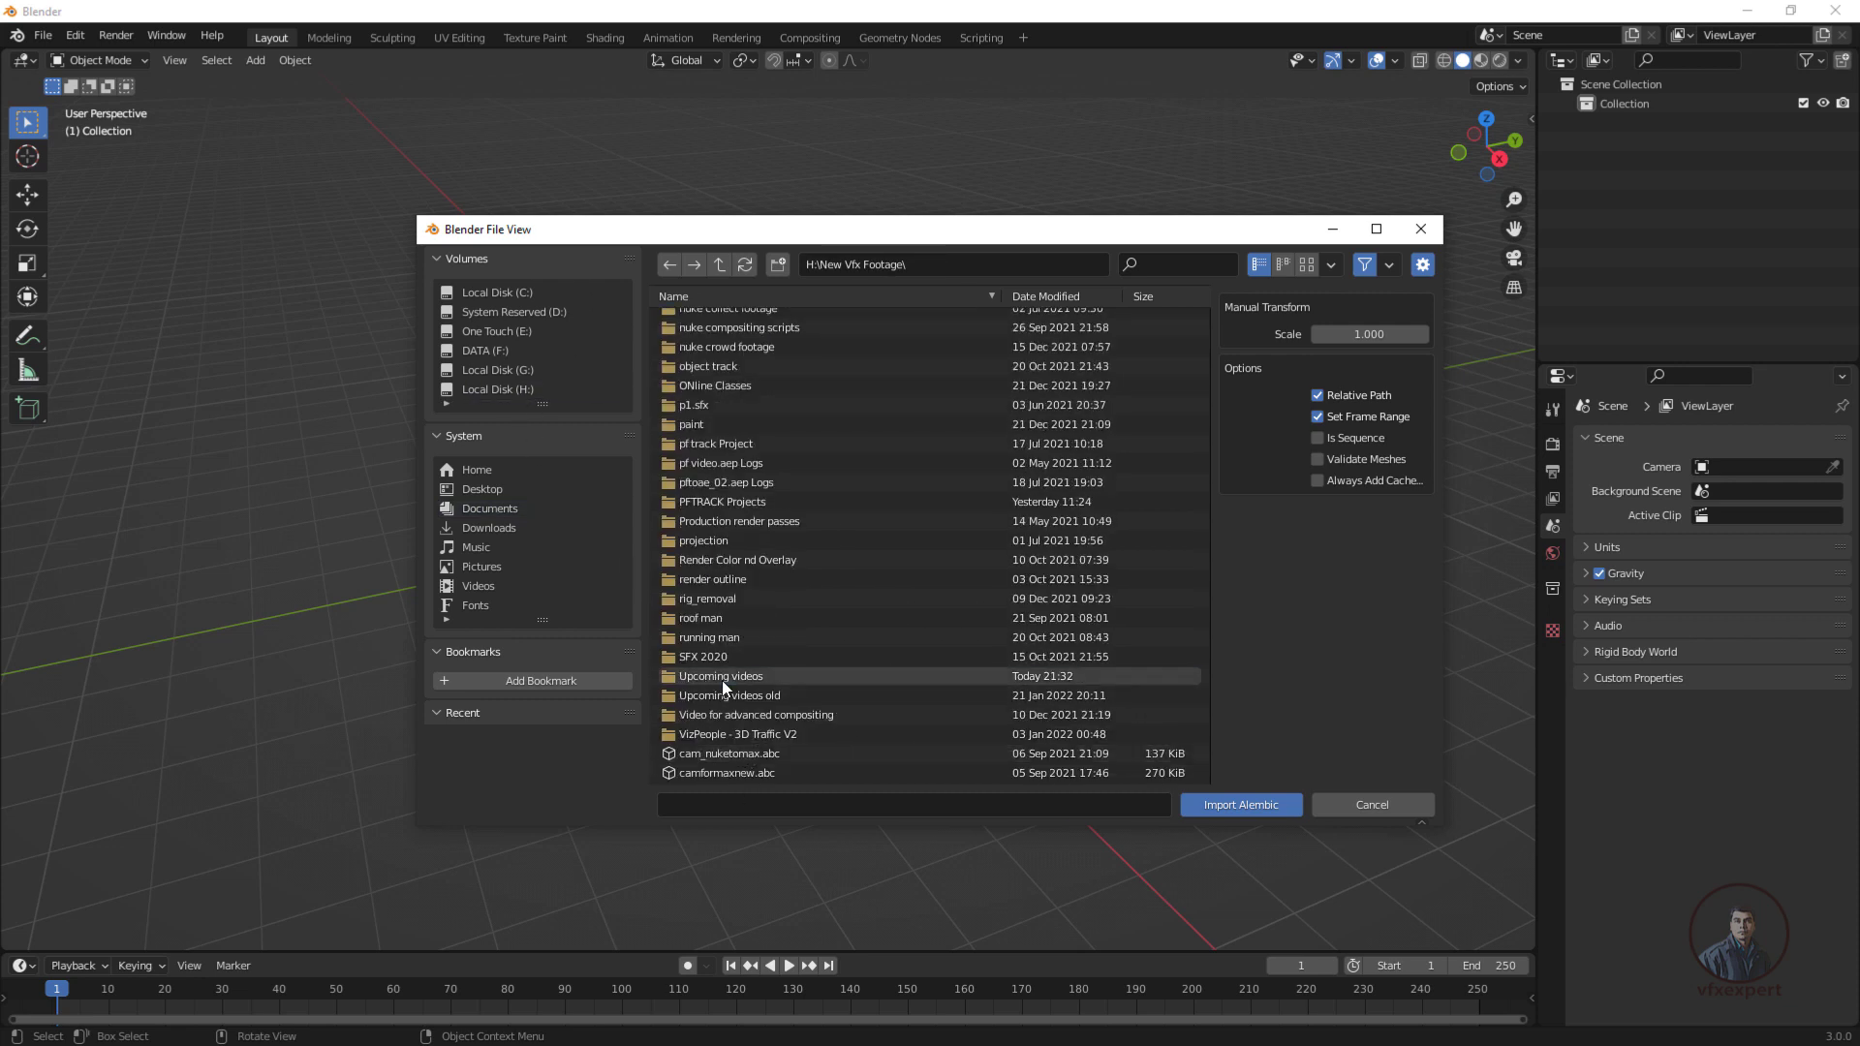
click(718, 399)
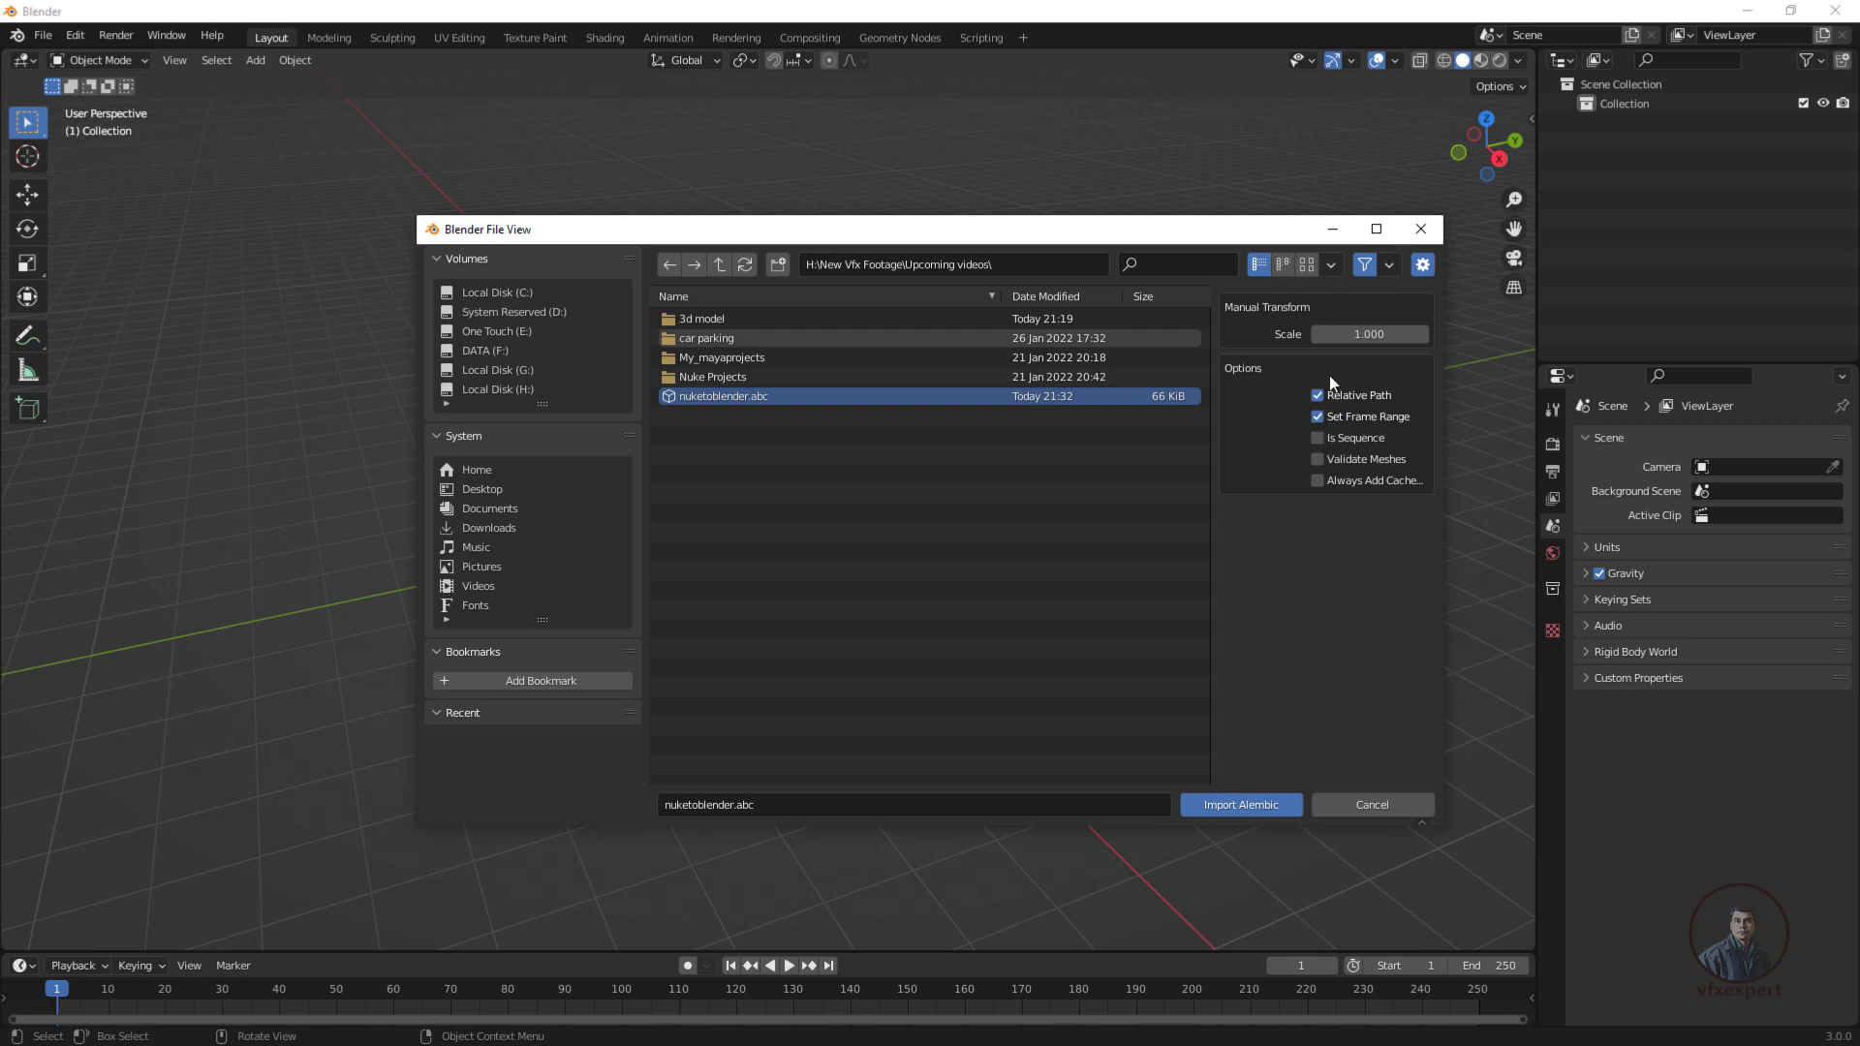
click(1237, 805)
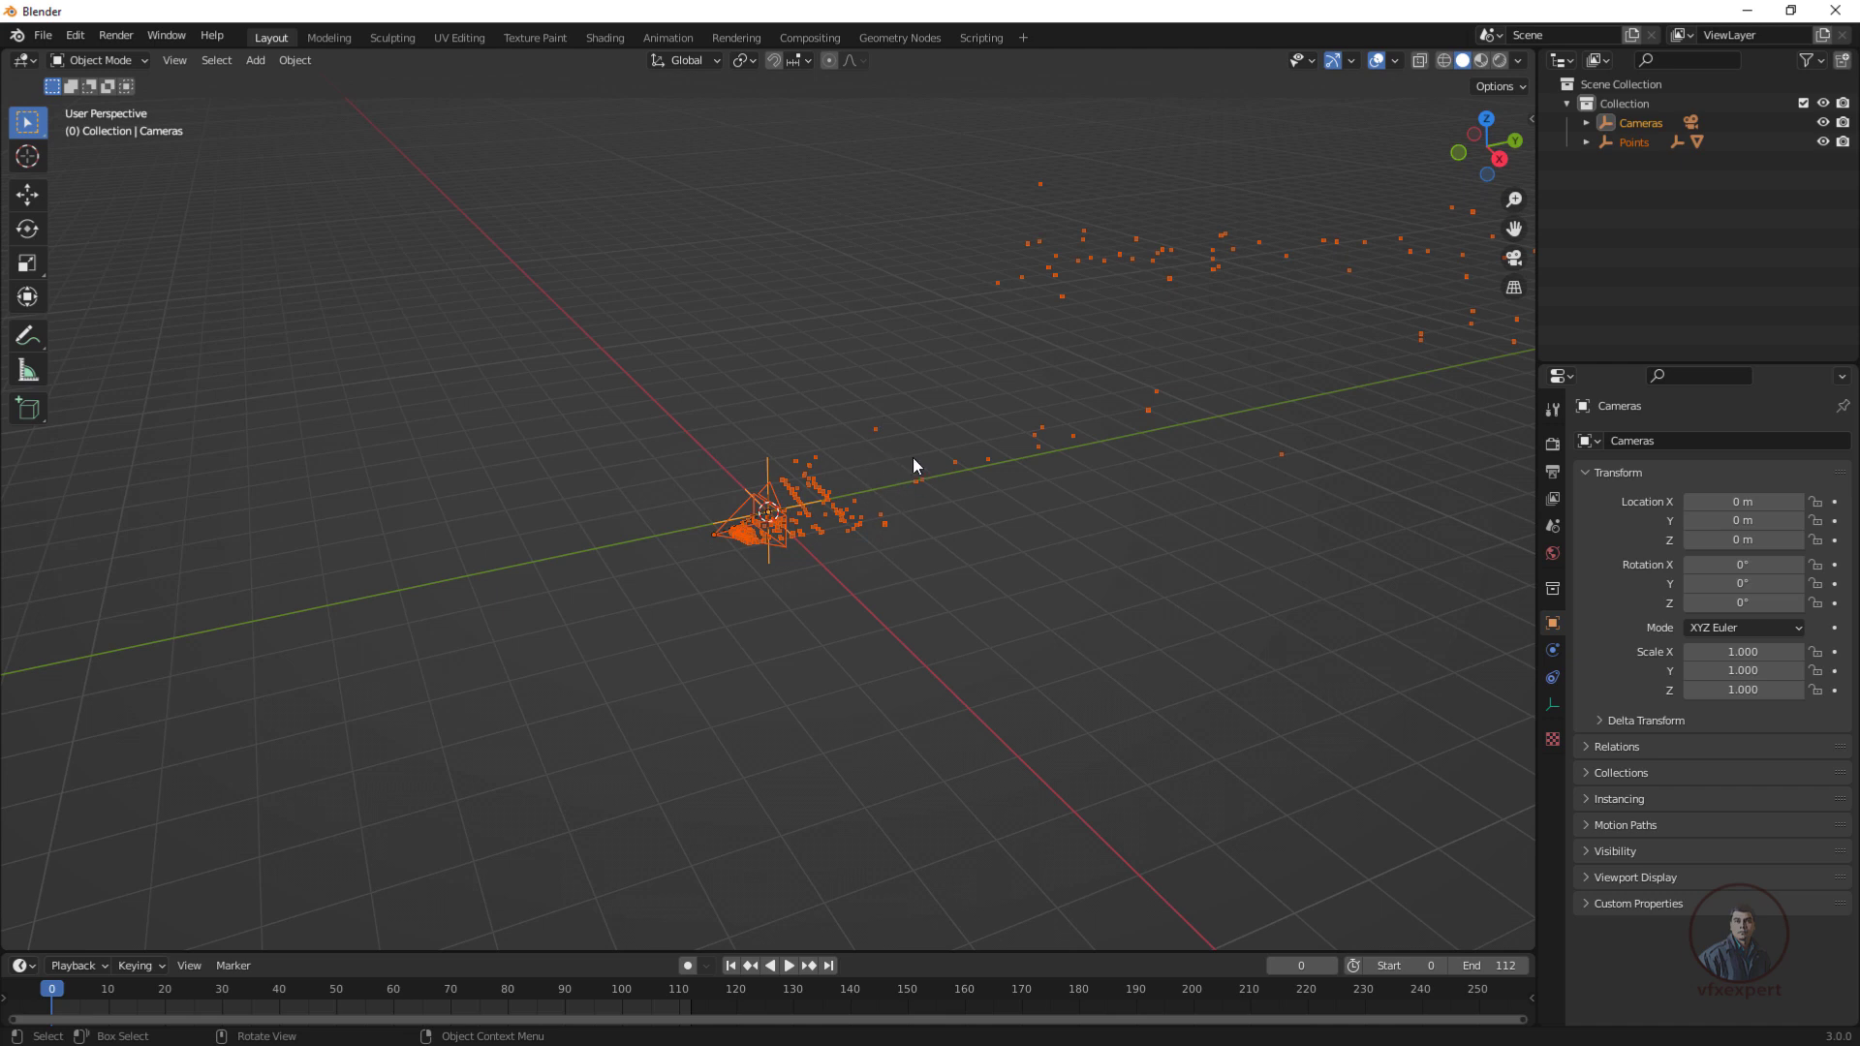
Play the animation through the imported camera to check its motion, and return to the perspective view of the point cloud.
click(1514, 261)
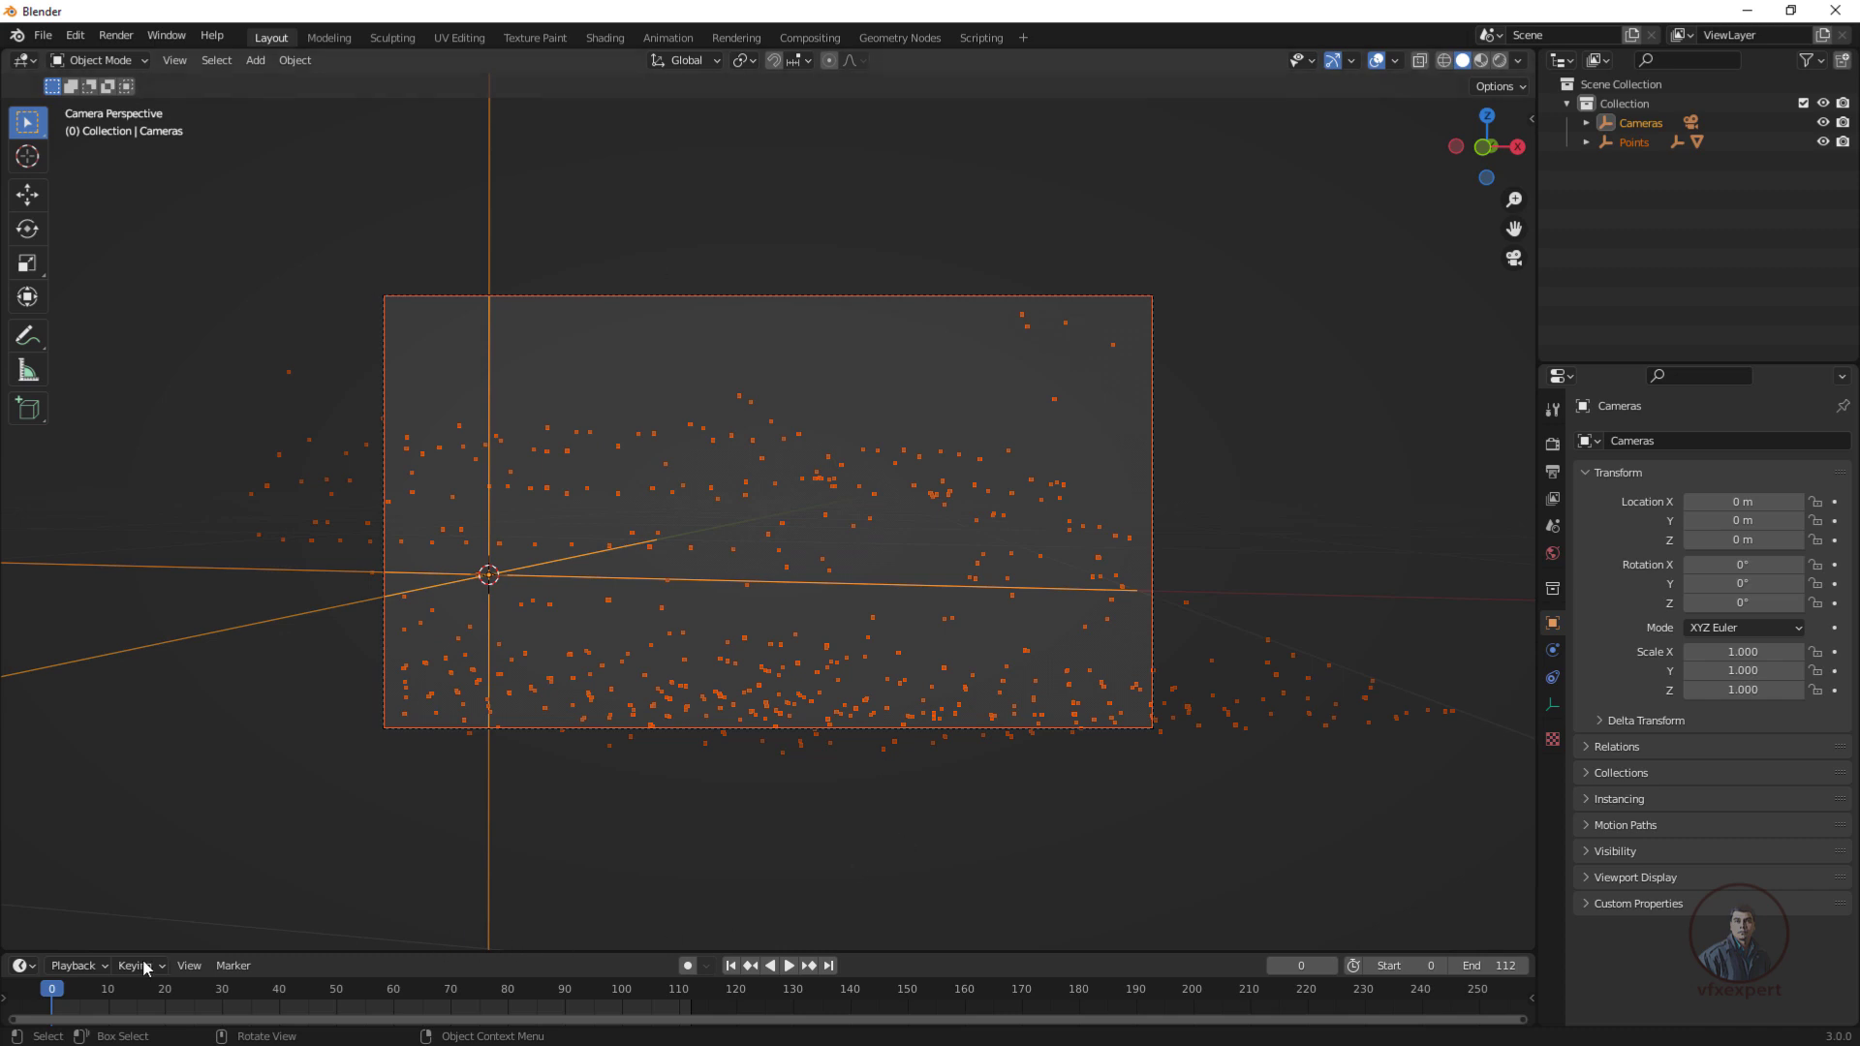
key(space)
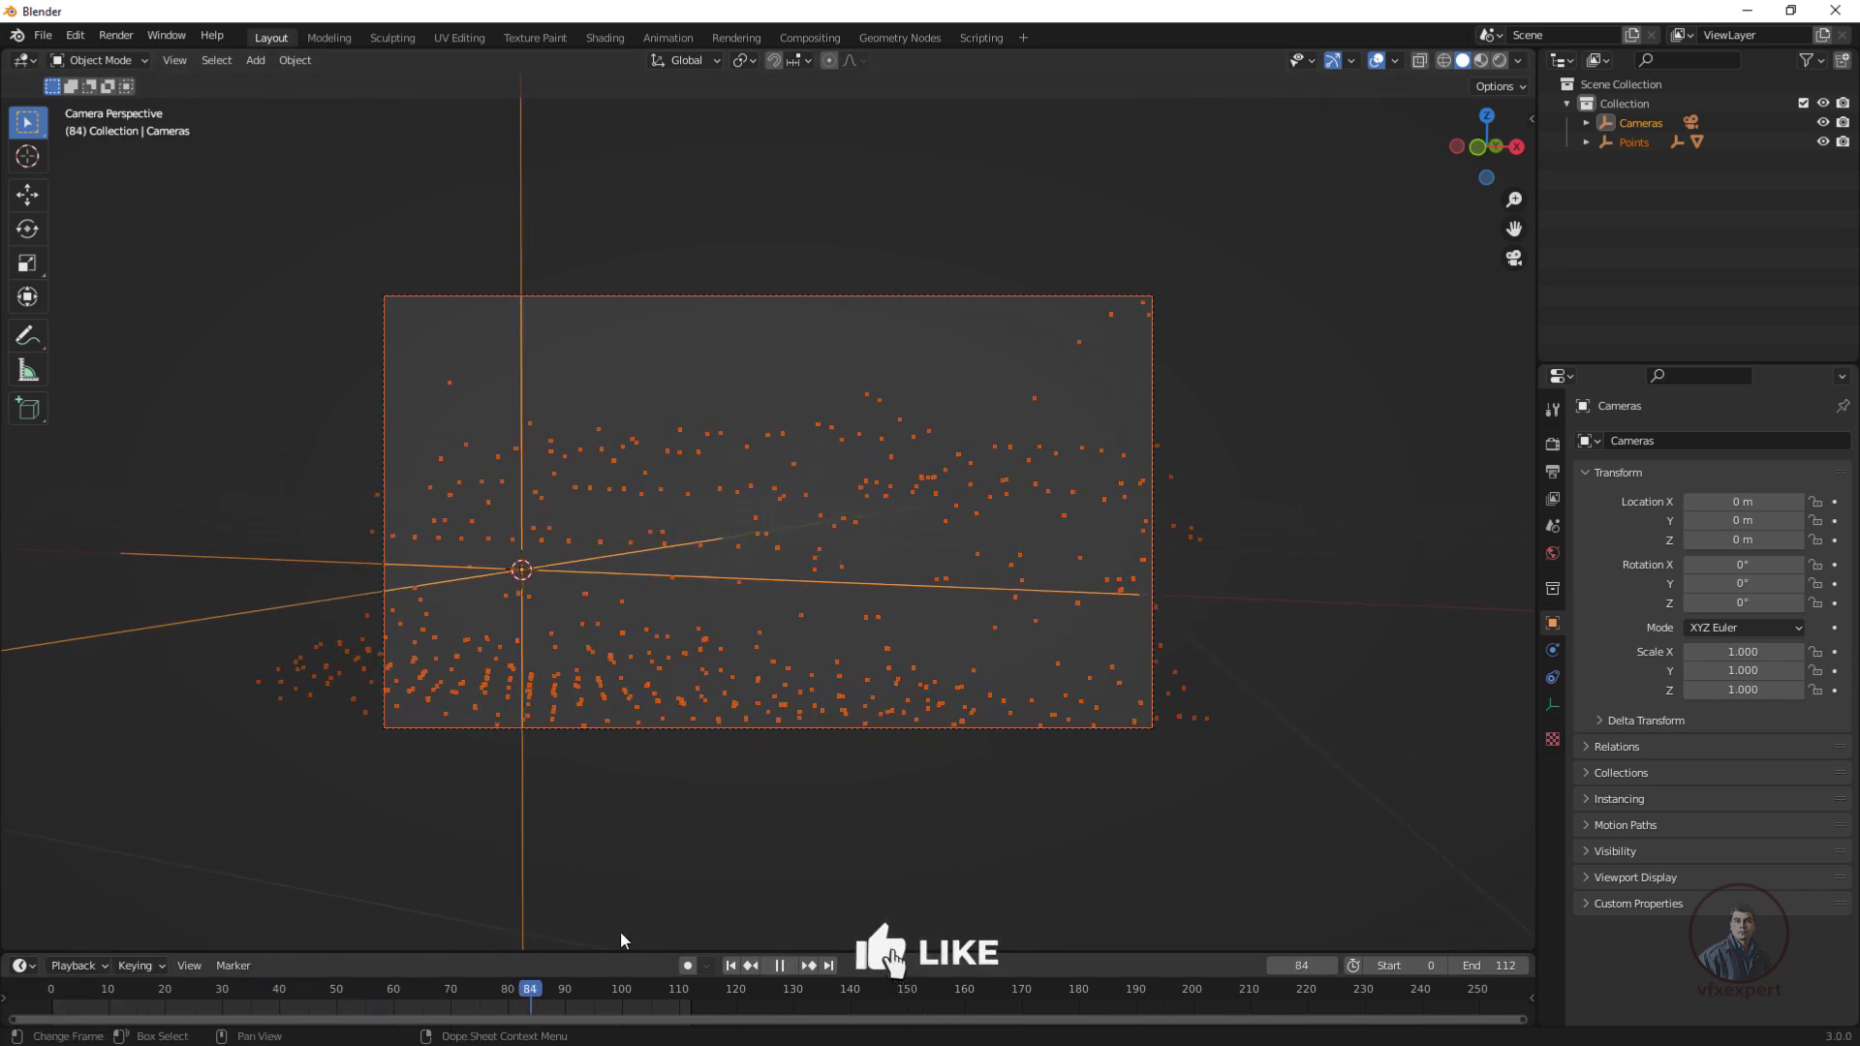
key(Escape)
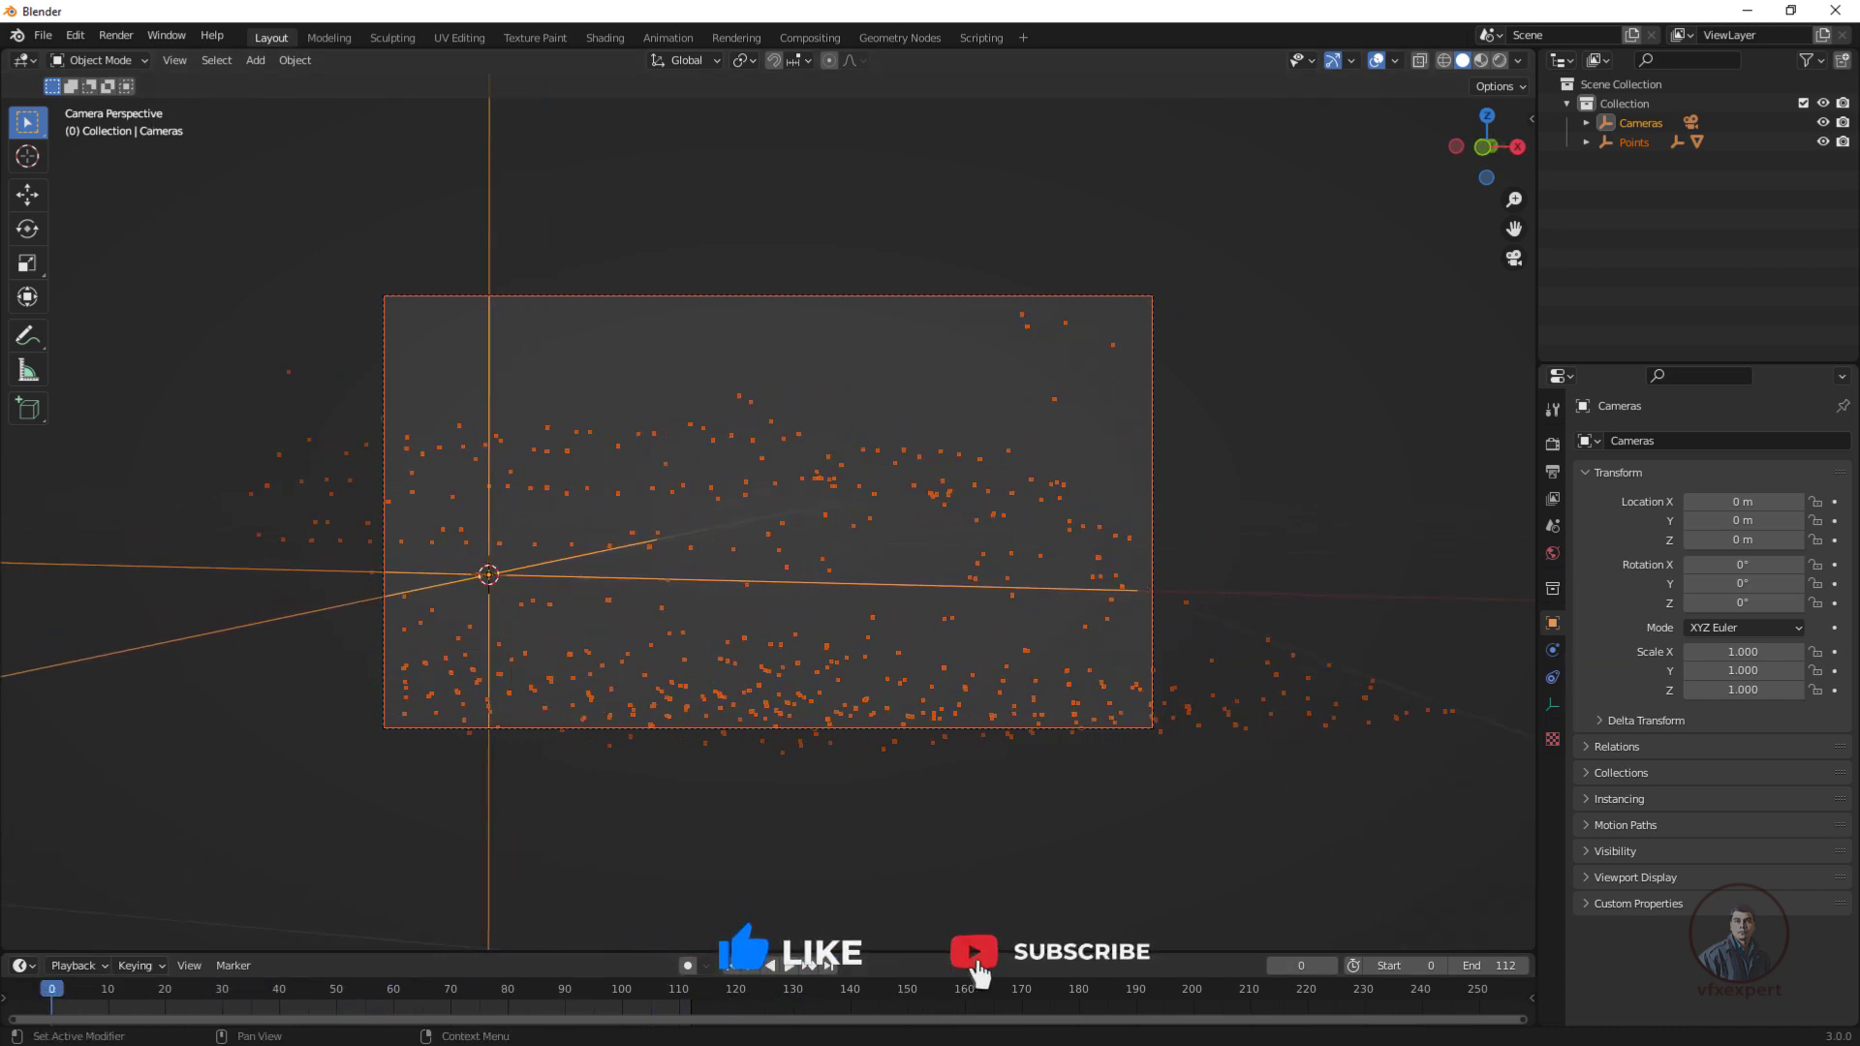
key(KP_0)
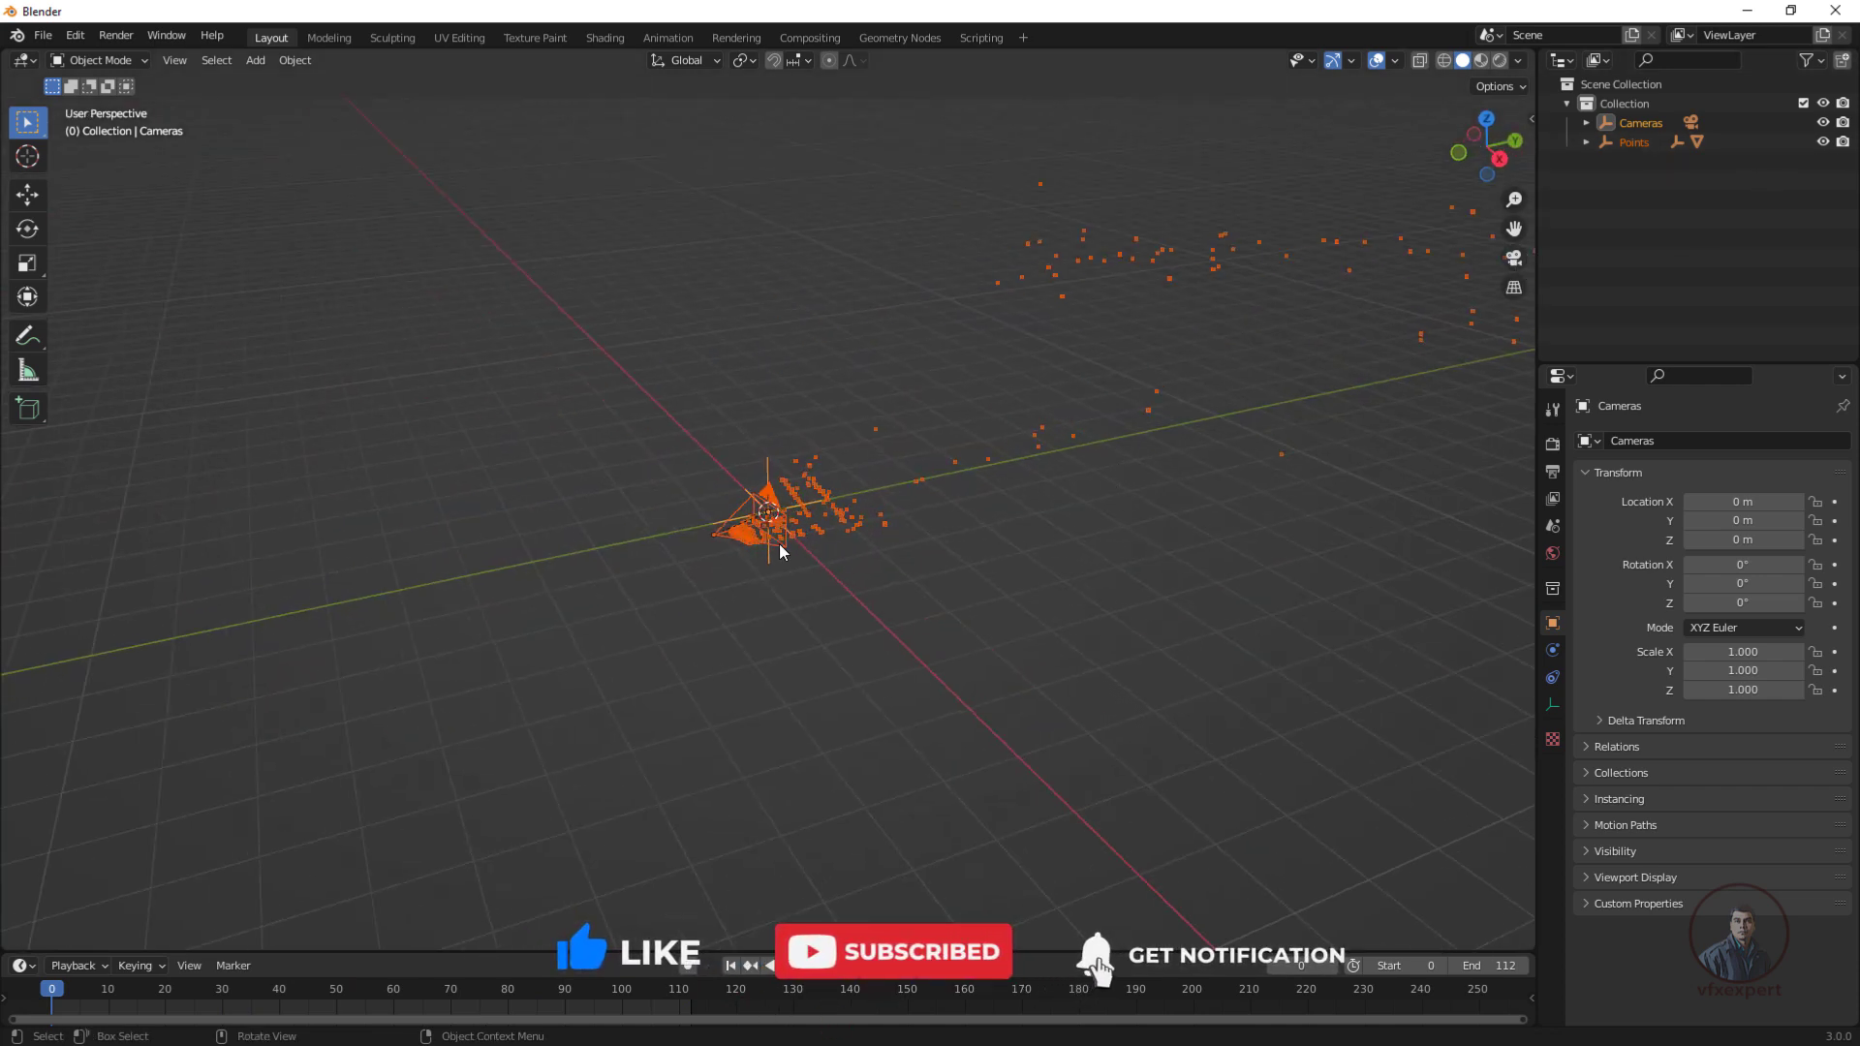
scroll(837, 555, up, 6)
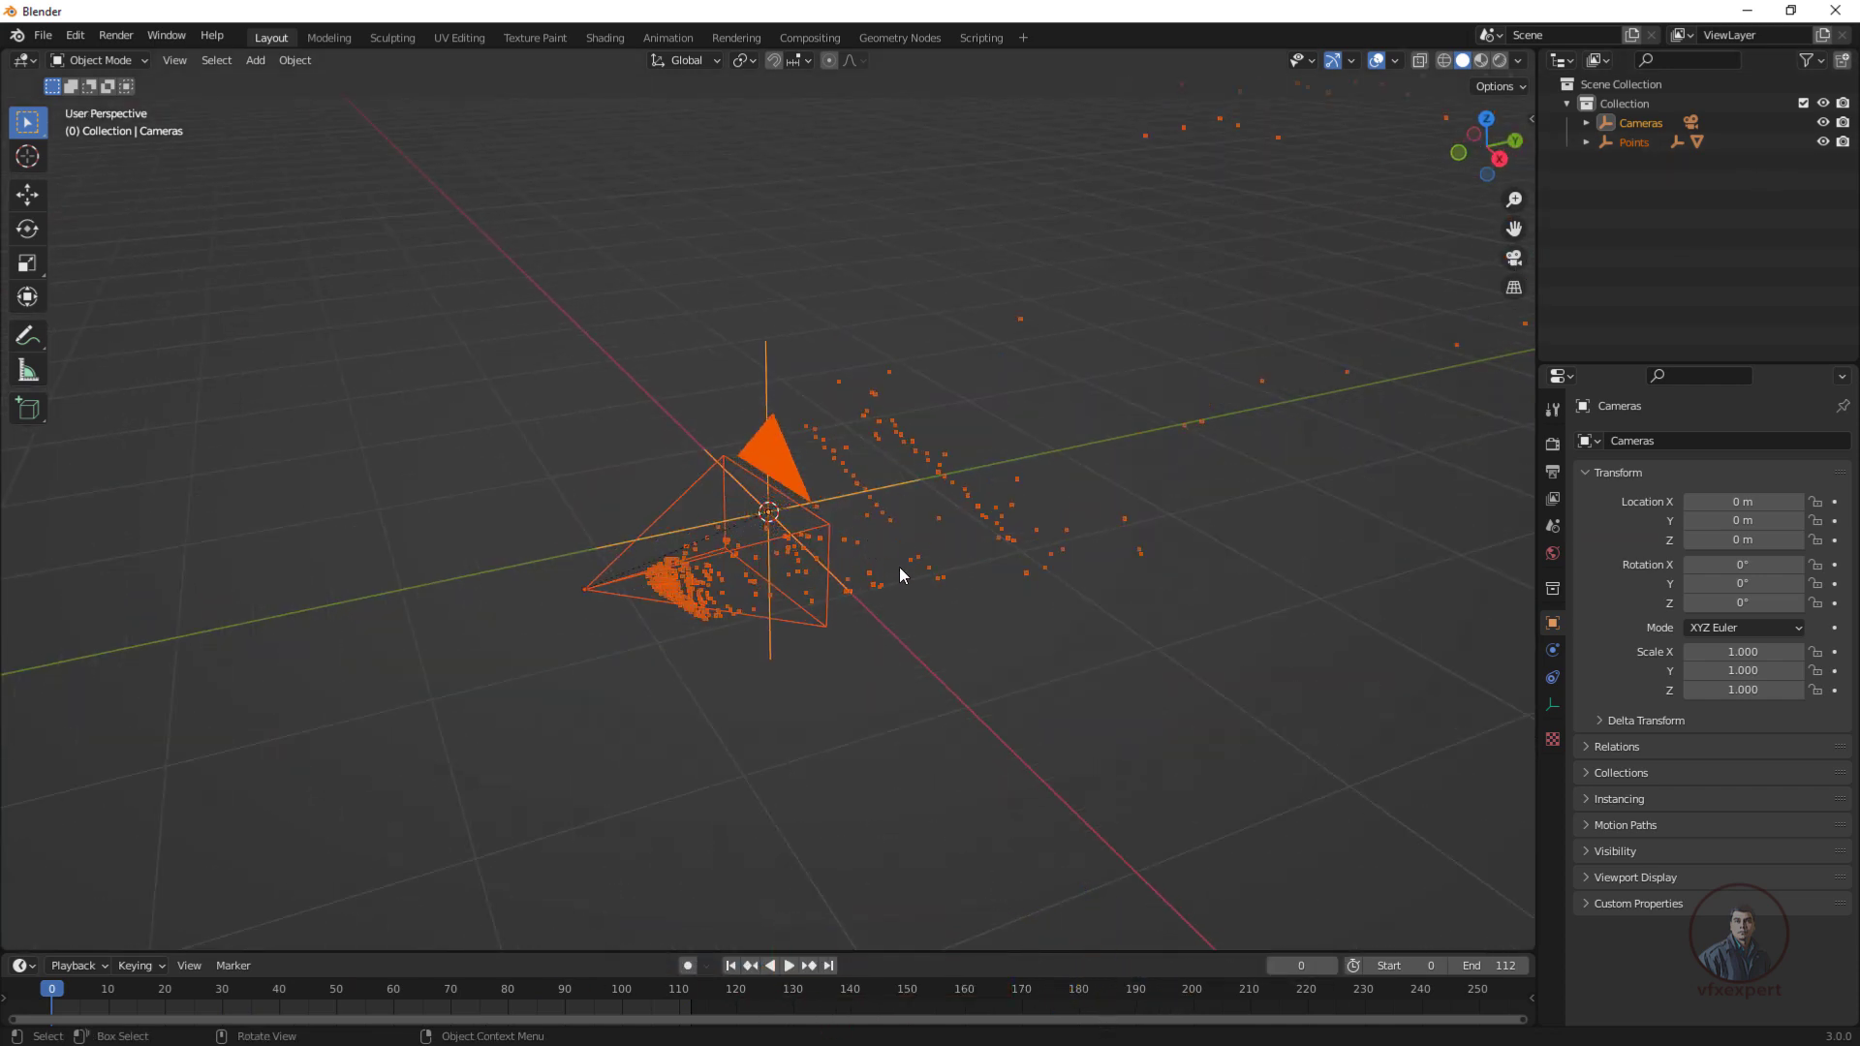
Add a Monkey mesh to compare its size with the imported camera and point cloud.
click(255, 60)
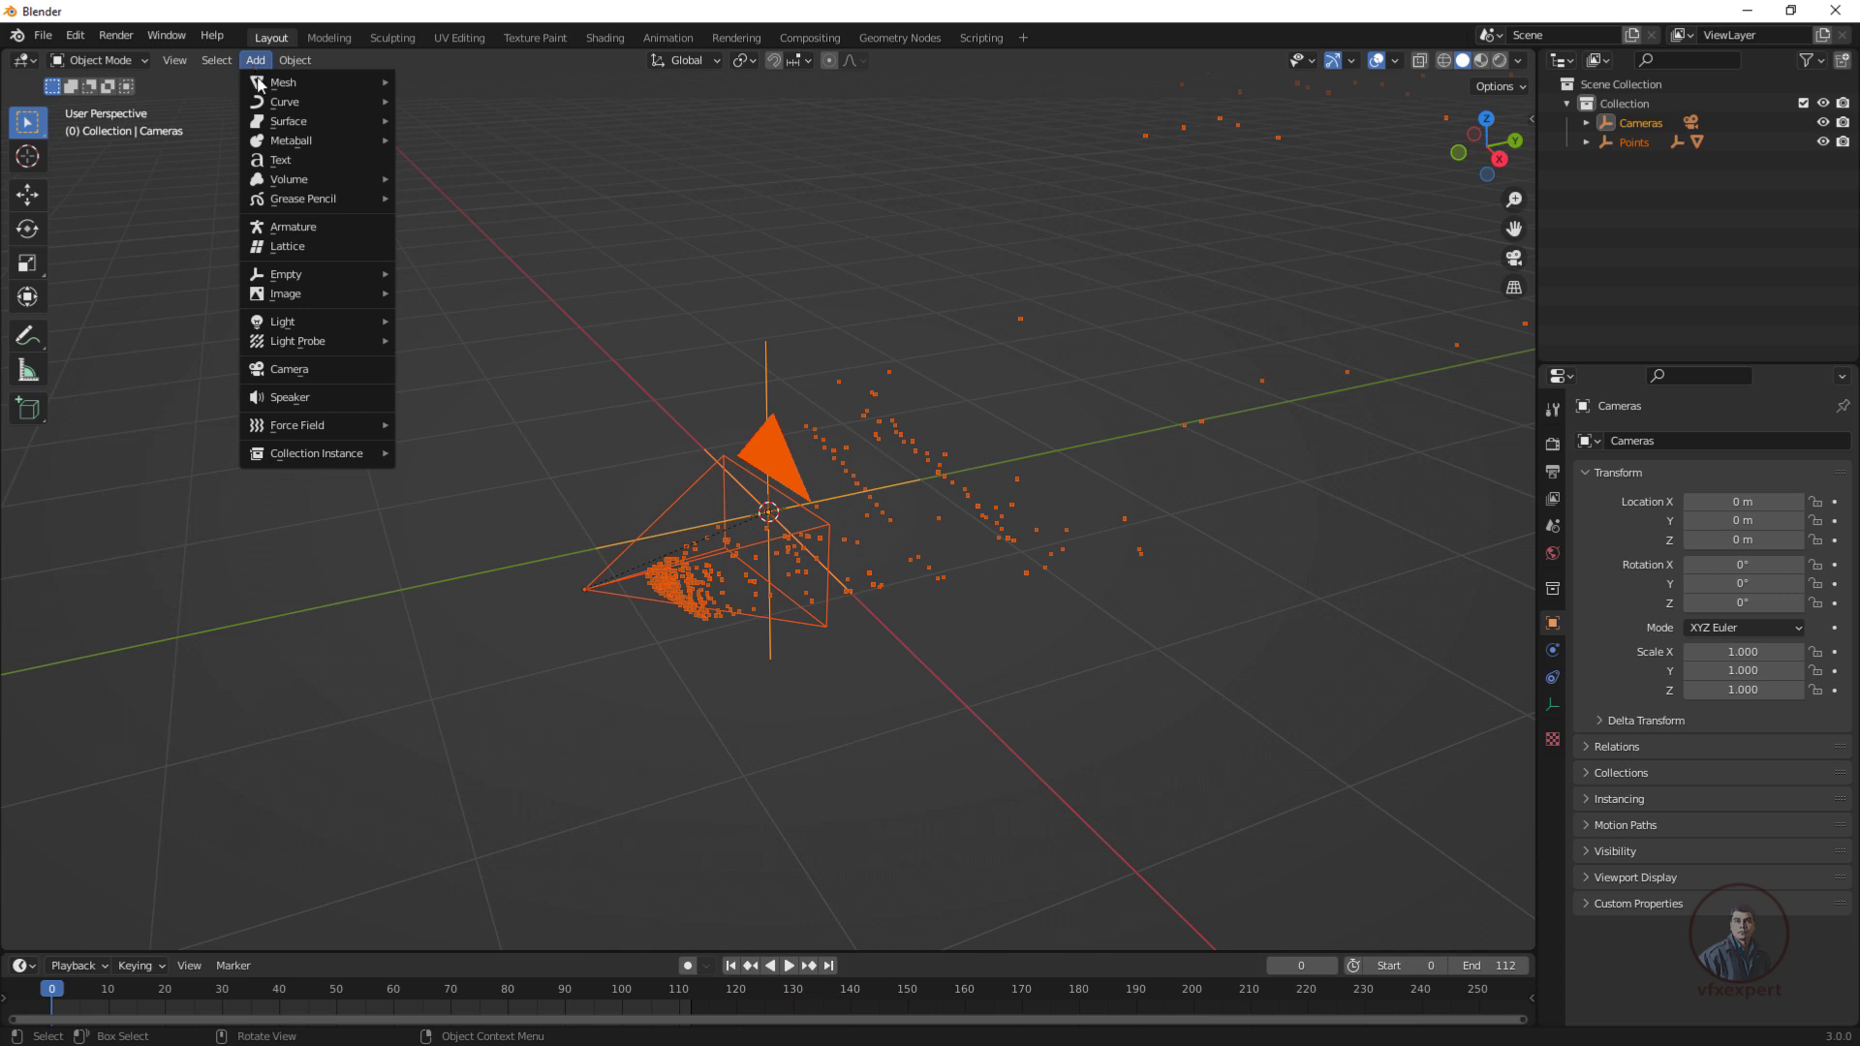
mouse_move(286, 84)
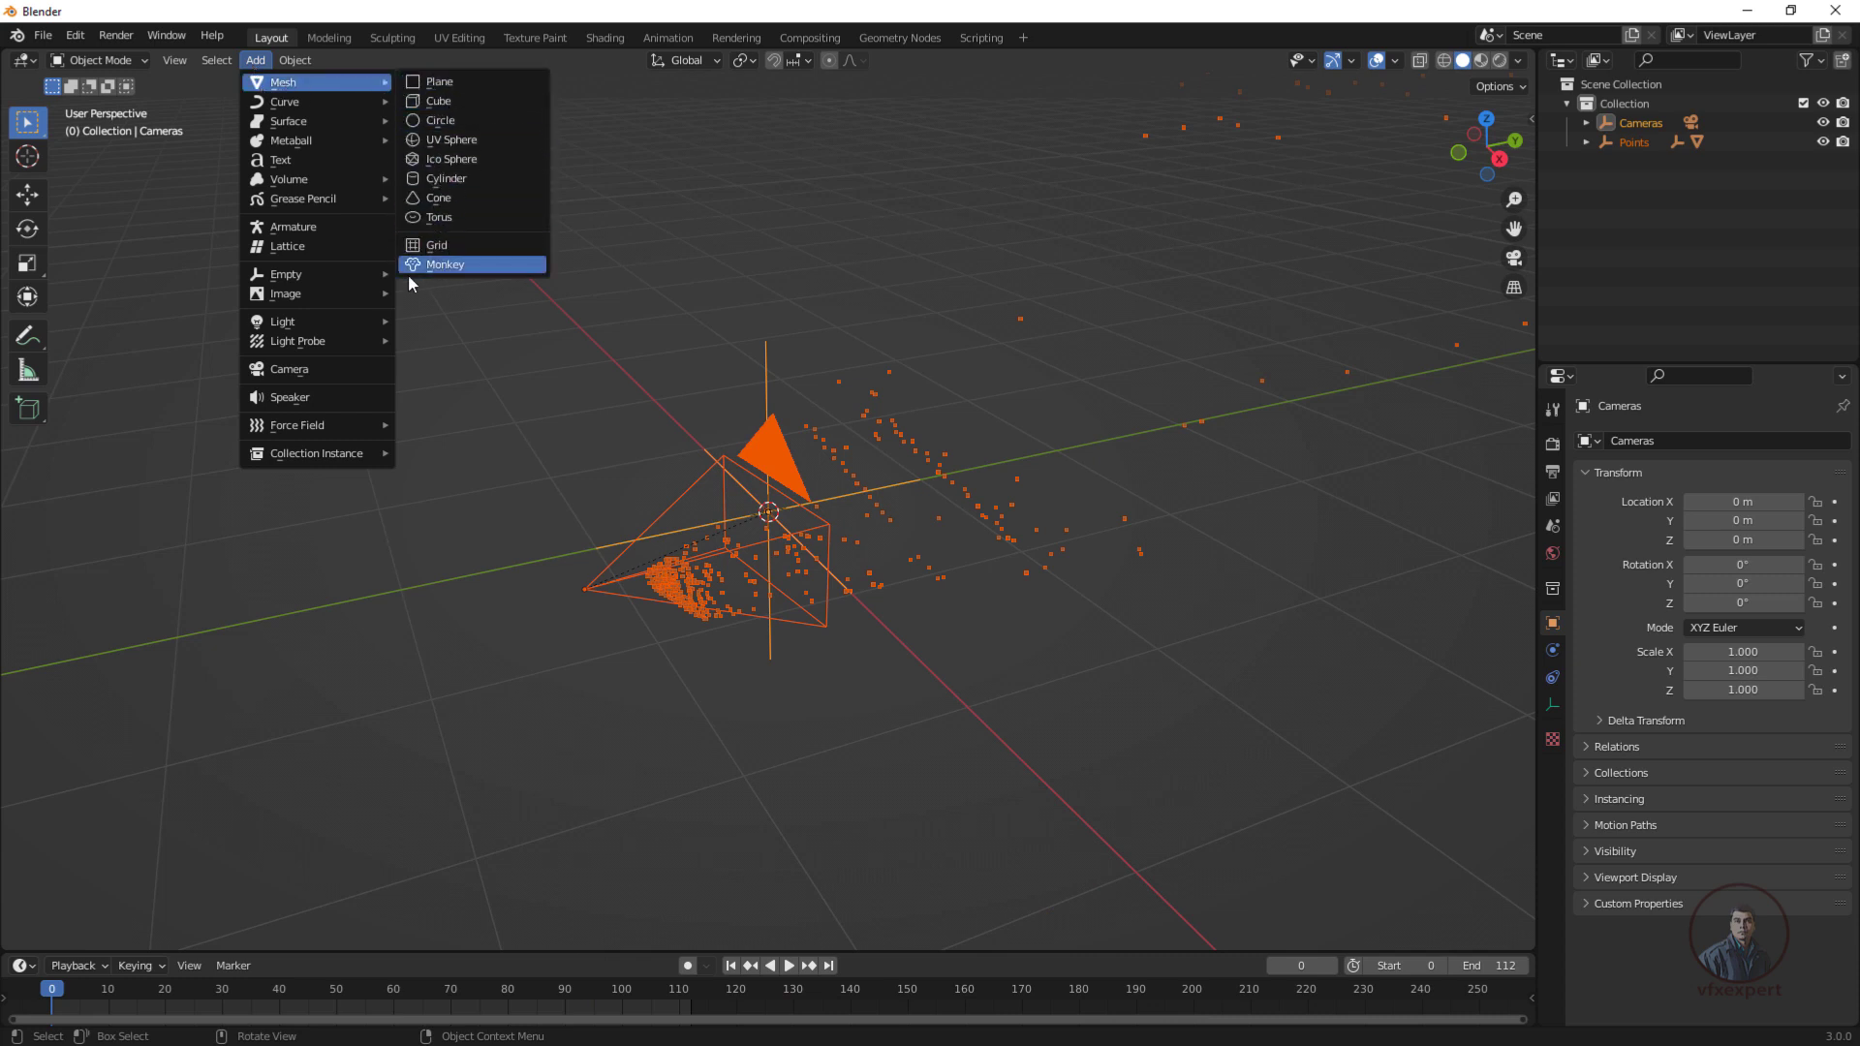
click(443, 265)
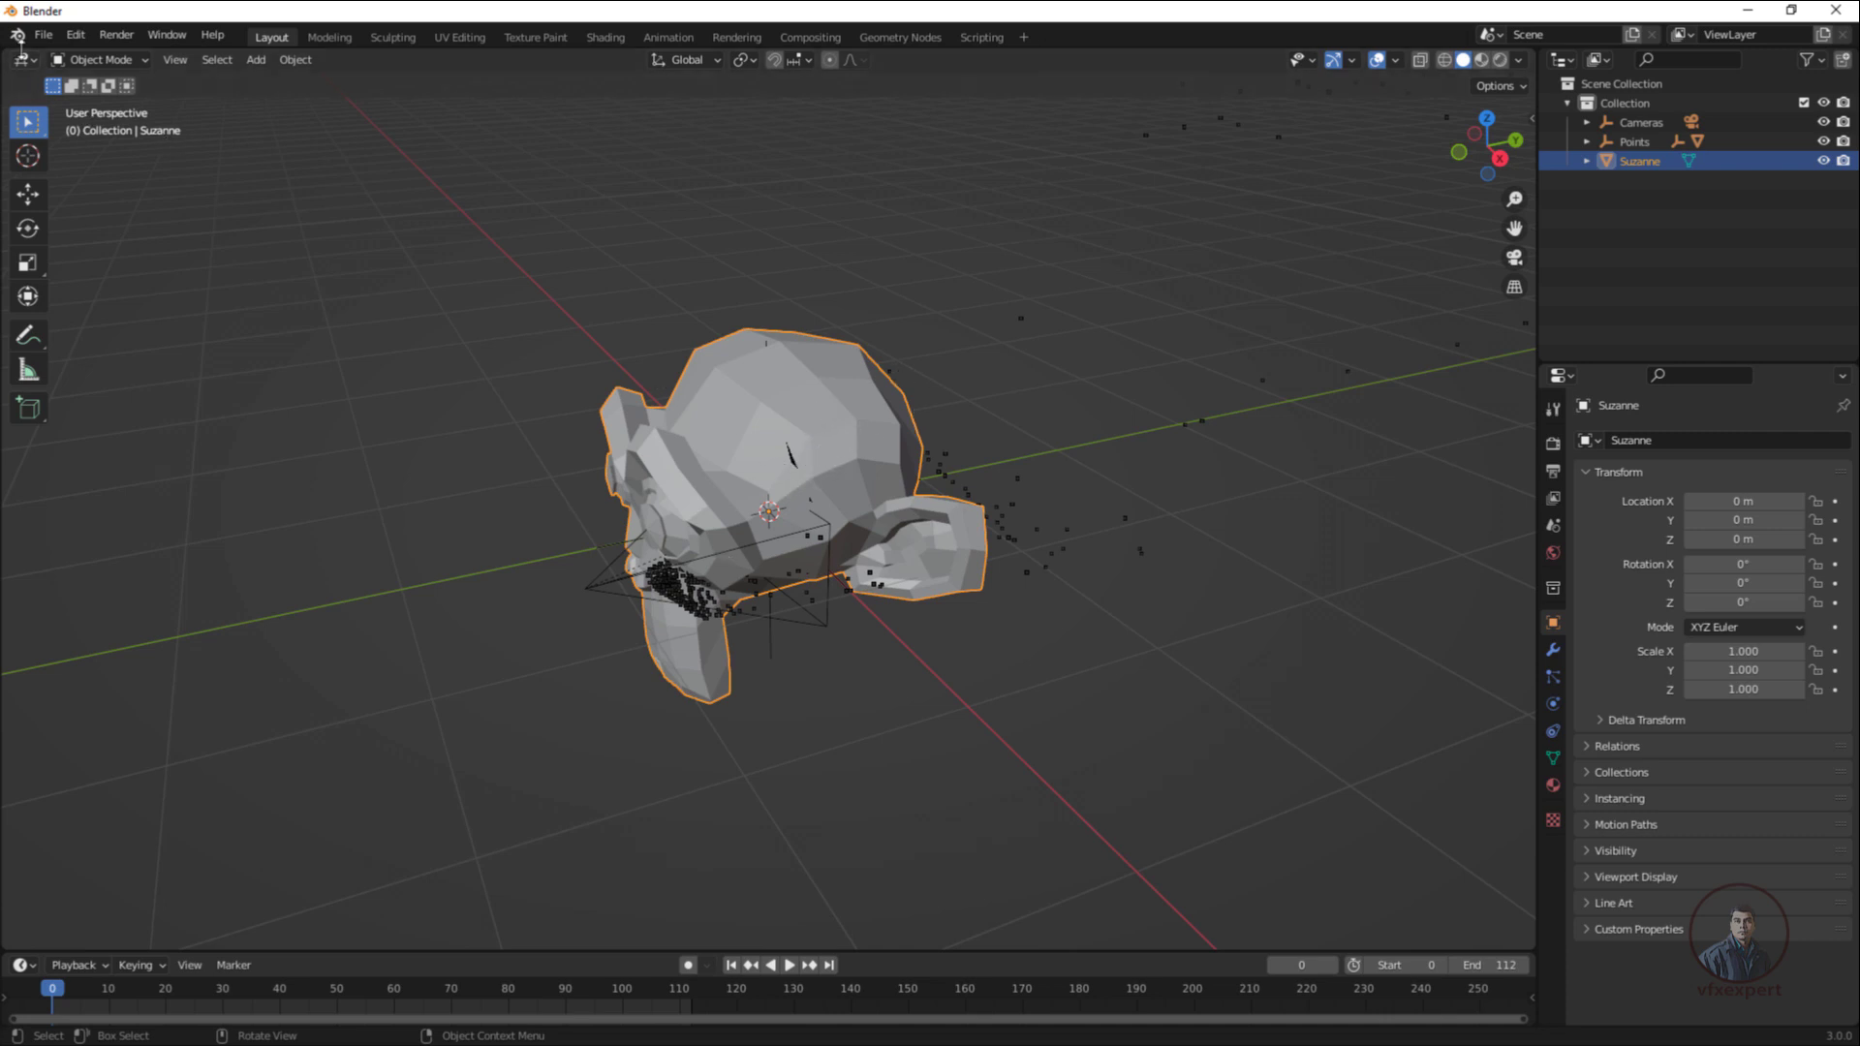
Start a new General file without saving the current scene, and delete all of its default objects.
click(42, 34)
mouse_move(87, 95)
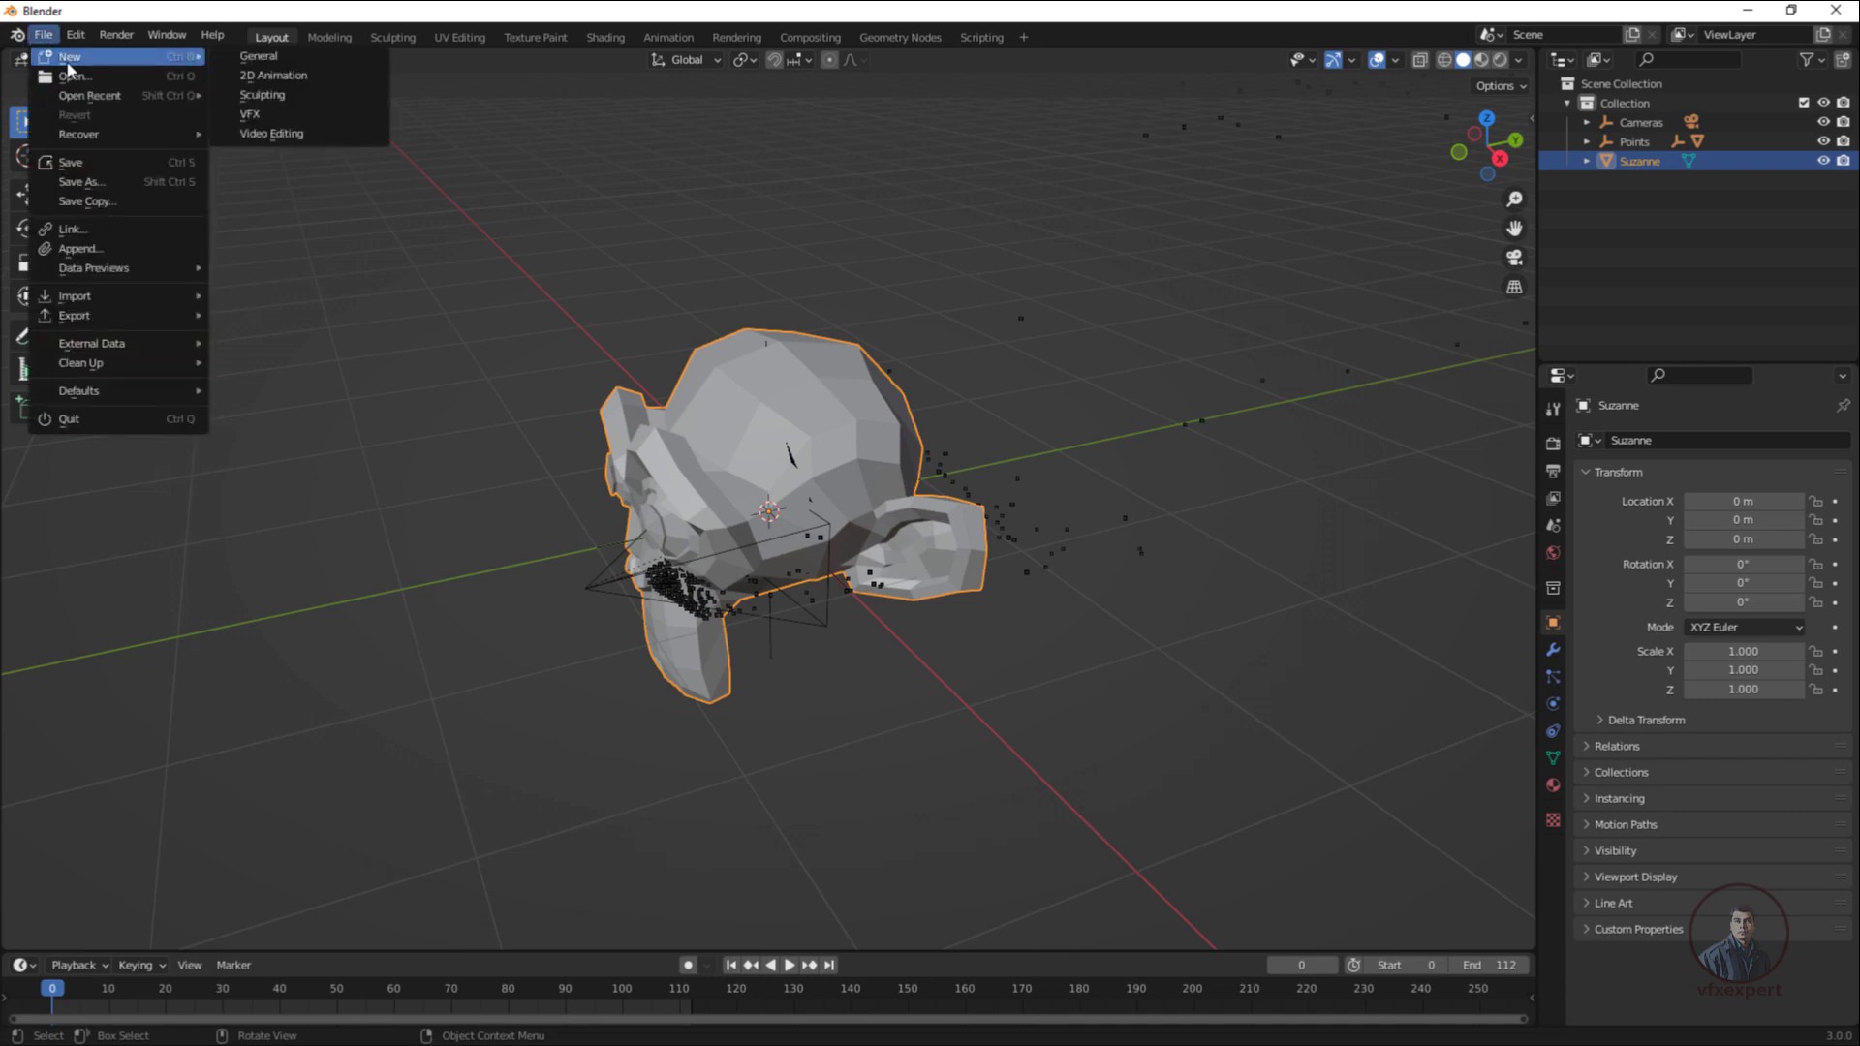
click(291, 56)
click(975, 571)
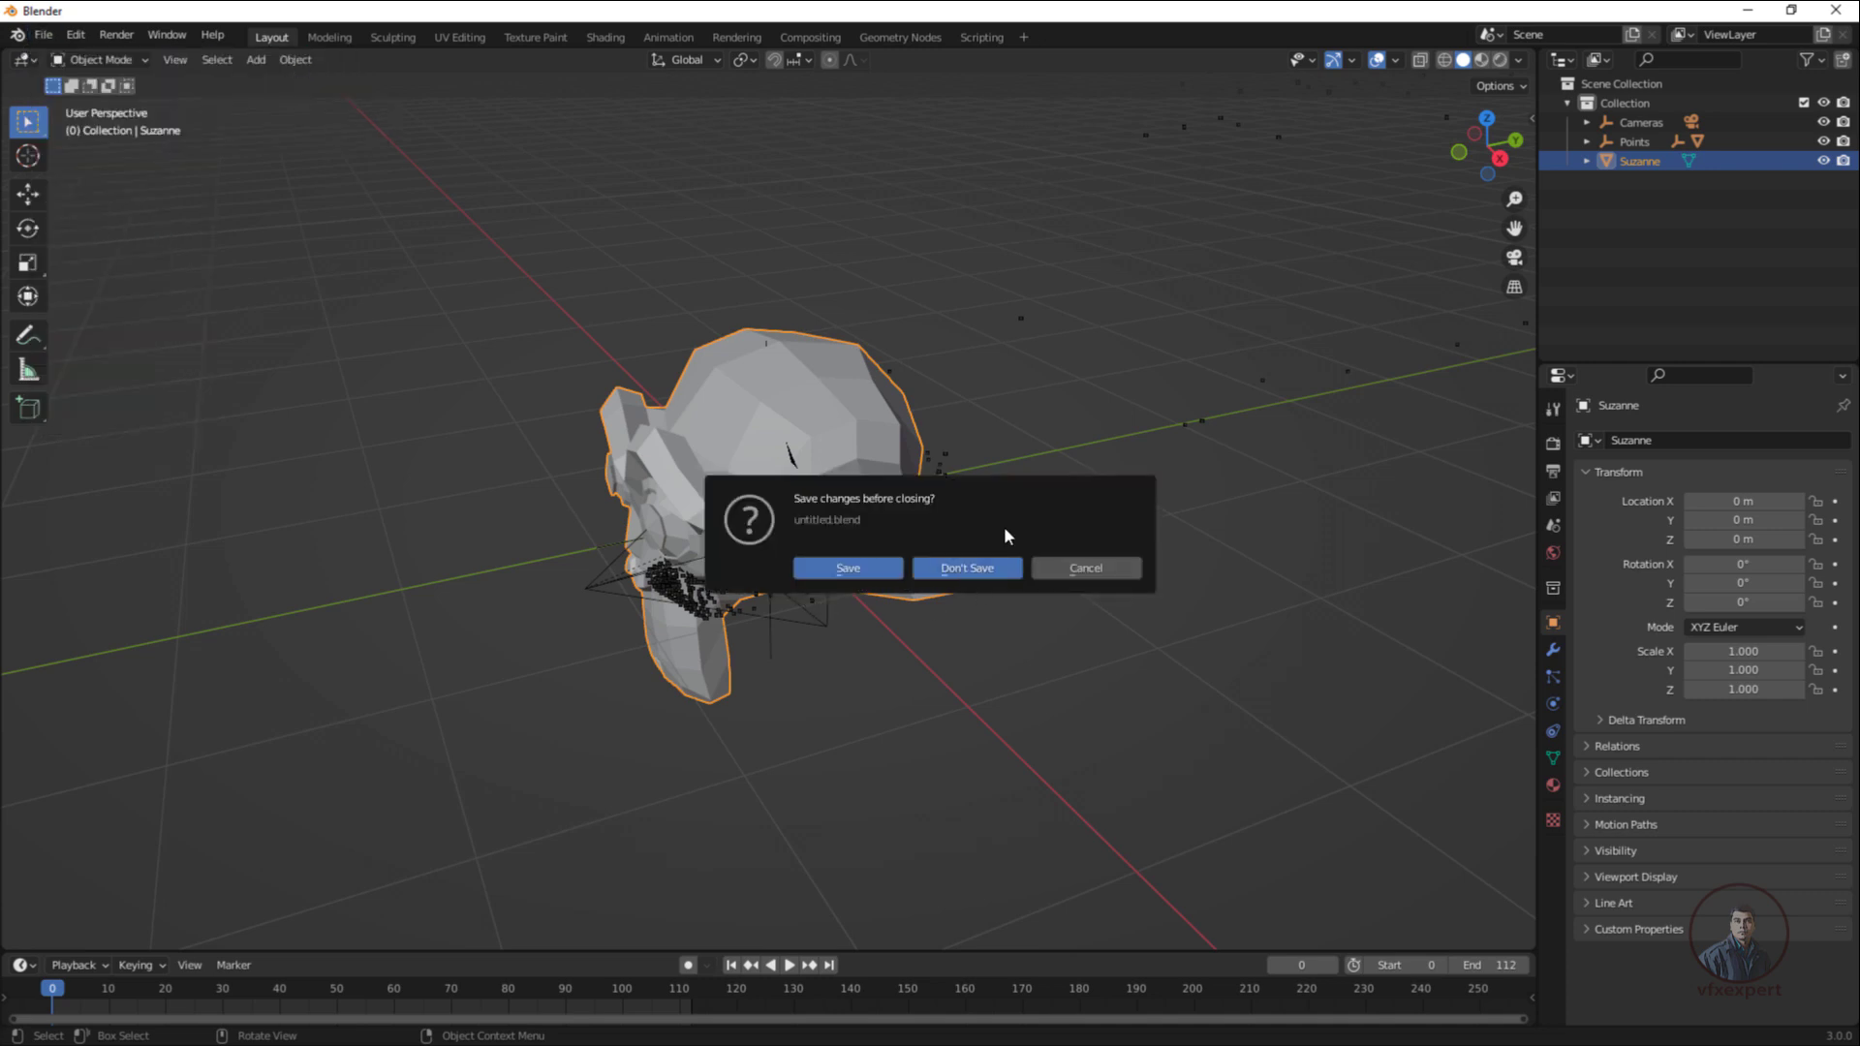
key(a)
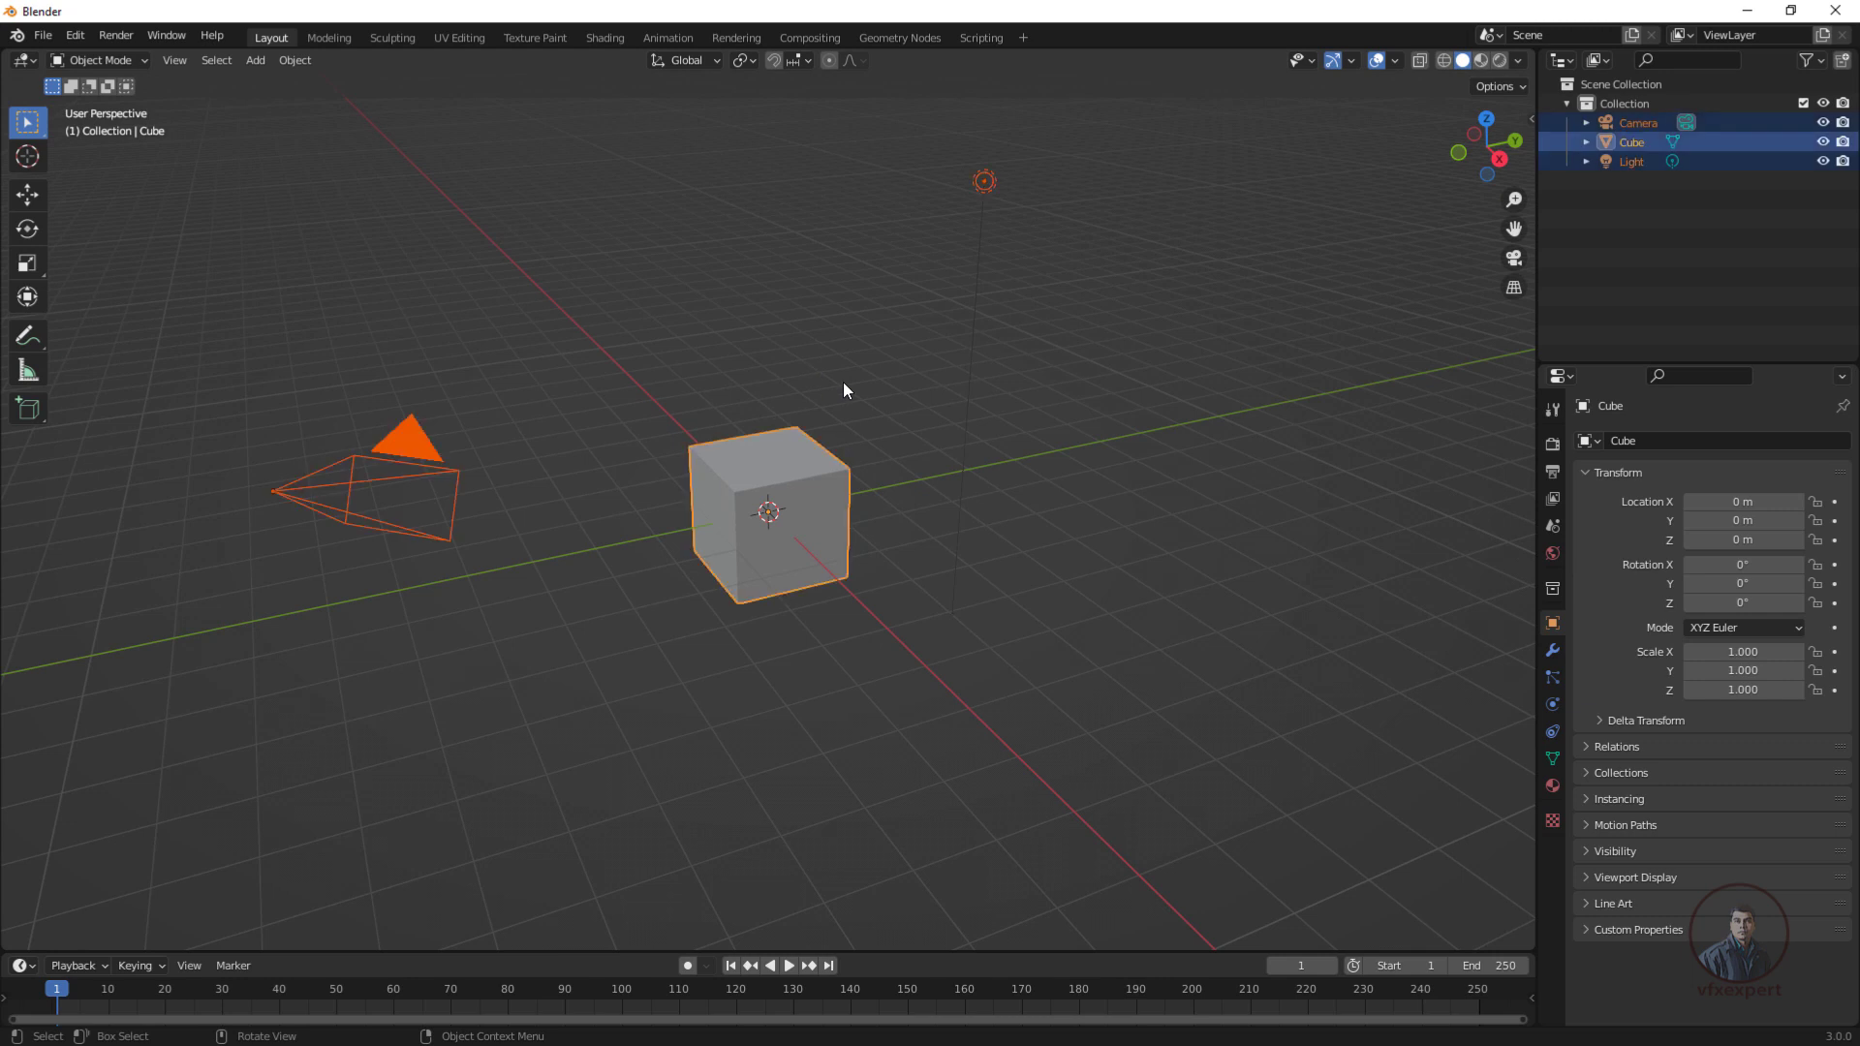
key(Delete)
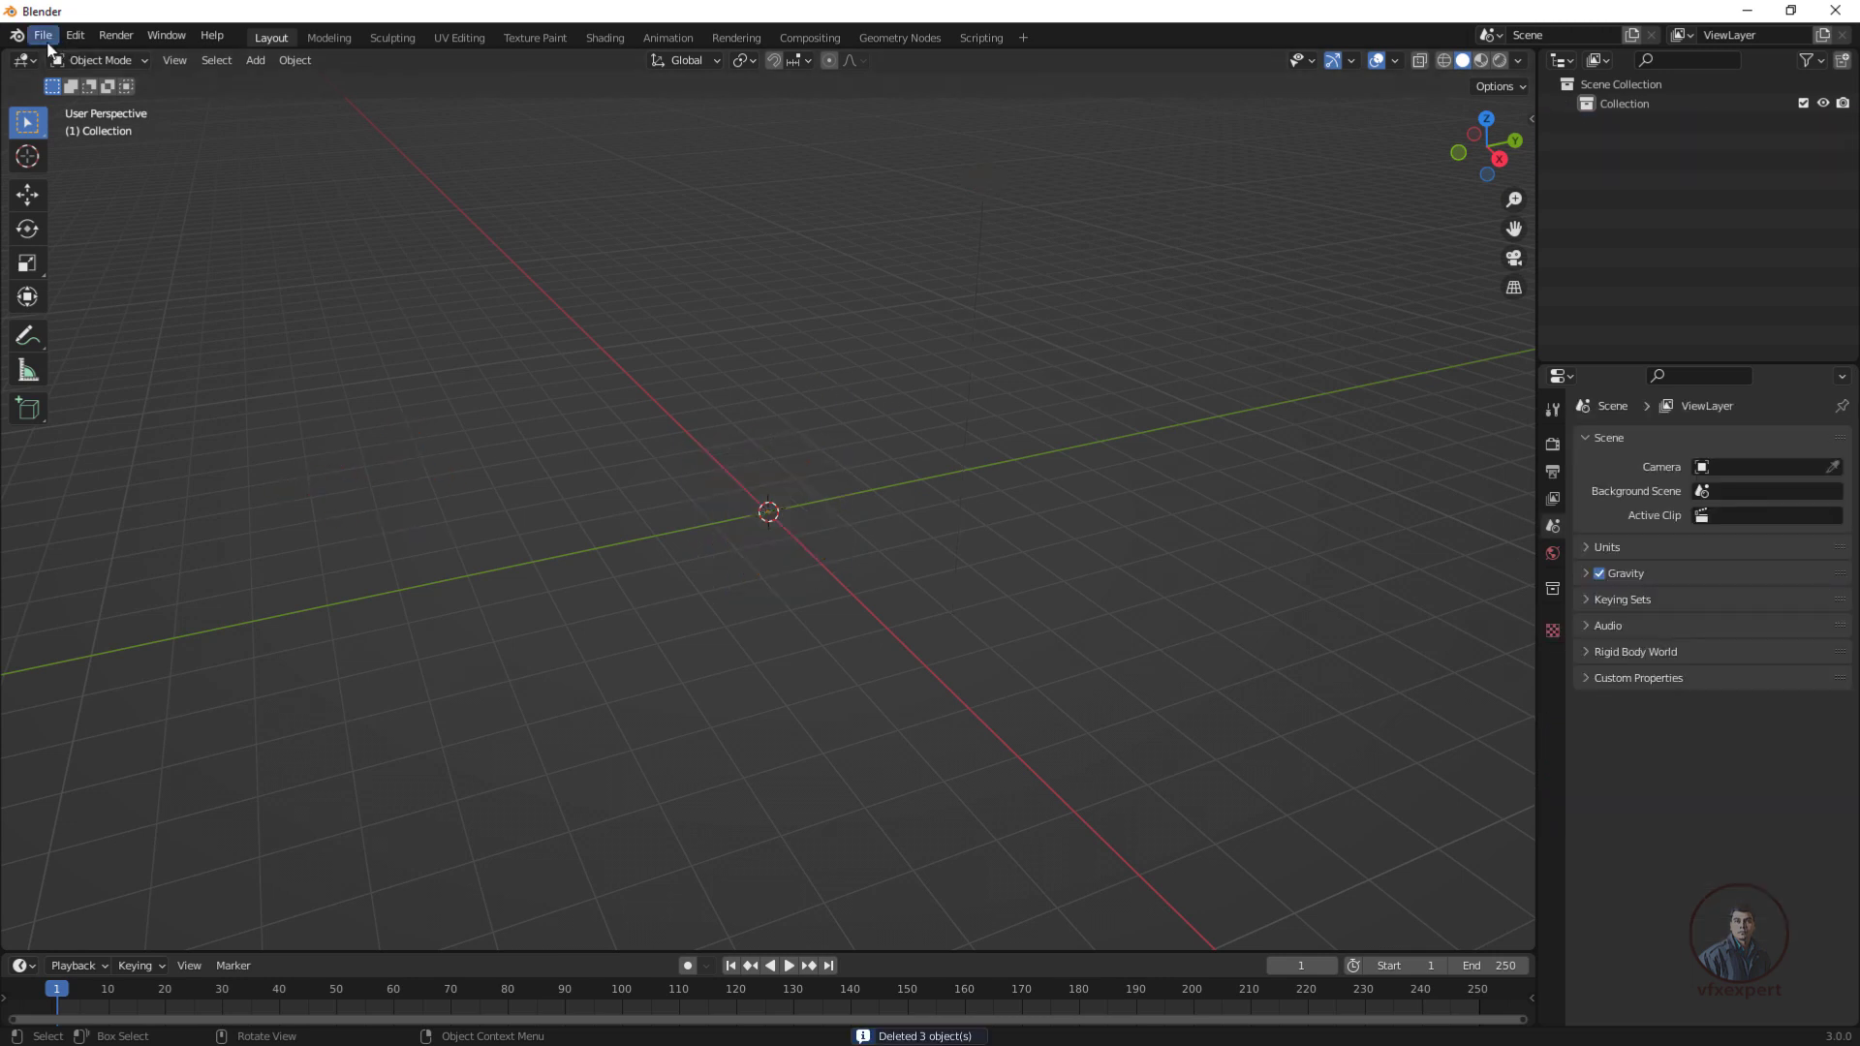
Import the Alembic file nuketoblender.abc from the Upcoming videos folder with the scale set to 10.
click(43, 35)
mouse_move(87, 297)
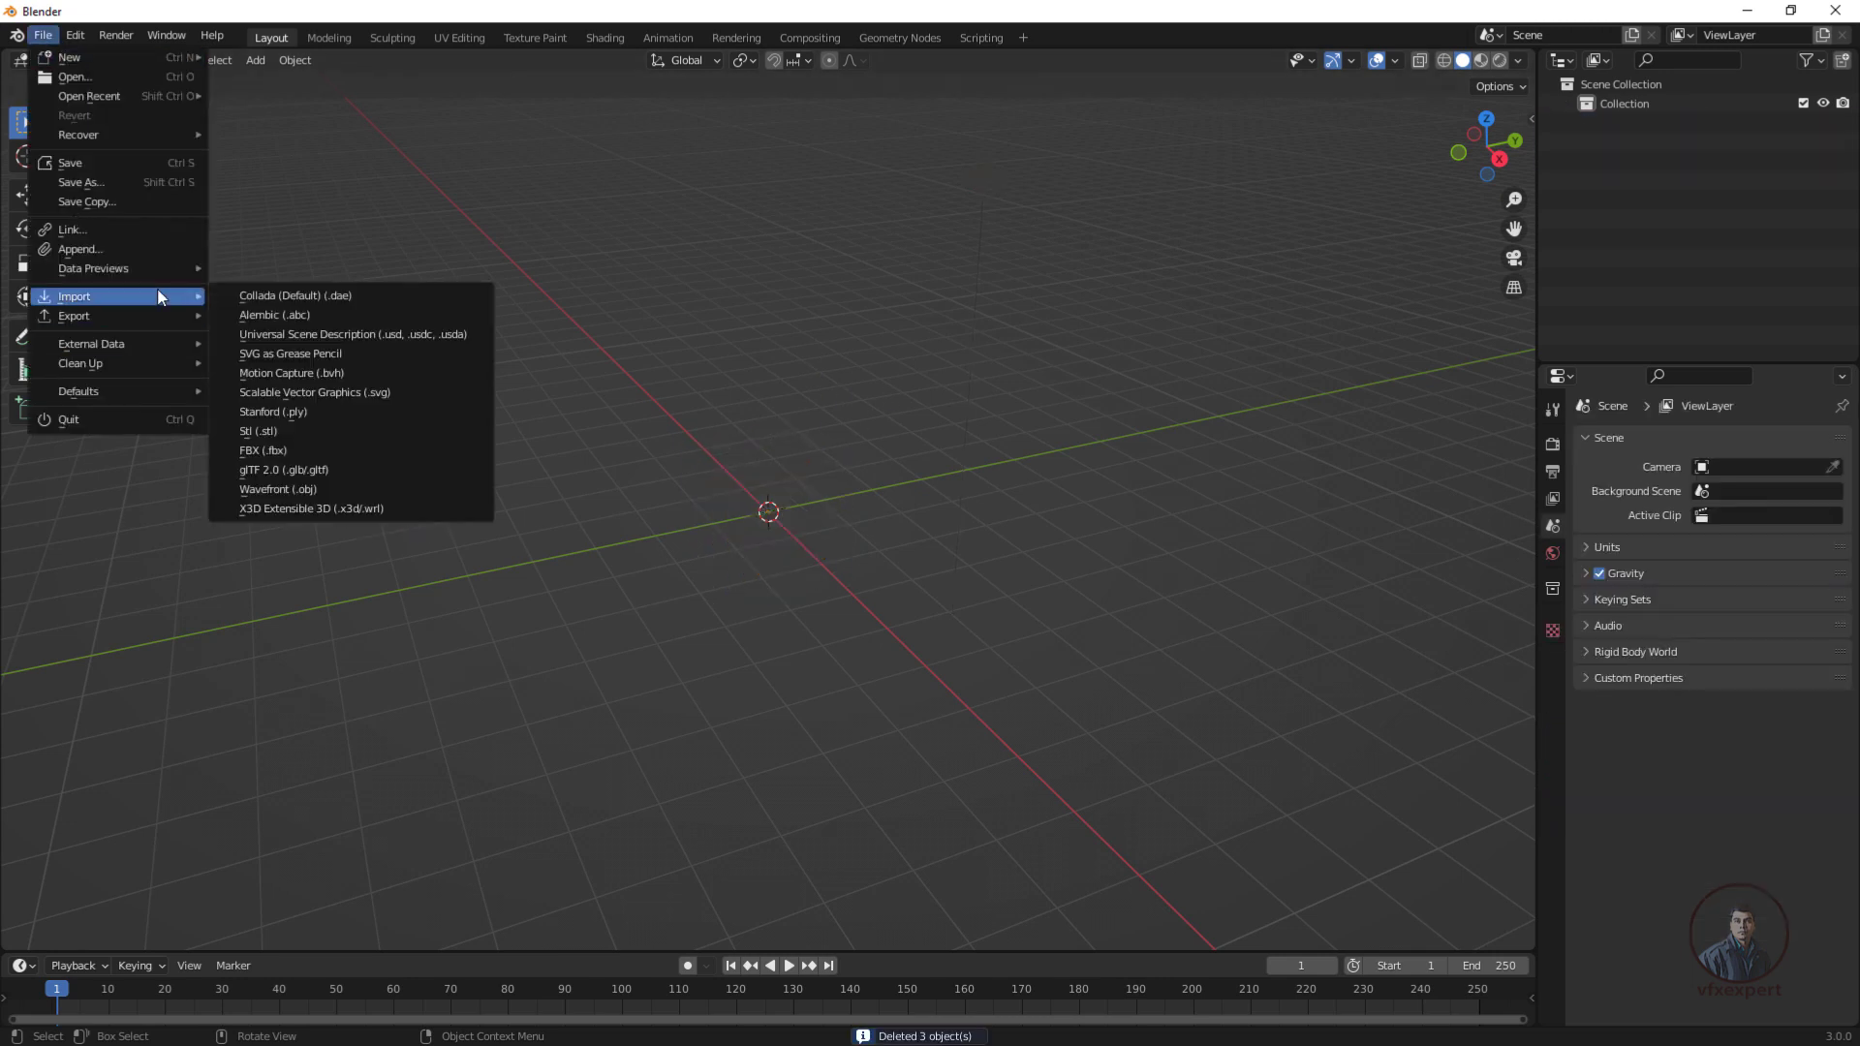
click(304, 318)
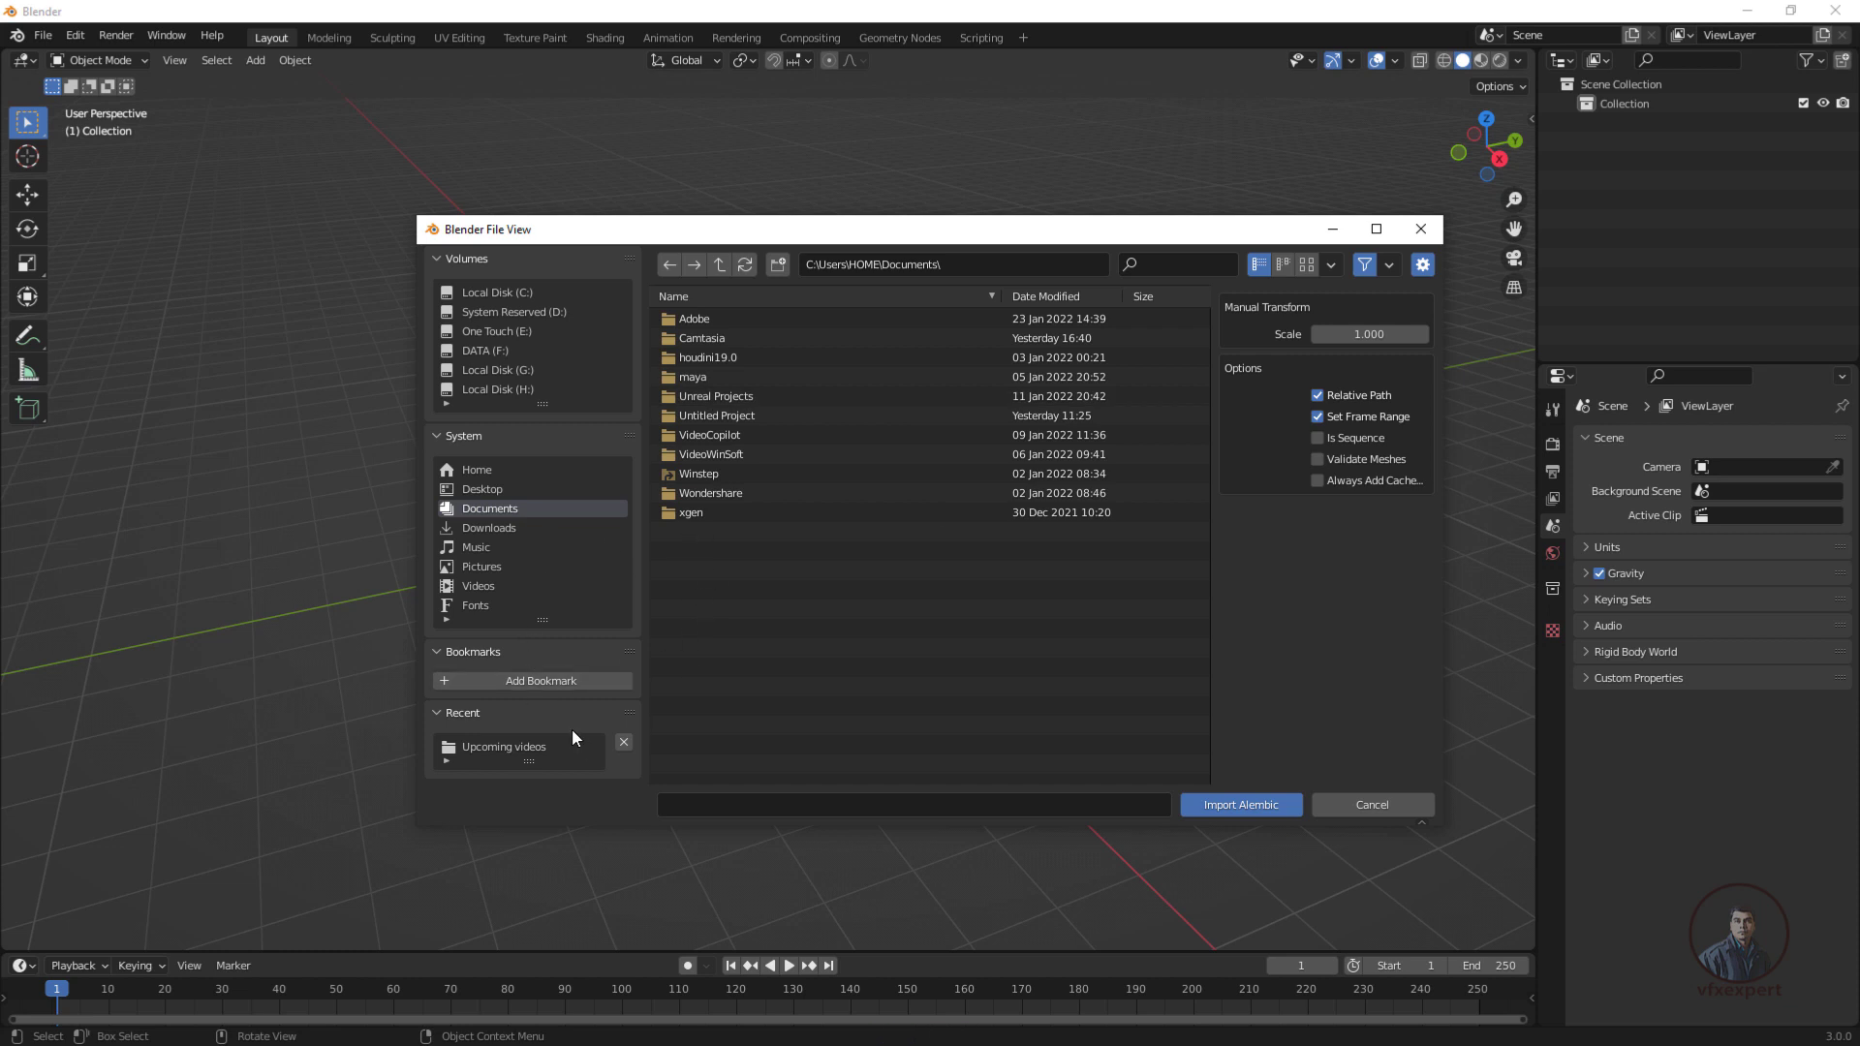
click(535, 749)
click(745, 397)
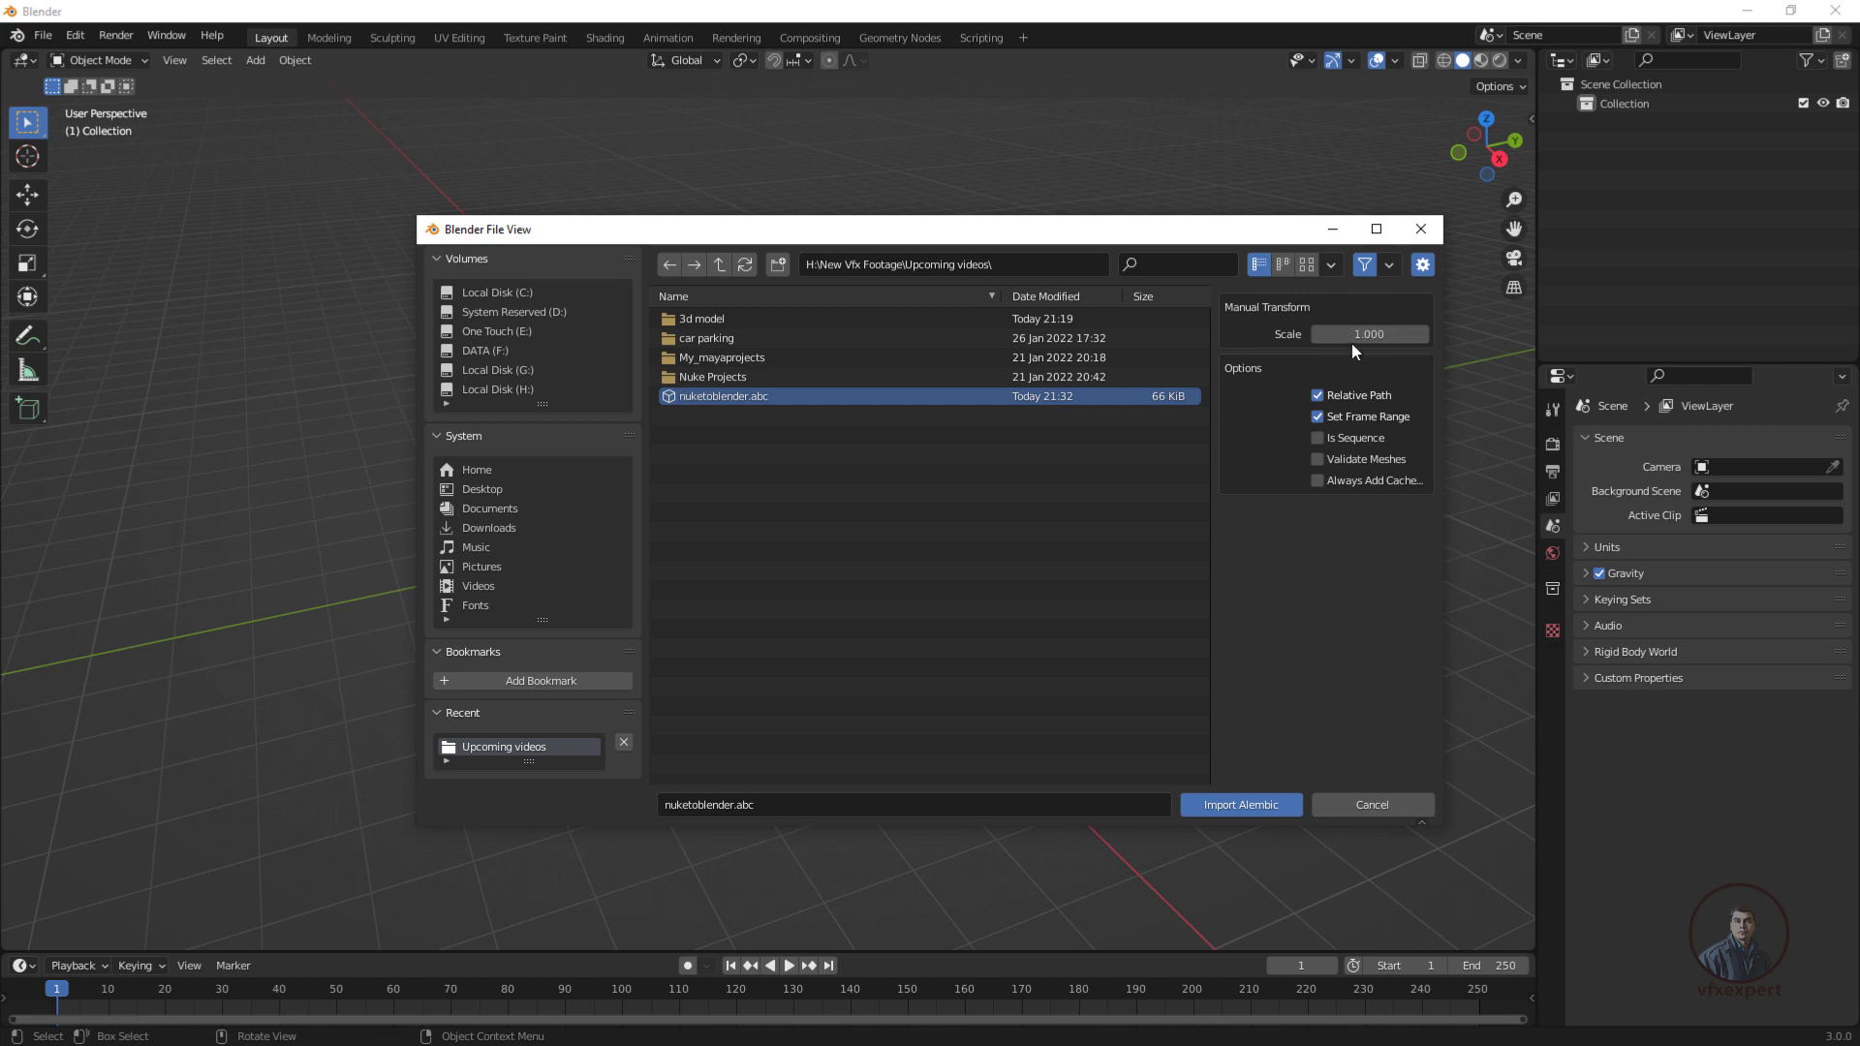
click(1352, 339)
text(10)
key(Return)
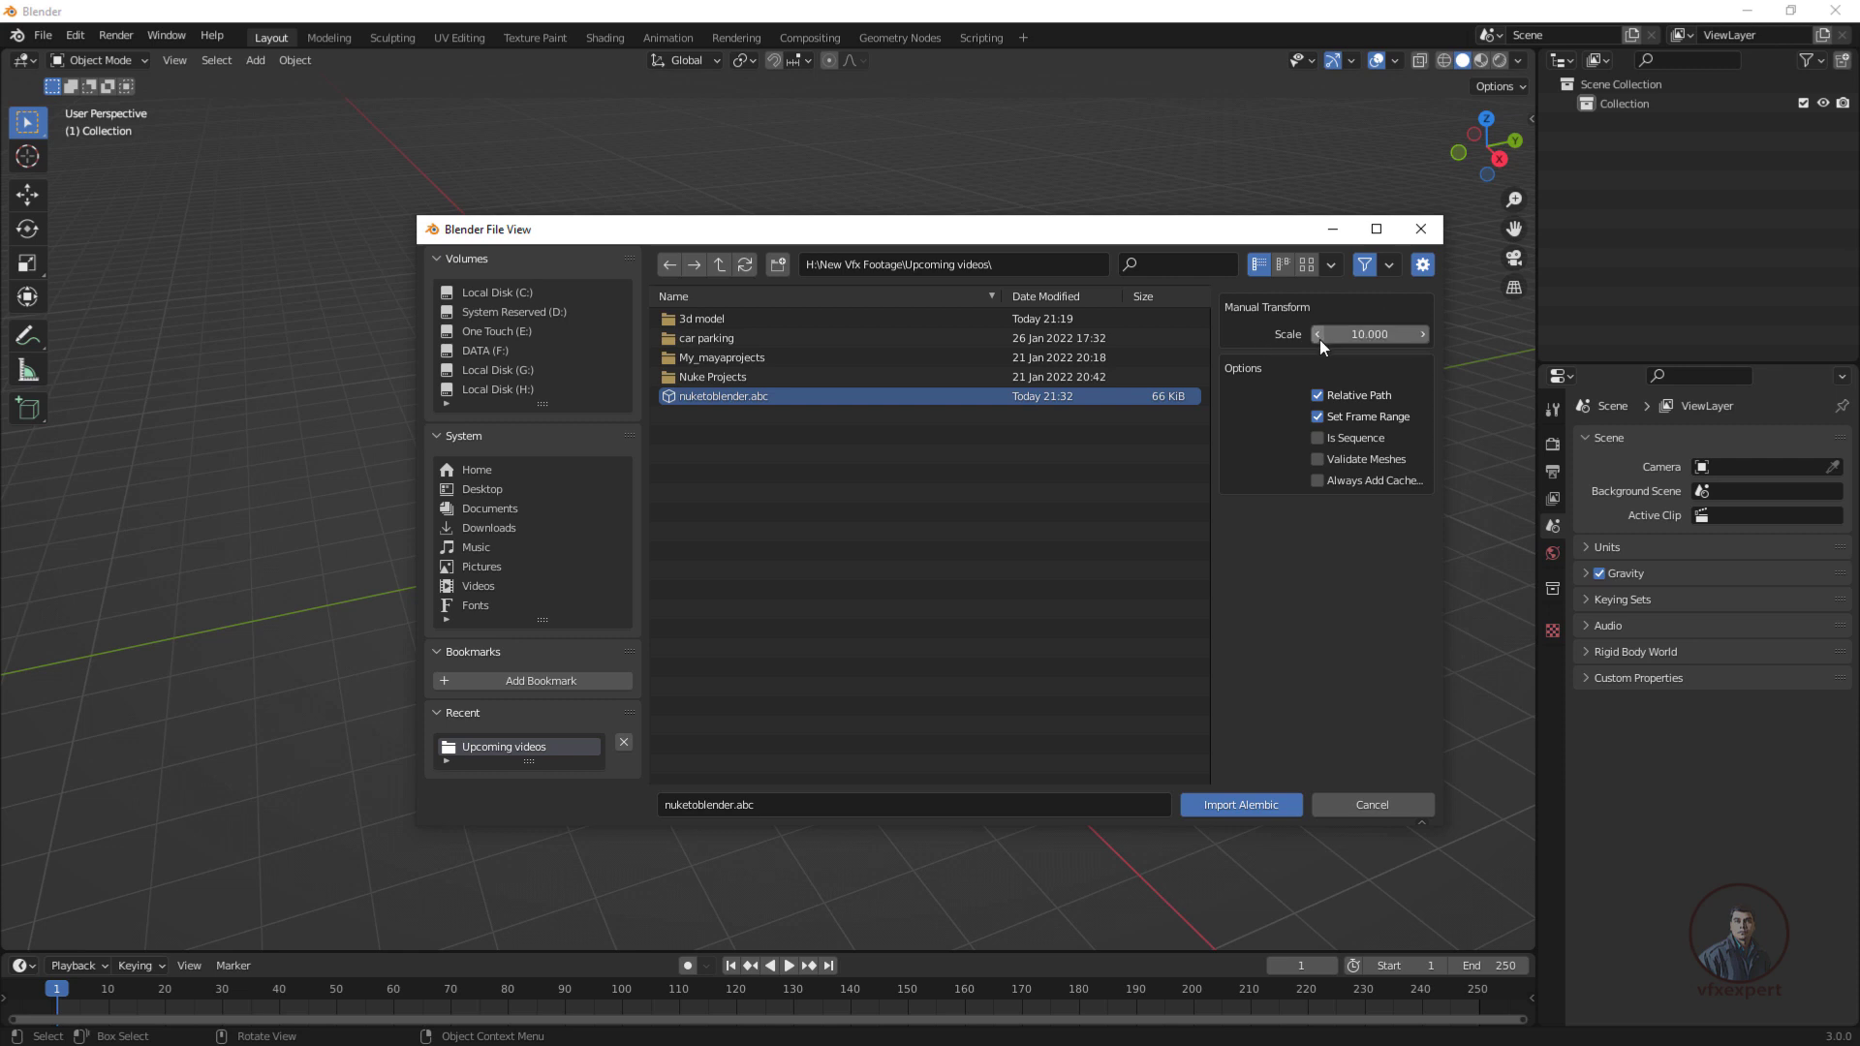
click(1236, 806)
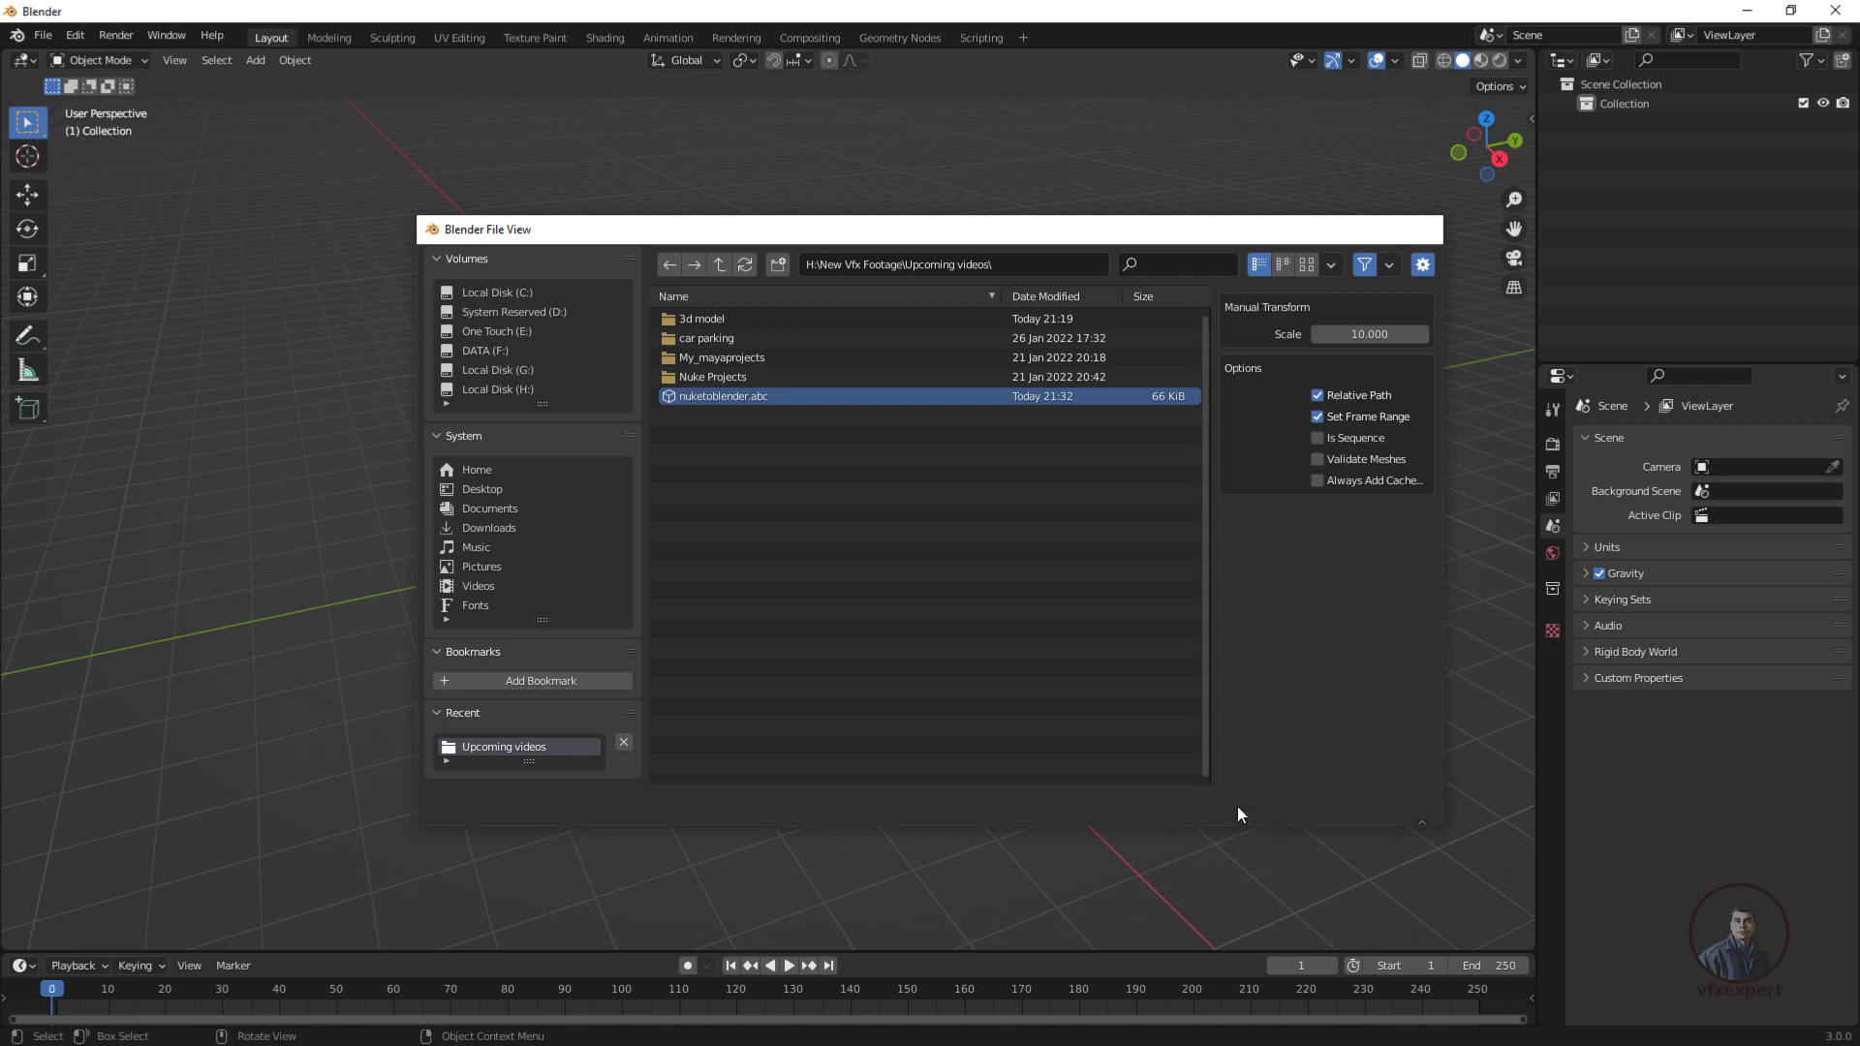
Add a Monkey mesh at the scene origin and compare its size with the scaled camera and points.
scroll(1008, 574, down, 5)
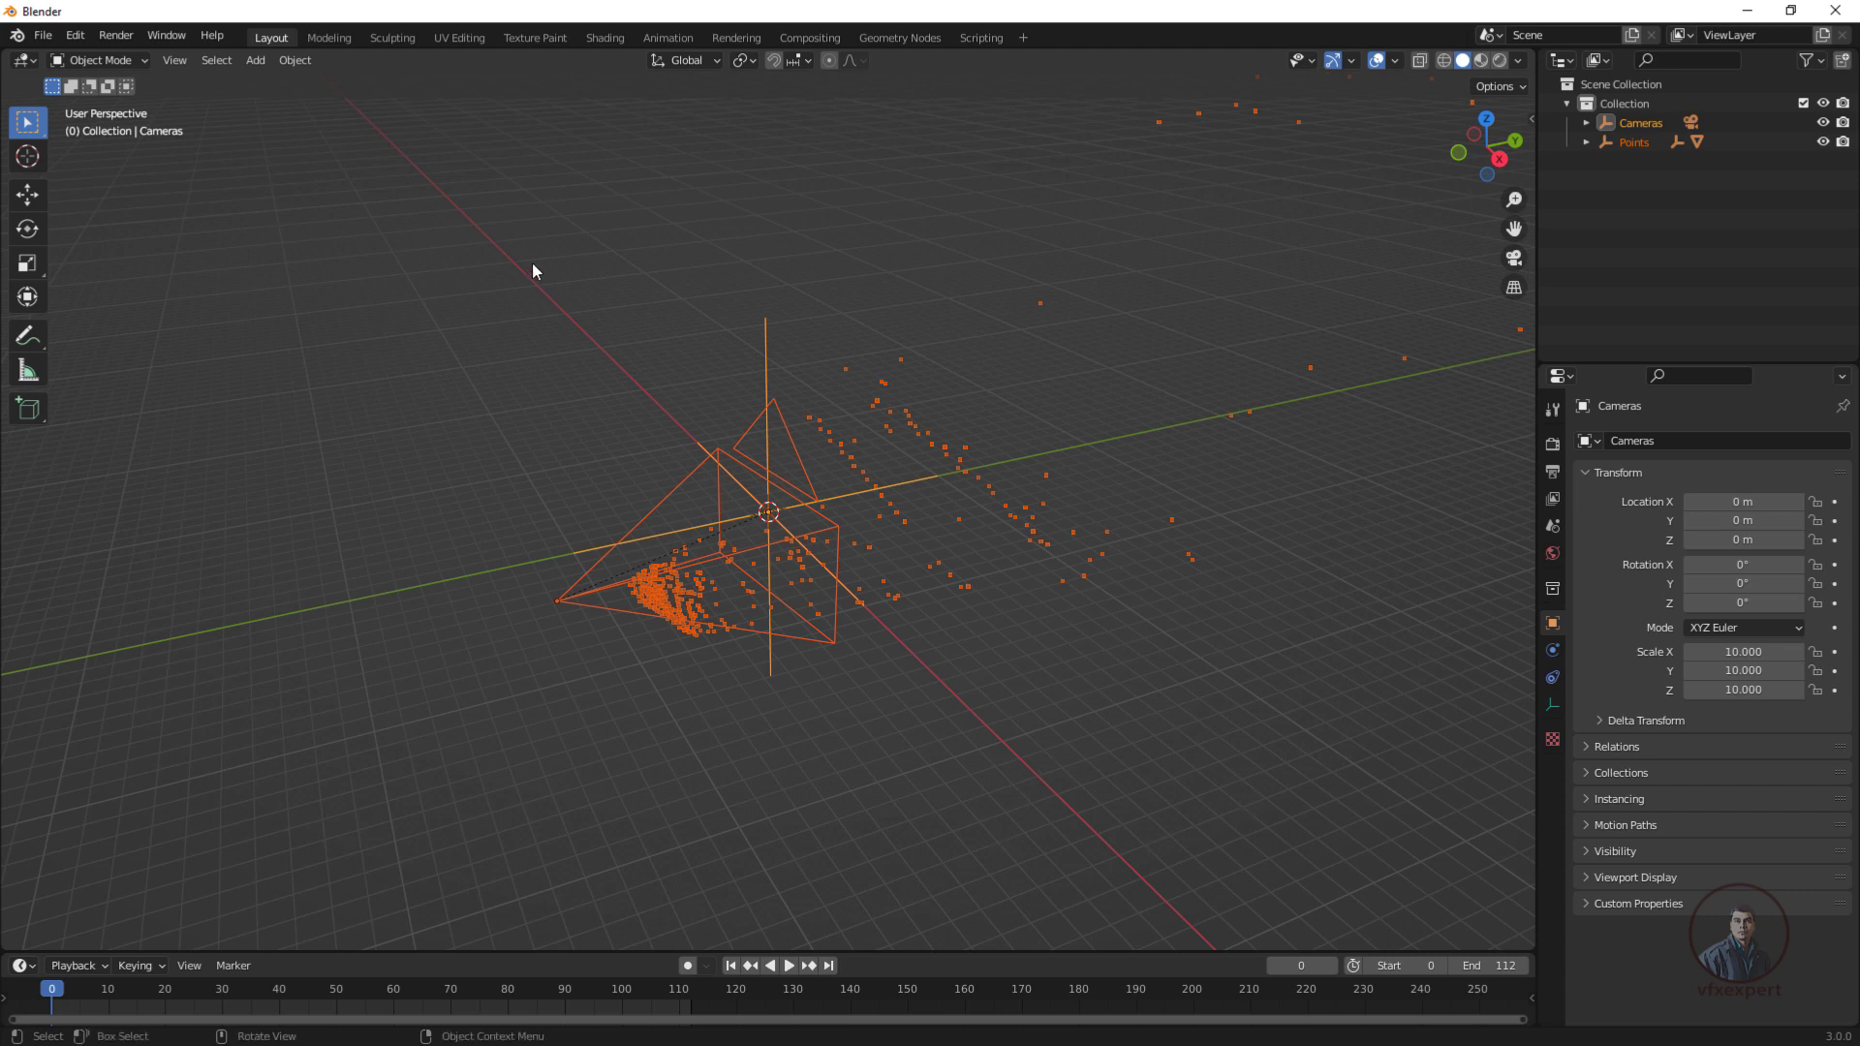
click(252, 61)
mouse_move(276, 85)
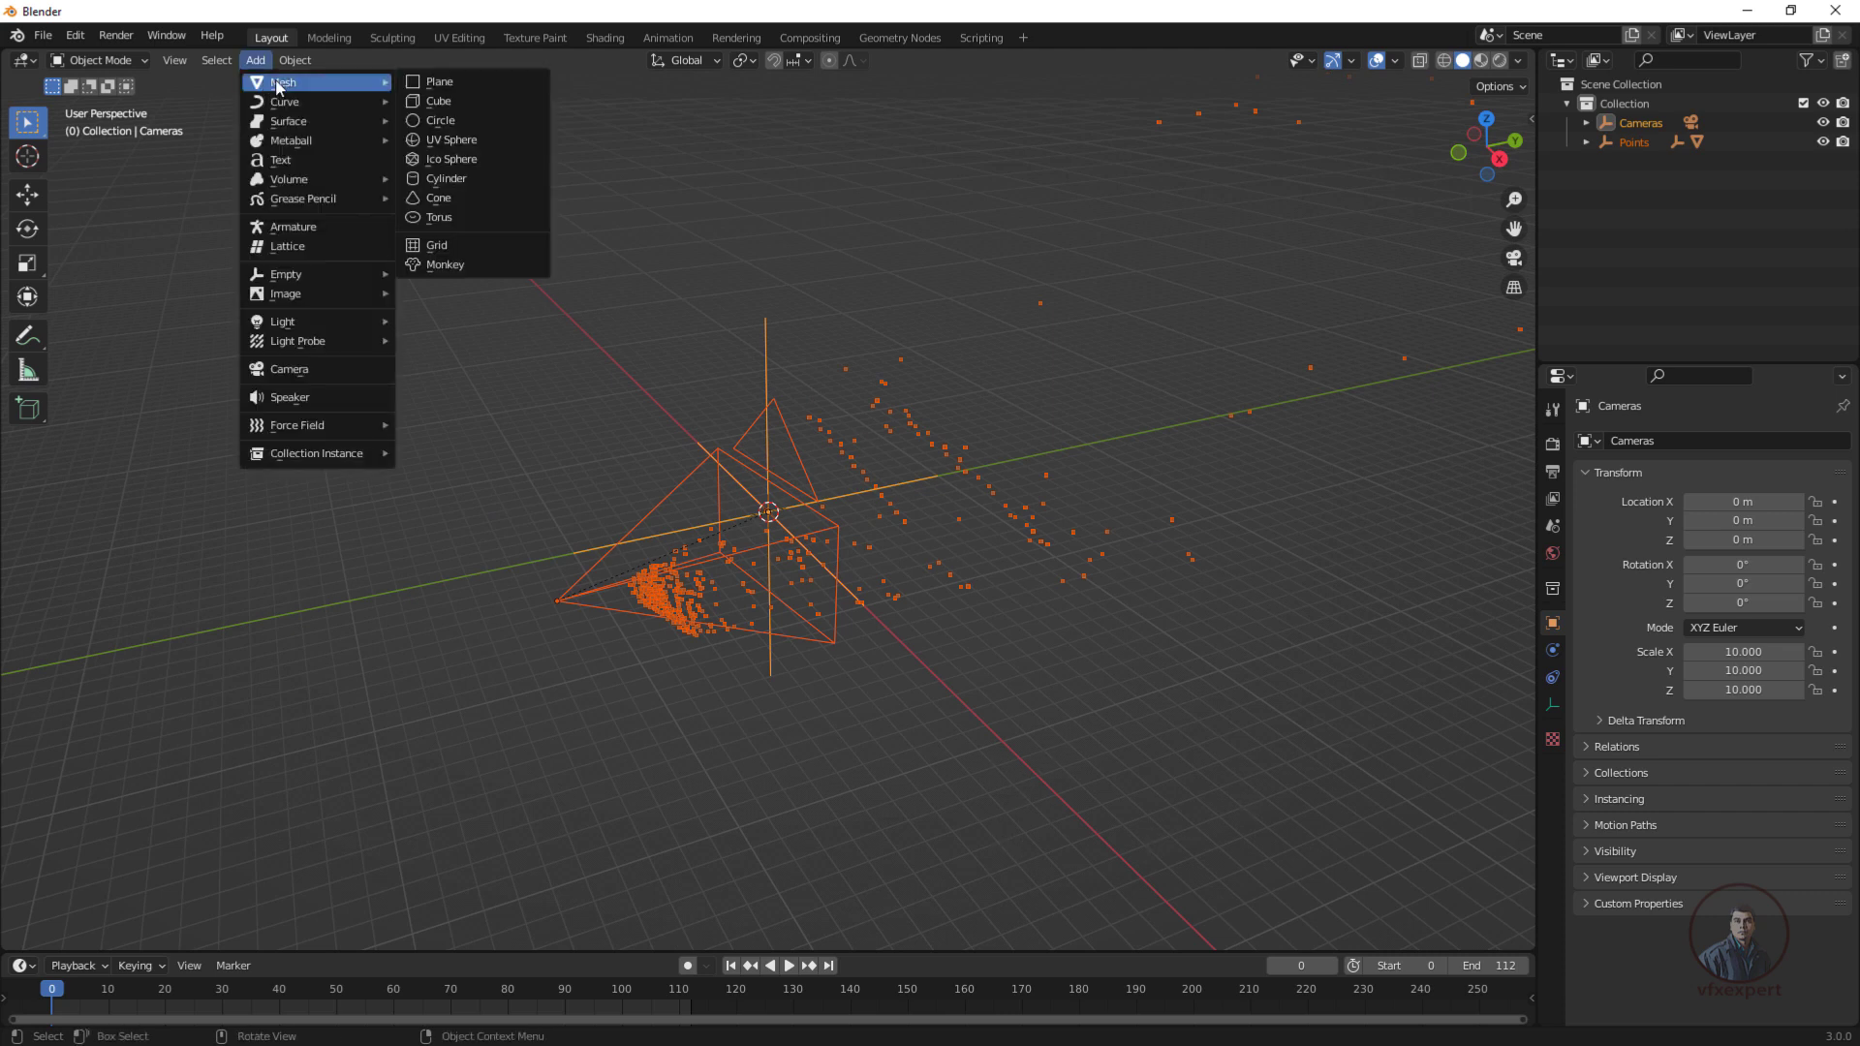
click(441, 265)
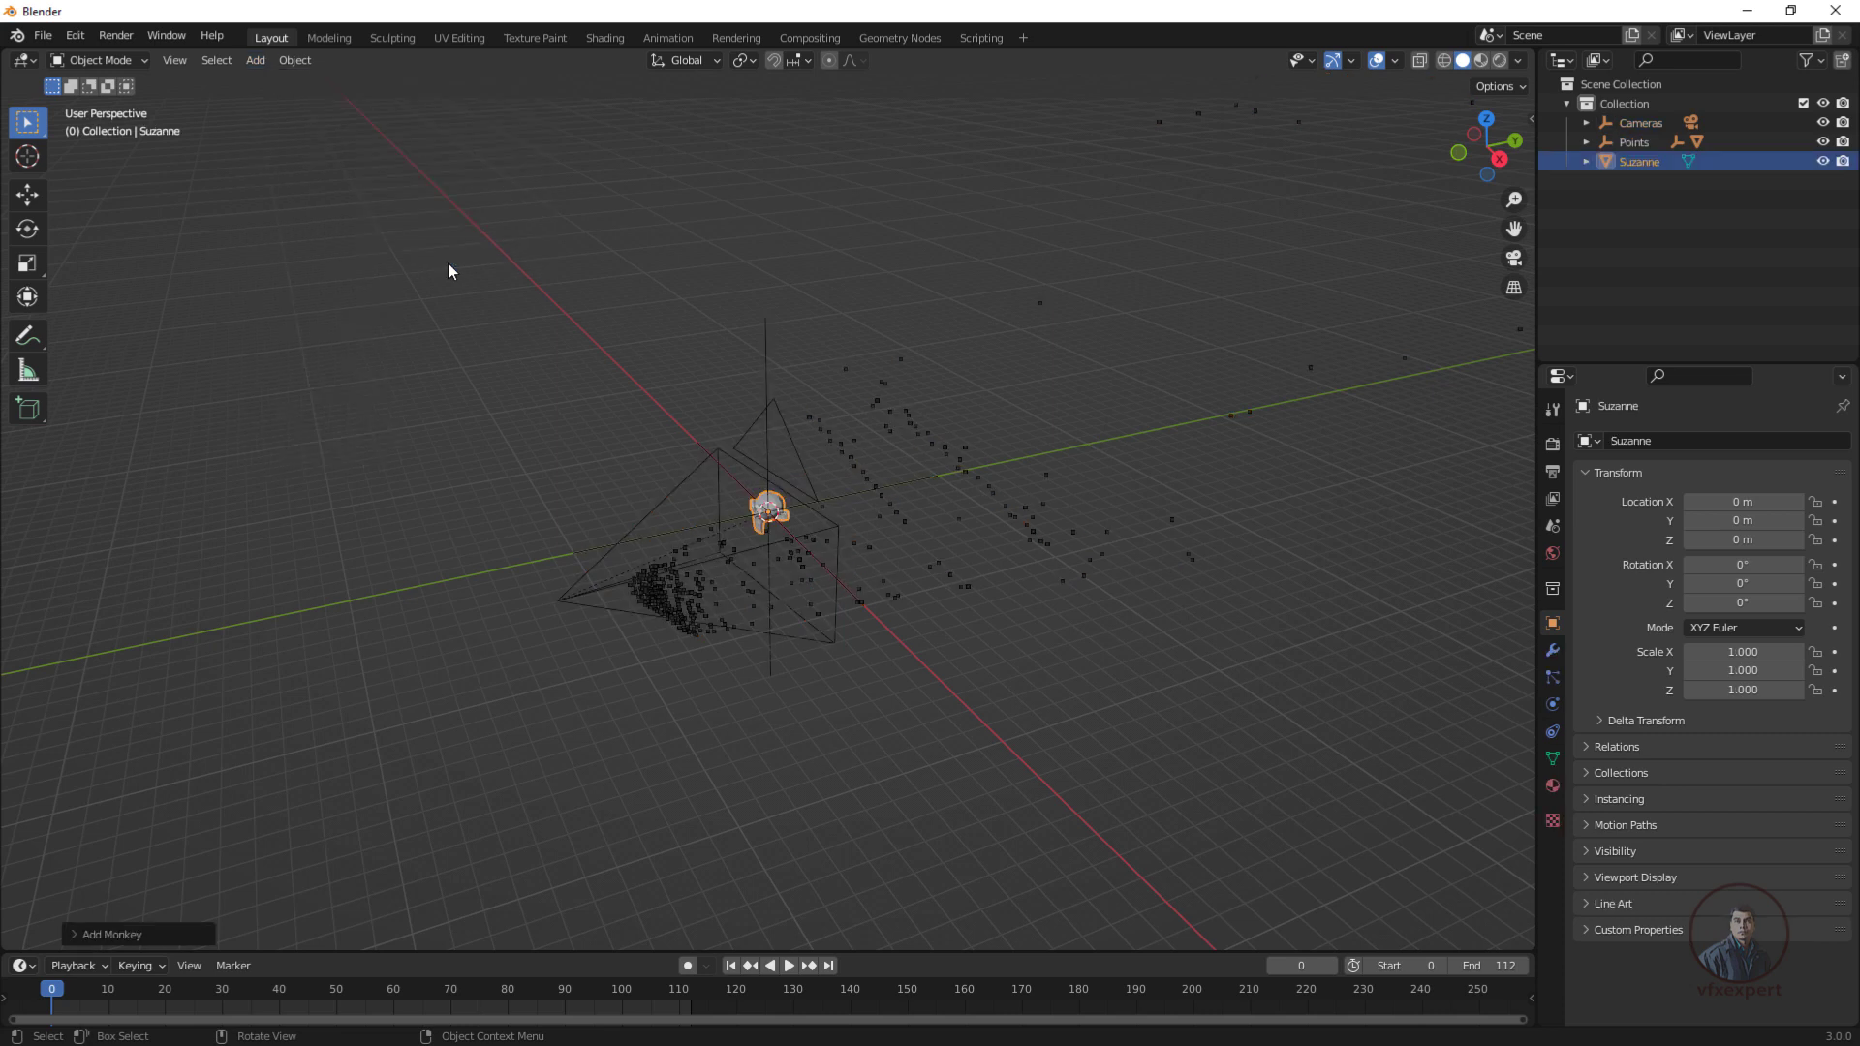
scroll(775, 532, up, 5)
scroll(775, 642, down, 5)
Play and scrub the animation through the camera view to check the monkey against the tracked points, and return to the first frame.
click(1514, 258)
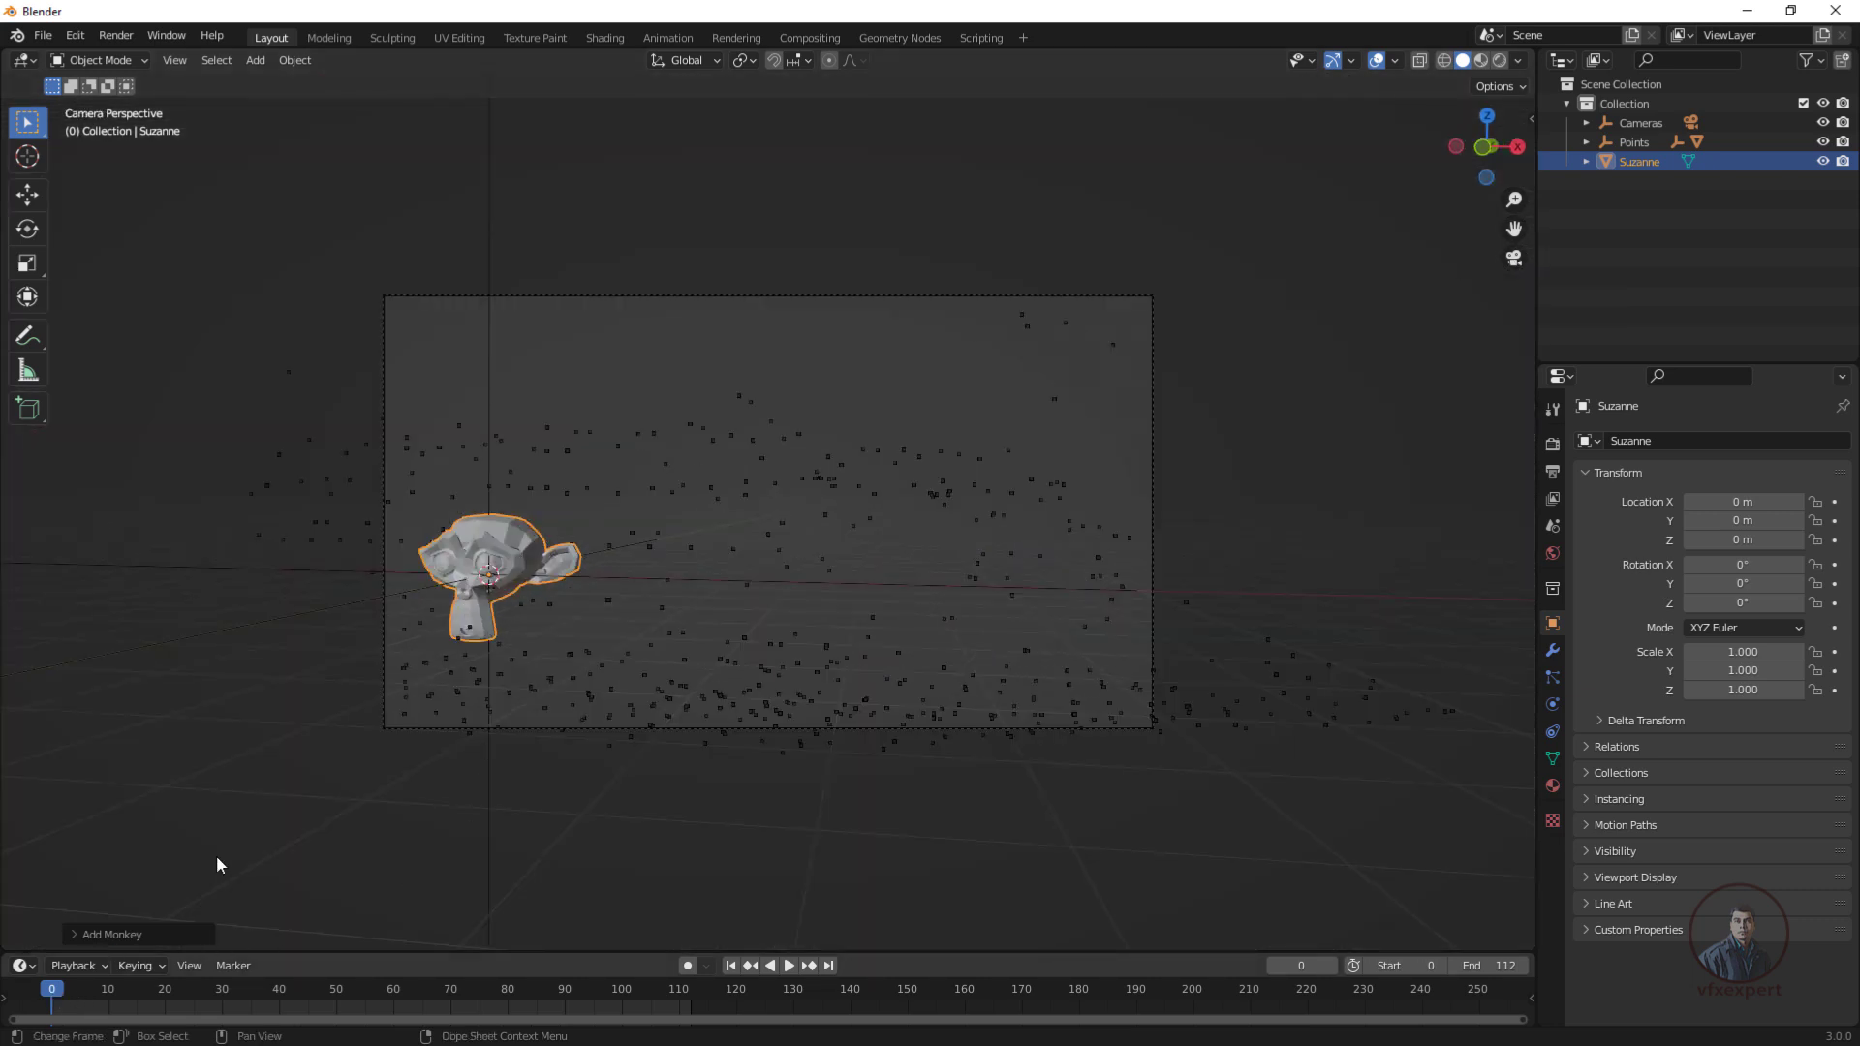
click(788, 967)
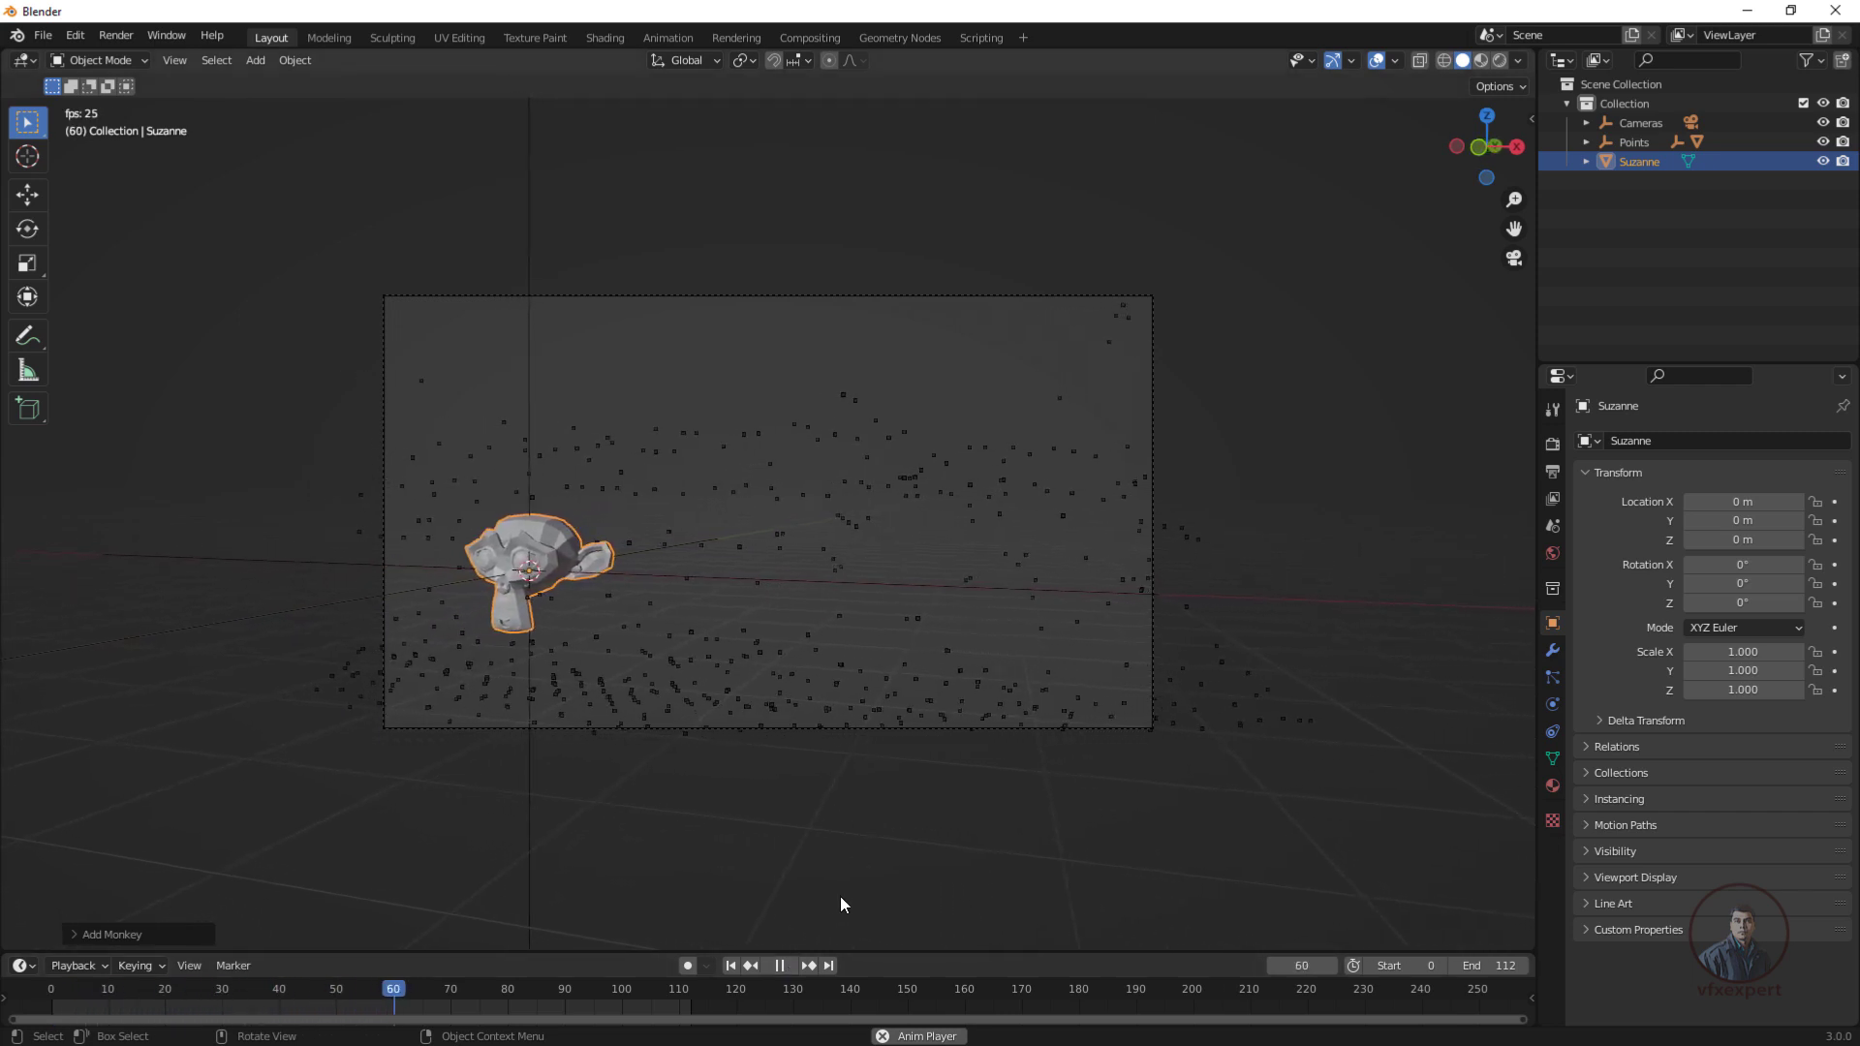
click(780, 965)
drag(450, 996, 159, 1028)
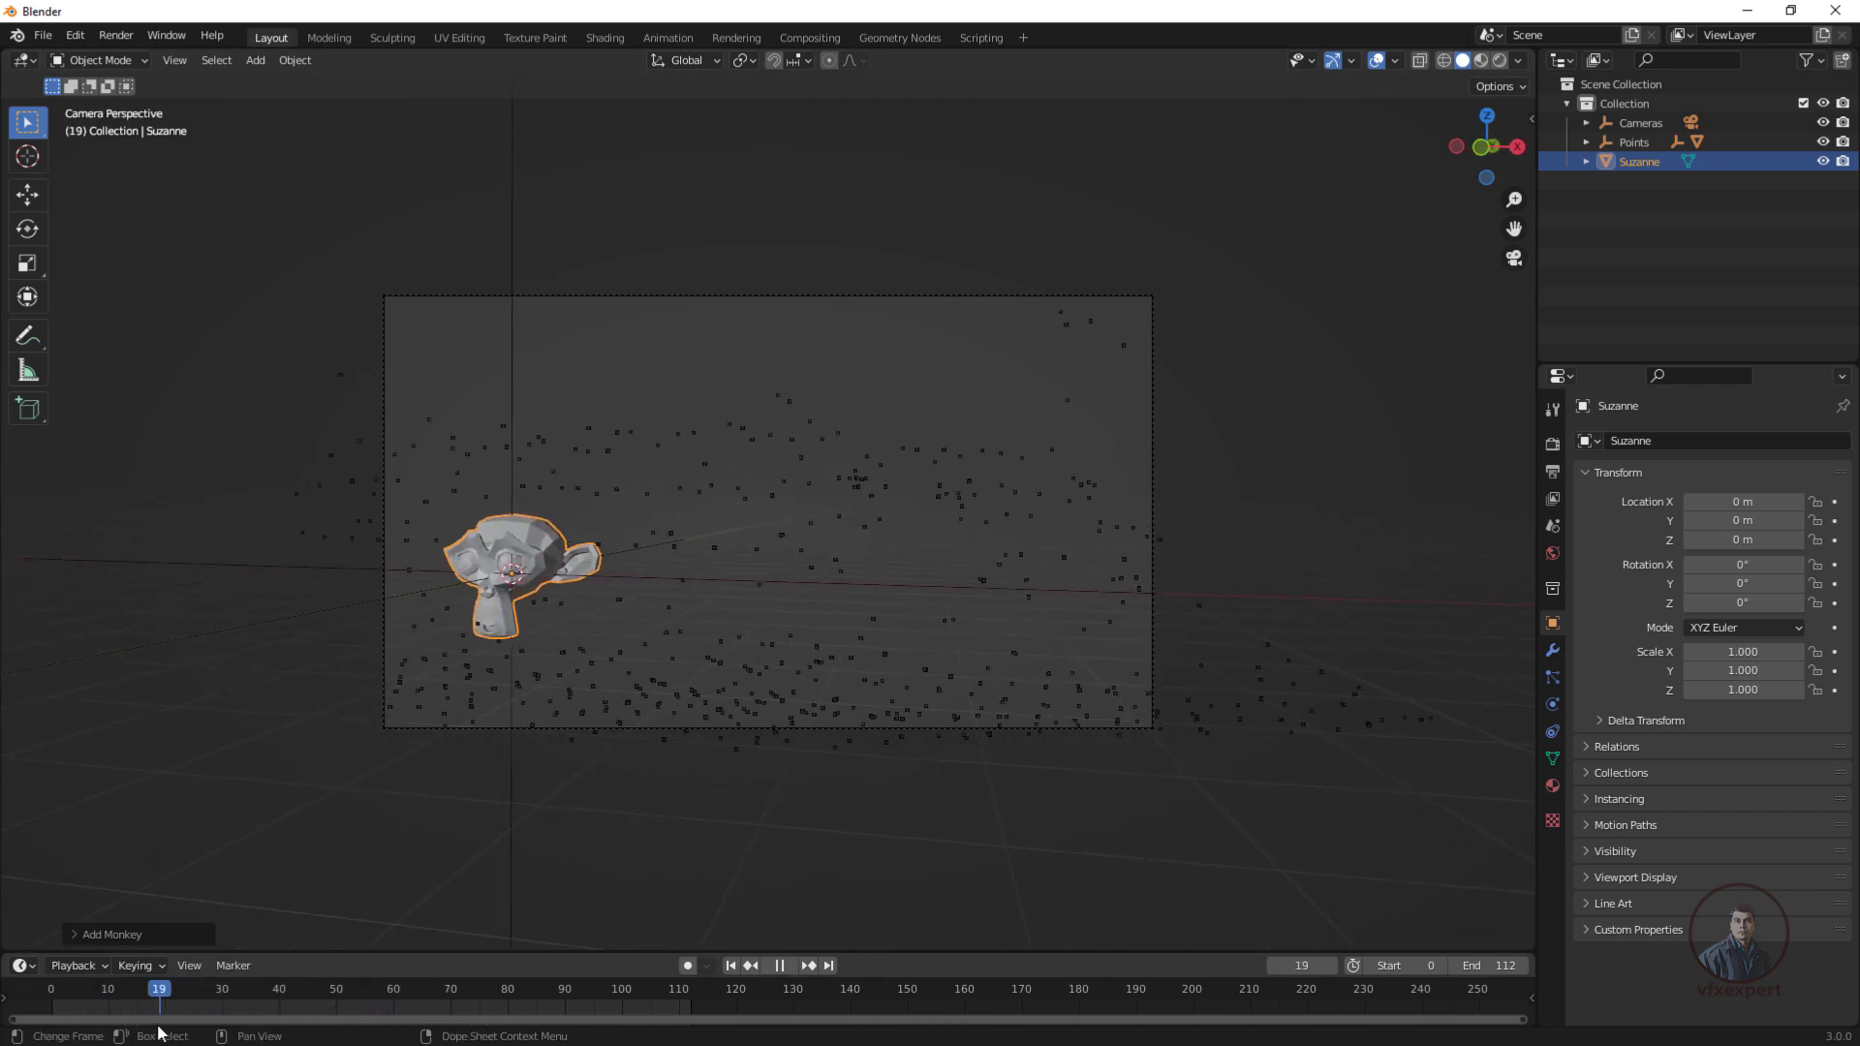
key(space)
click(732, 966)
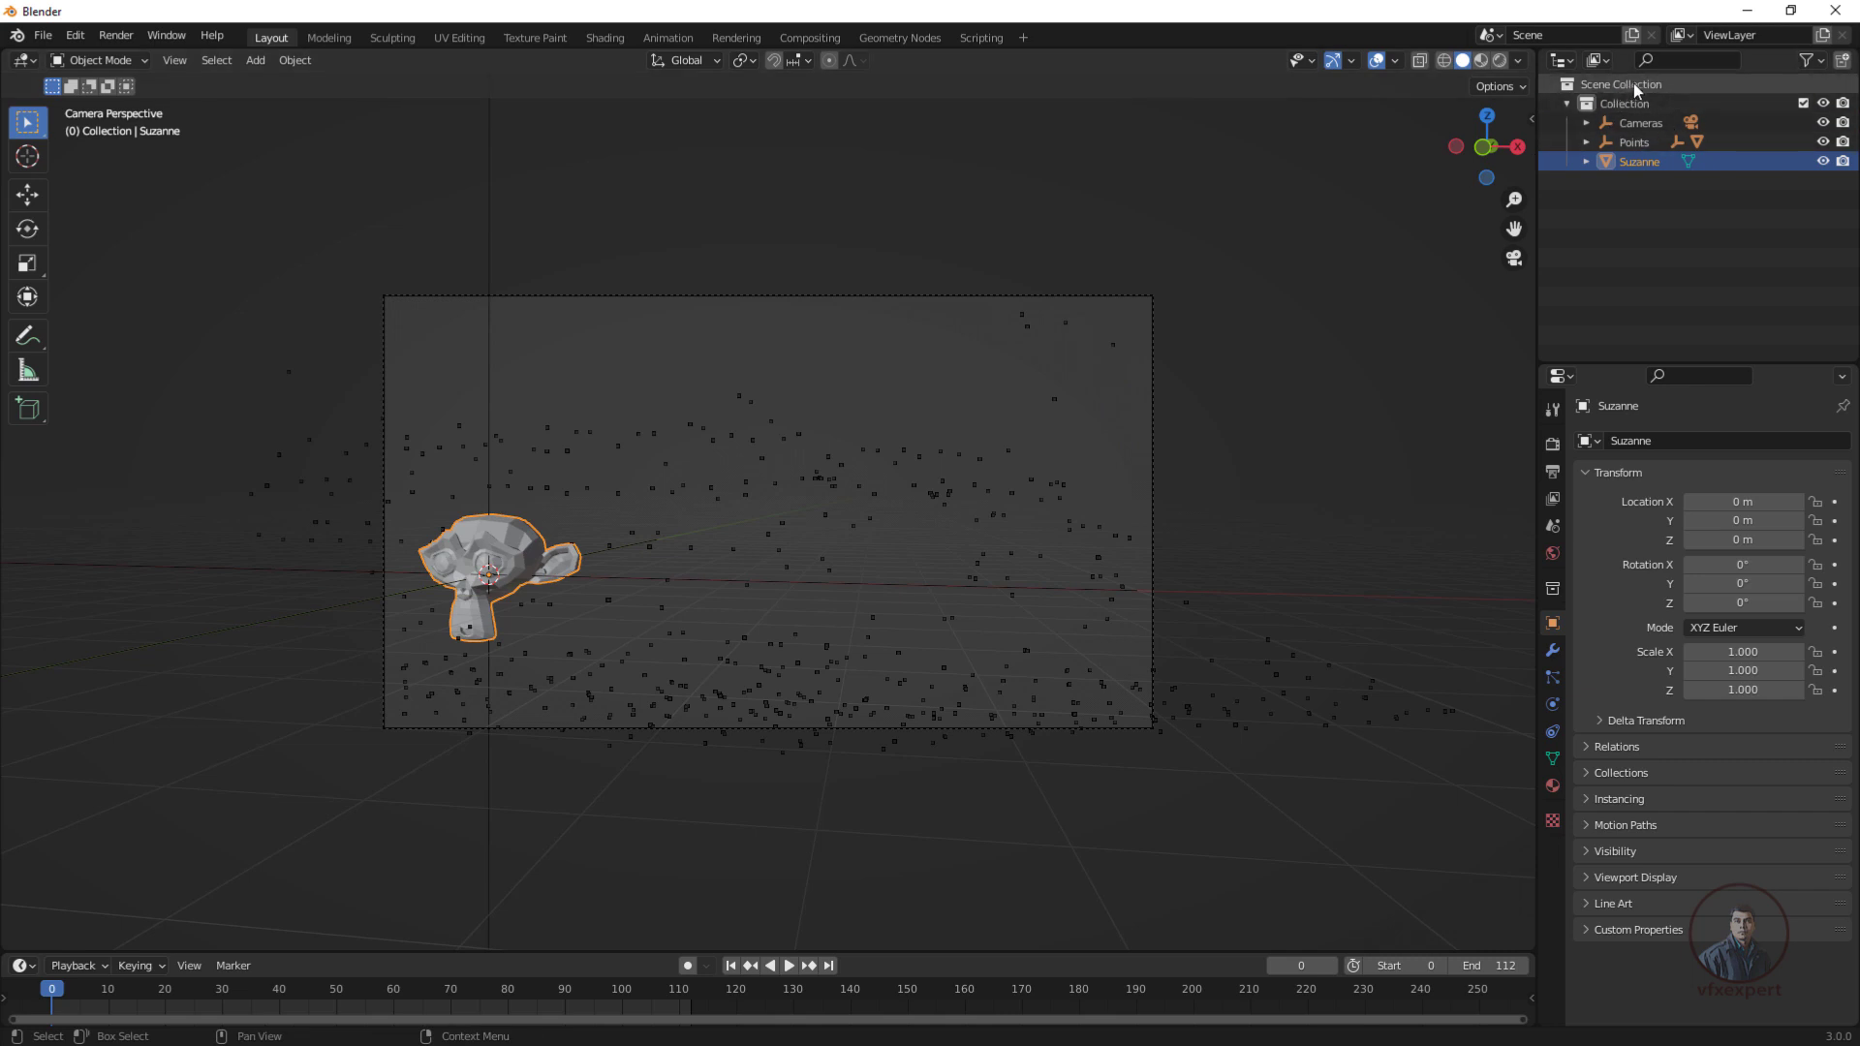
Enable background images for Camera1 in the Cameras group and add an empty image slot.
click(1586, 124)
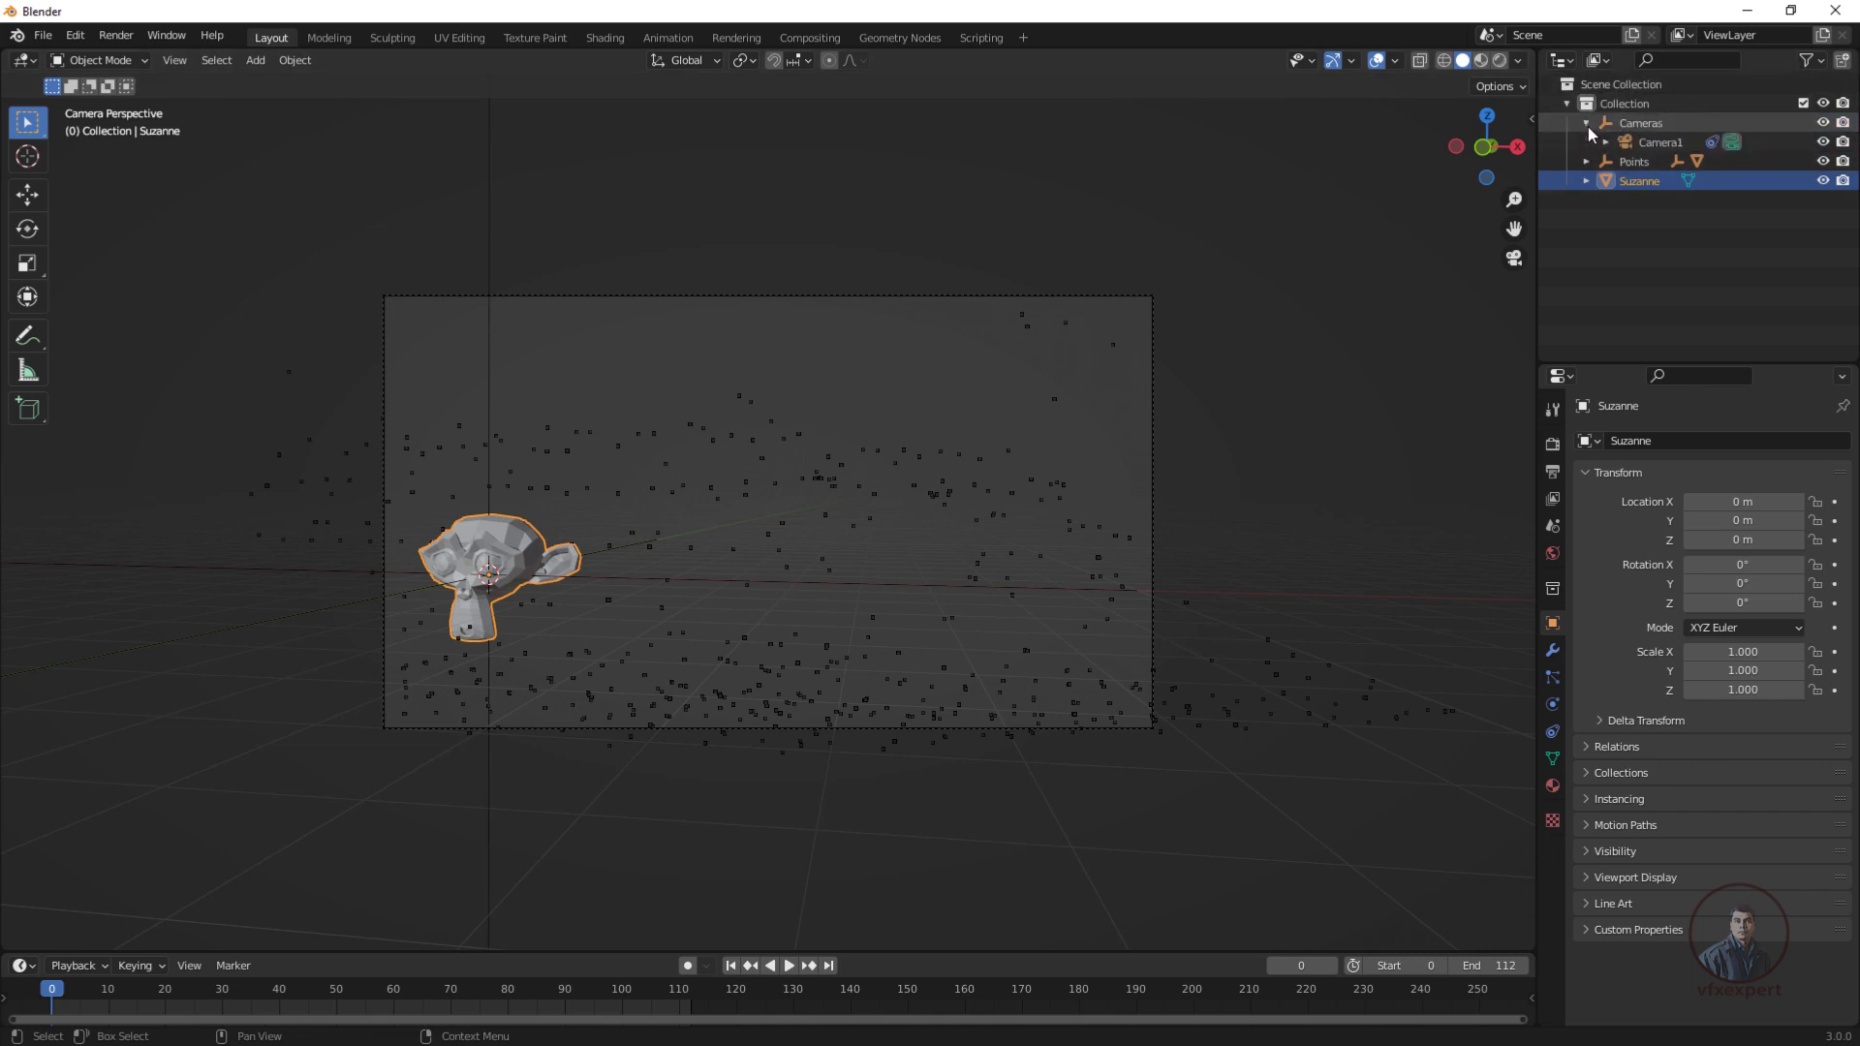
click(1659, 142)
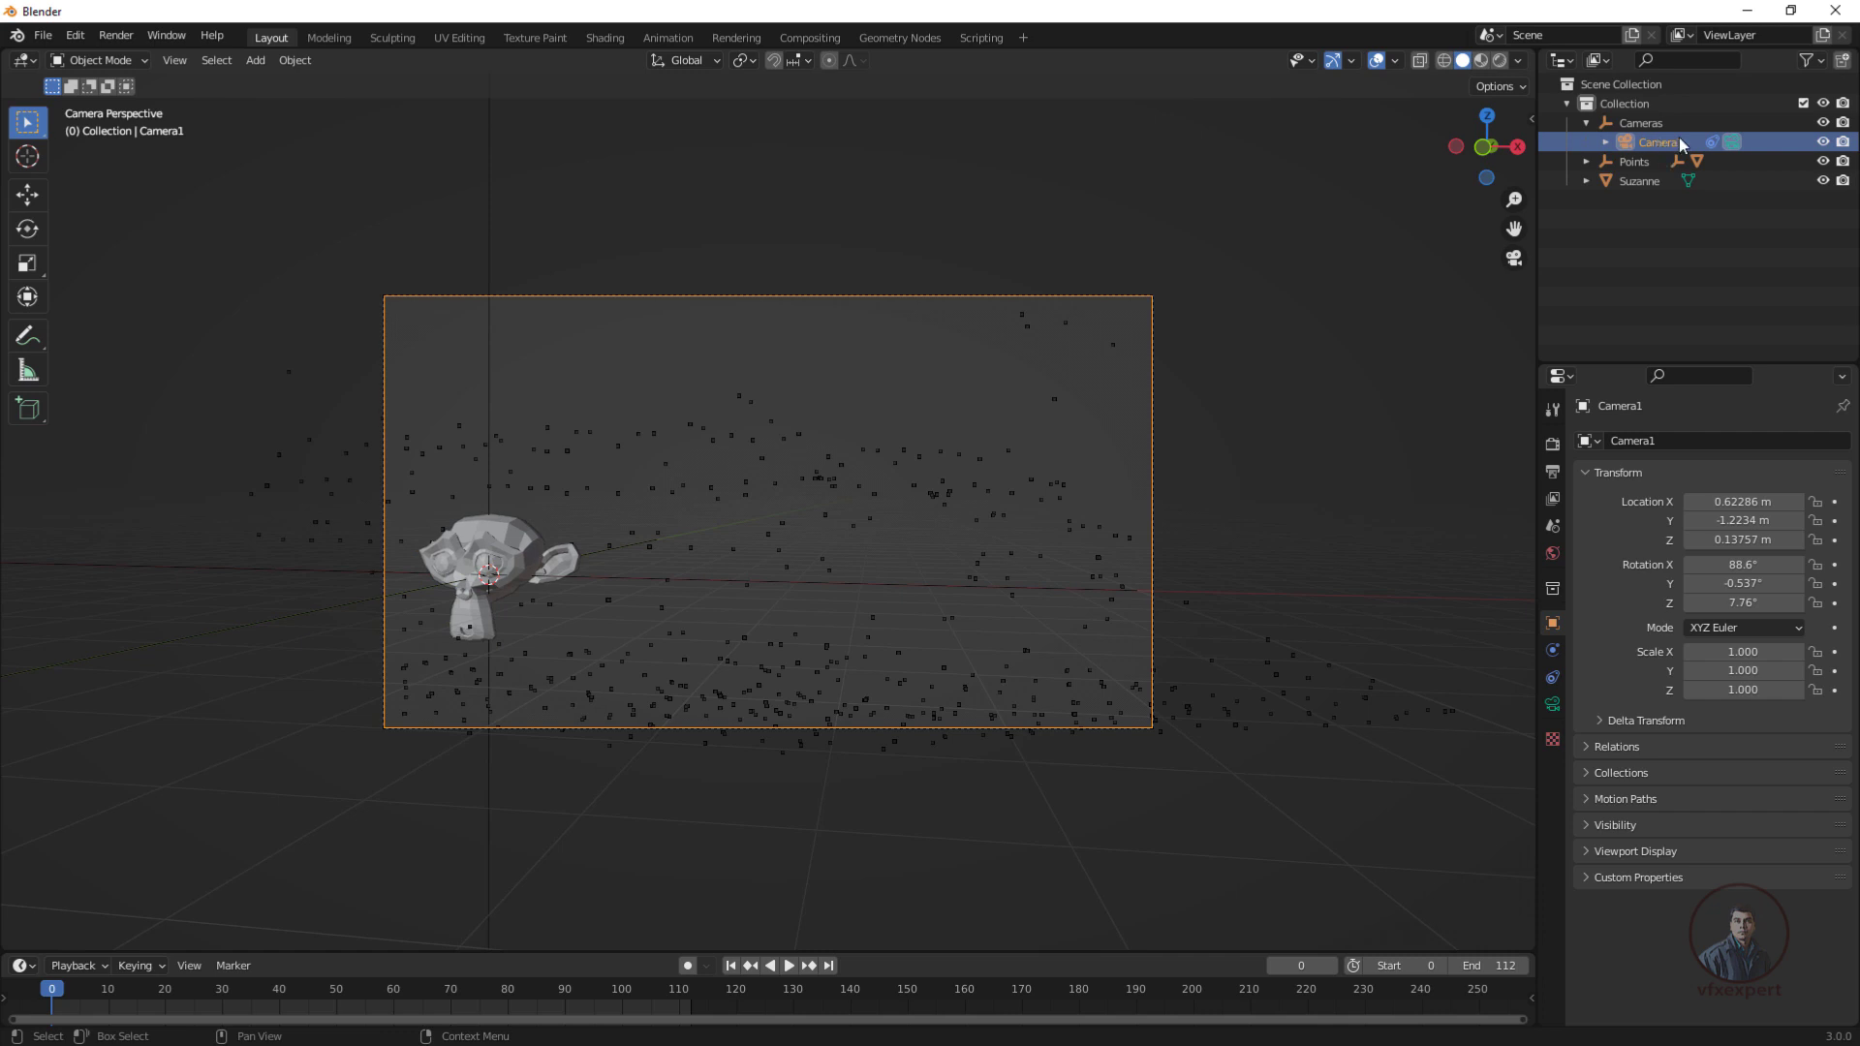
click(1552, 705)
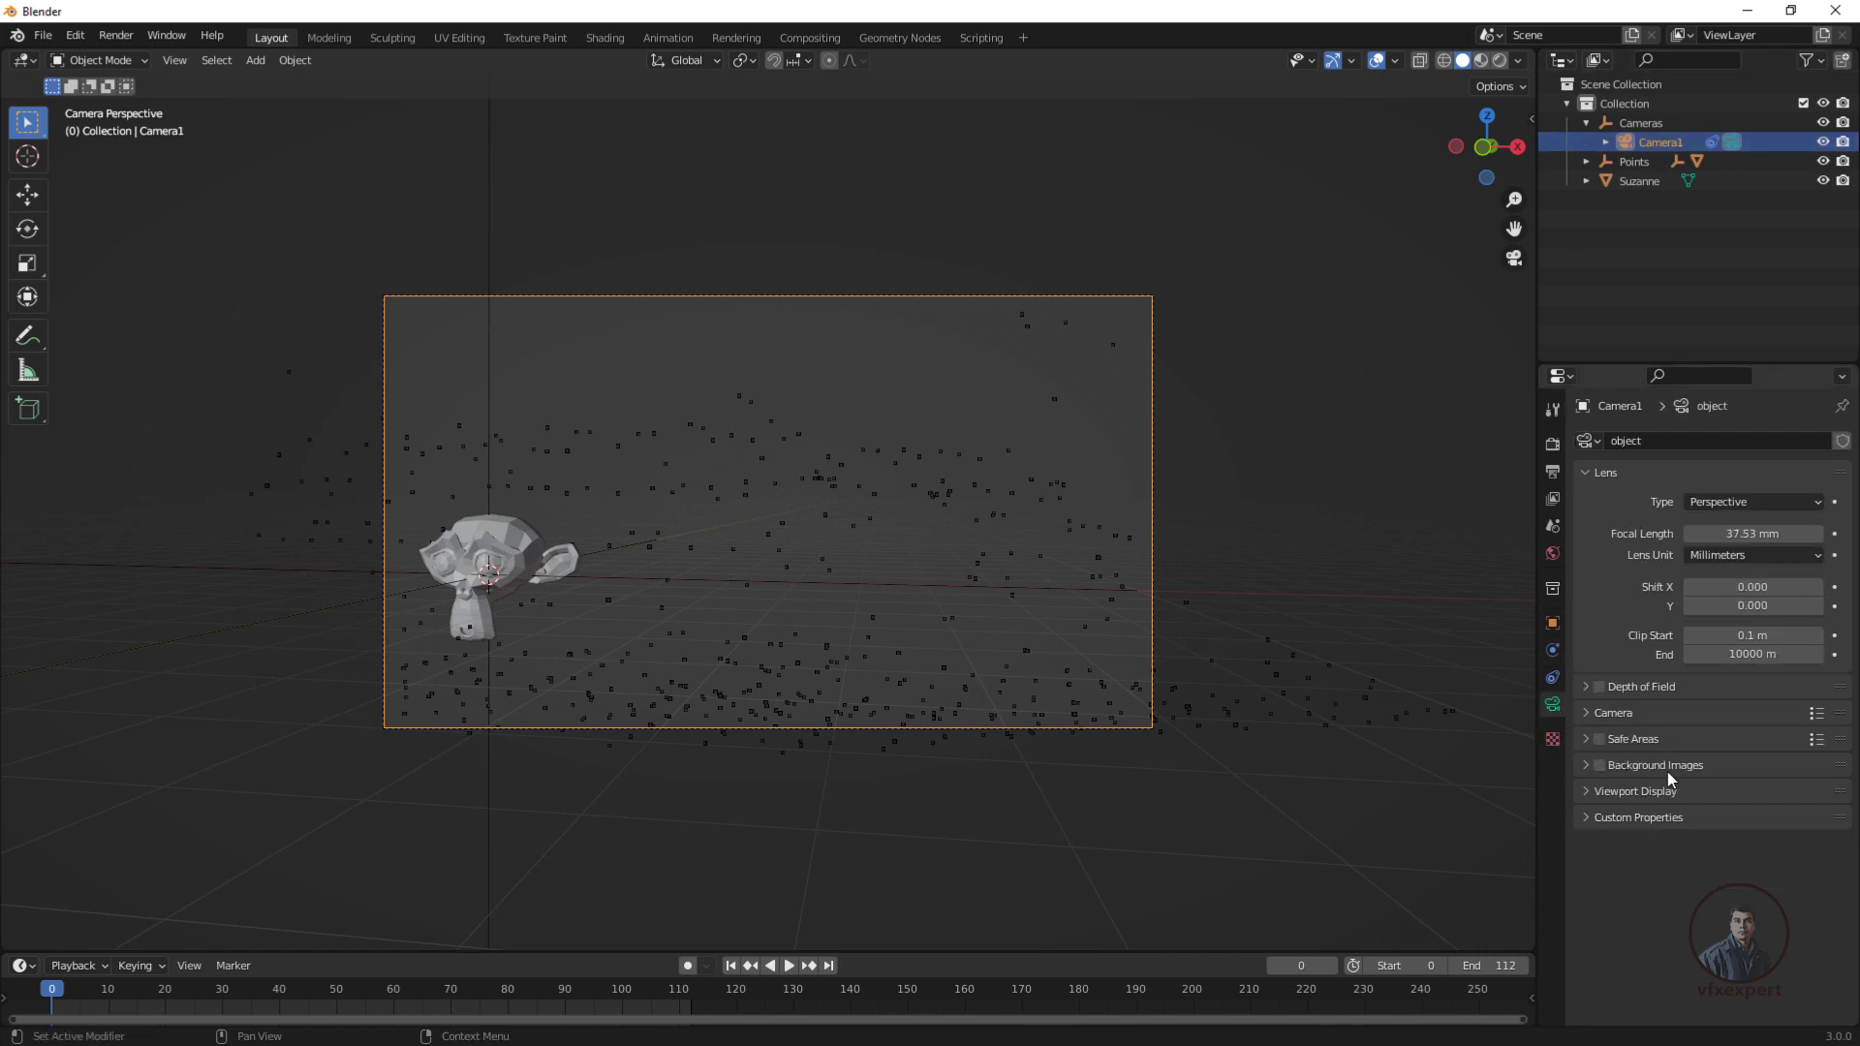
click(1584, 765)
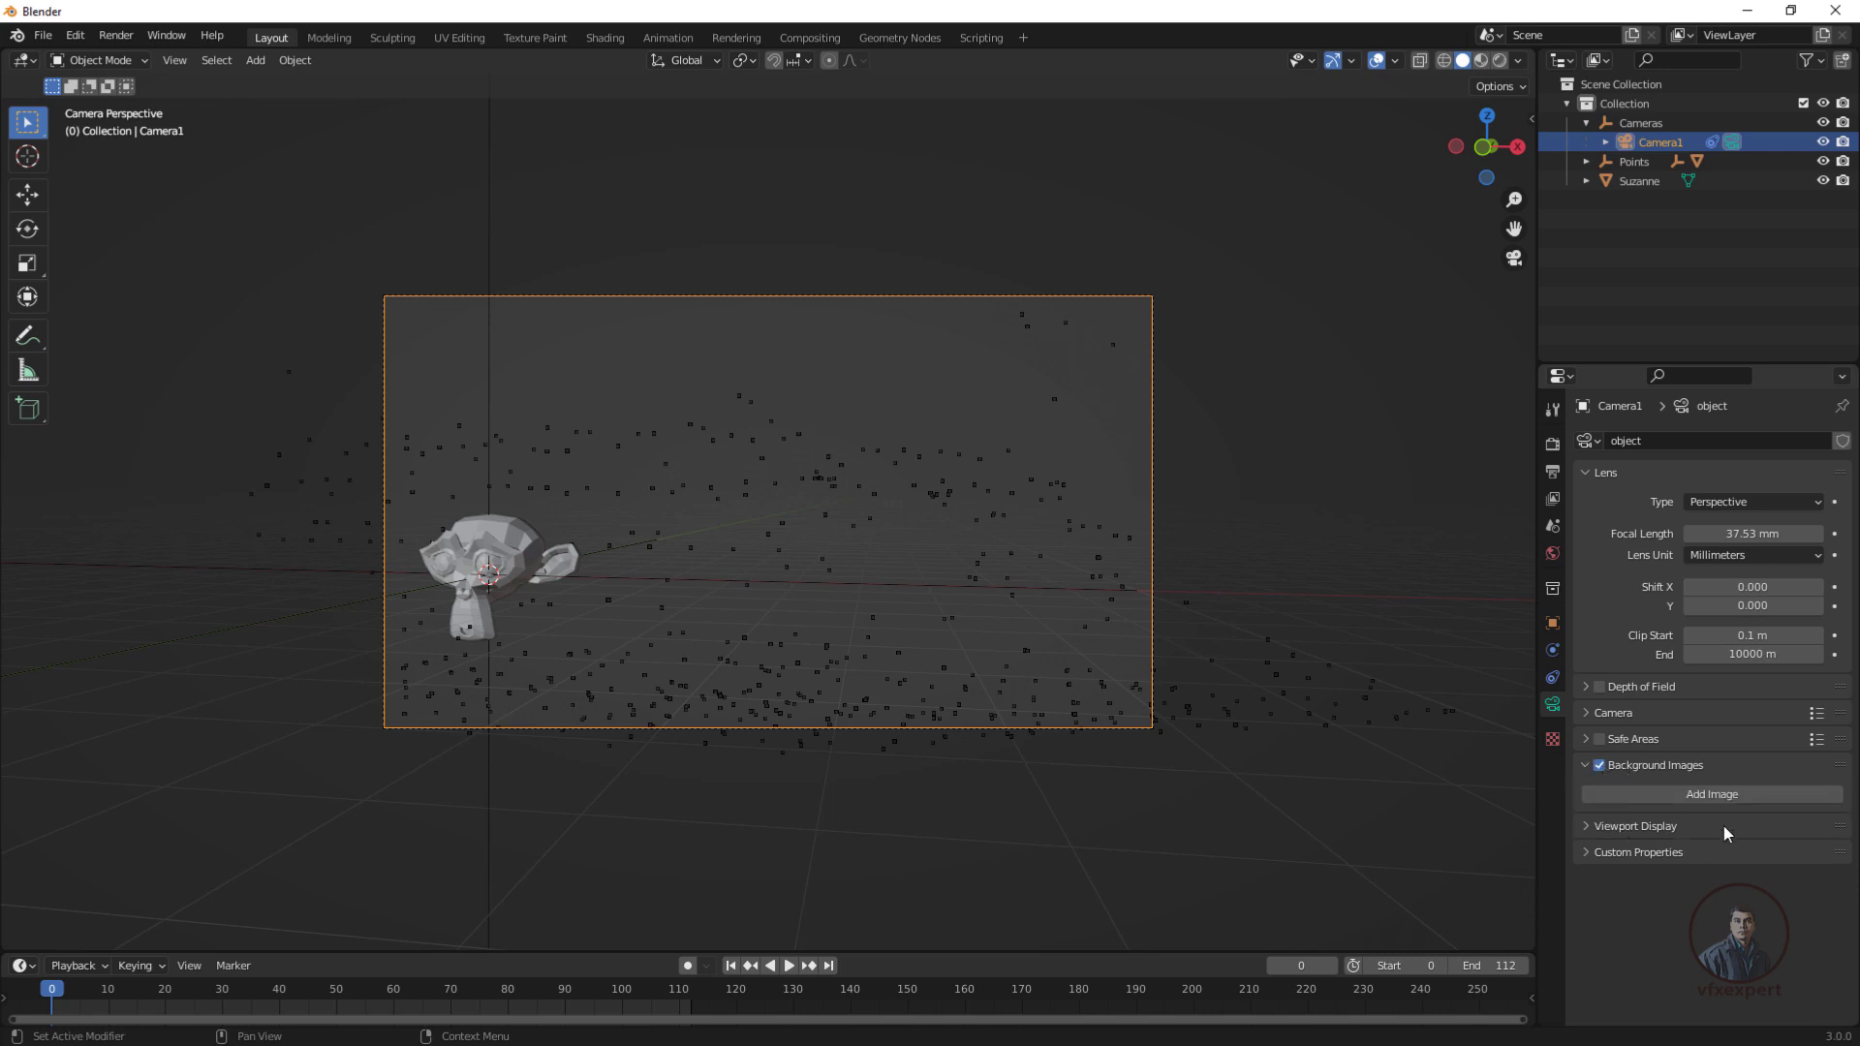
click(1707, 793)
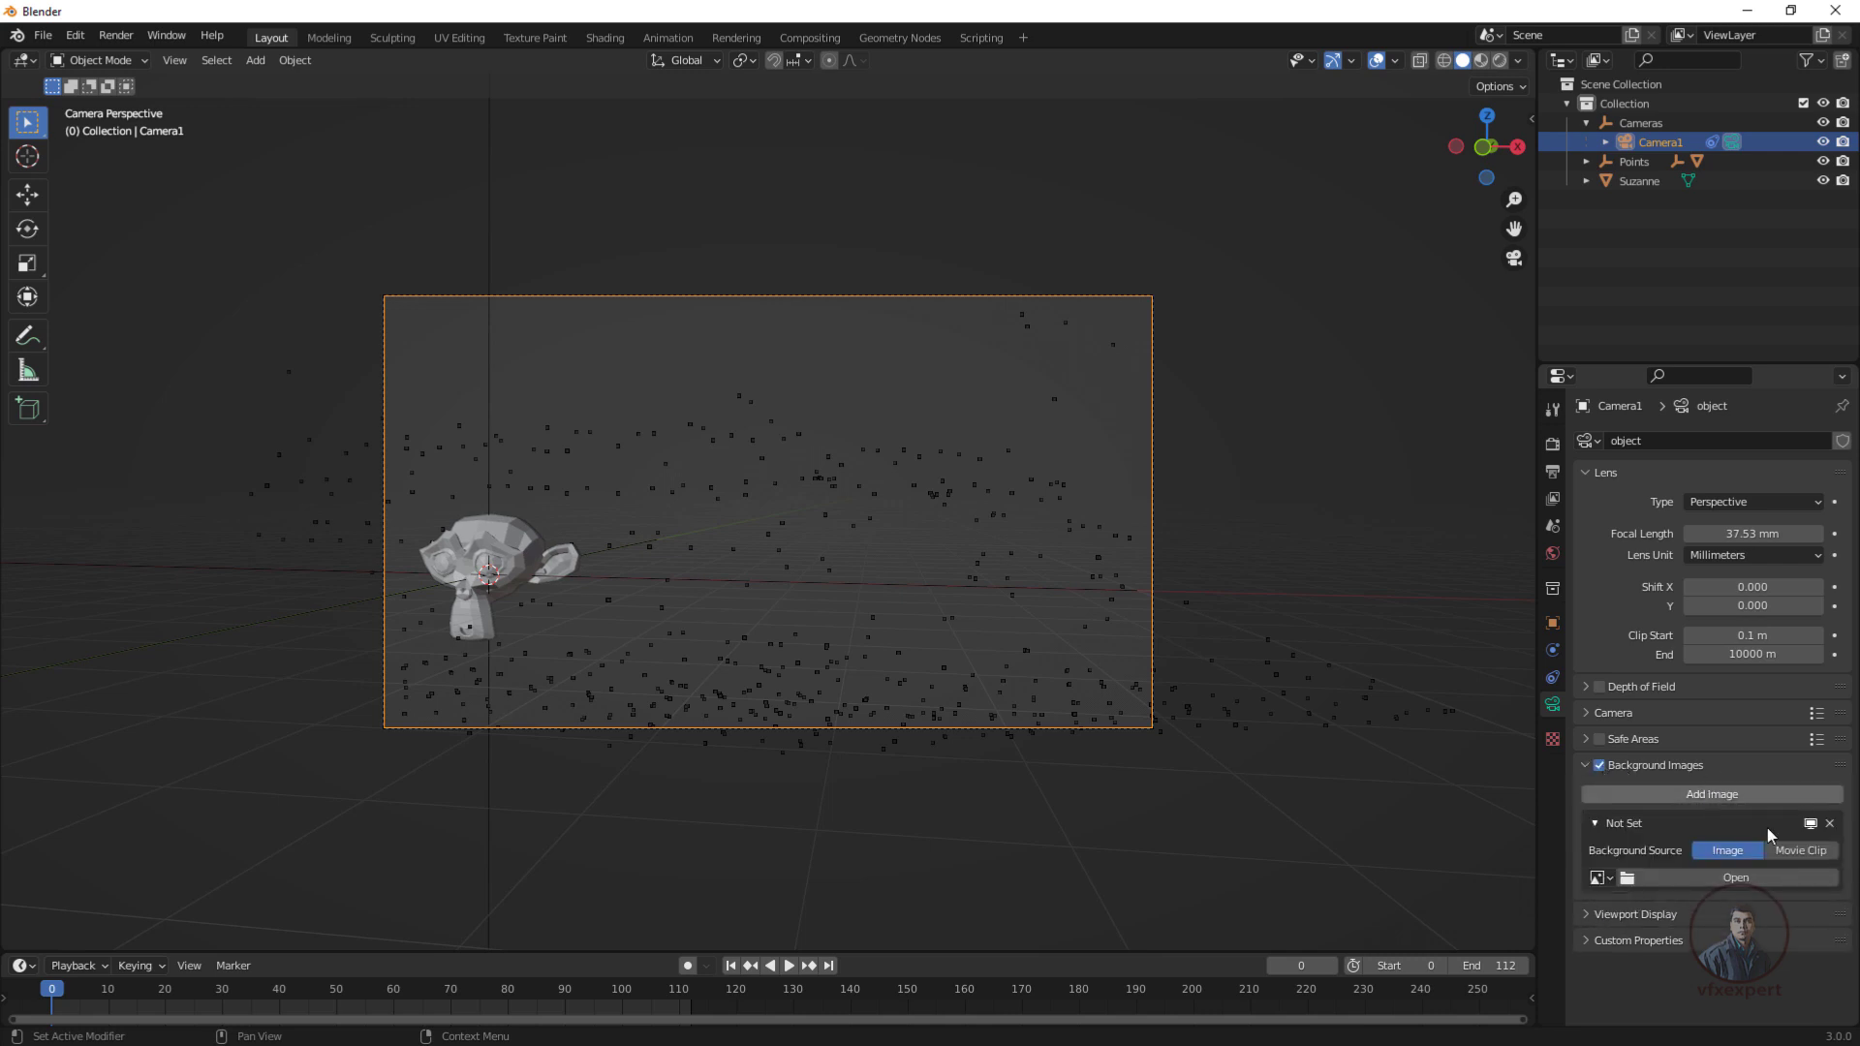
Load the nnnncar_parking .tif sequence from the car_parking folder as the camera background, leaving out nnnncar_parking.00000.tx.
click(1734, 878)
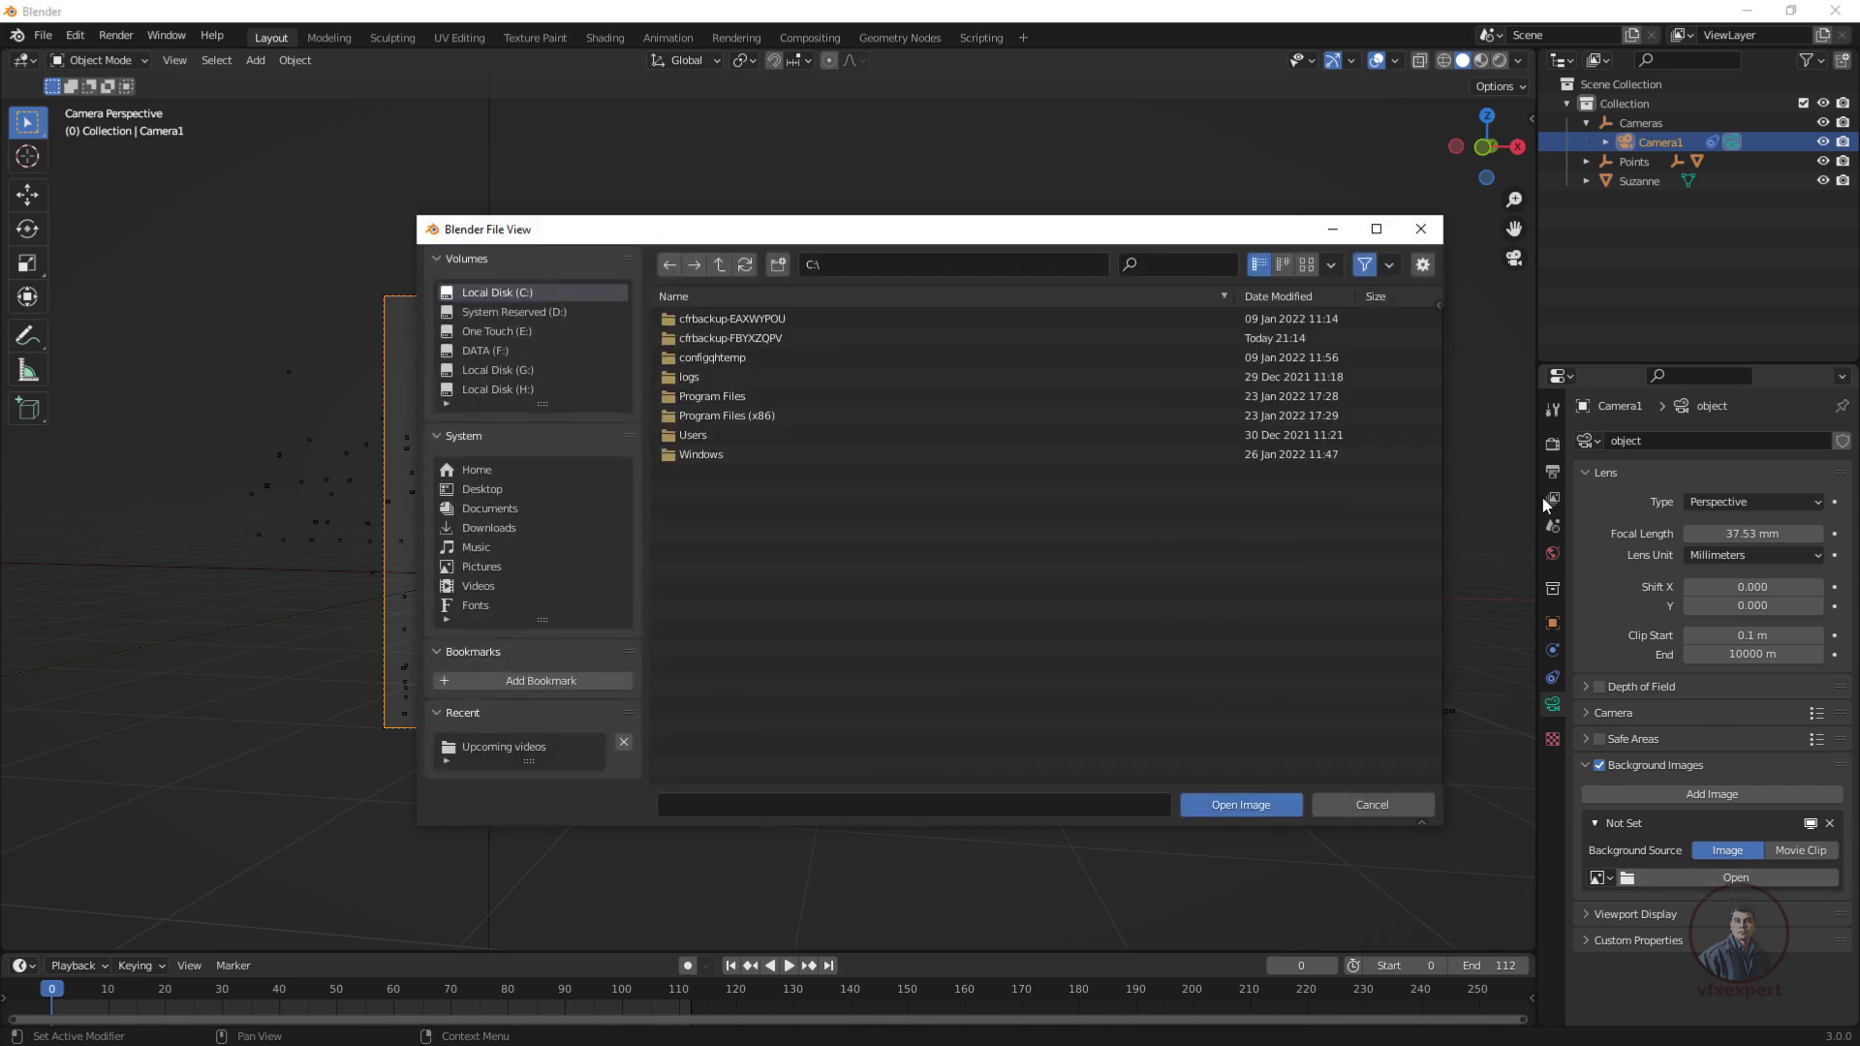
click(532, 754)
click(710, 339)
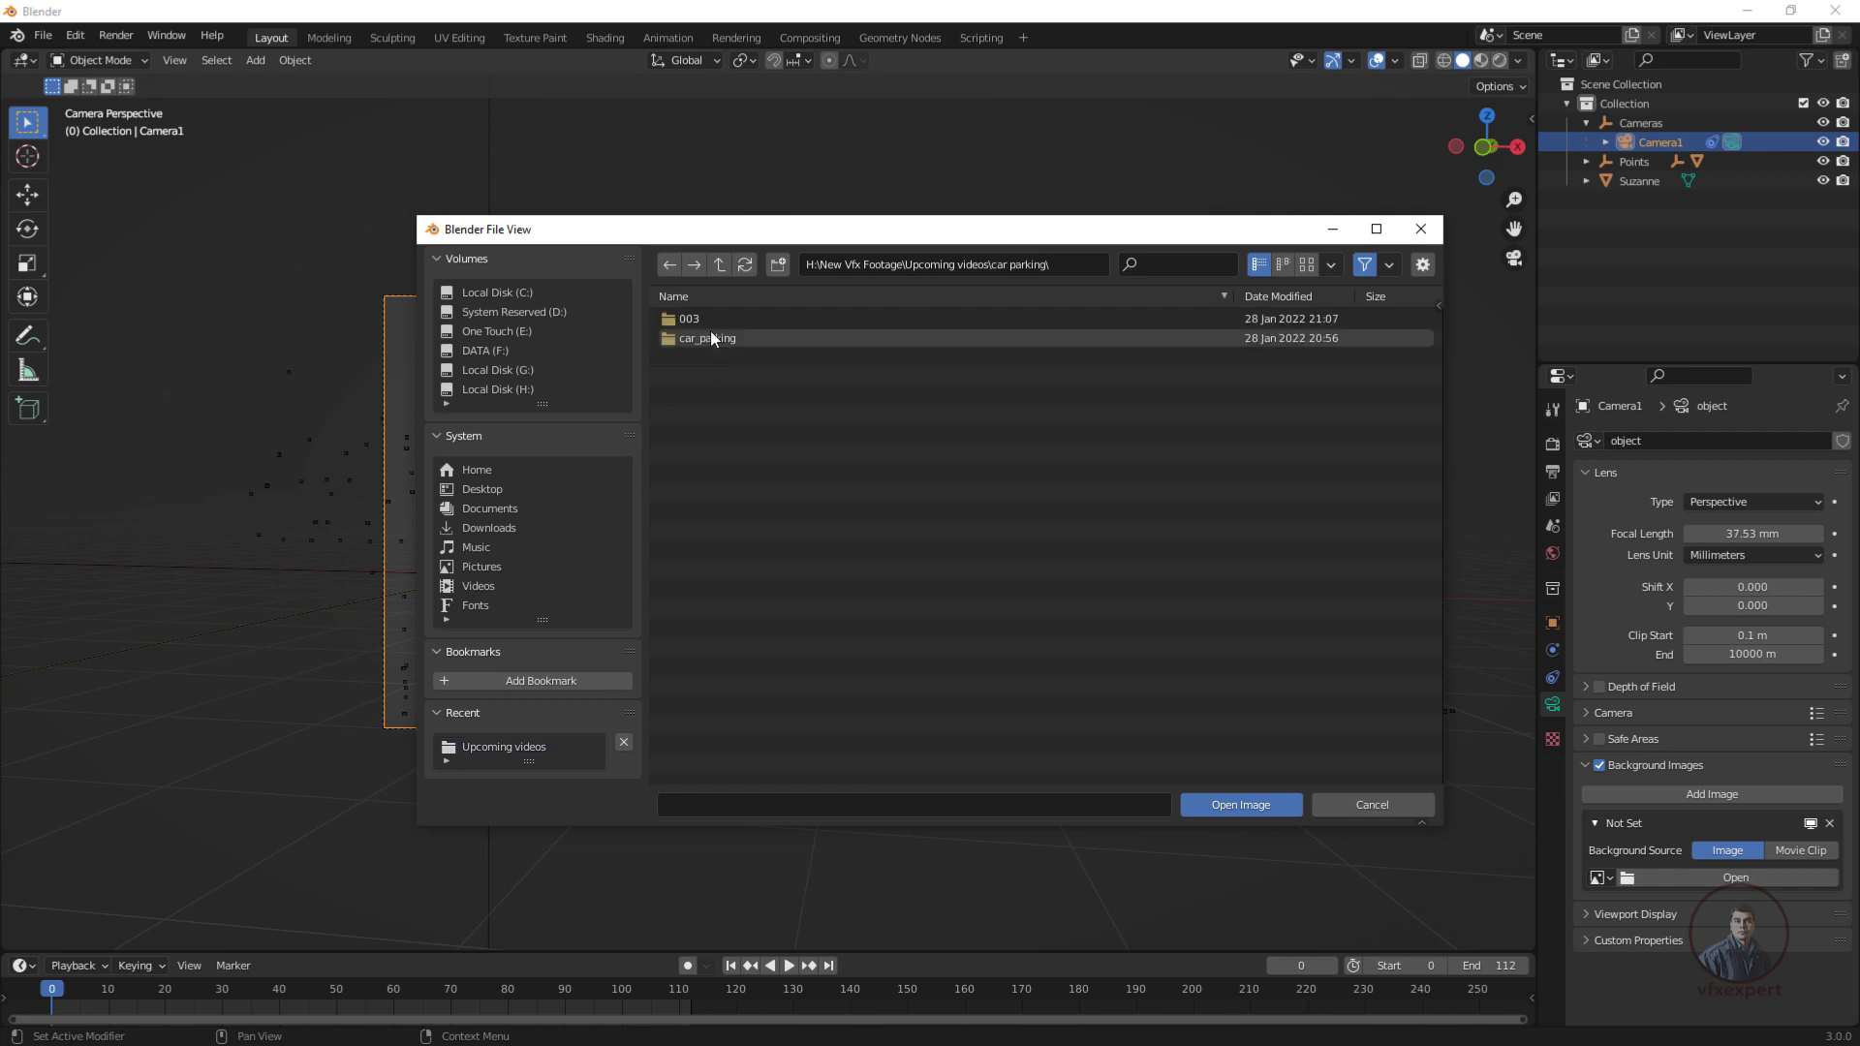
click(700, 340)
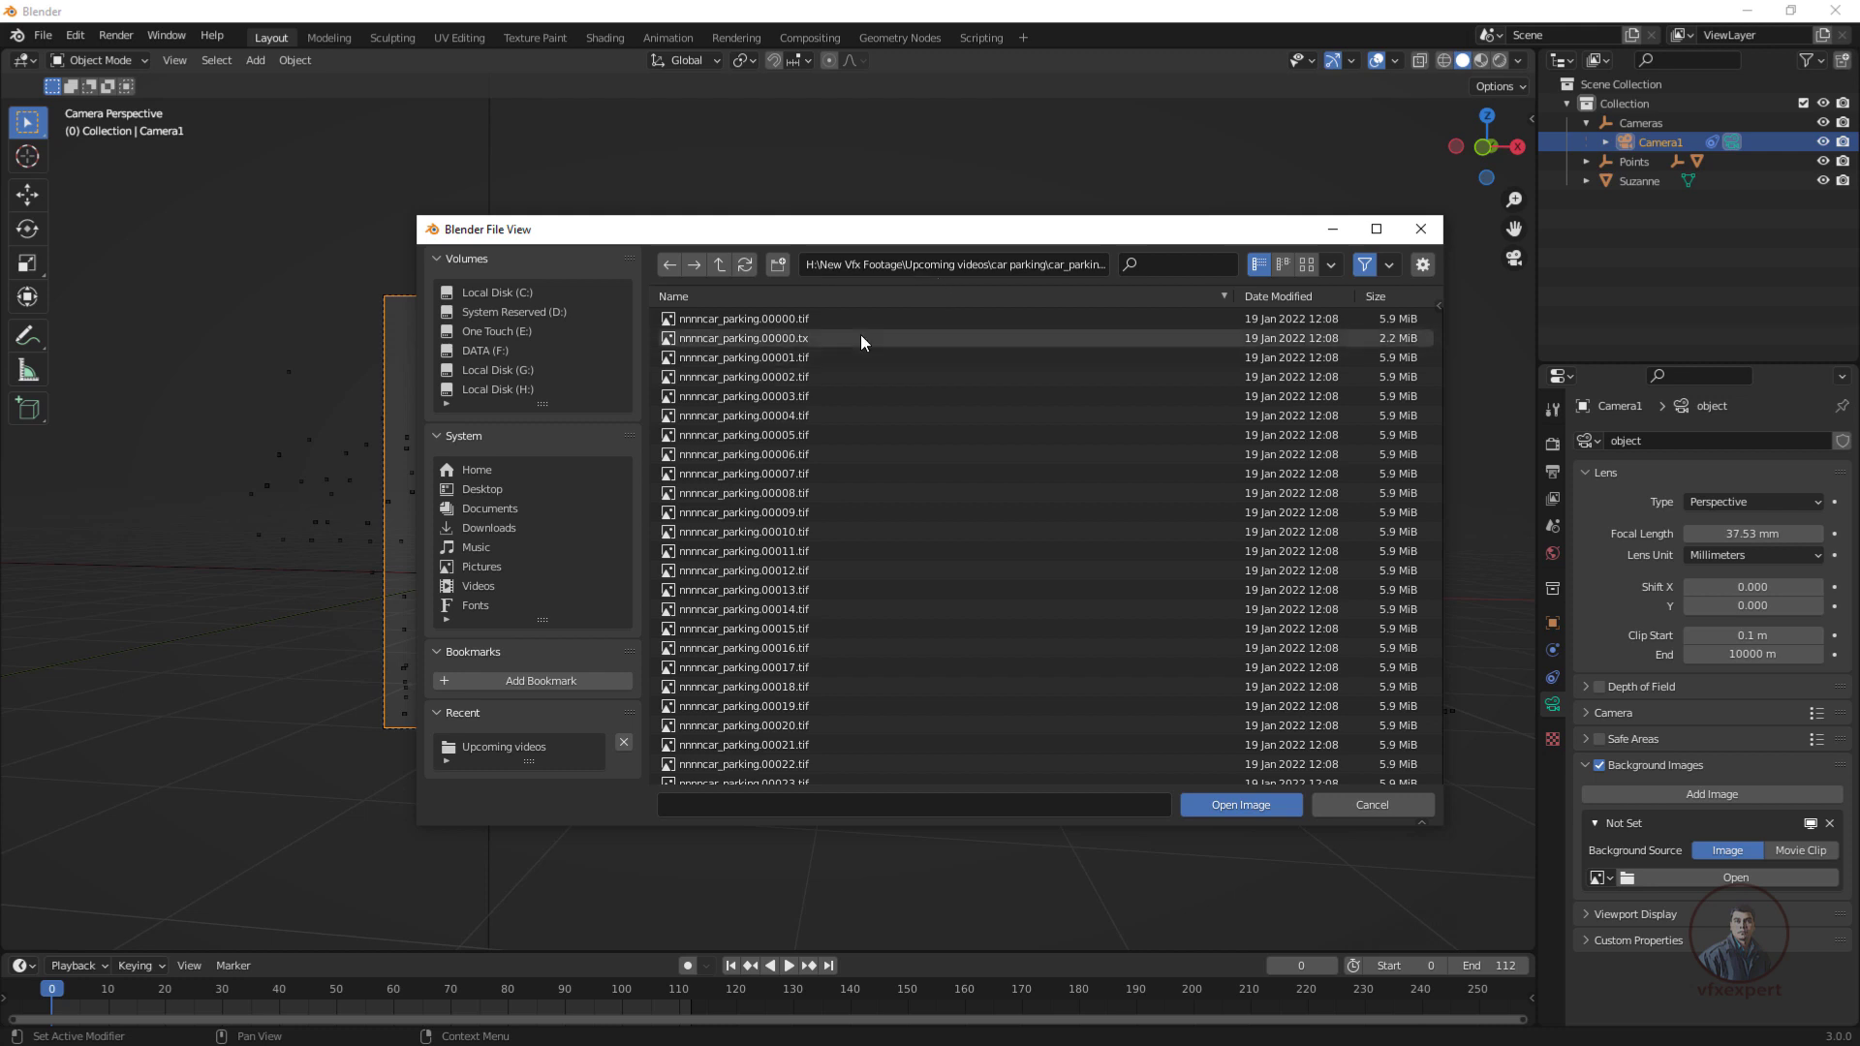
key(a)
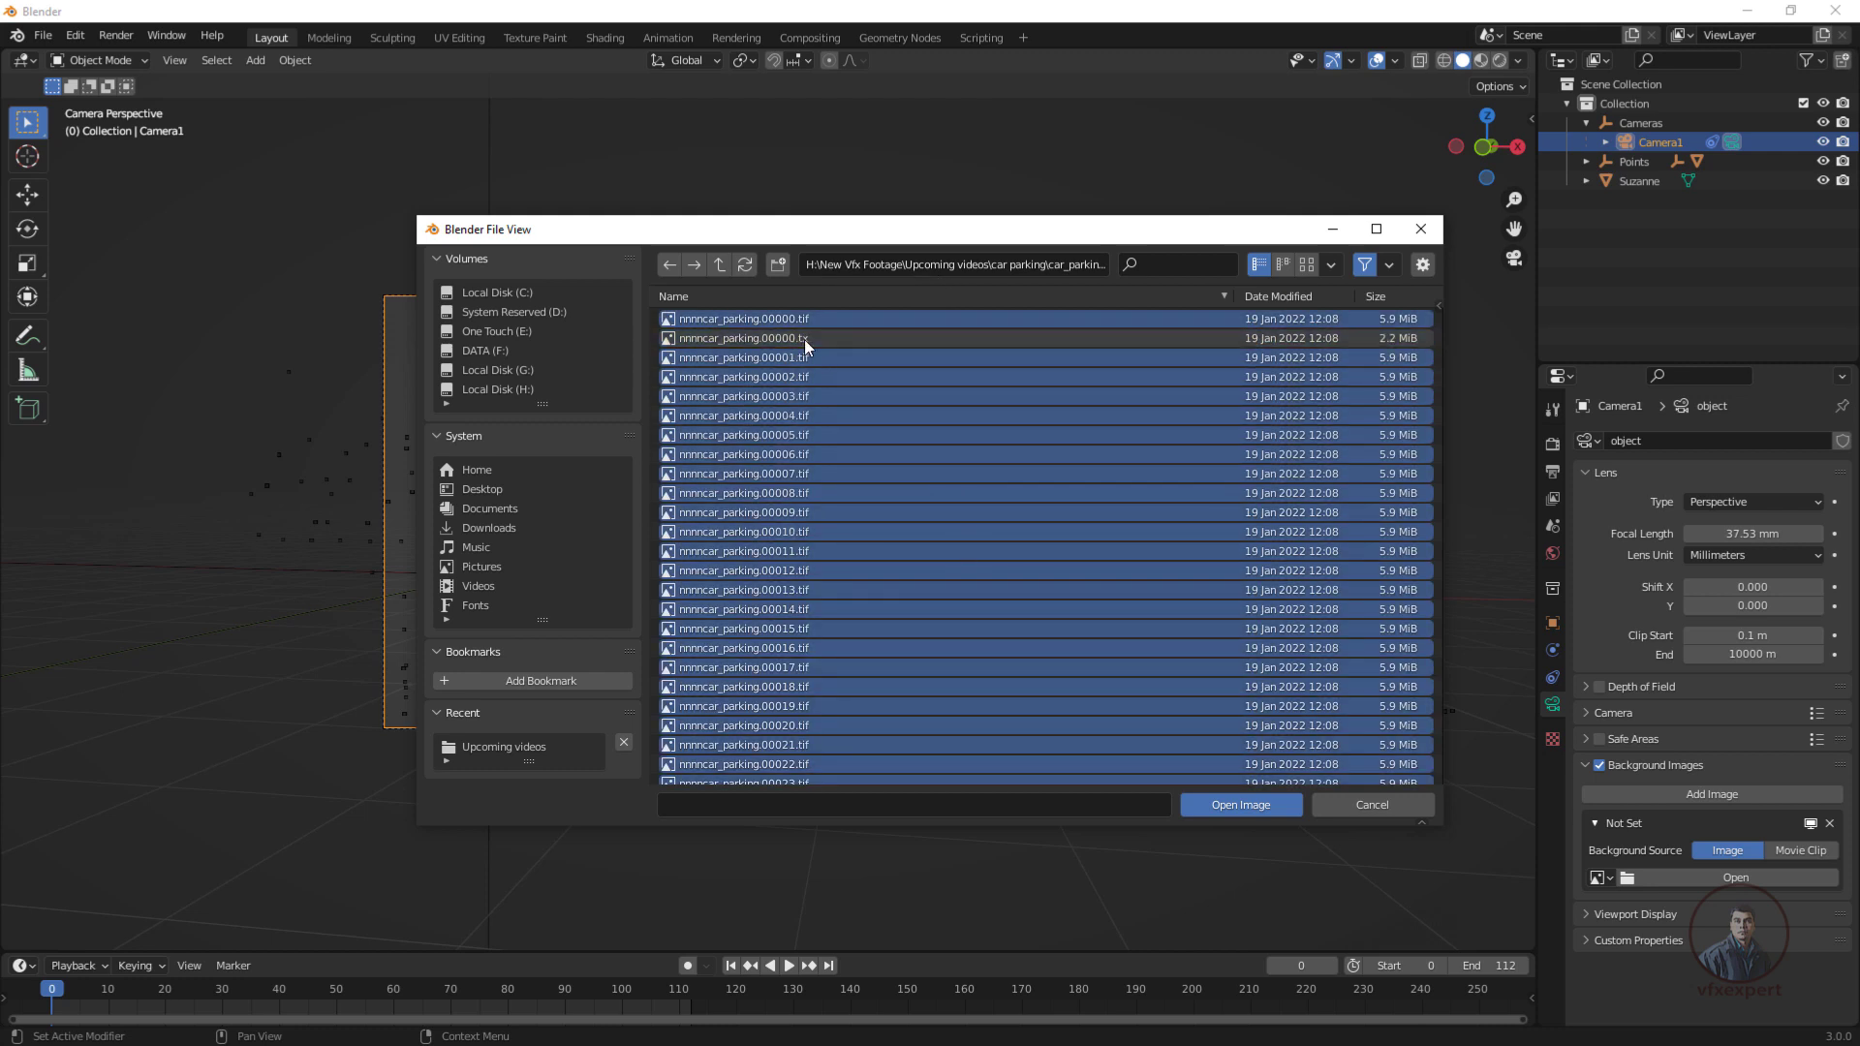
ctrl+click(803, 339)
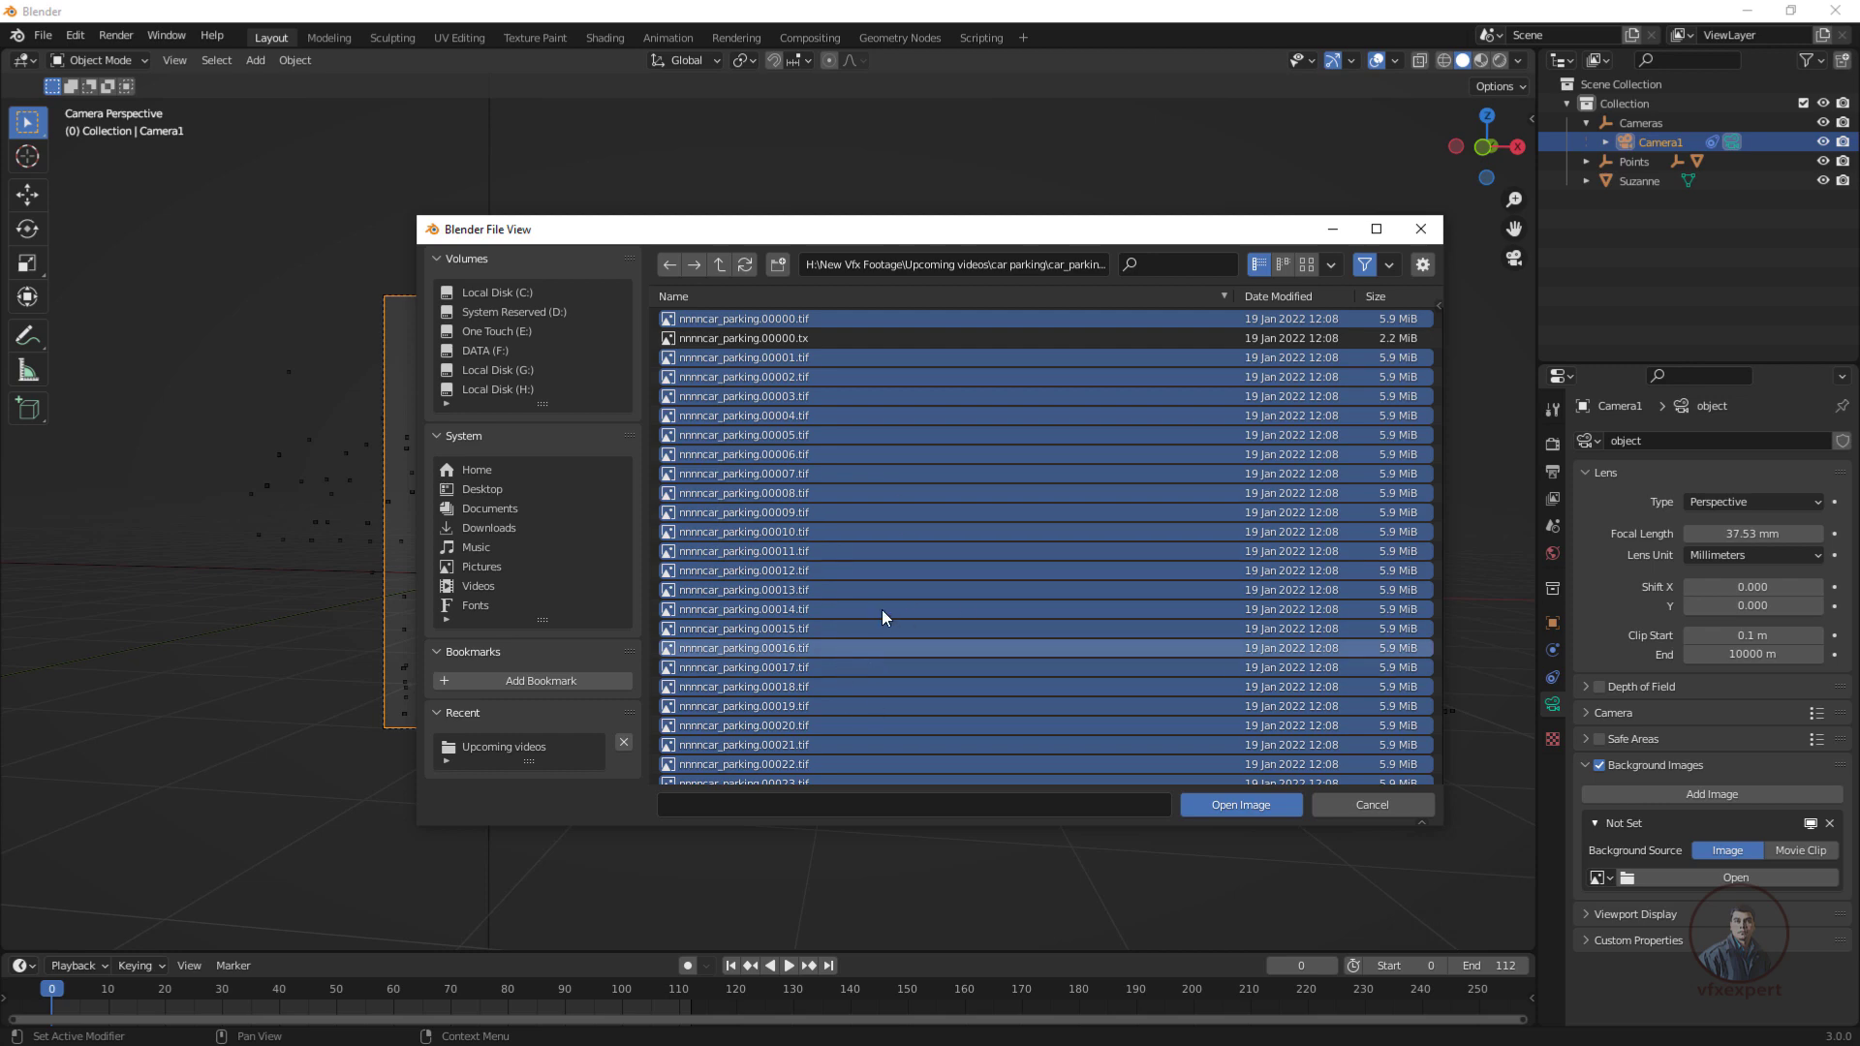
click(1239, 806)
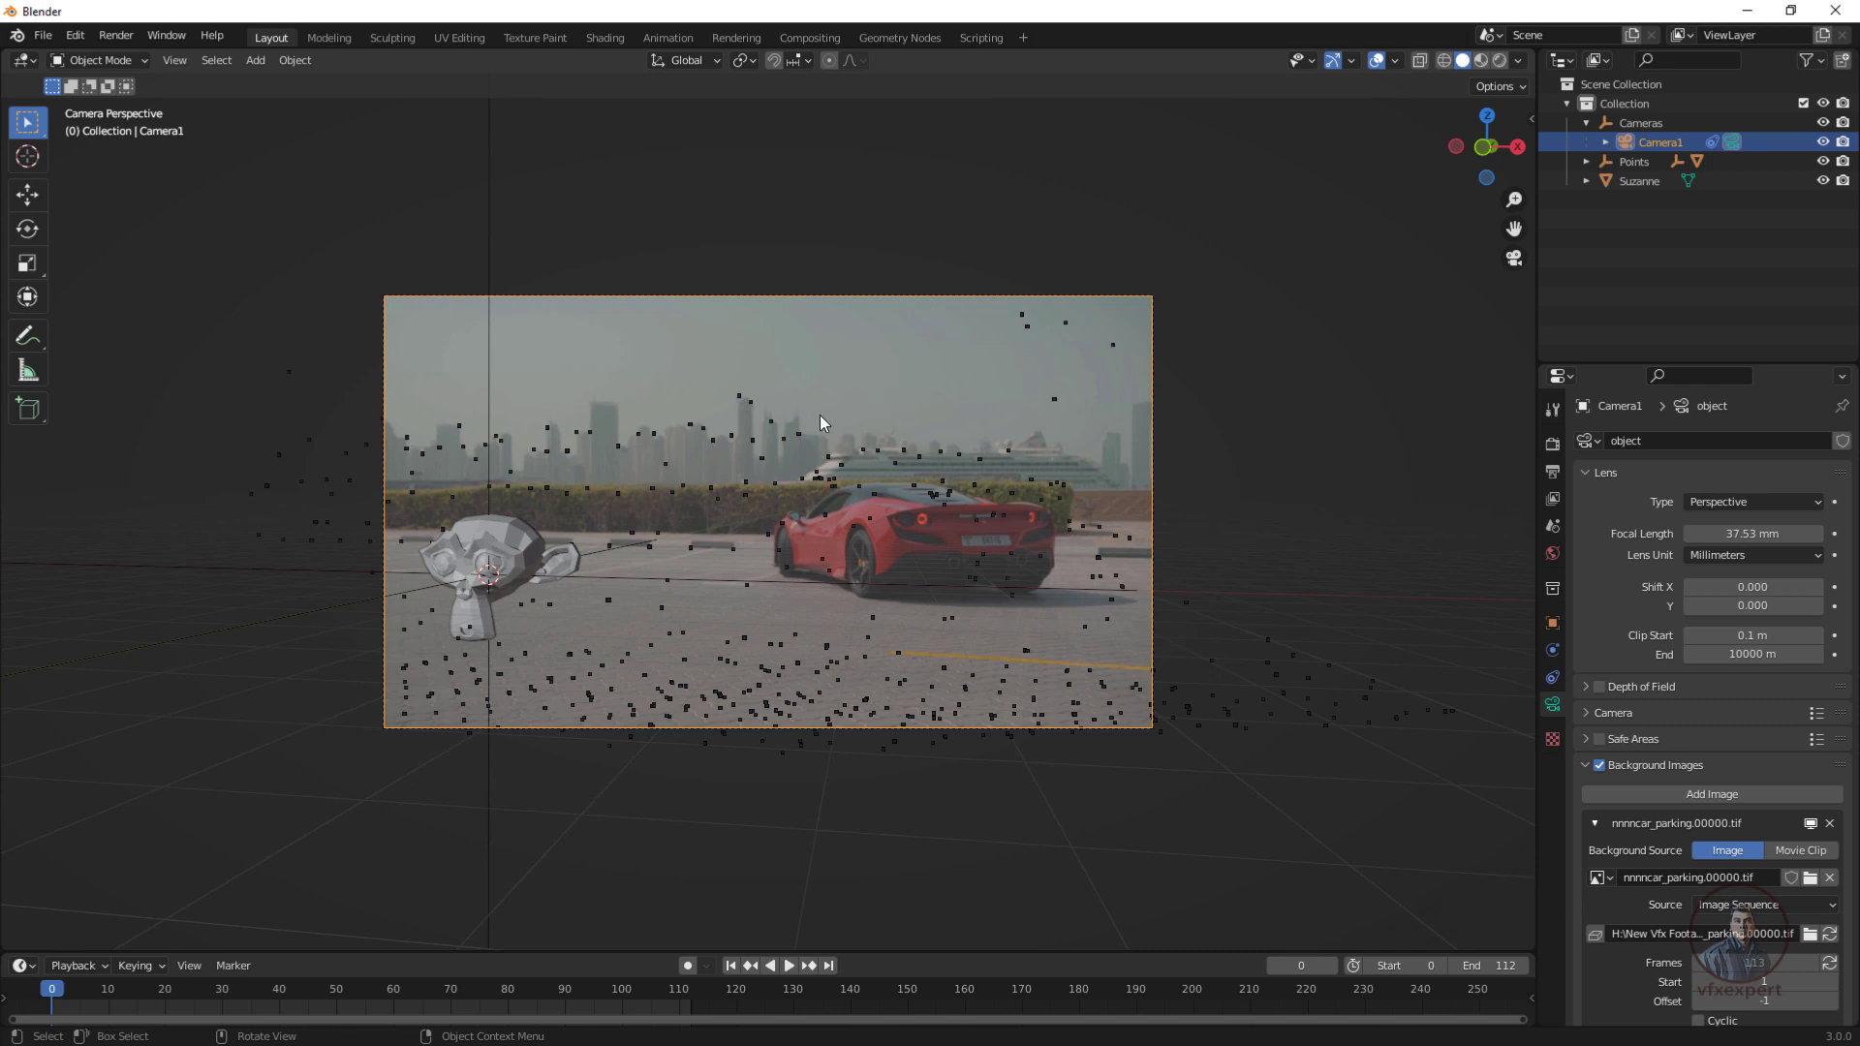
Play the opening frames through the camera to check the monkey and points against the footage.
scroll(839, 441, up, 2)
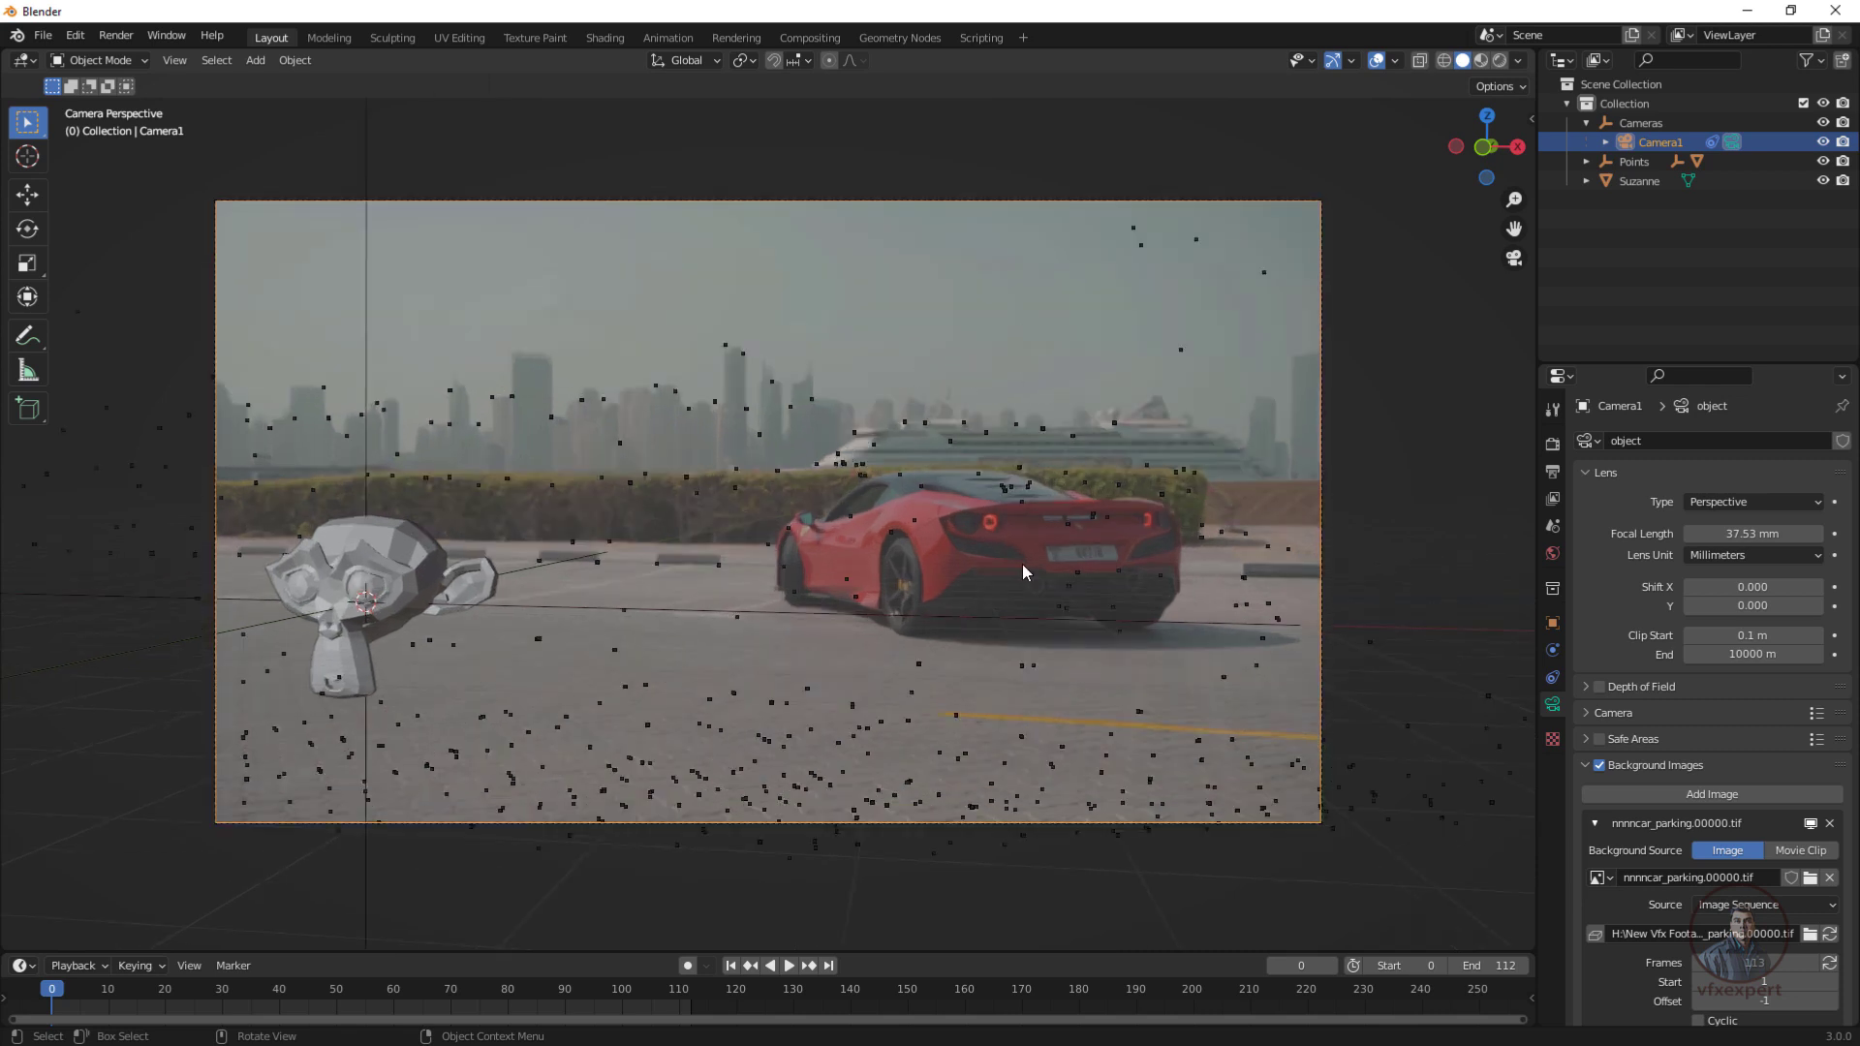
click(790, 966)
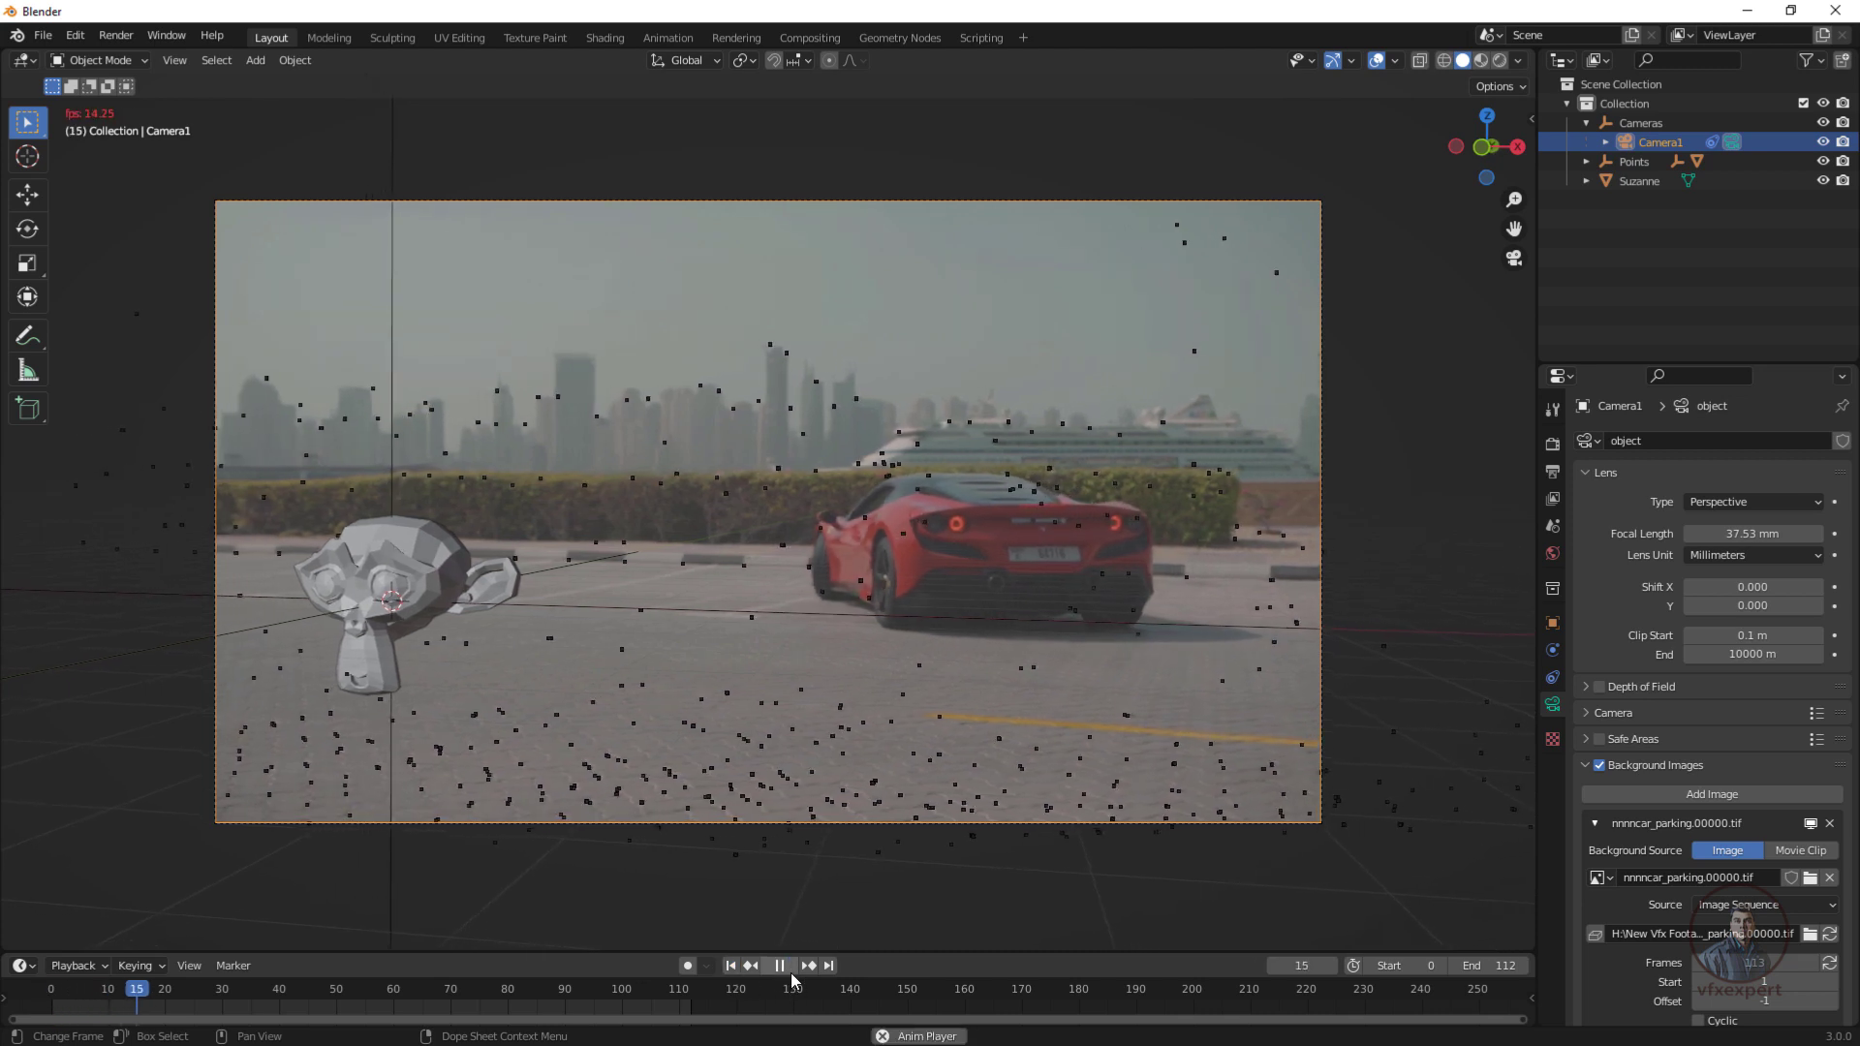
click(790, 972)
Select the monkey, leave the camera view, and raise the monkey along Z above the scene origin.
click(479, 598)
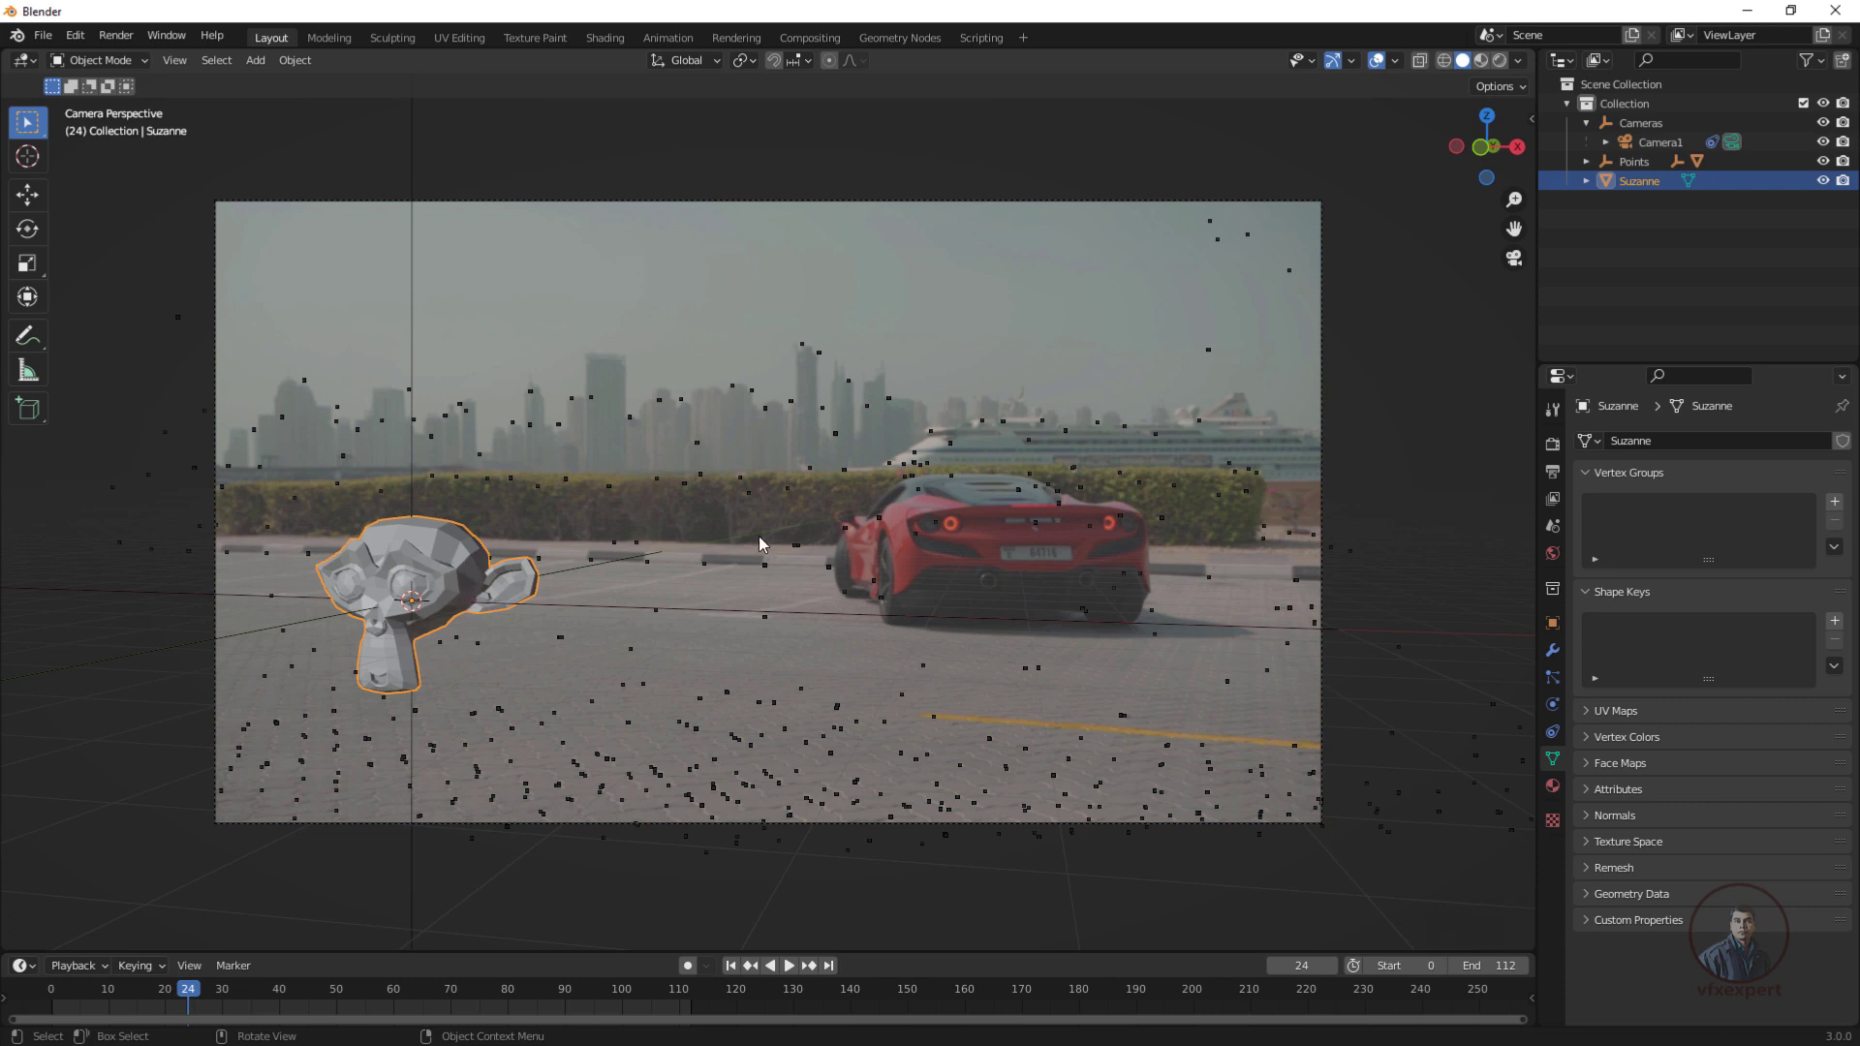
click(1514, 258)
middle_drag(852, 435, 804, 531)
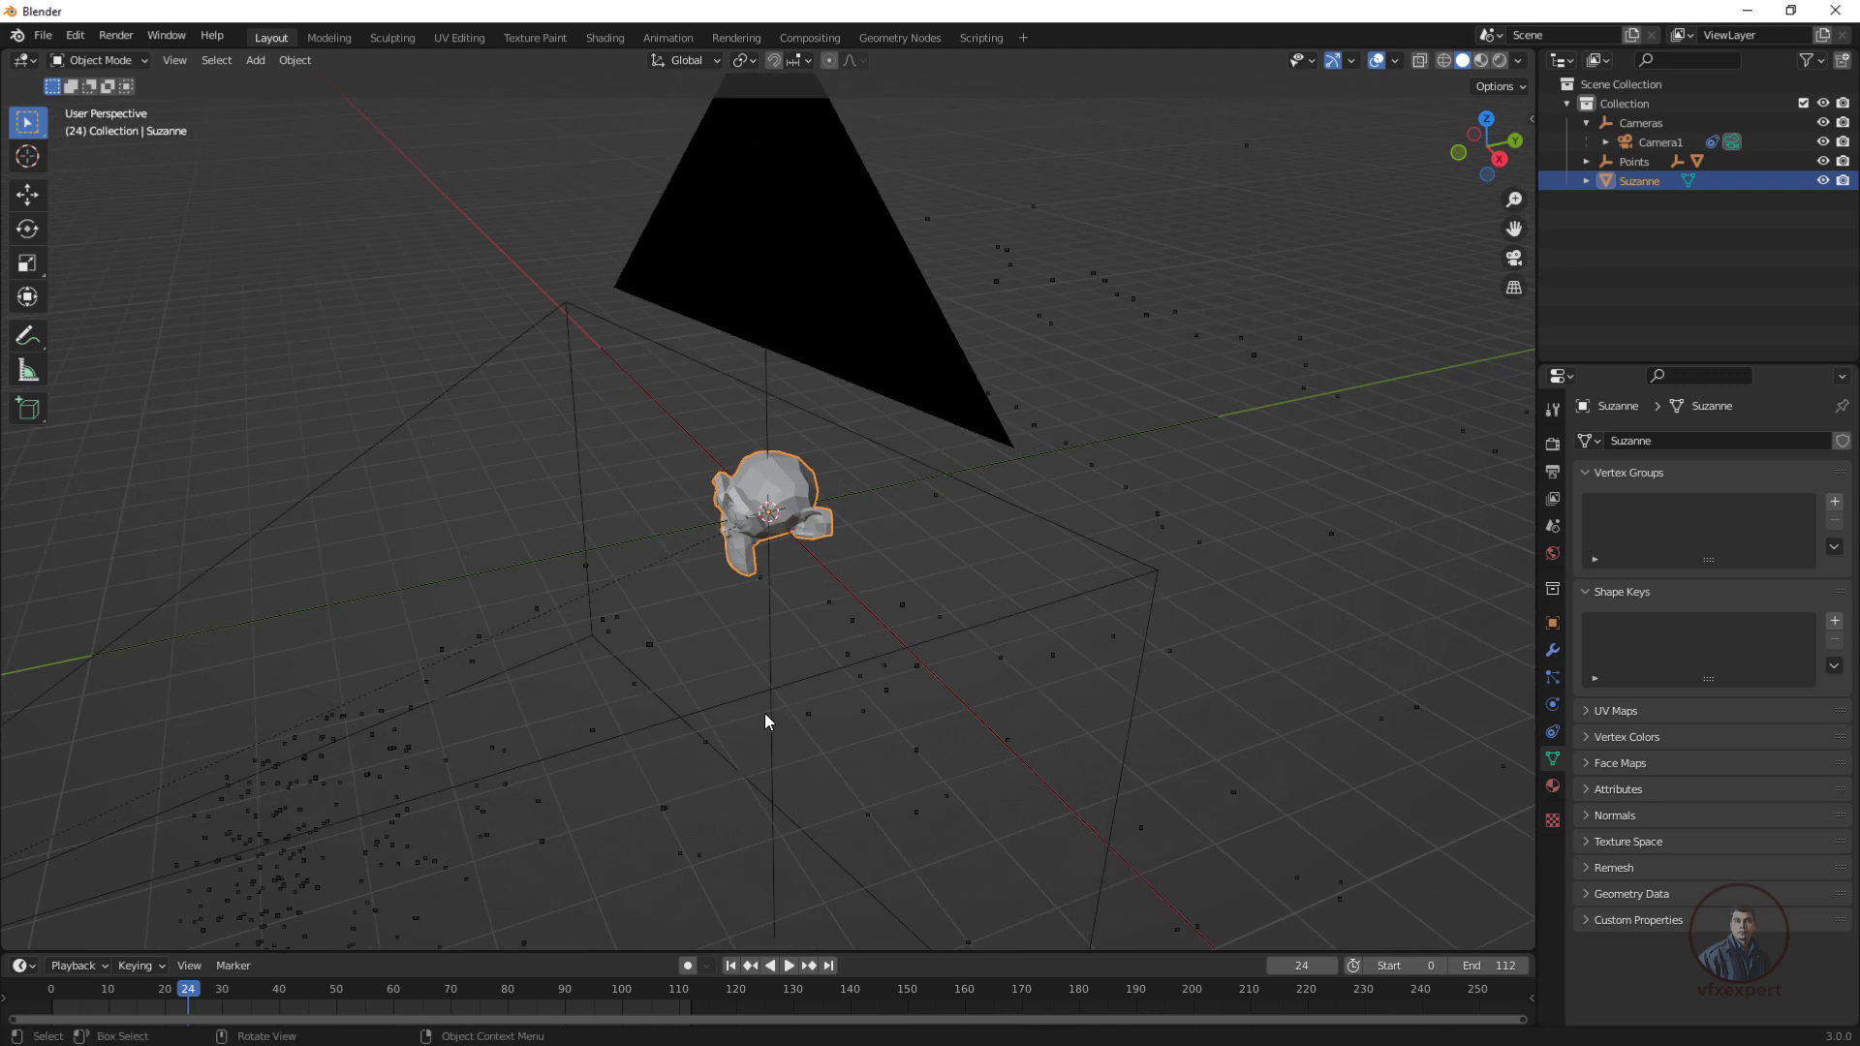
middle_drag(765, 717, 930, 679)
scroll(872, 620, up, 3)
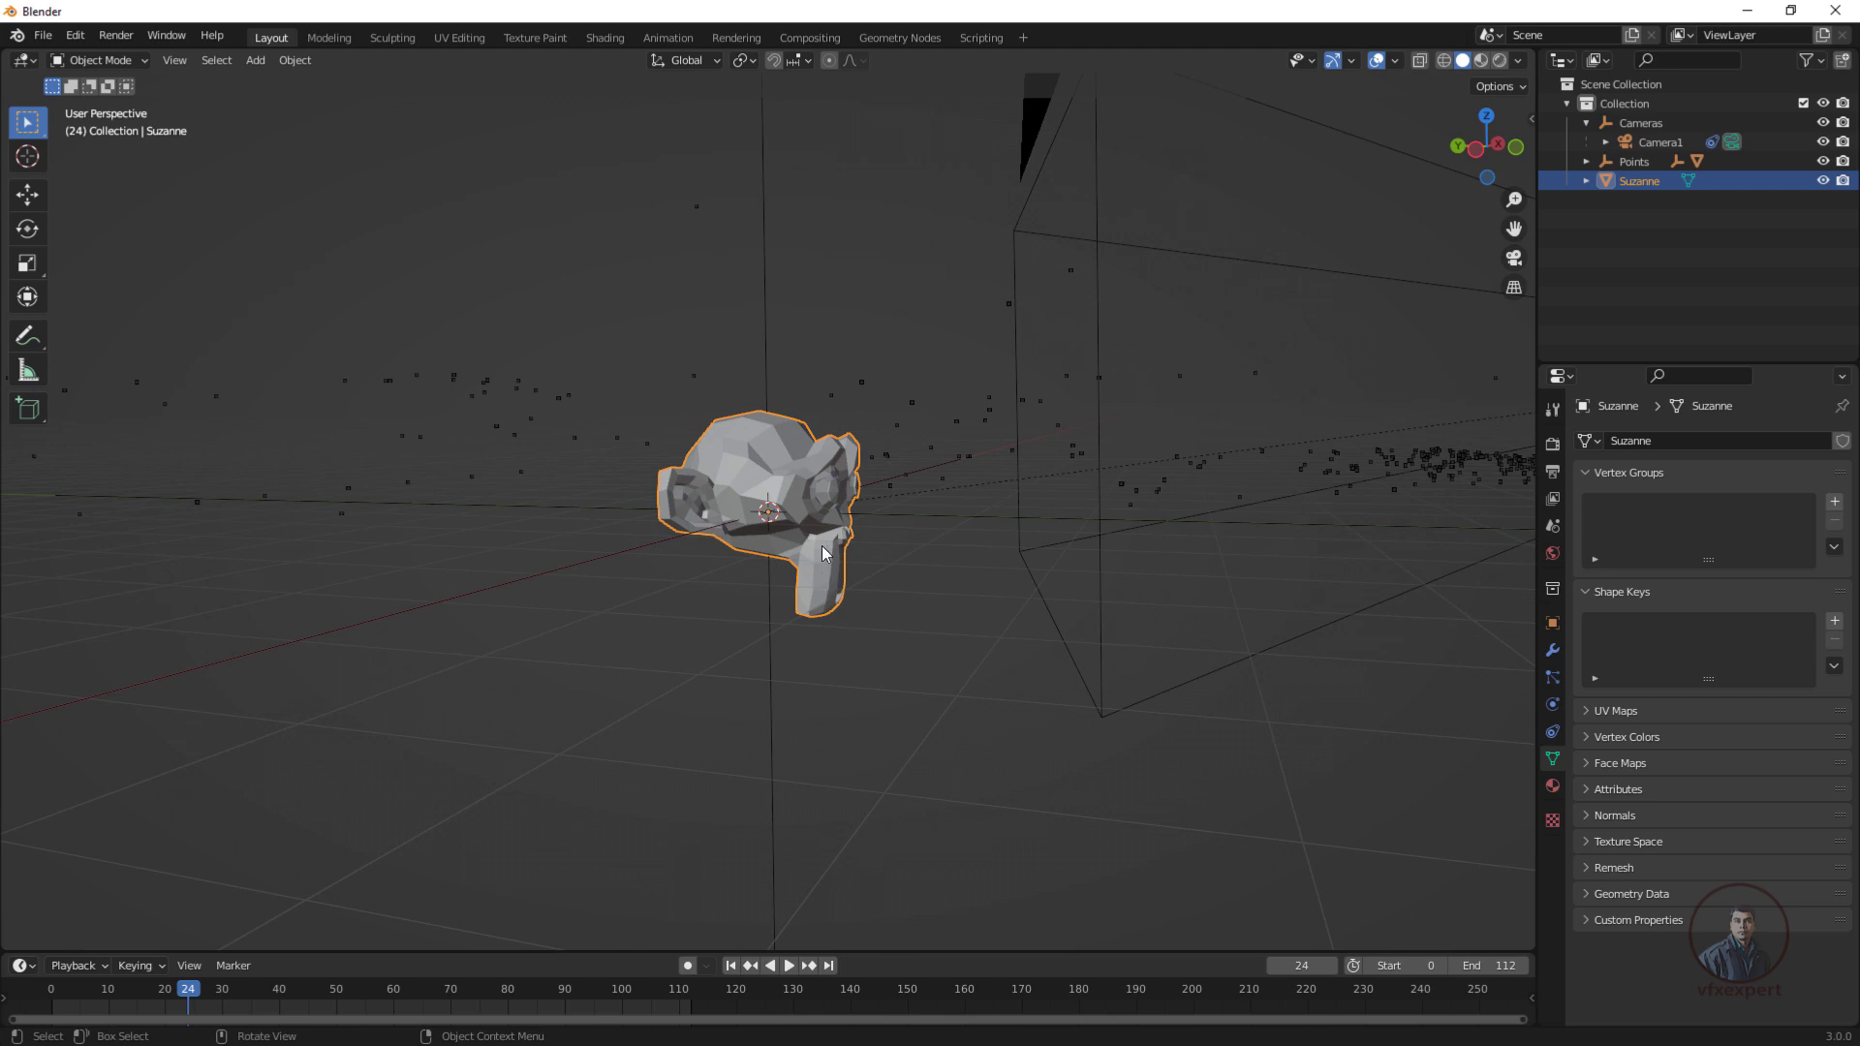
key(g)
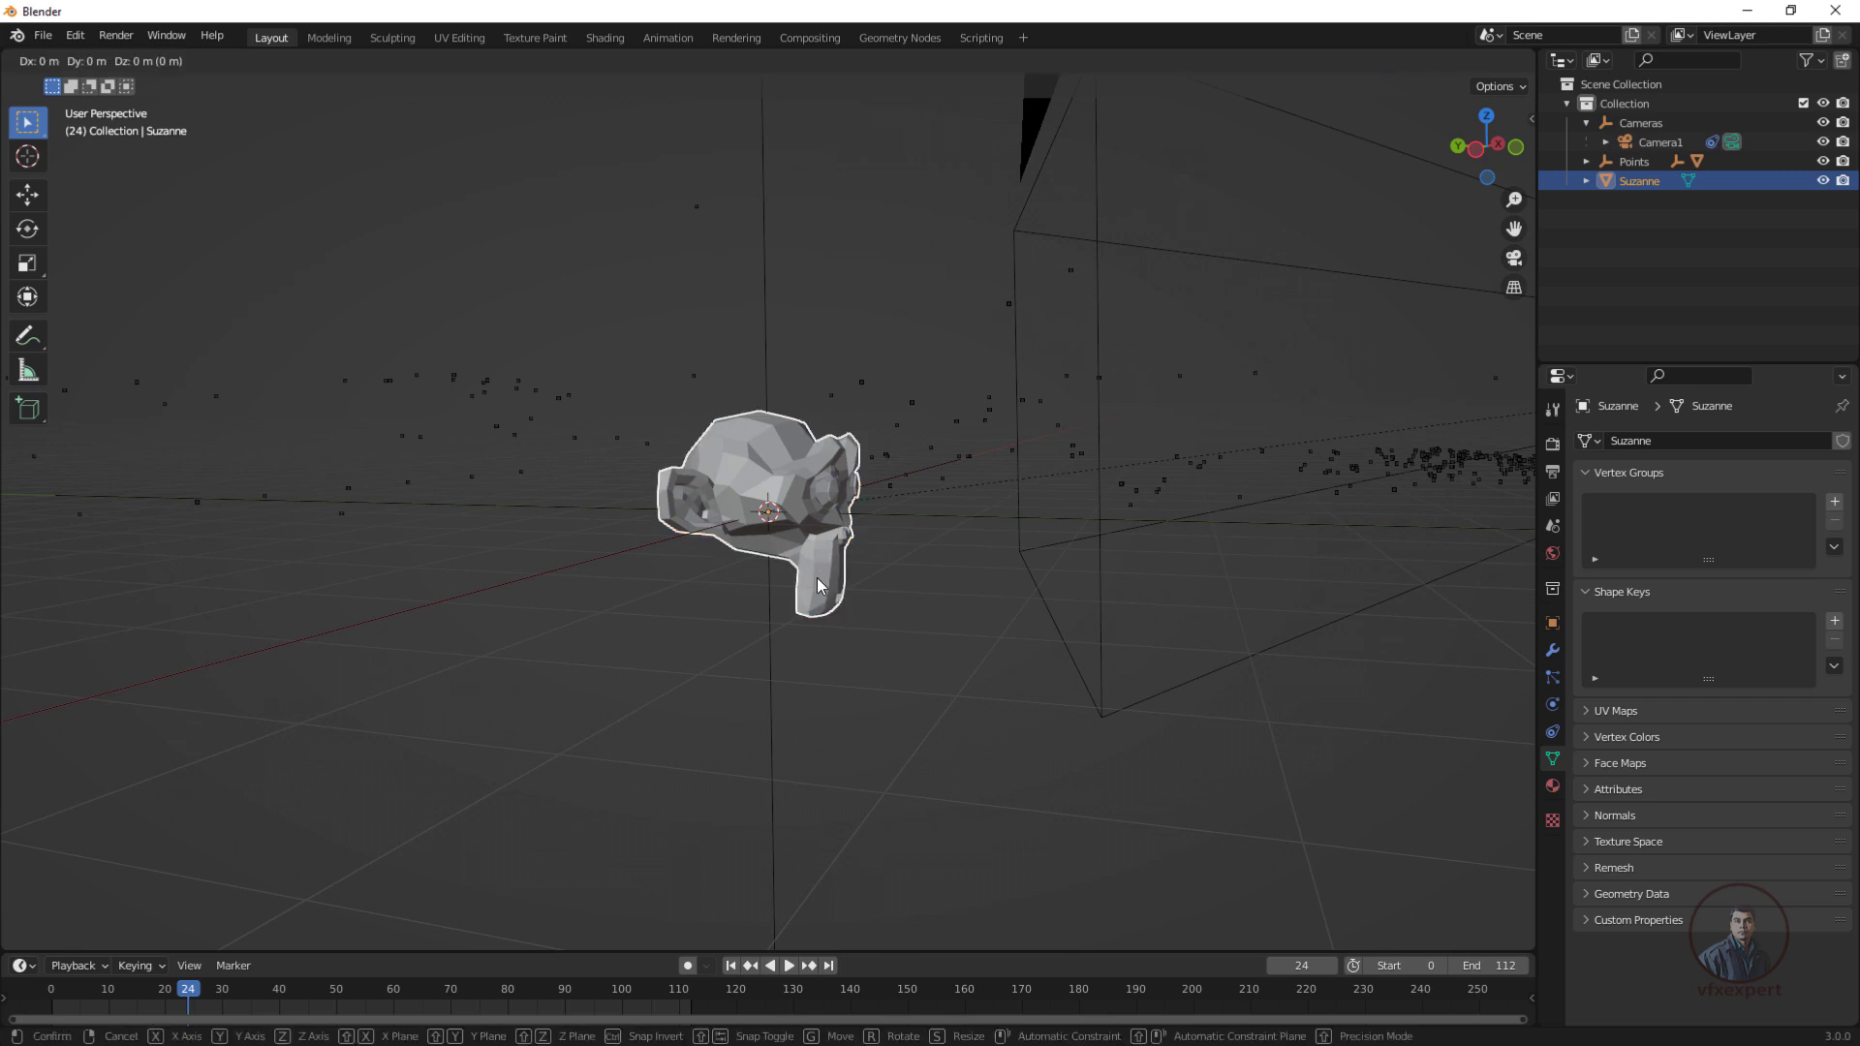
key(z)
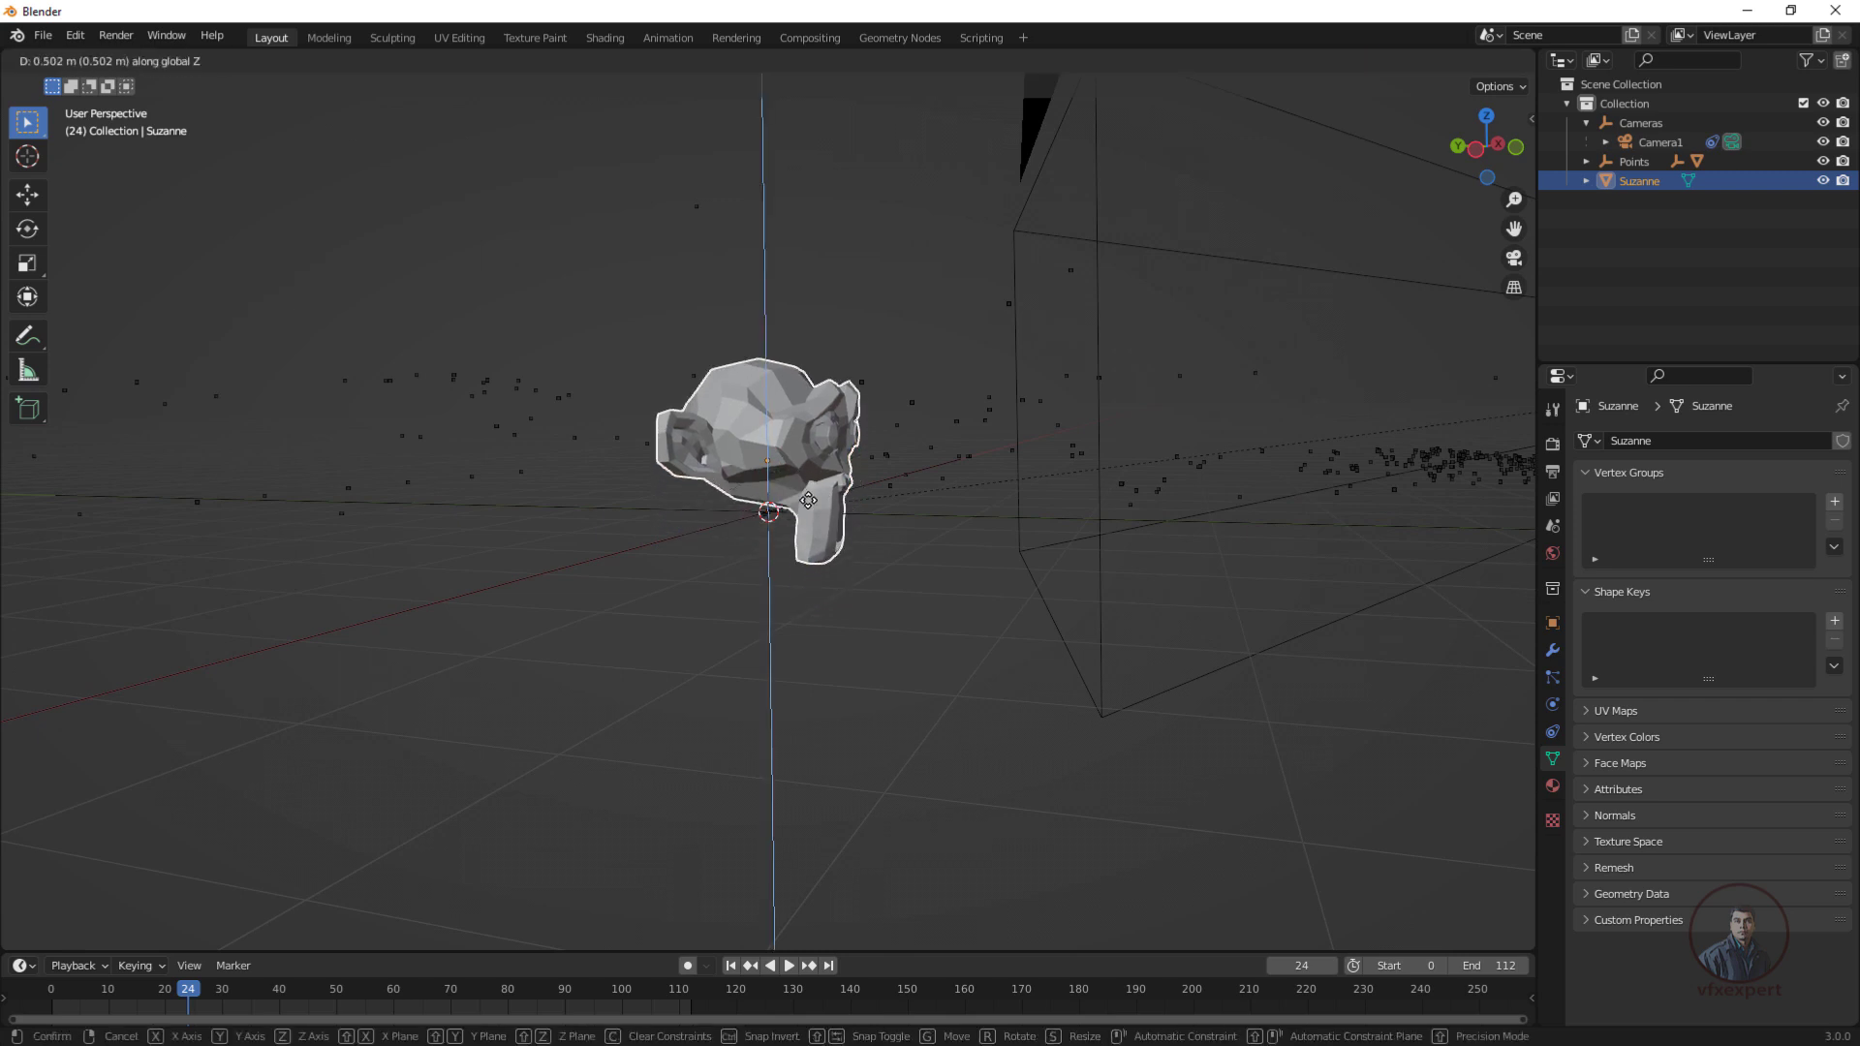
click(805, 453)
Lower the monkey about 0.13 m along Z so its chin rests at the origin, then return to the camera view and deselect it.
middle_drag(903, 723, 784, 597)
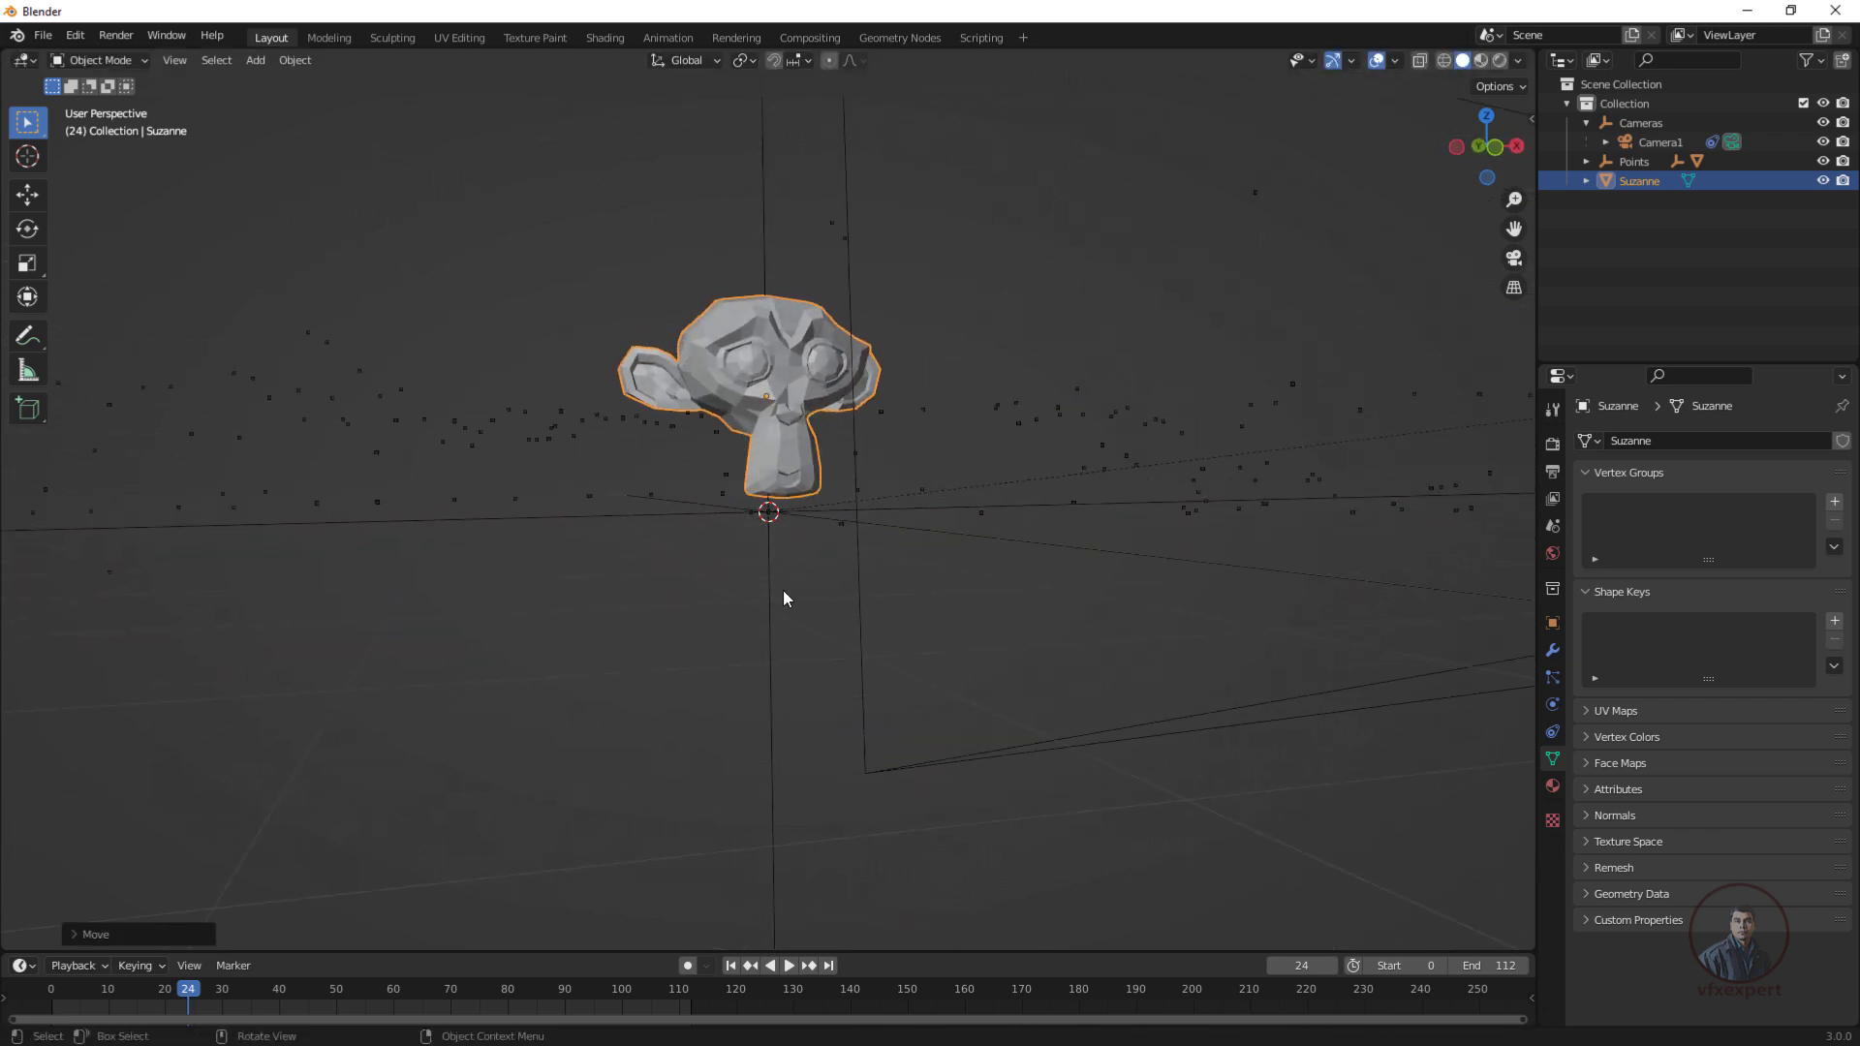
key(g)
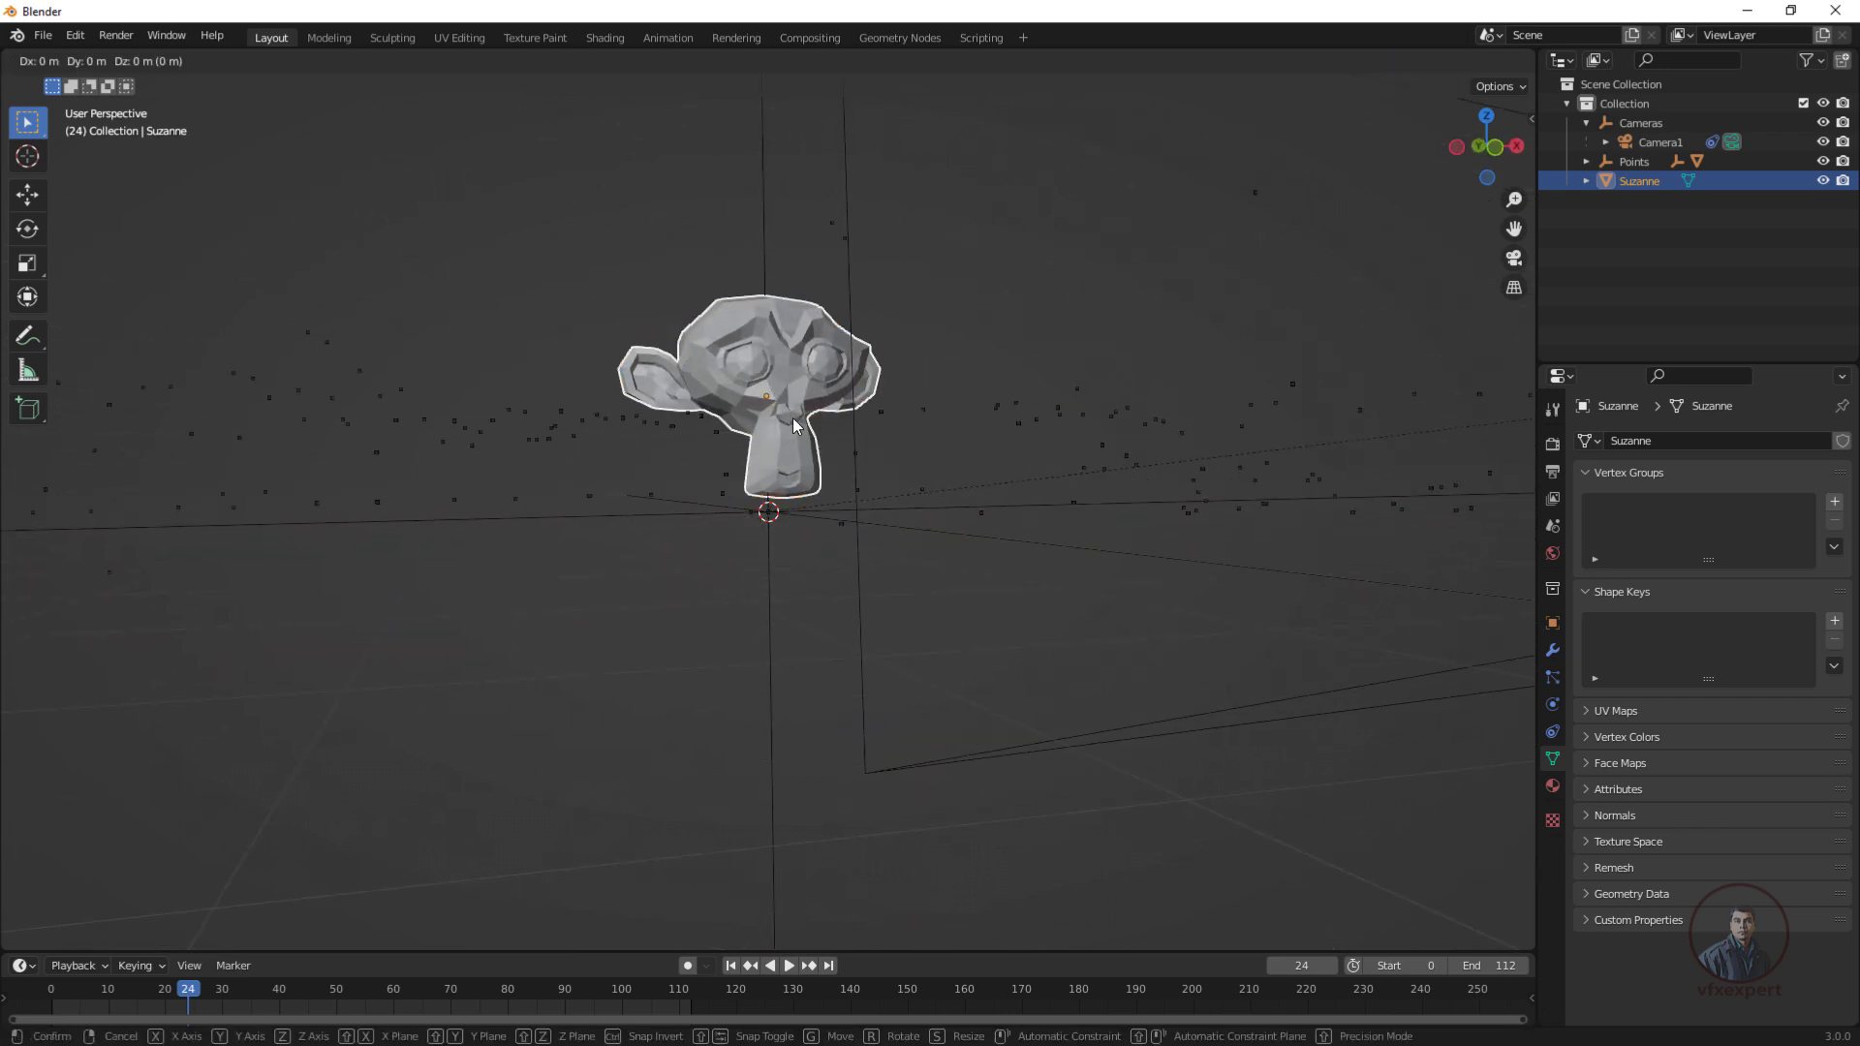
key(z)
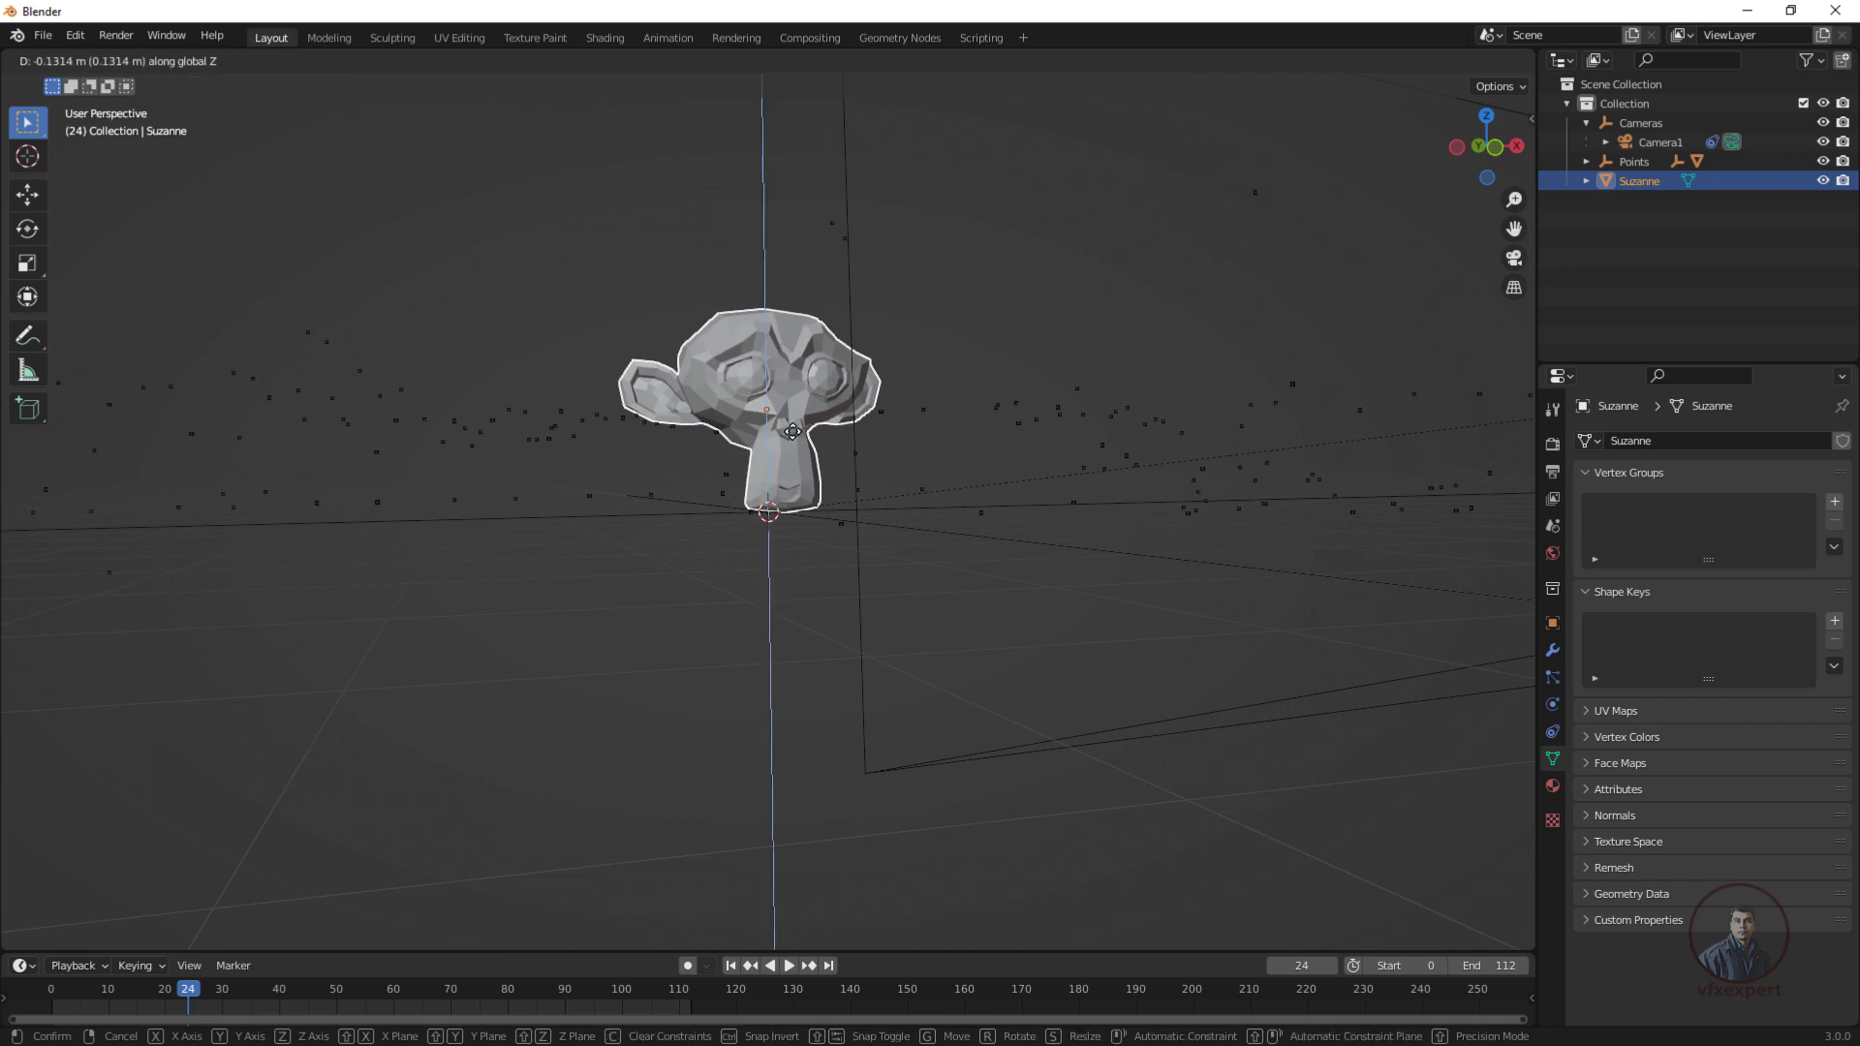
click(792, 431)
click(1513, 257)
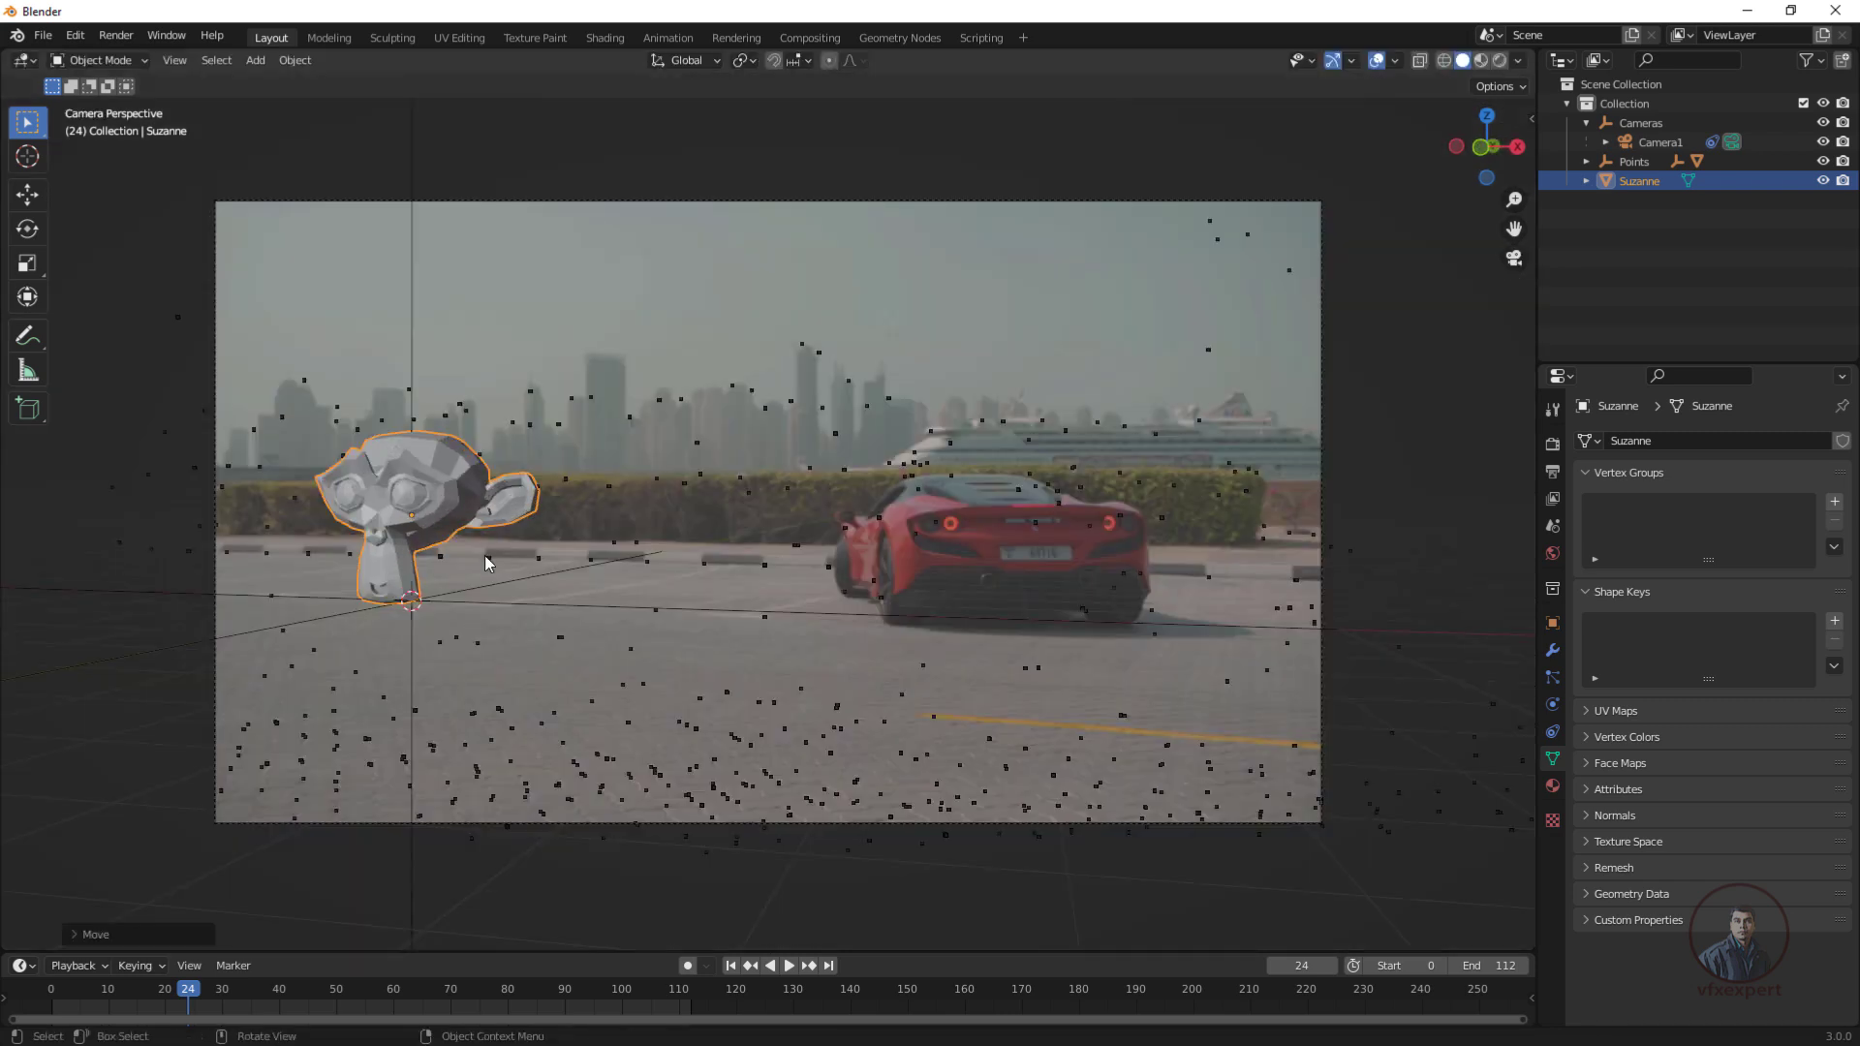
click(487, 624)
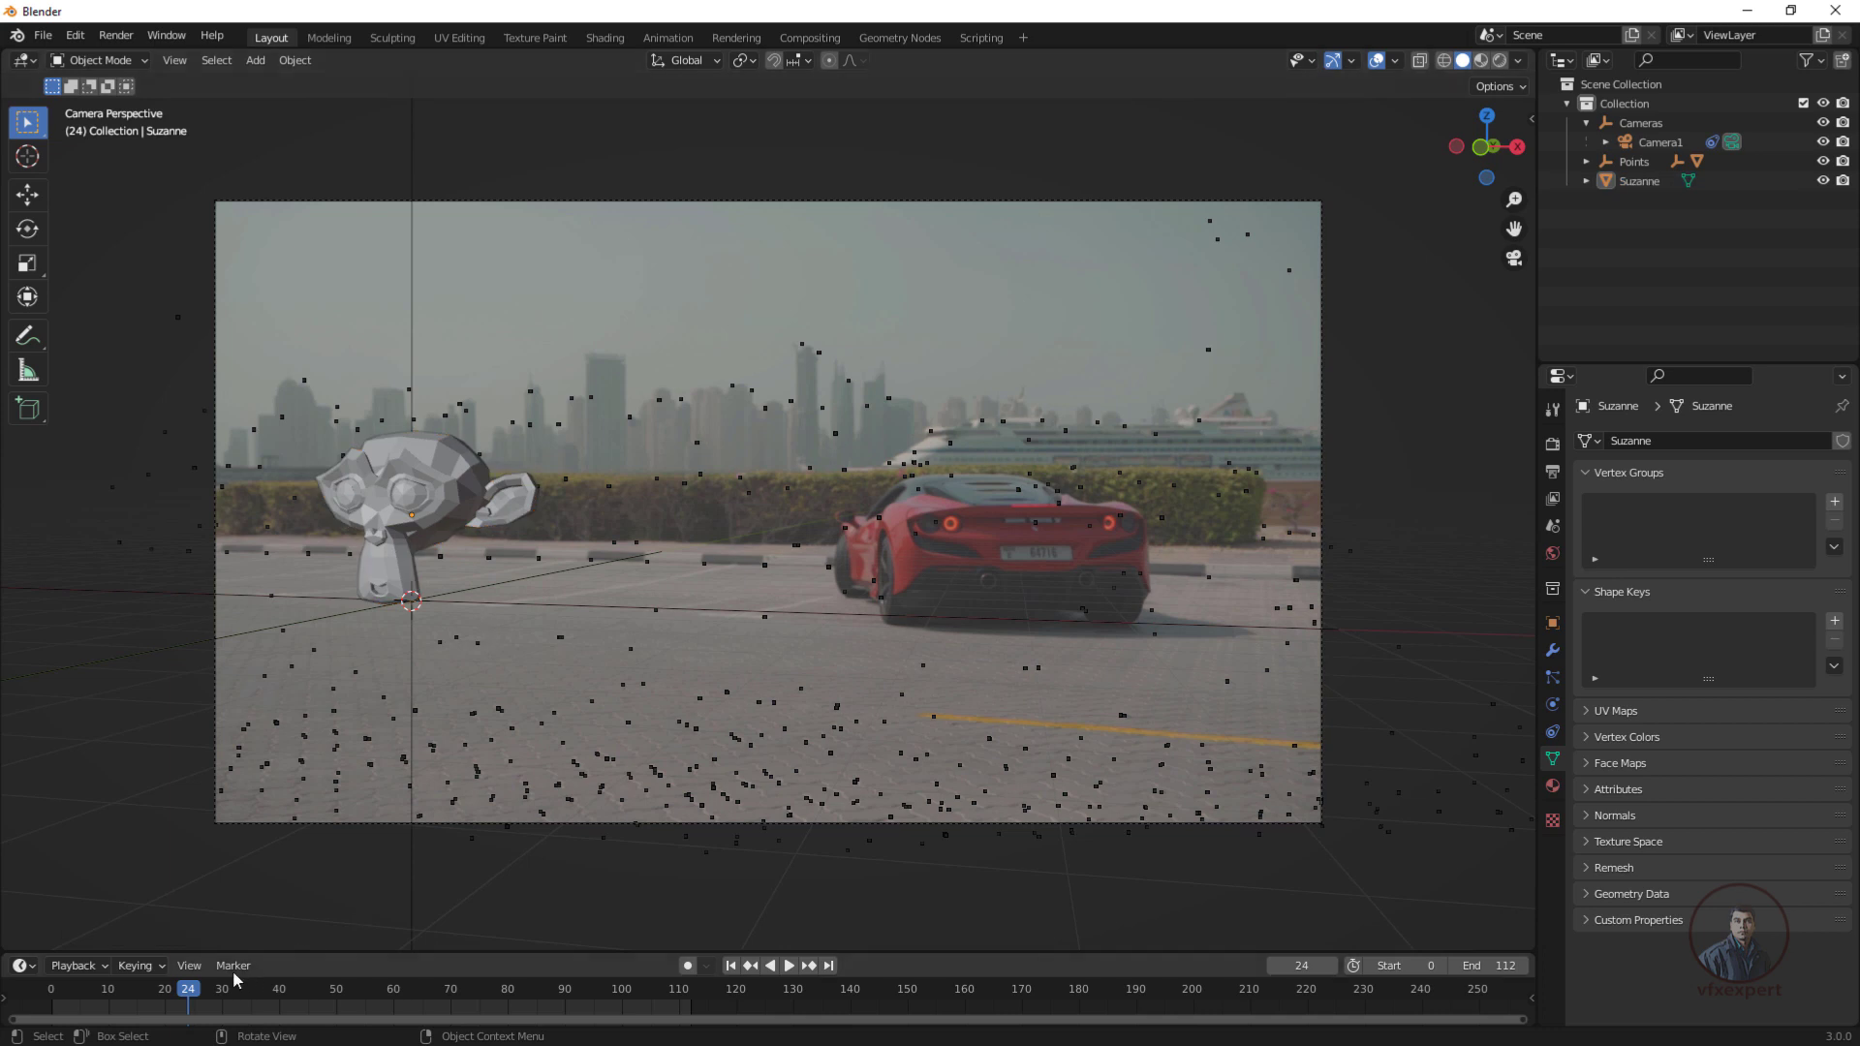
Enlarge the timeline, play the shot from frame 0 to check the monkey's track against the footage, and return to frame 0.
drag(191, 991, 61, 1002)
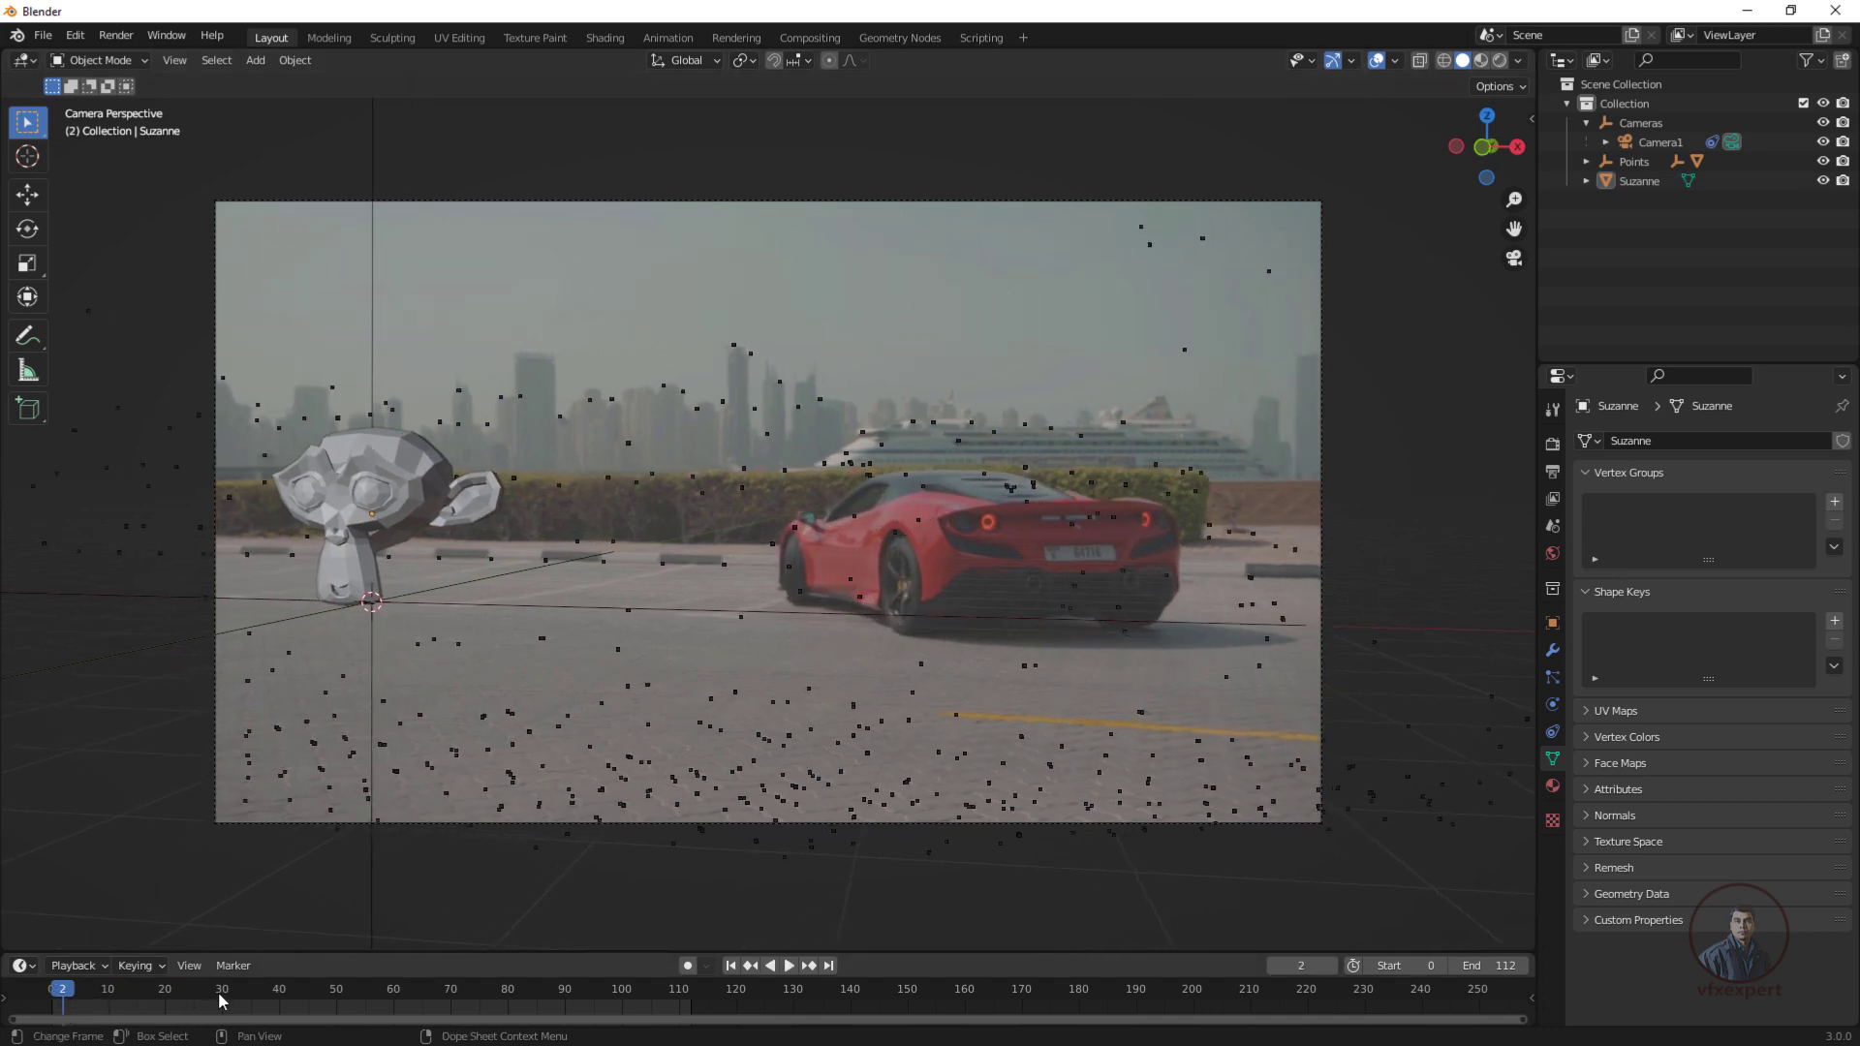
click(730, 965)
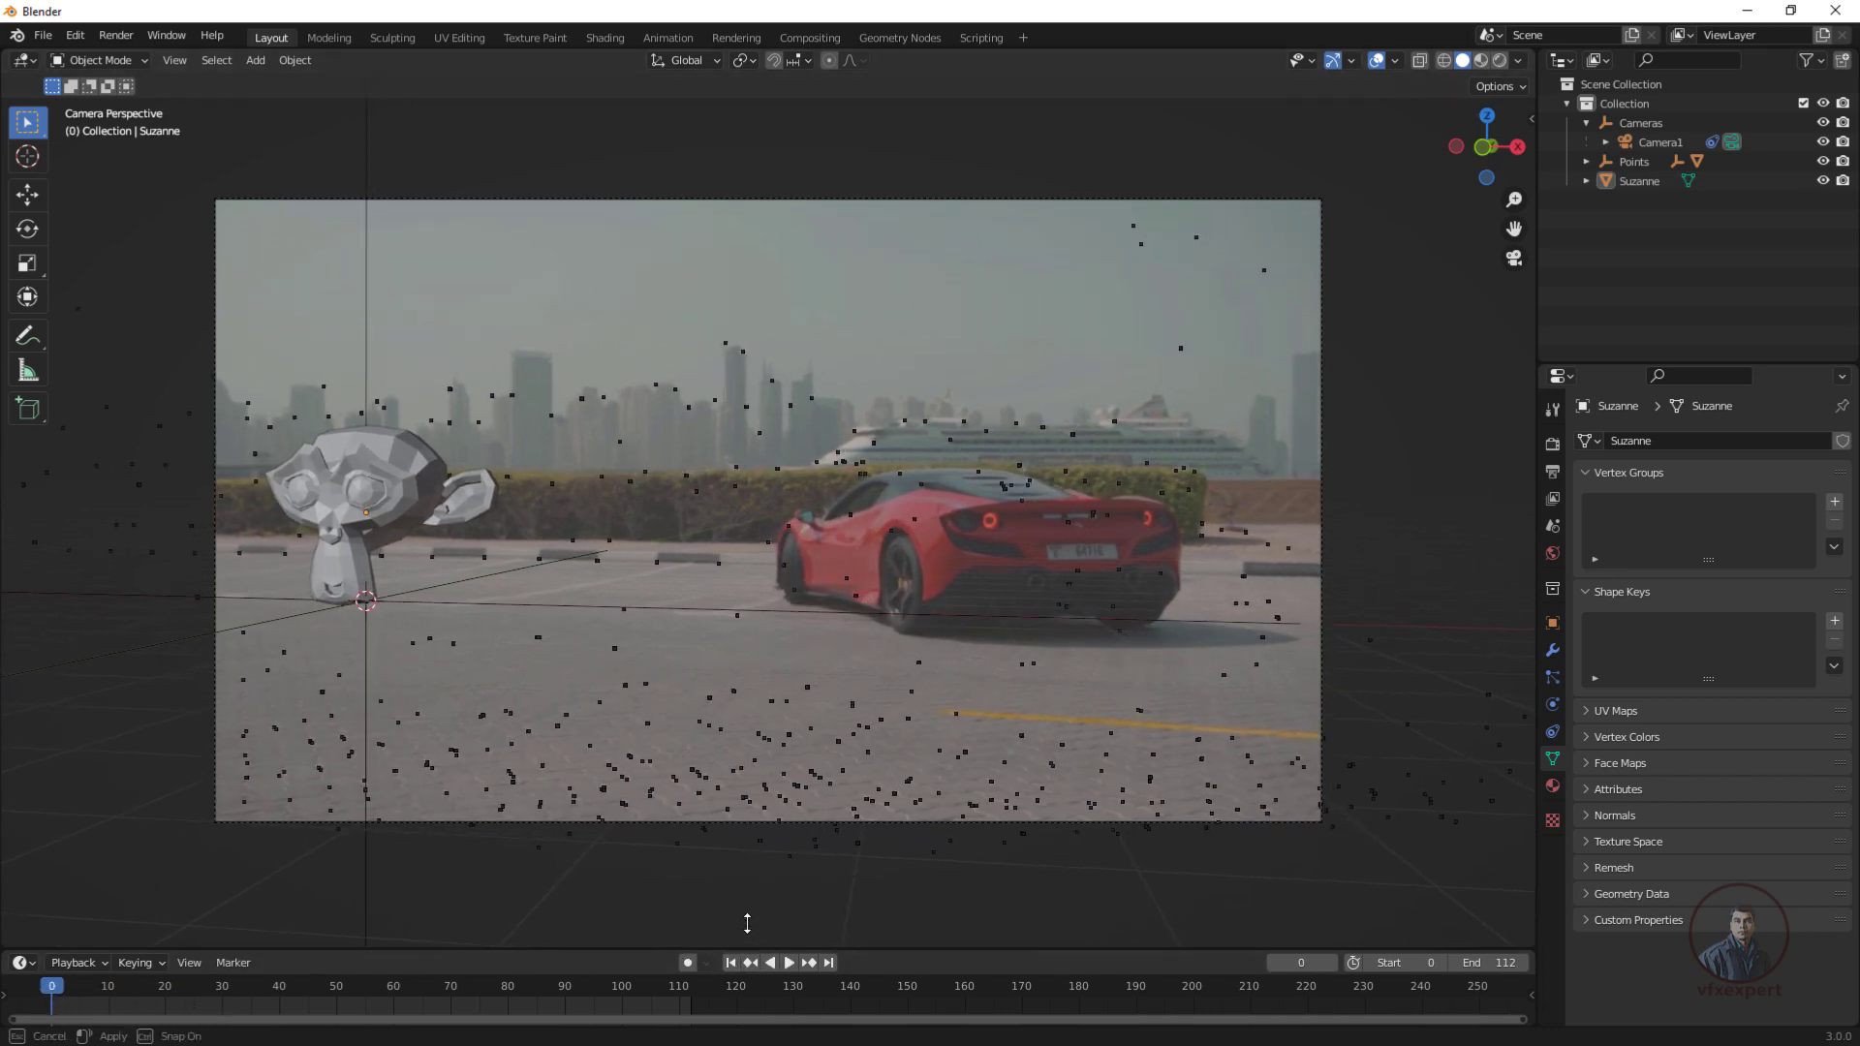
drag(746, 952, 752, 884)
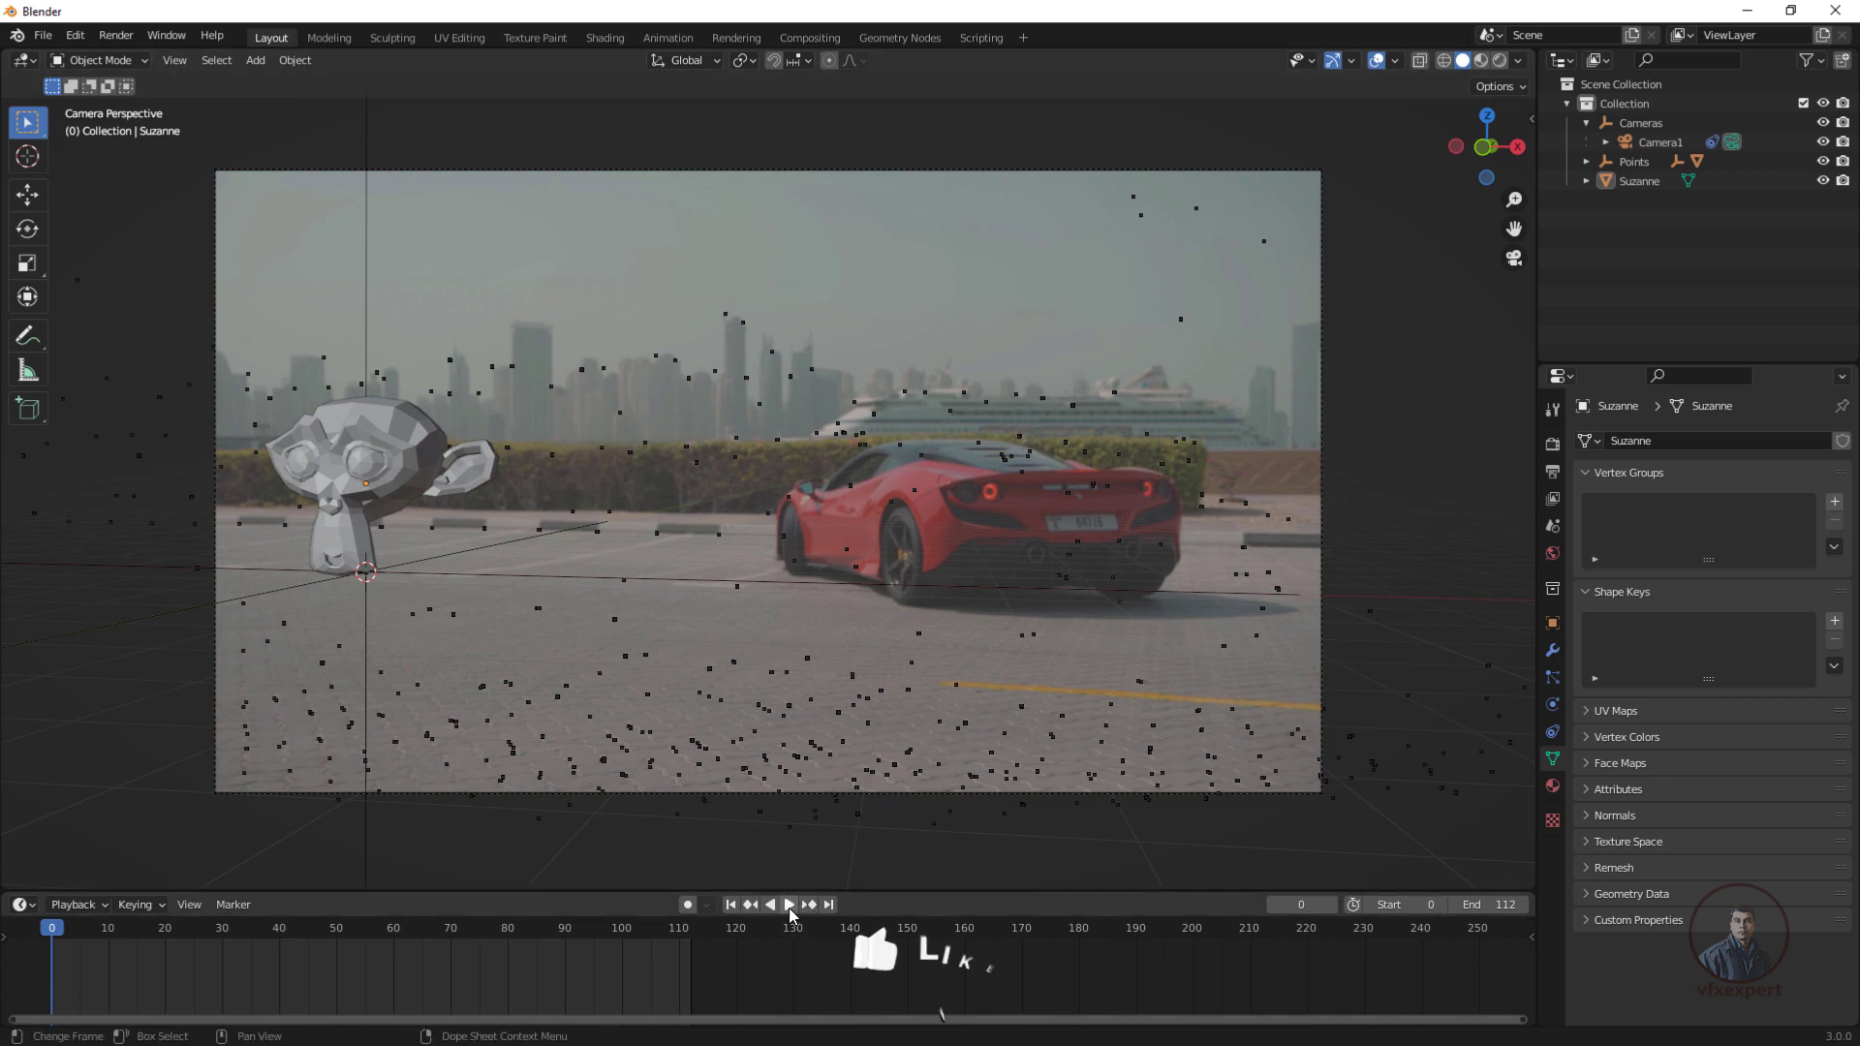
click(788, 906)
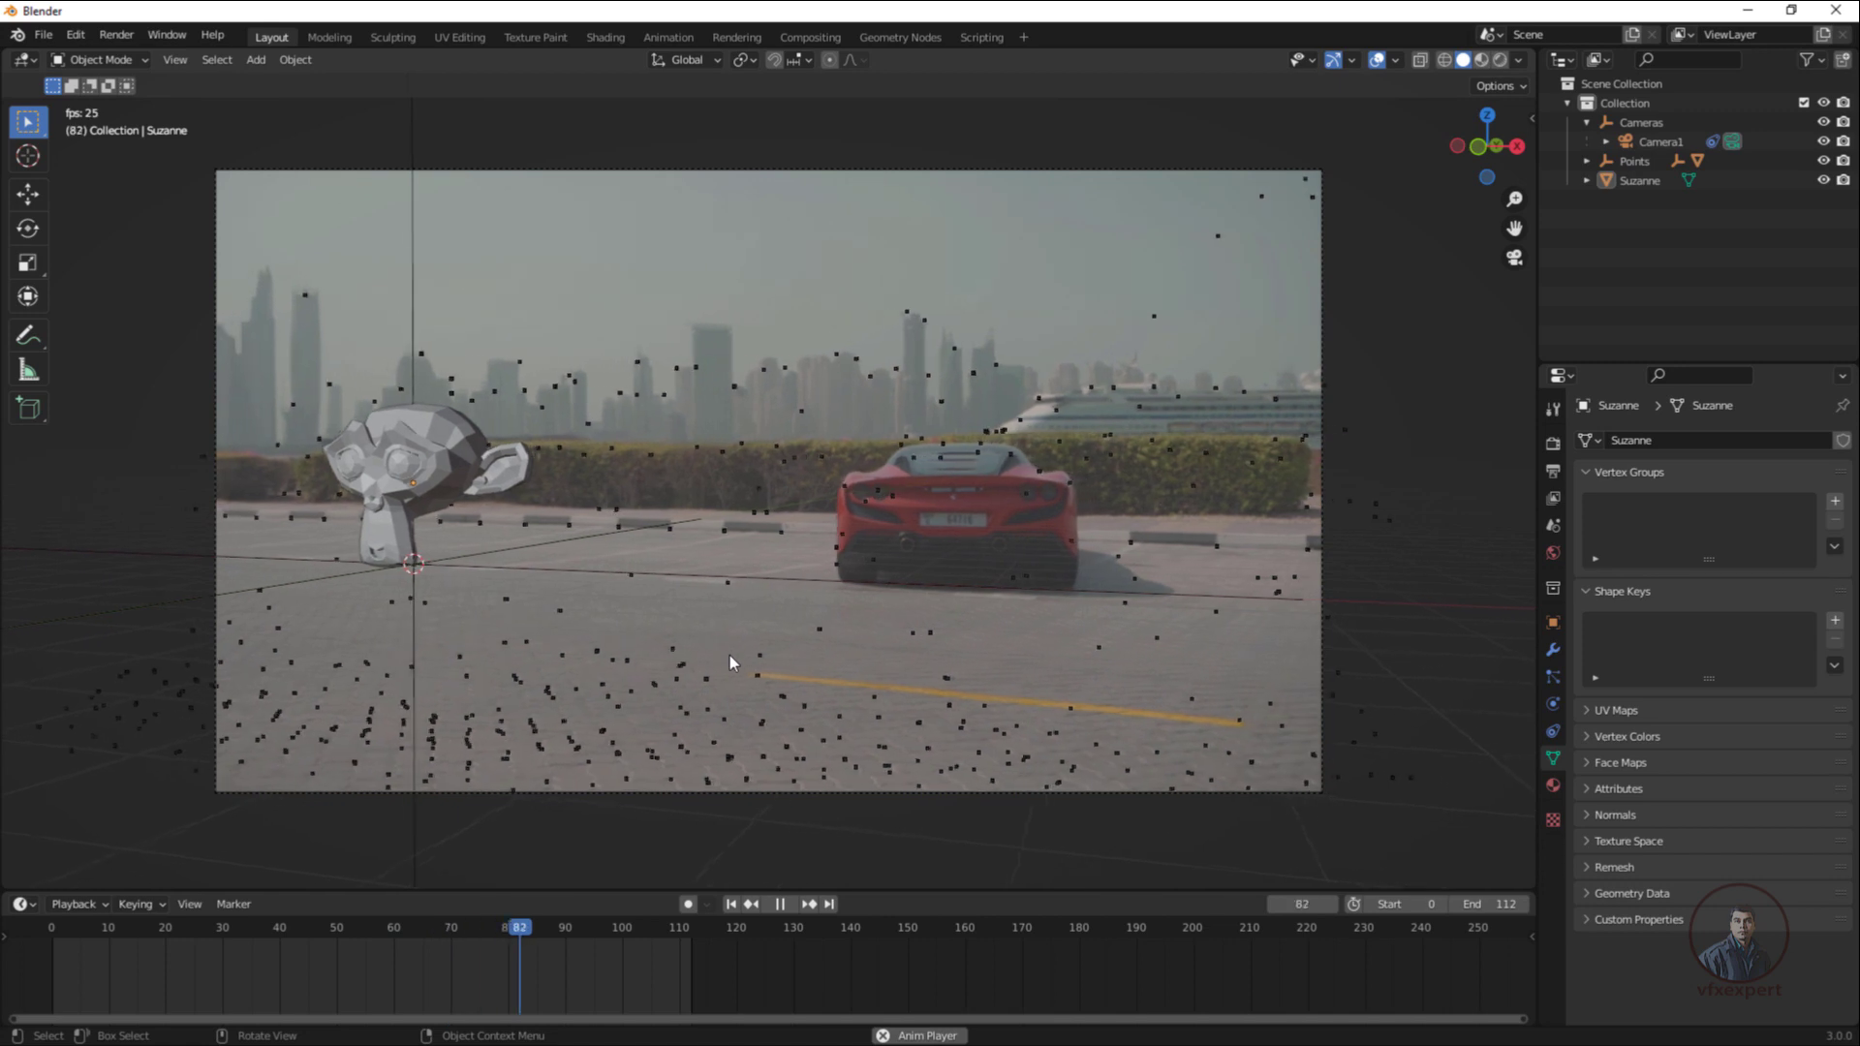
click(778, 904)
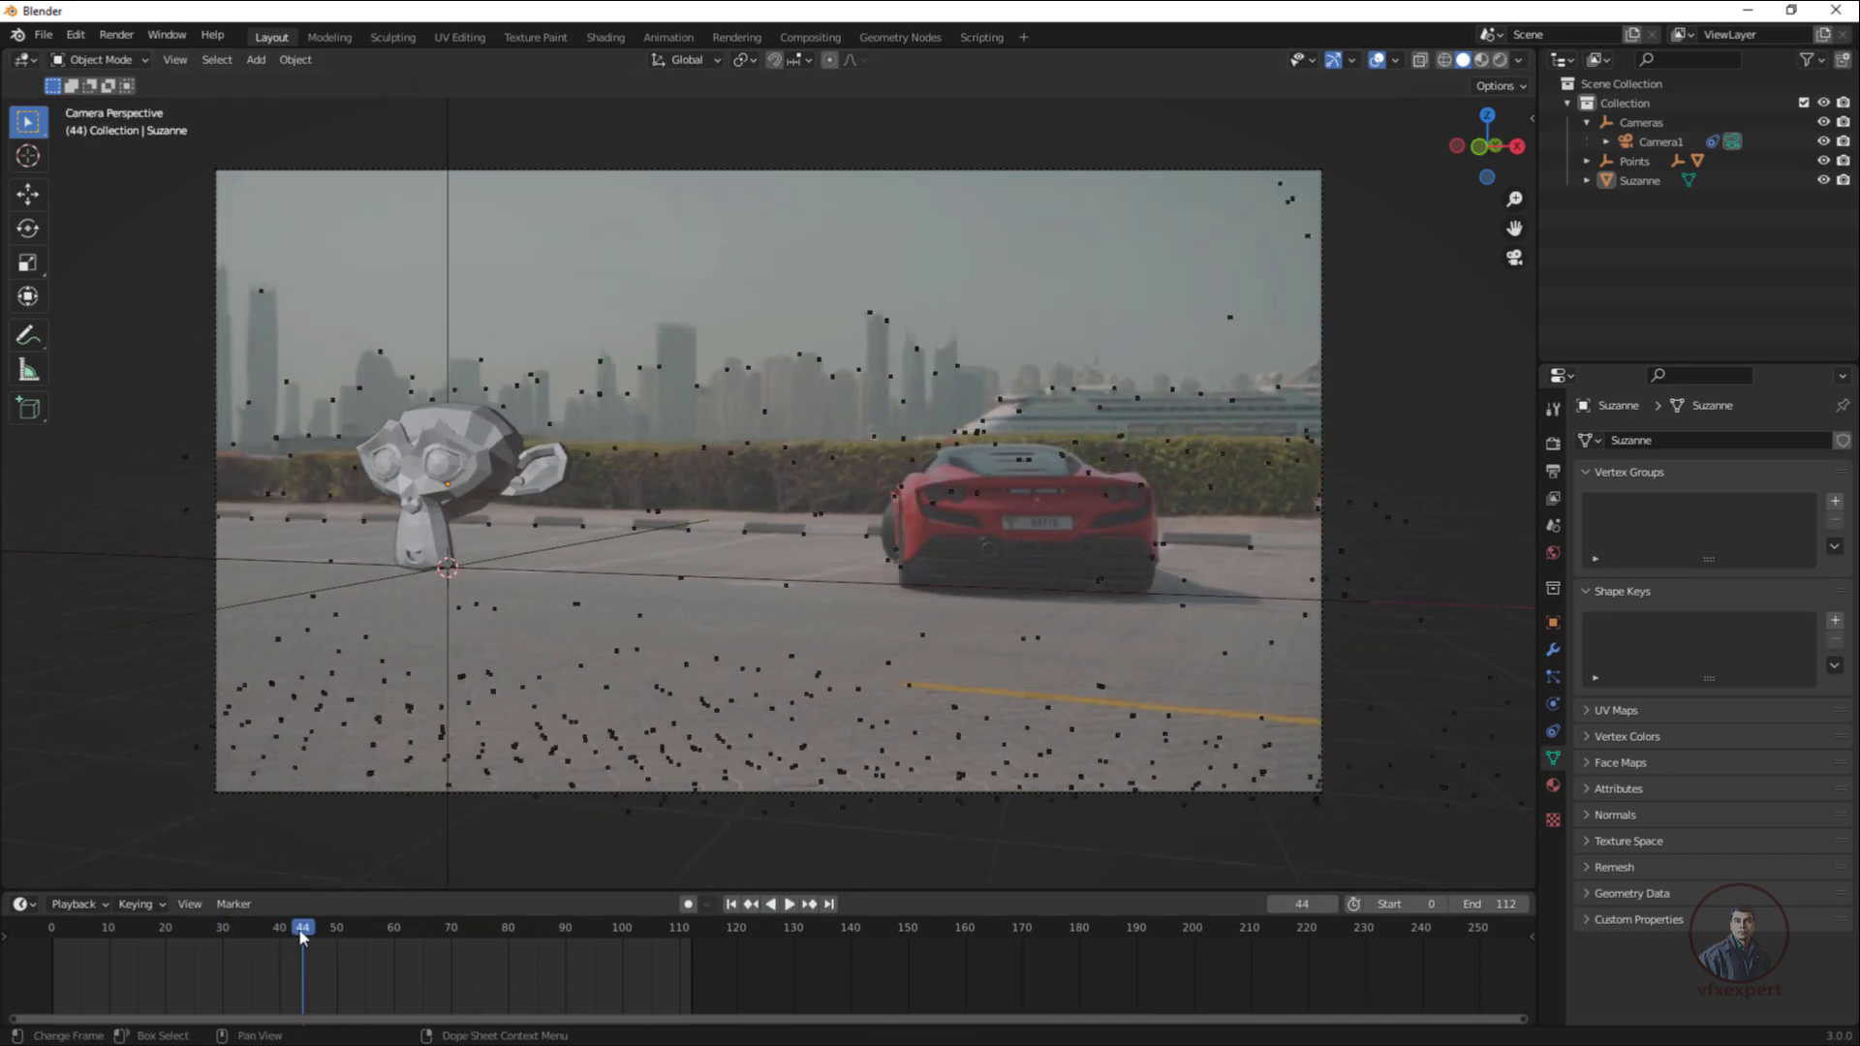
drag(308, 935, 44, 935)
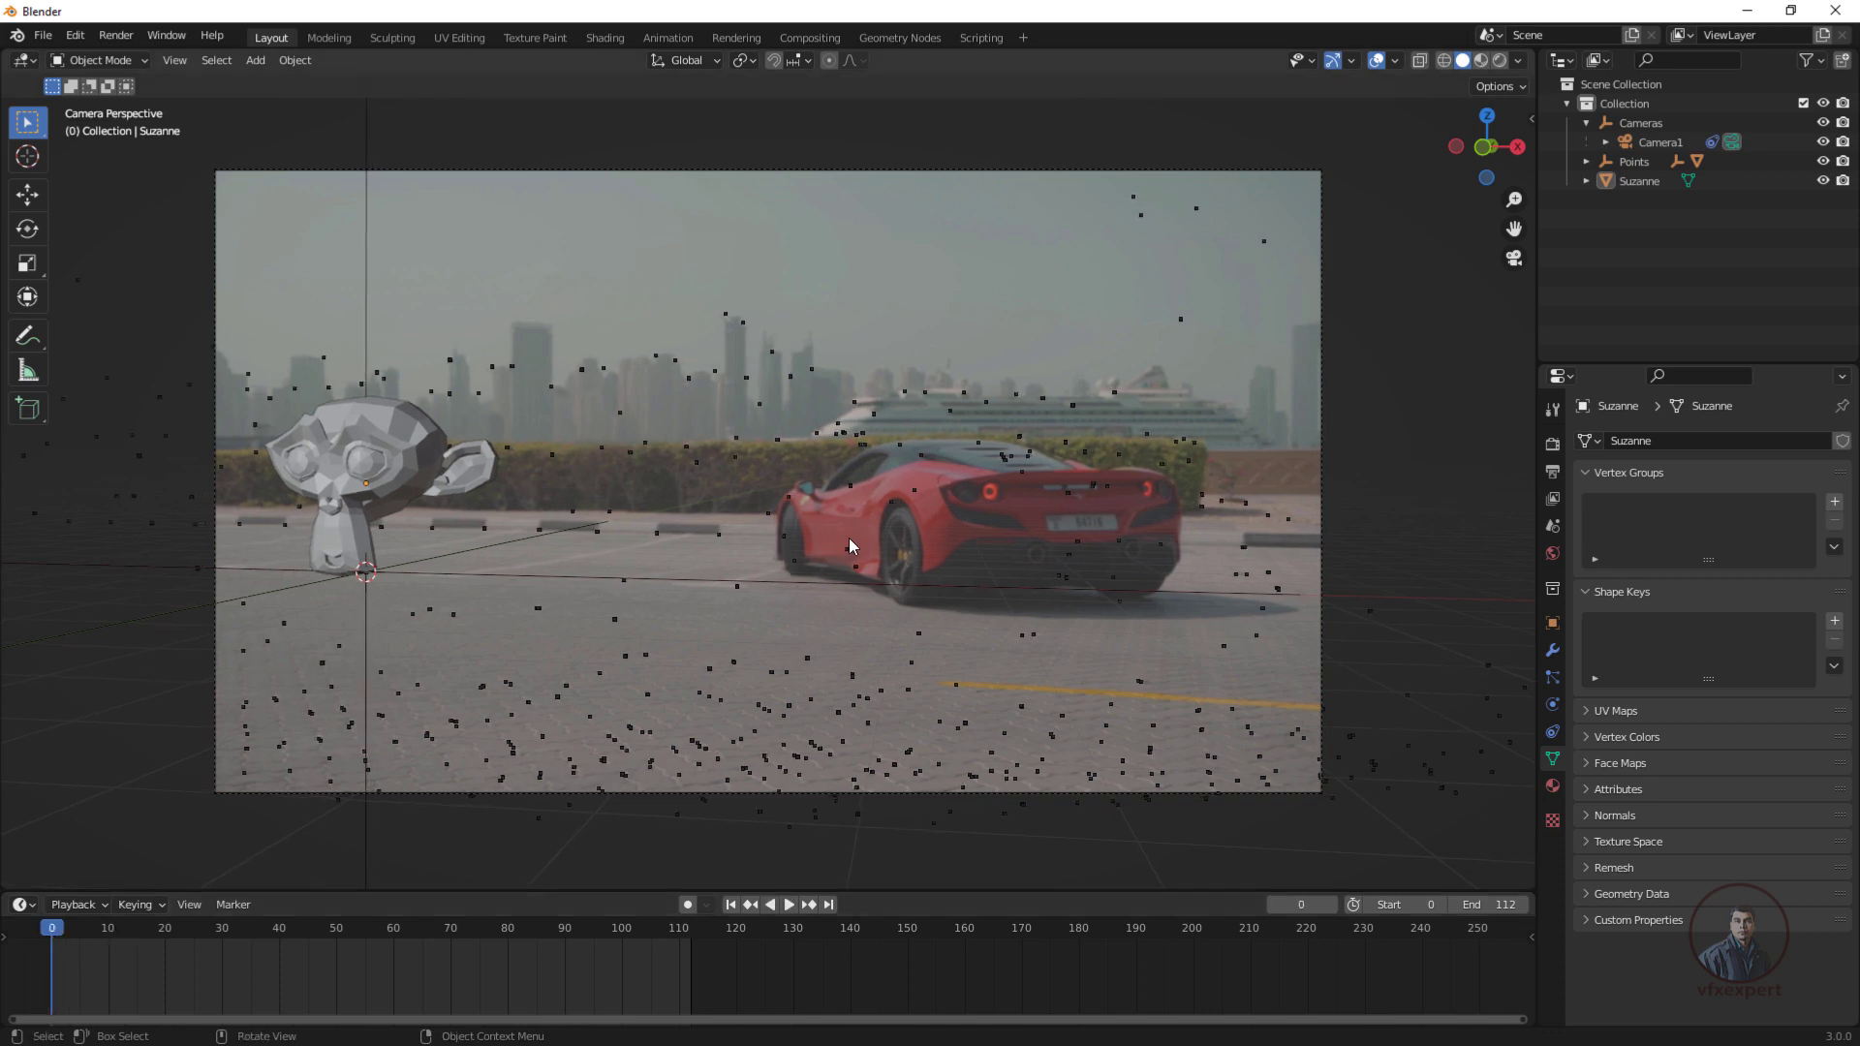
Switch to the NukeX project, go to its first frame, check the Read1 node's original frame range, and minimize NukeX.
click(1747, 11)
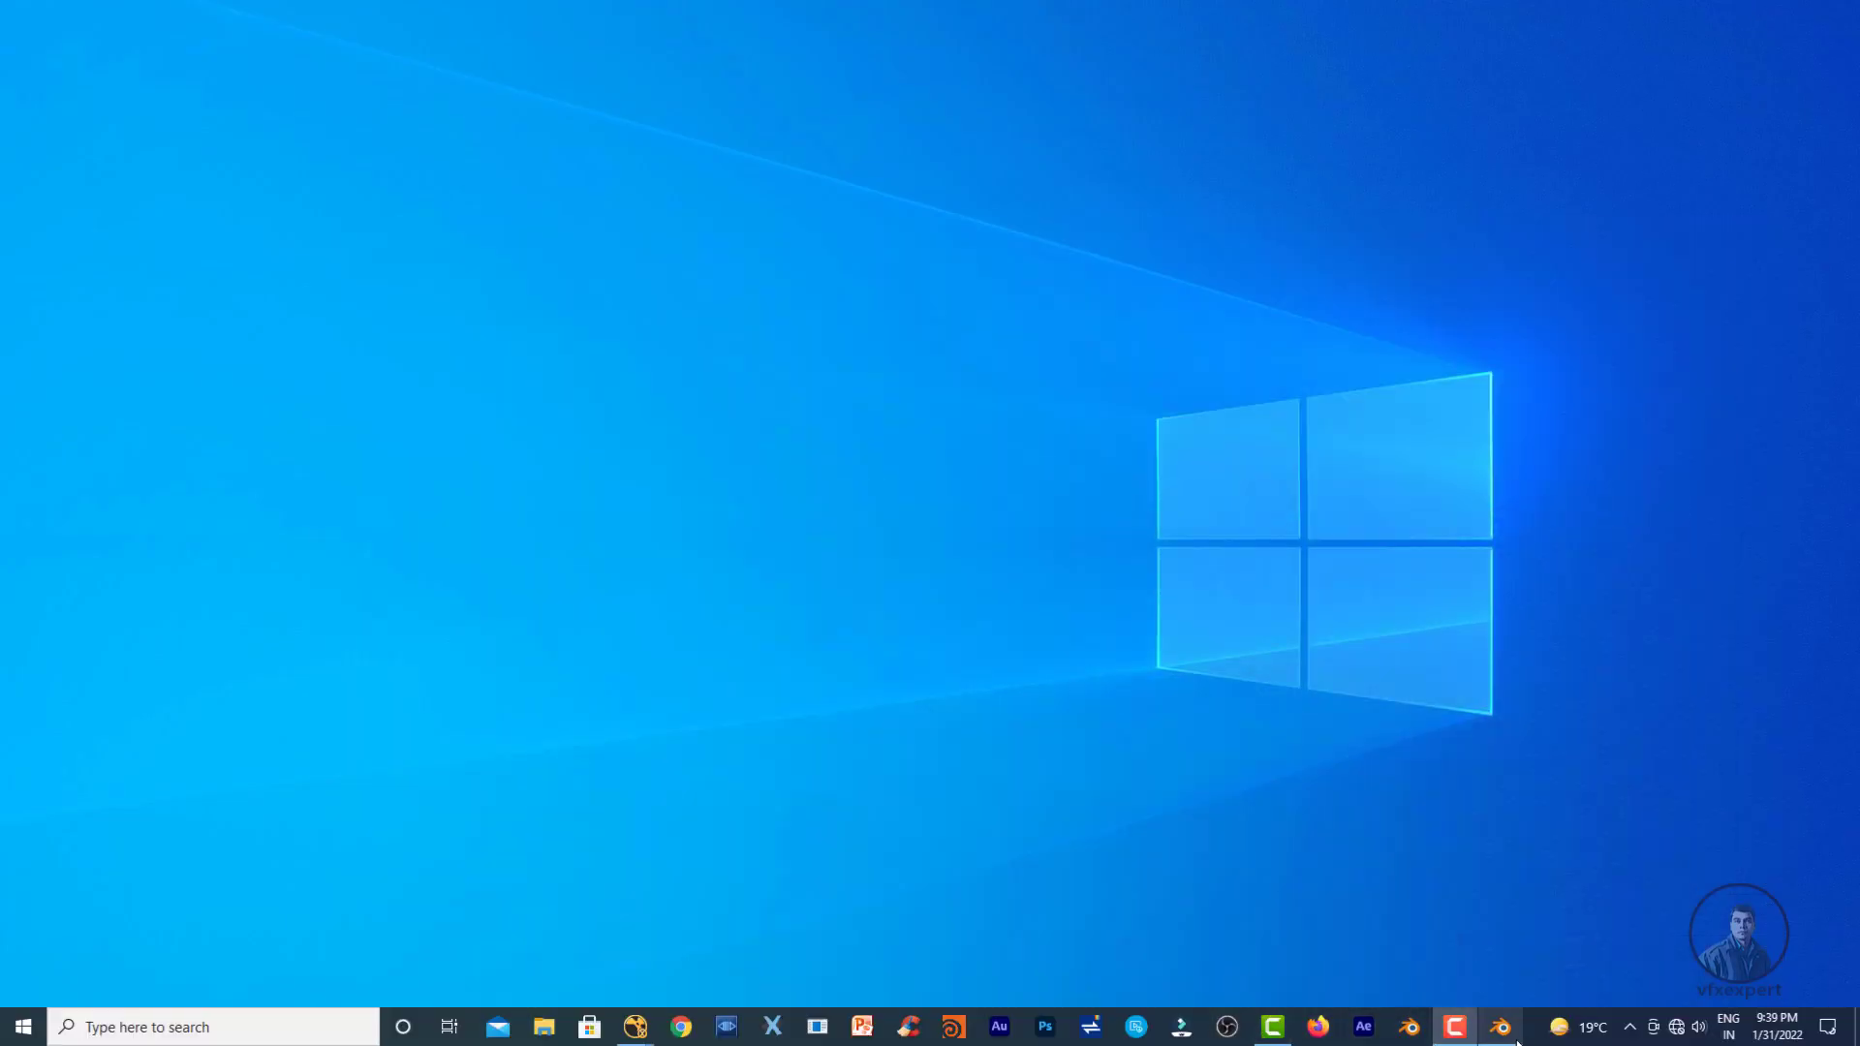
click(637, 1029)
click(719, 961)
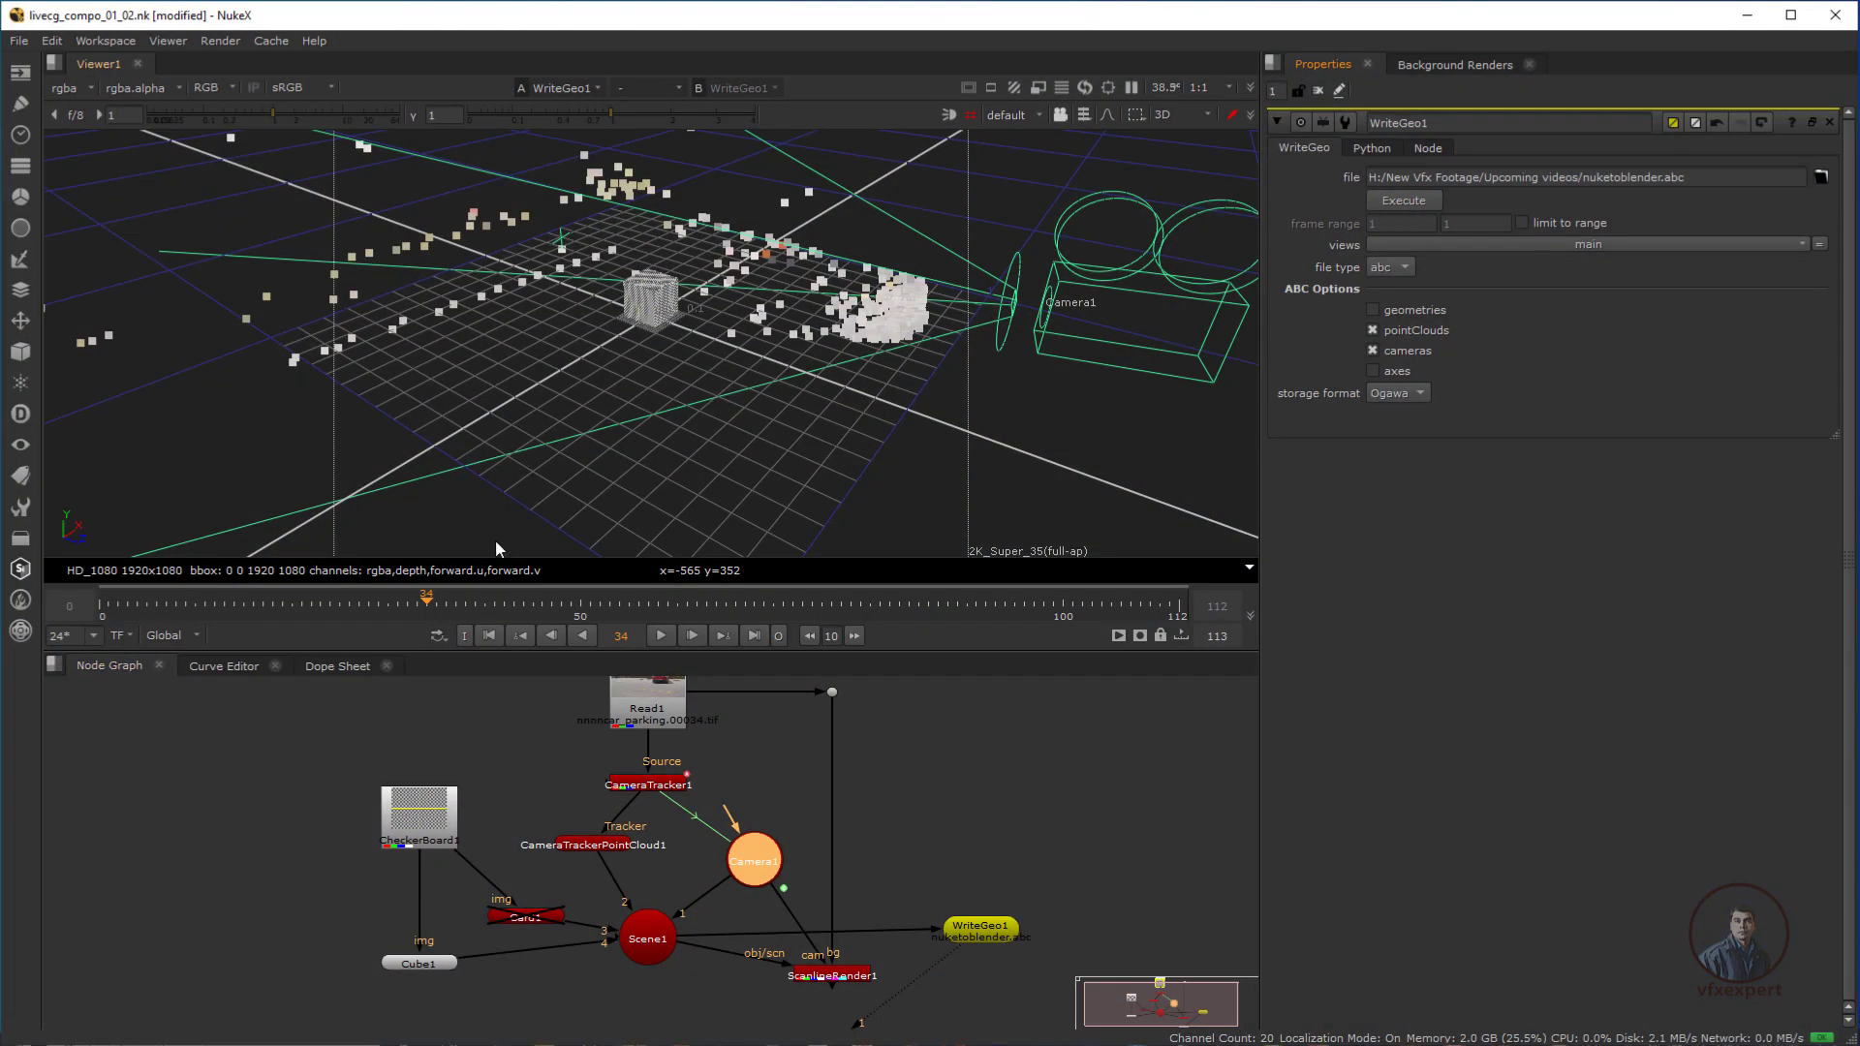
click(489, 636)
double_click(652, 718)
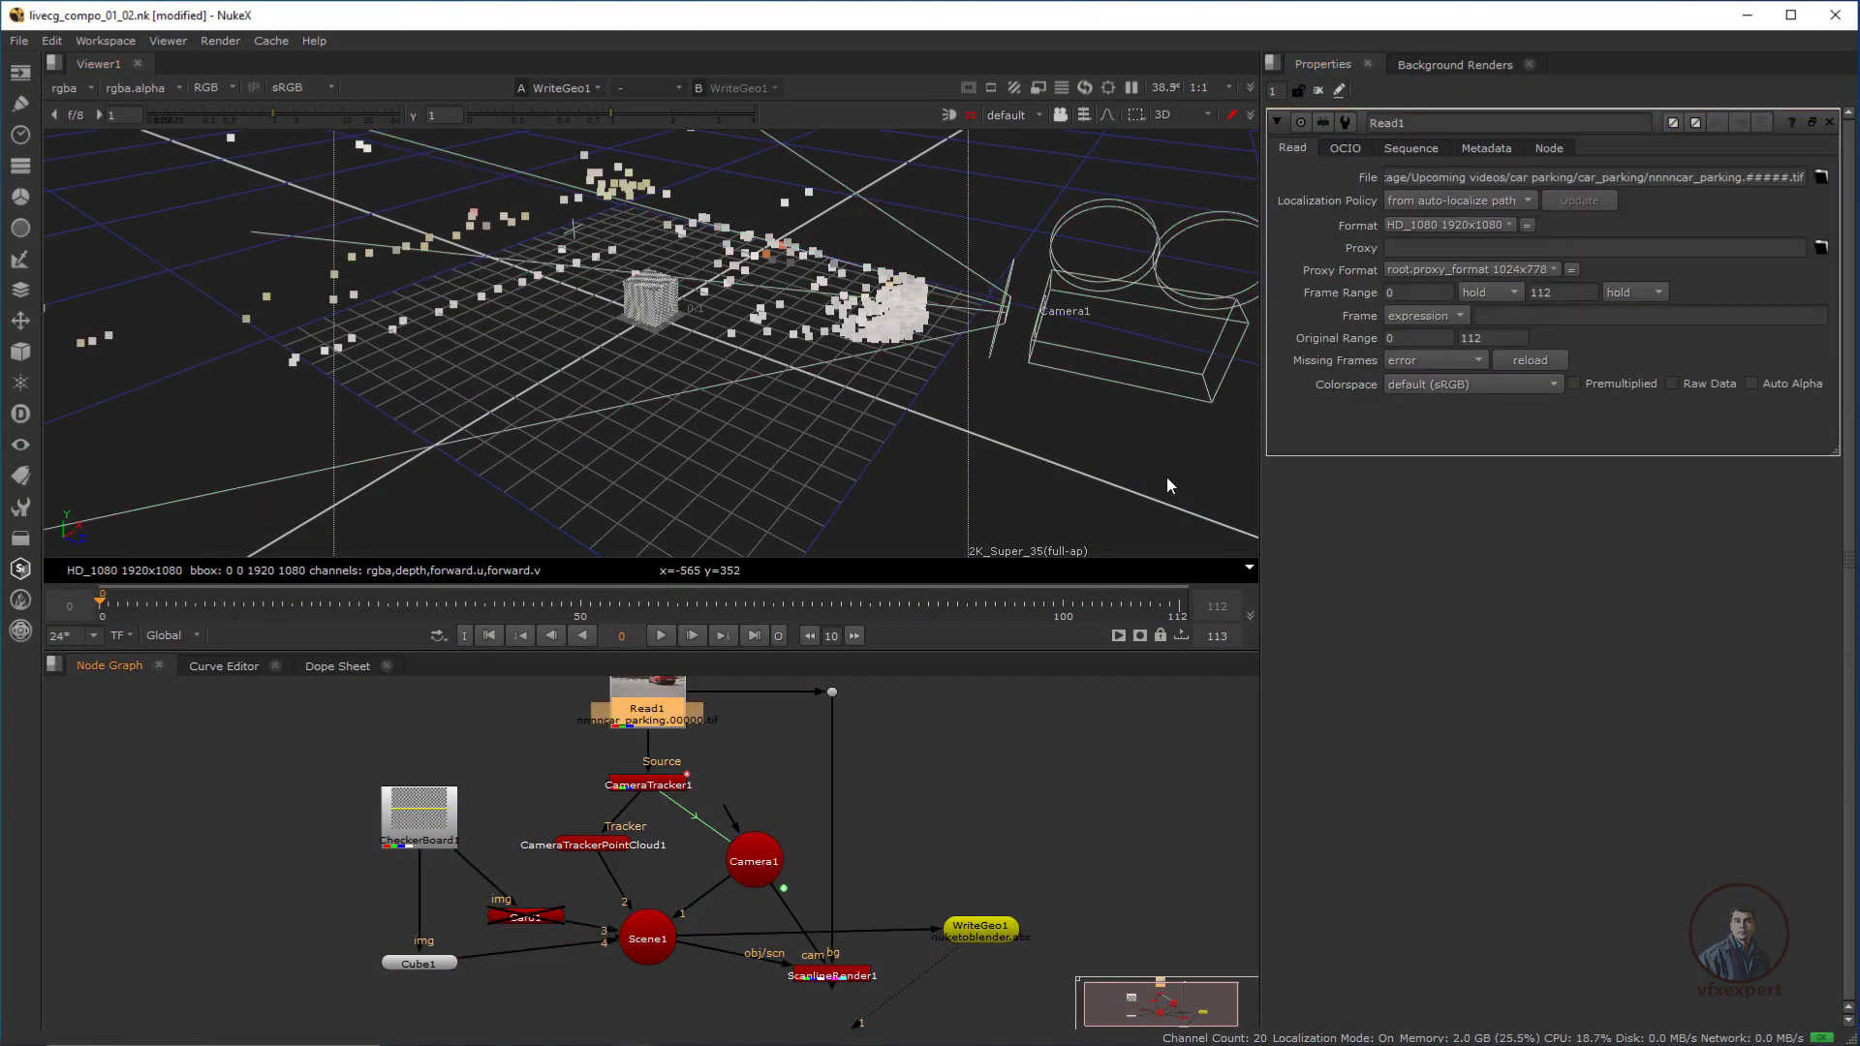
click(1402, 337)
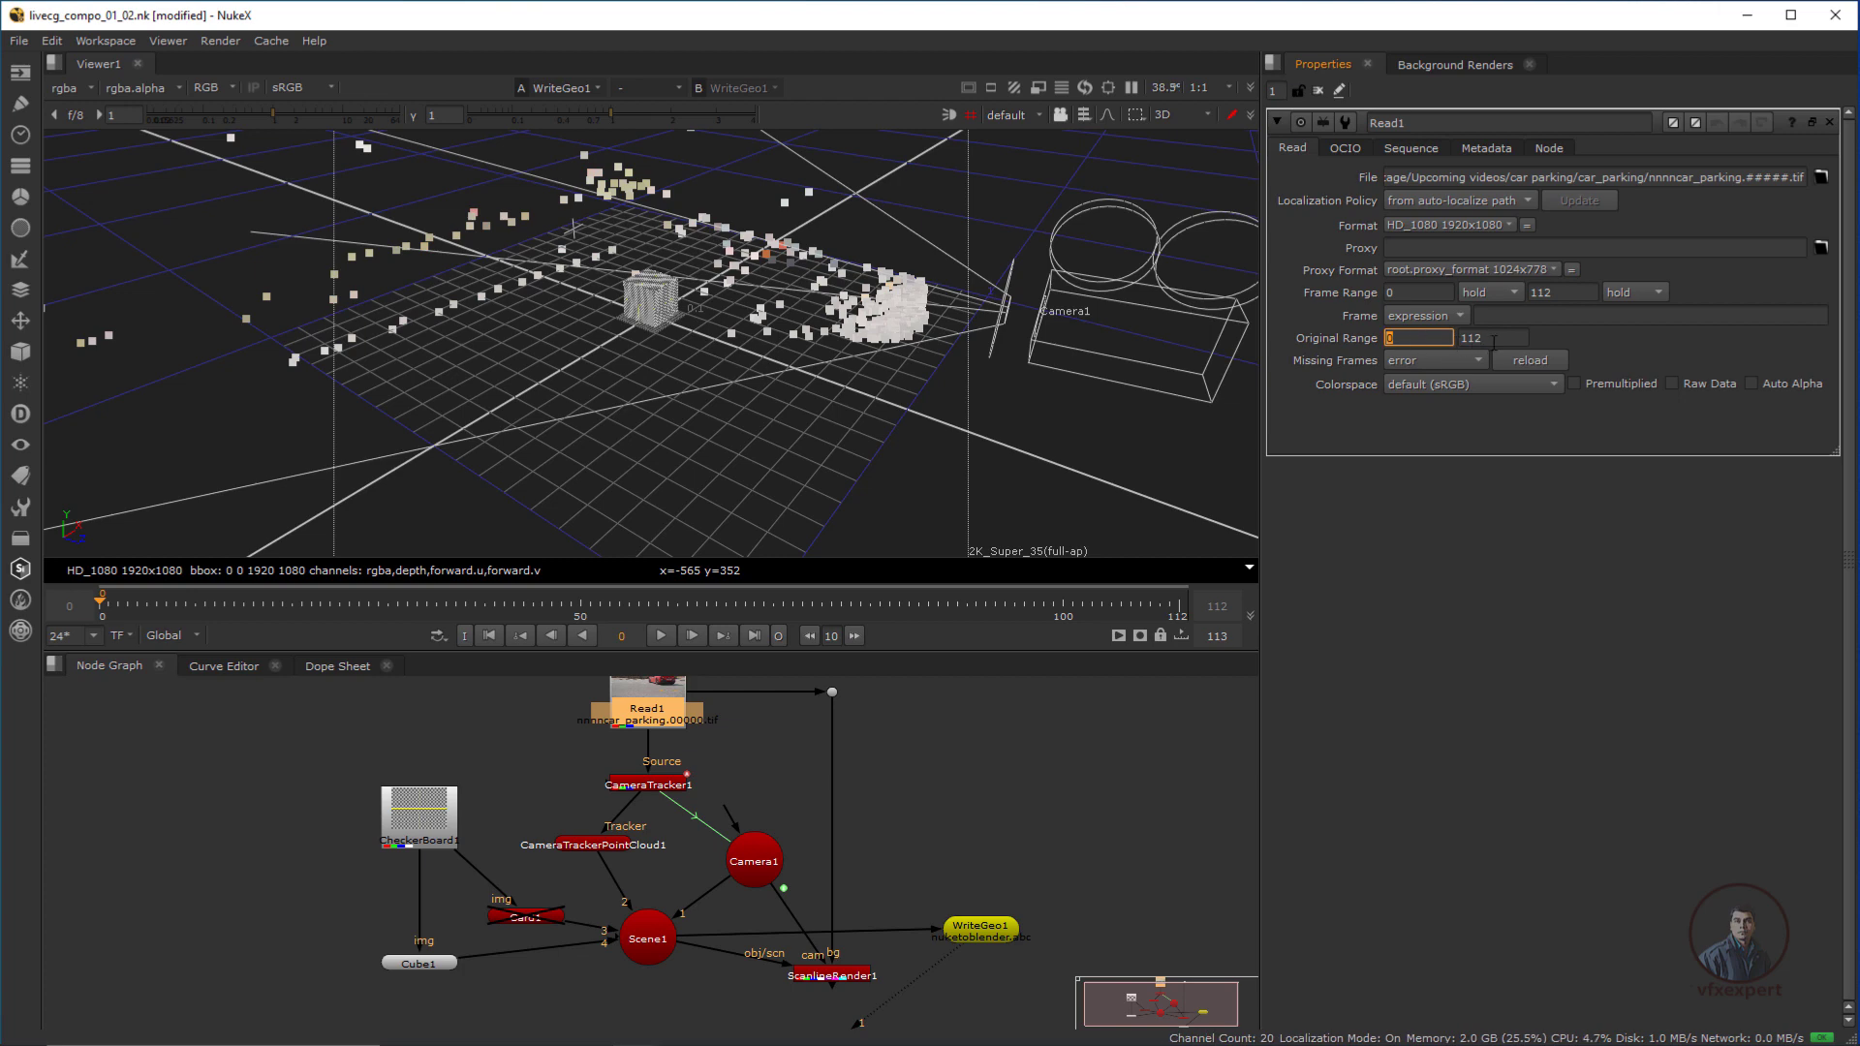
key(Tab)
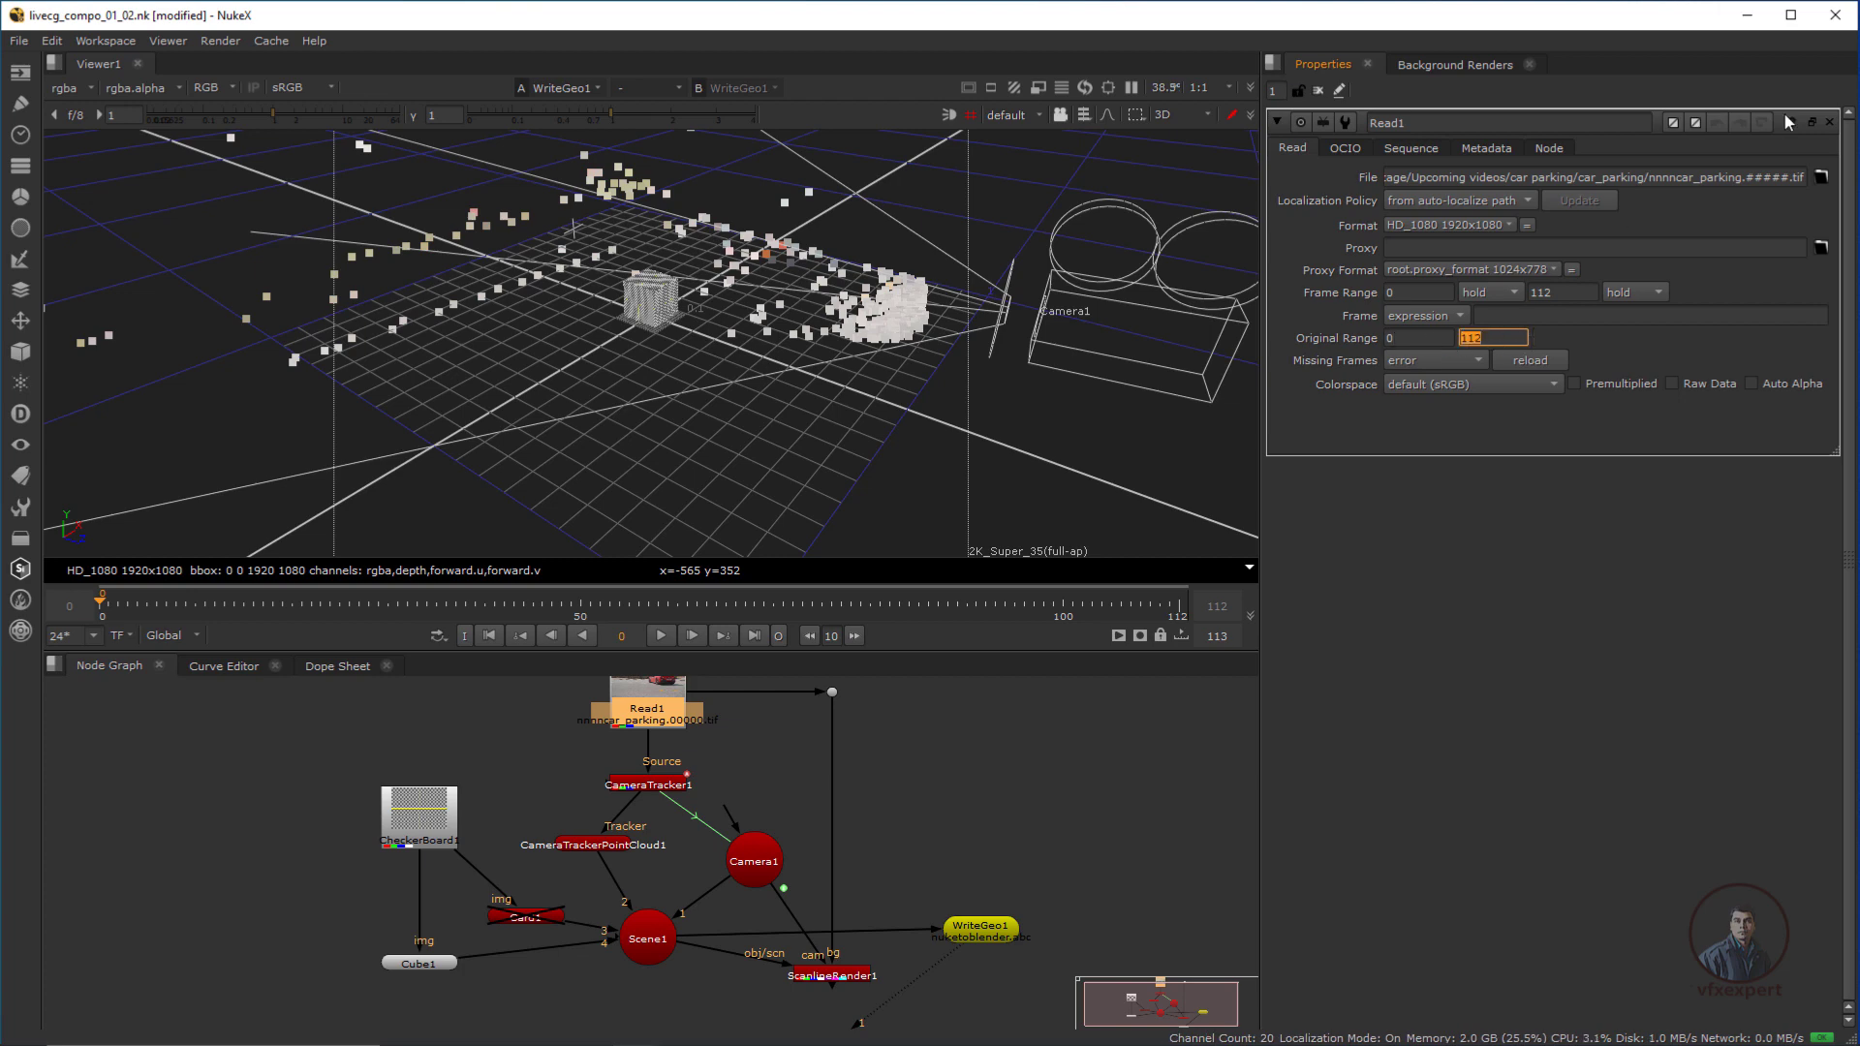
click(1749, 15)
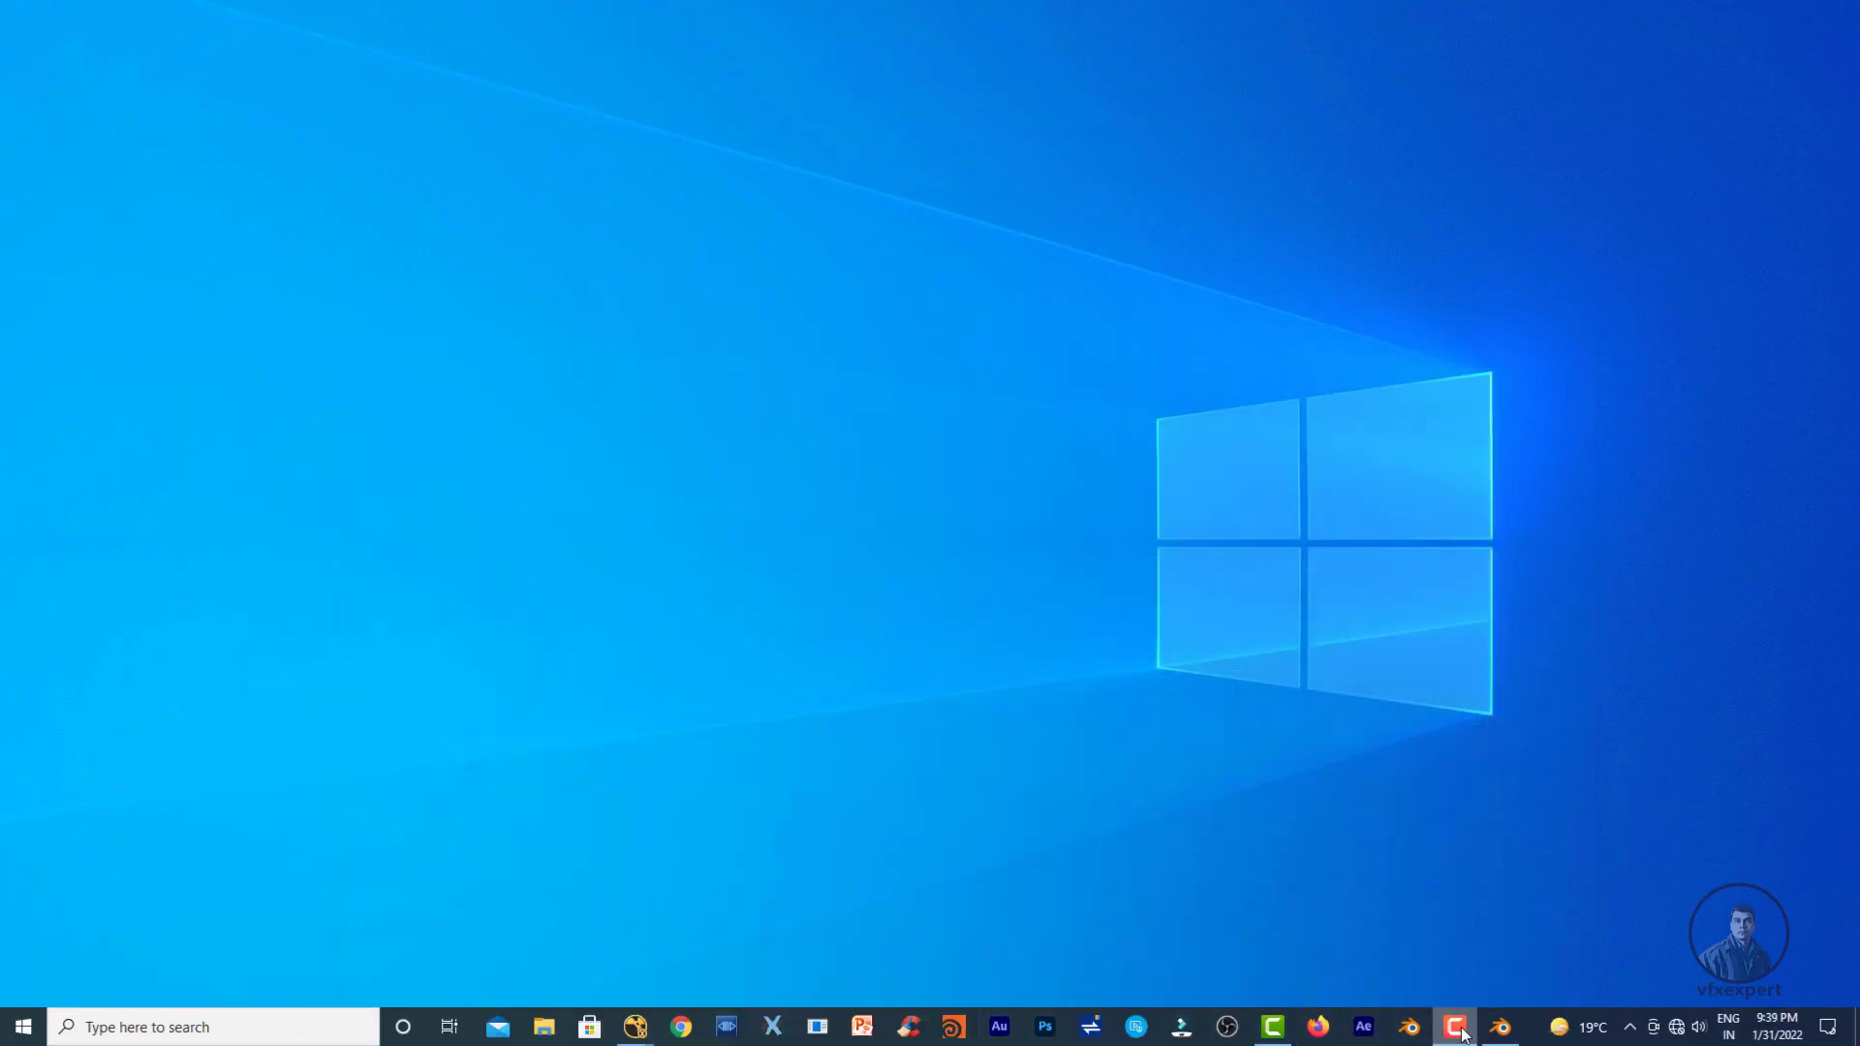
Switch back to Blender and scrub between frames 0 and 1 to compare the background footage with the tracked points.
click(1500, 1027)
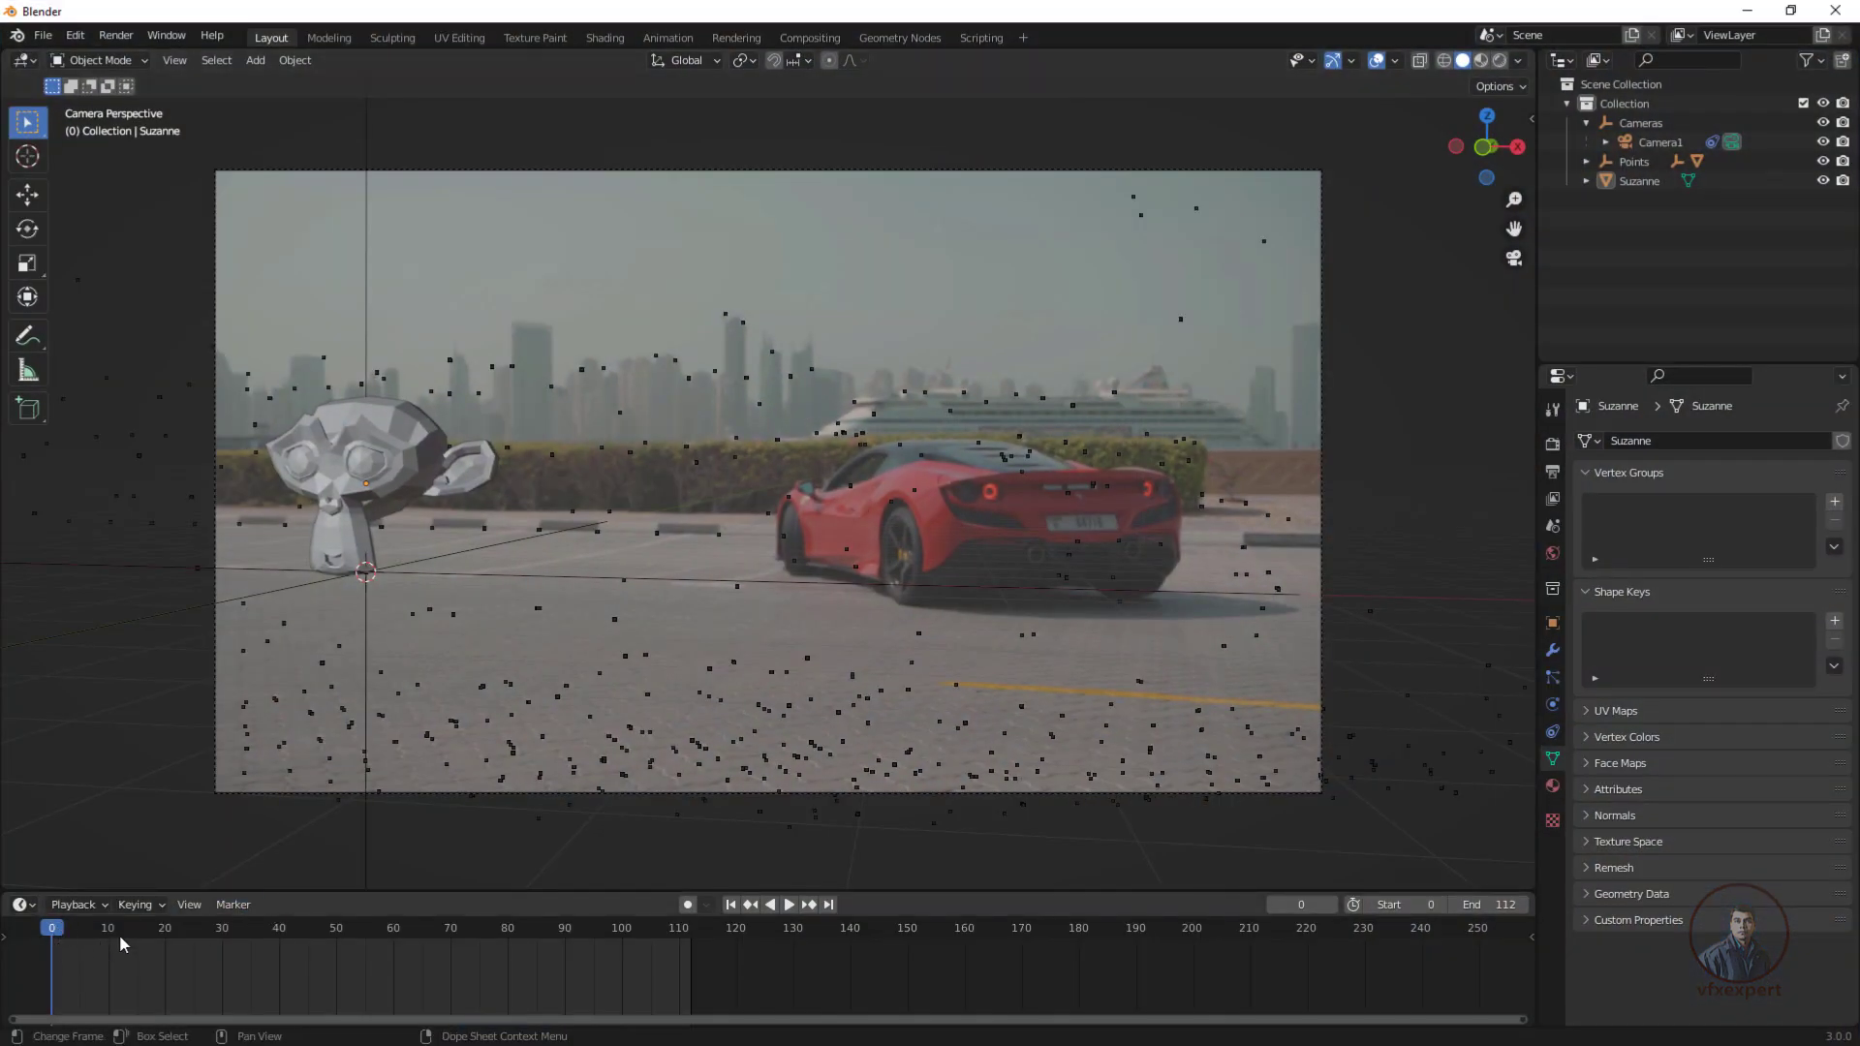
key(space)
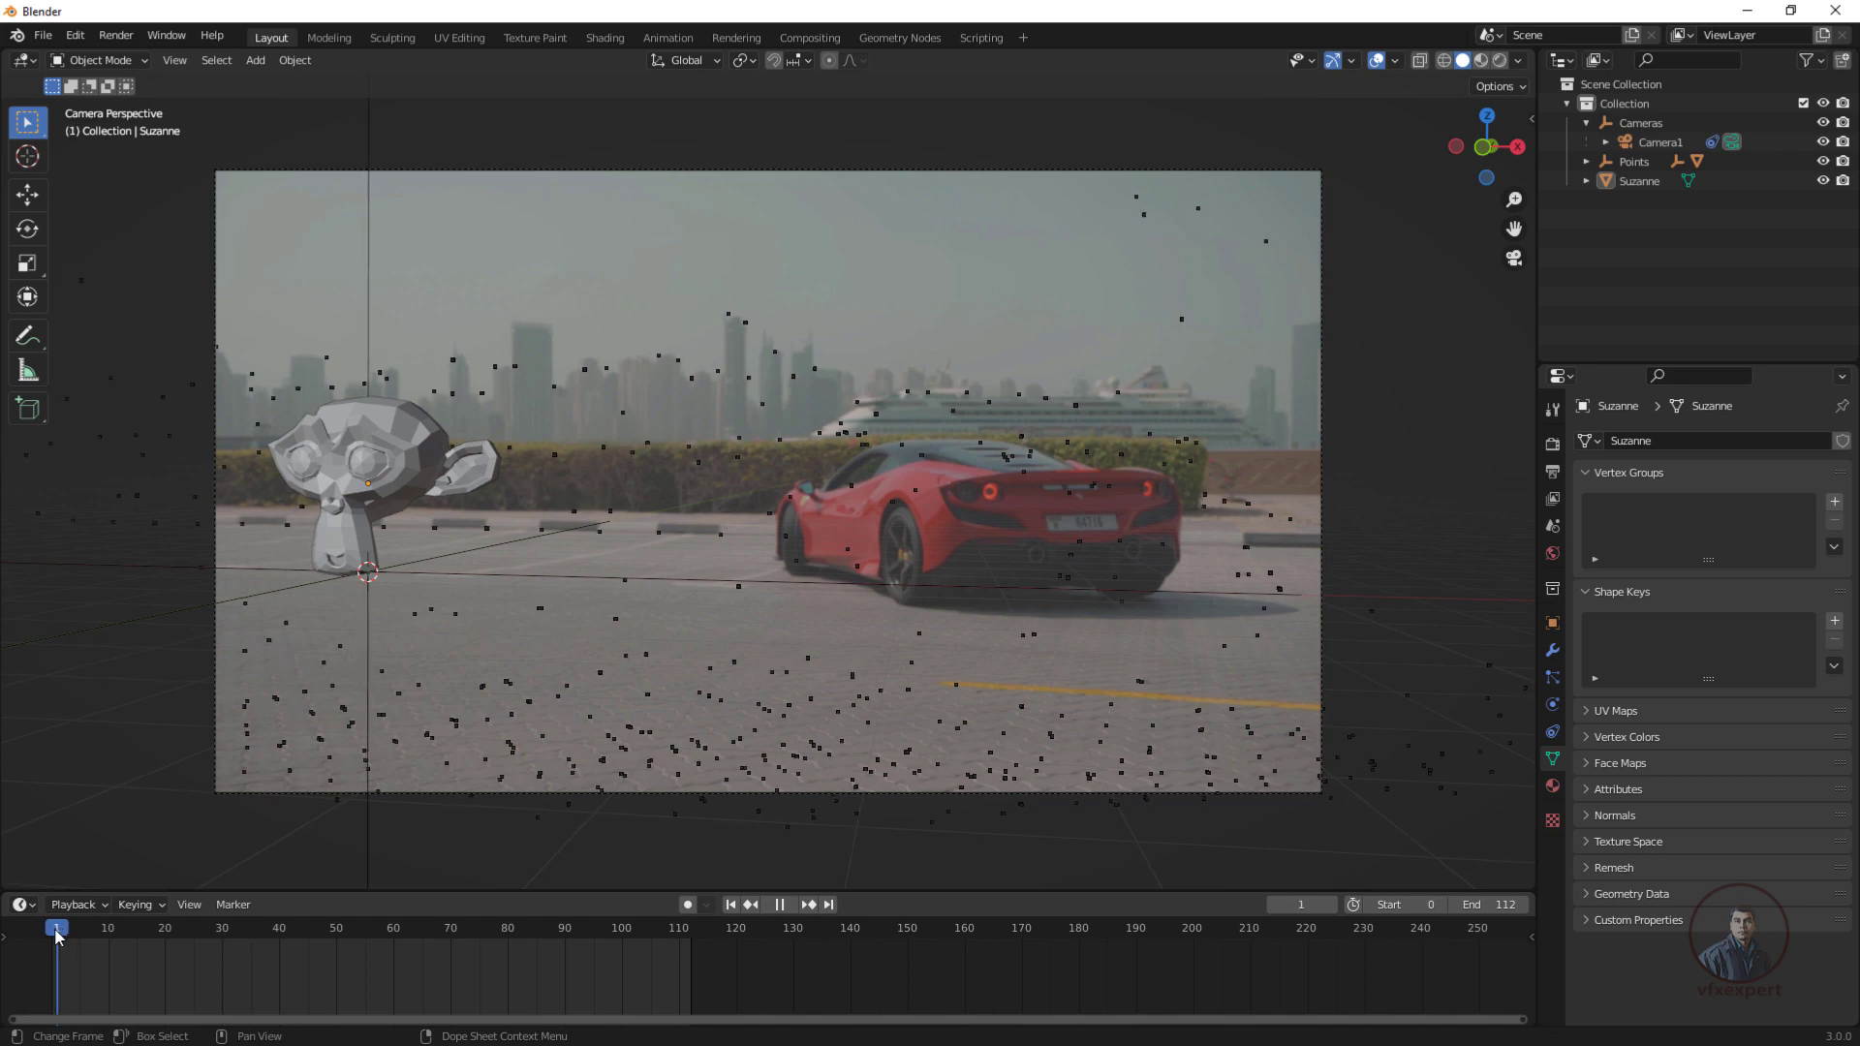
drag(56, 932, 54, 942)
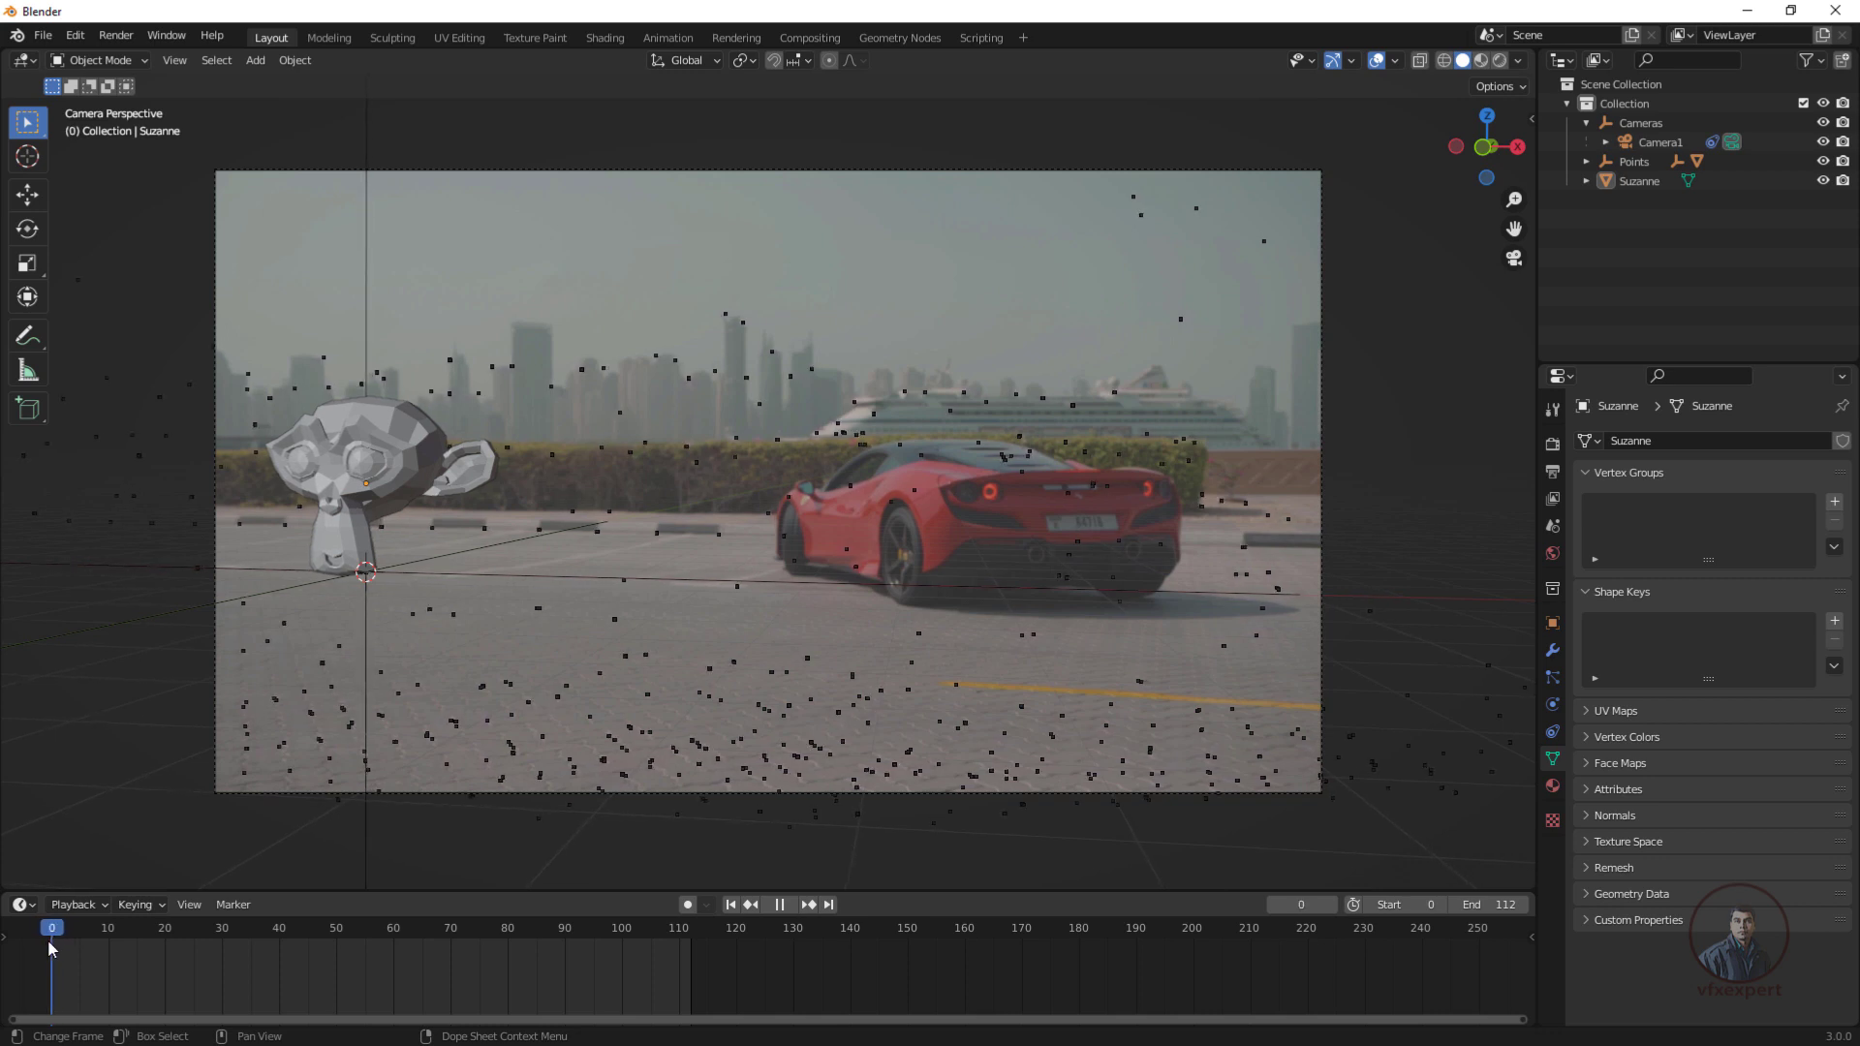
mouse_move(50, 939)
mouse_down()
mouse_move(134, 947)
mouse_move(55, 943)
mouse_up()
key(space)
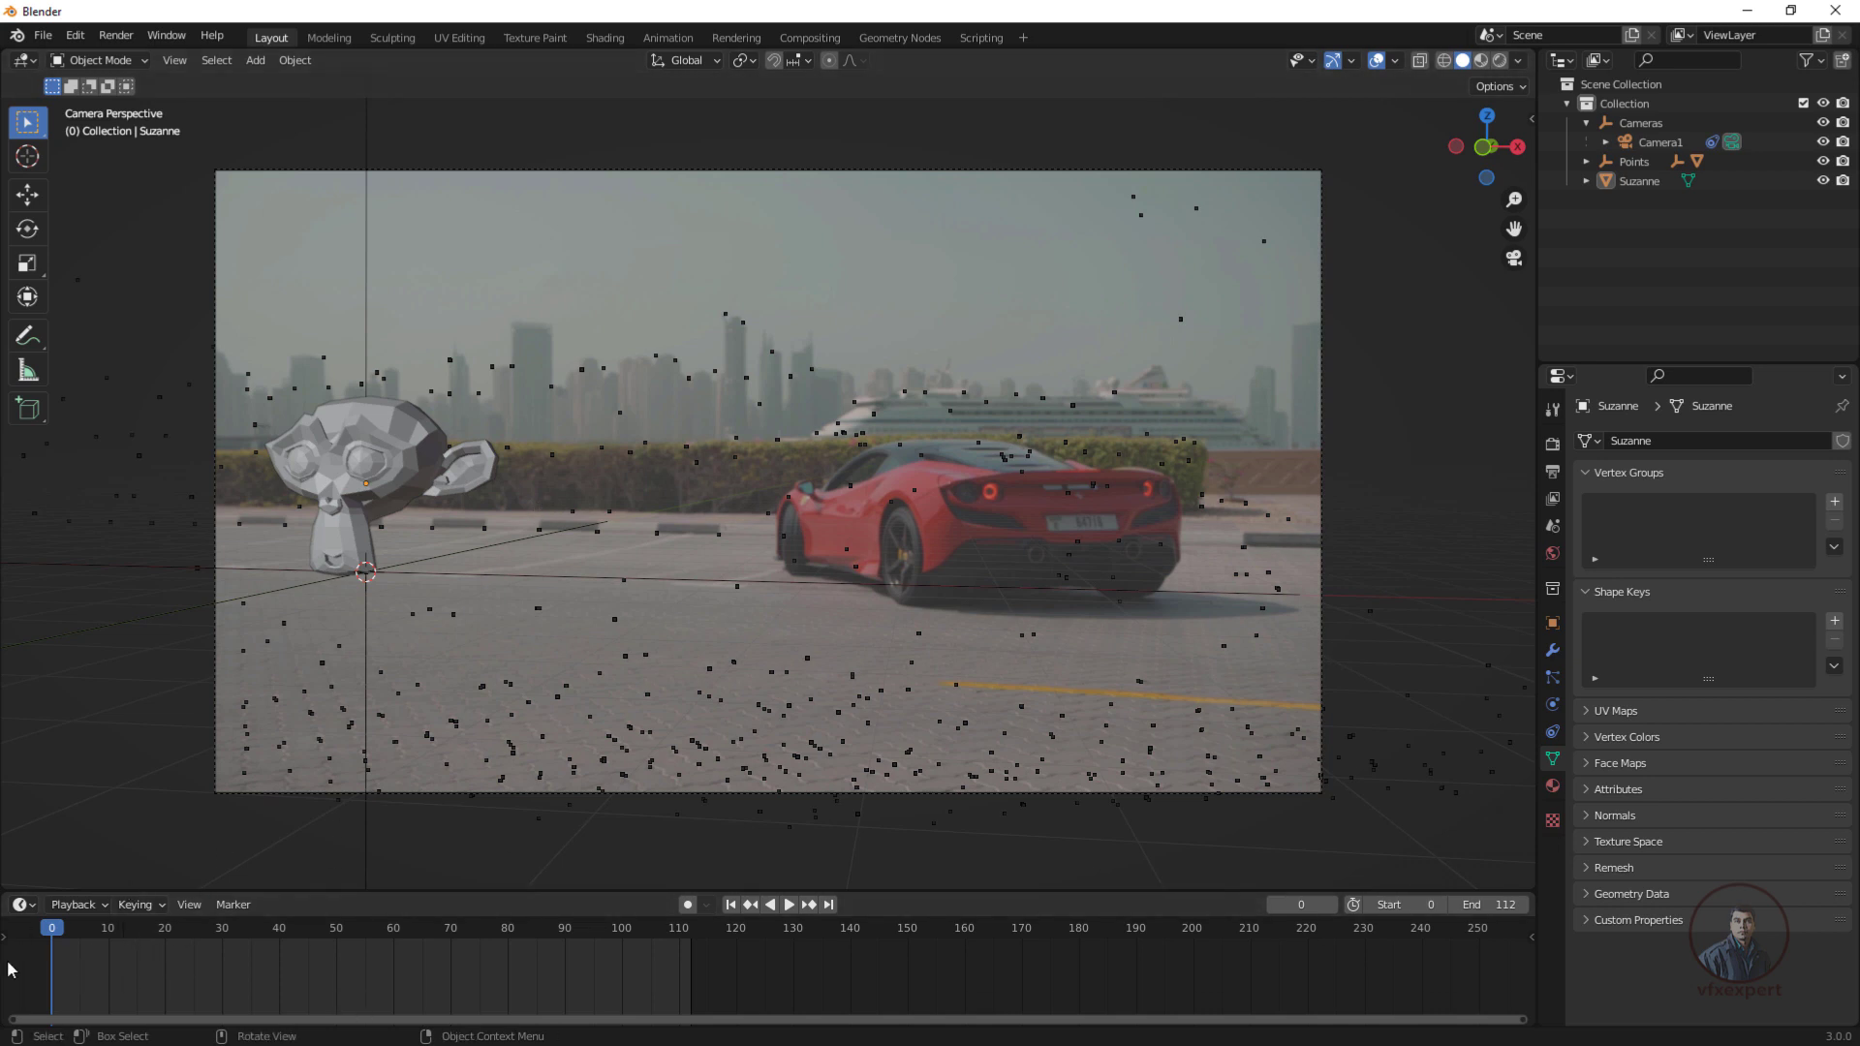
click(58, 933)
key(space)
drag(59, 928, 52, 931)
Set the start frame of Camera1's background image sequence to 0.
click(1660, 144)
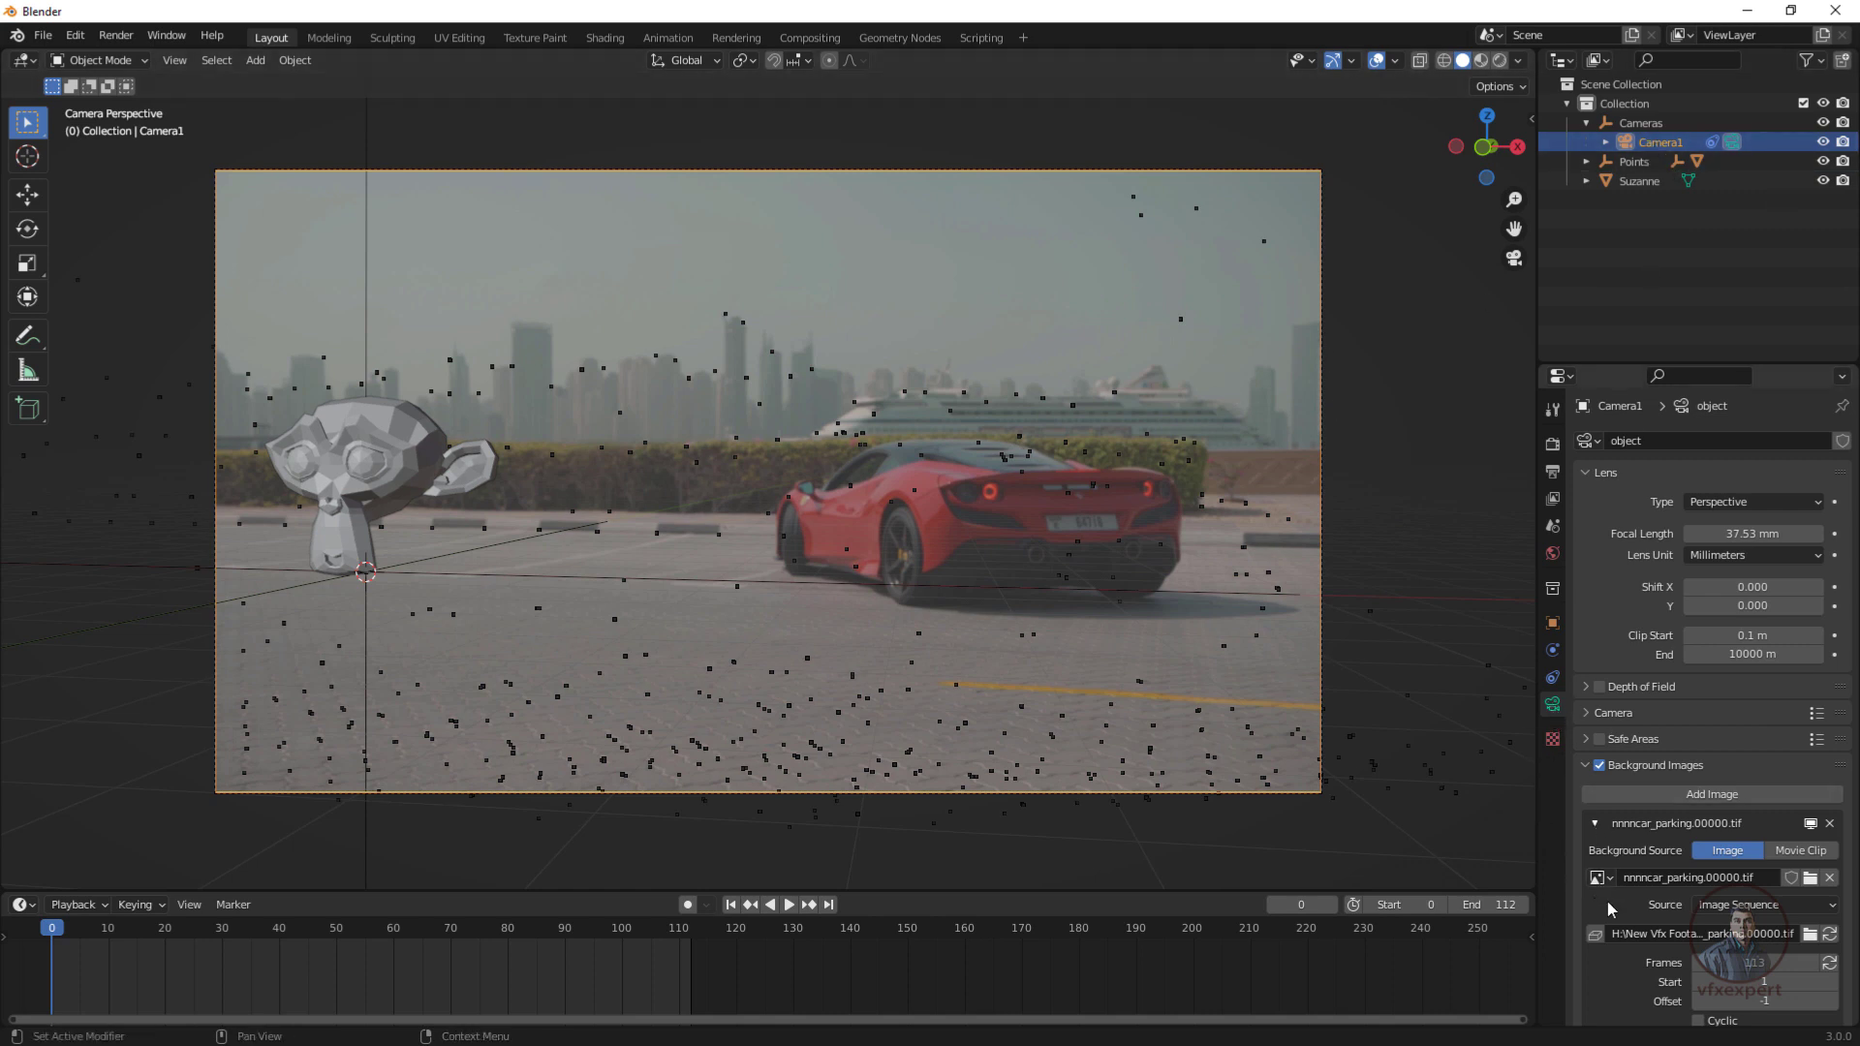
scroll(1607, 899, down, 5)
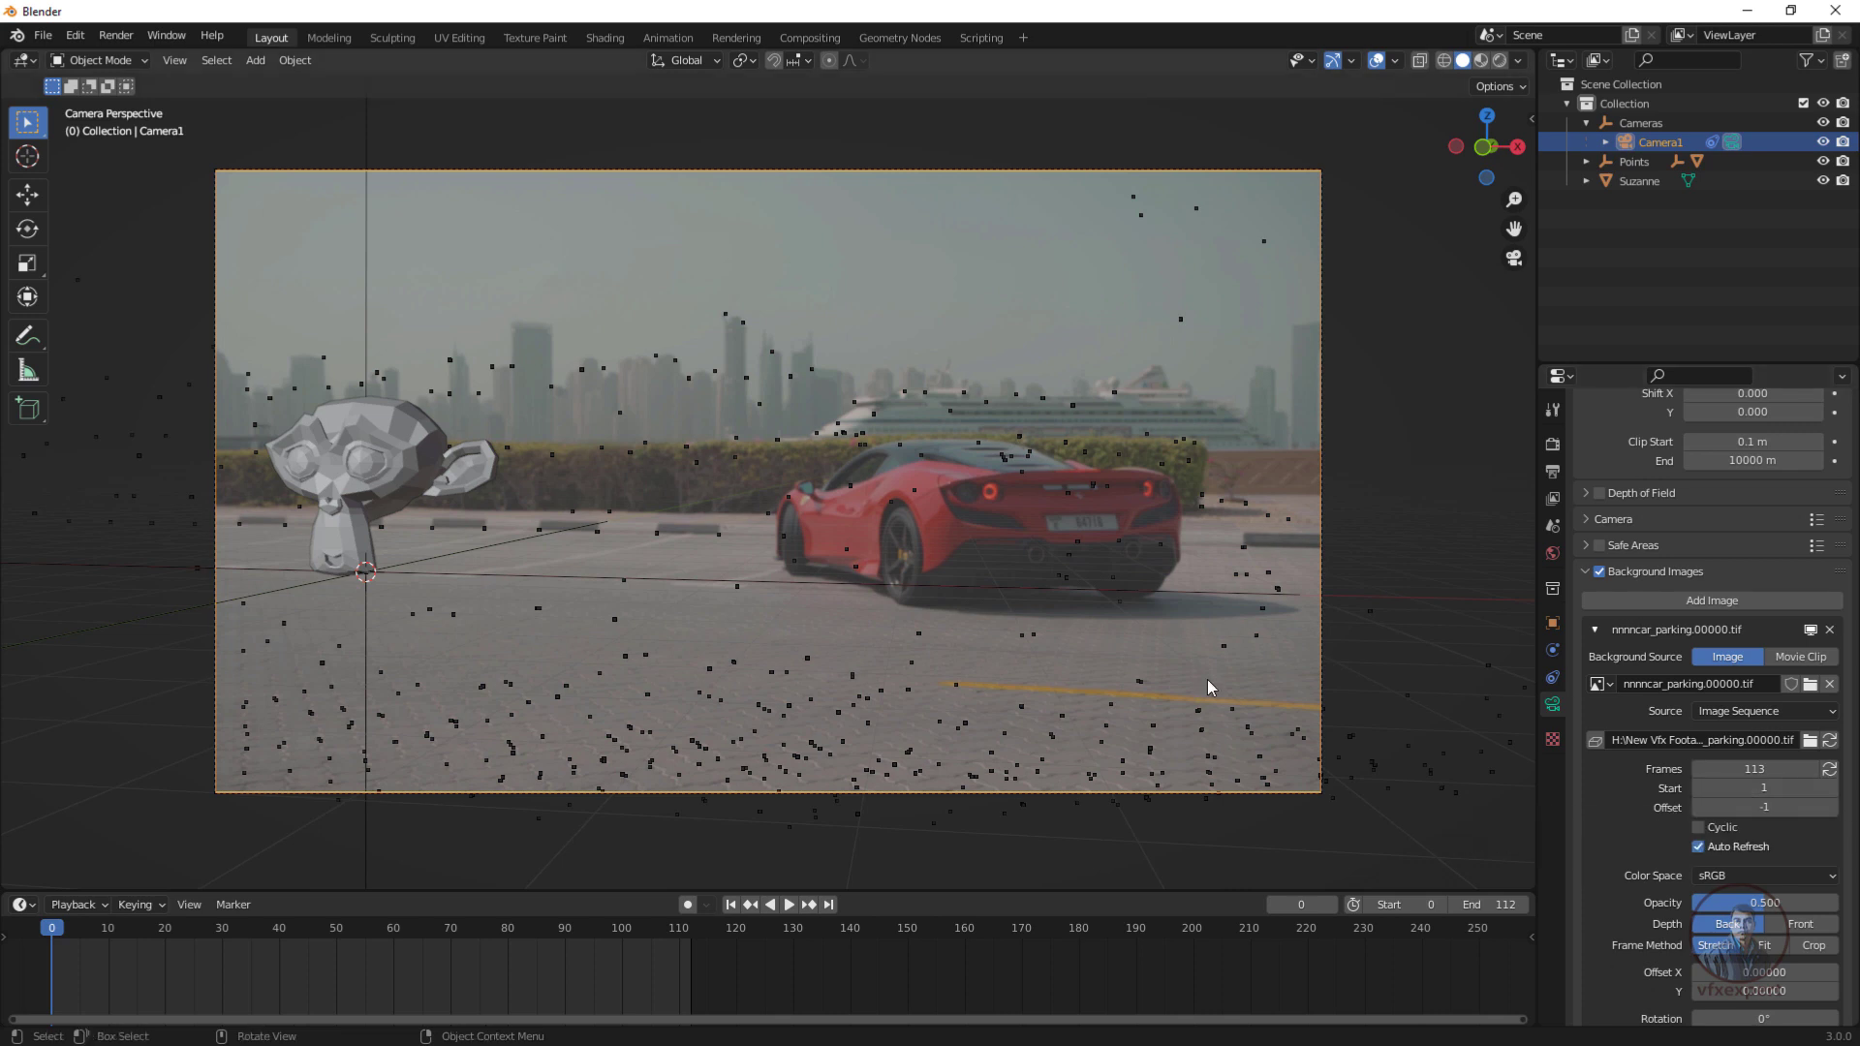
click(1769, 789)
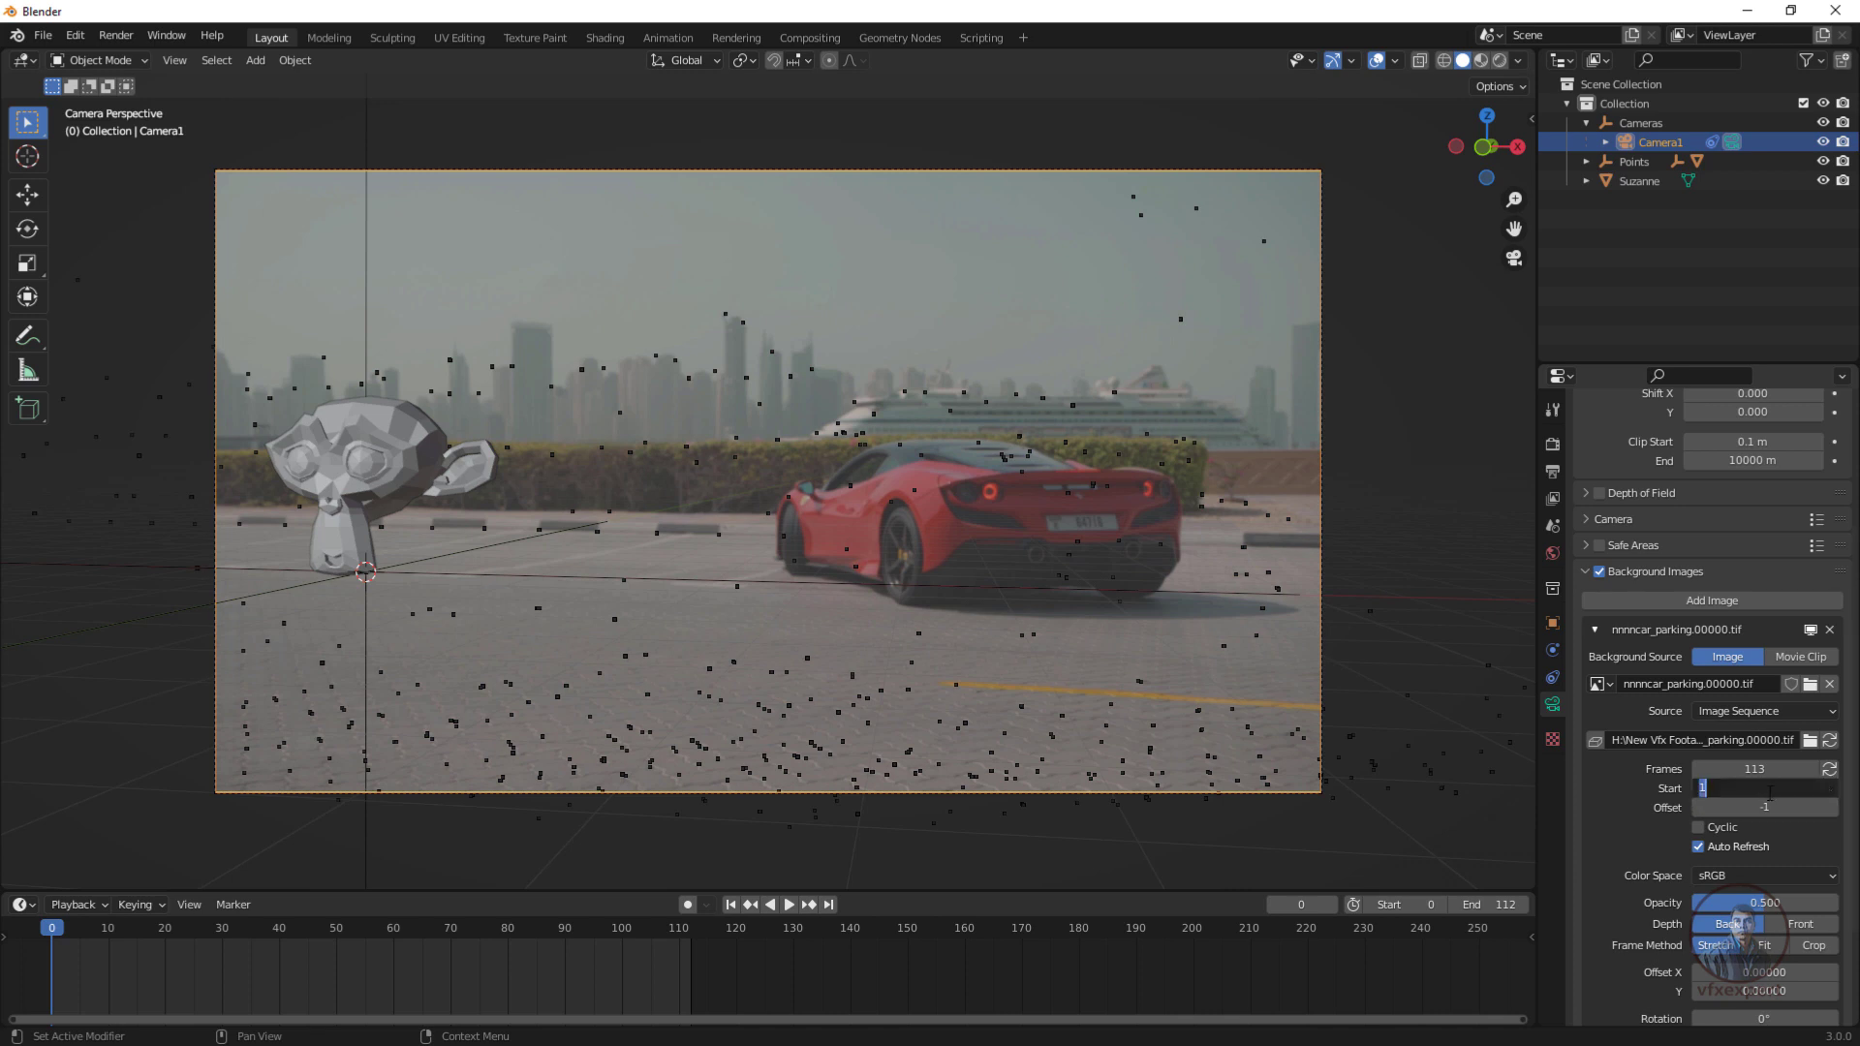
key(Return)
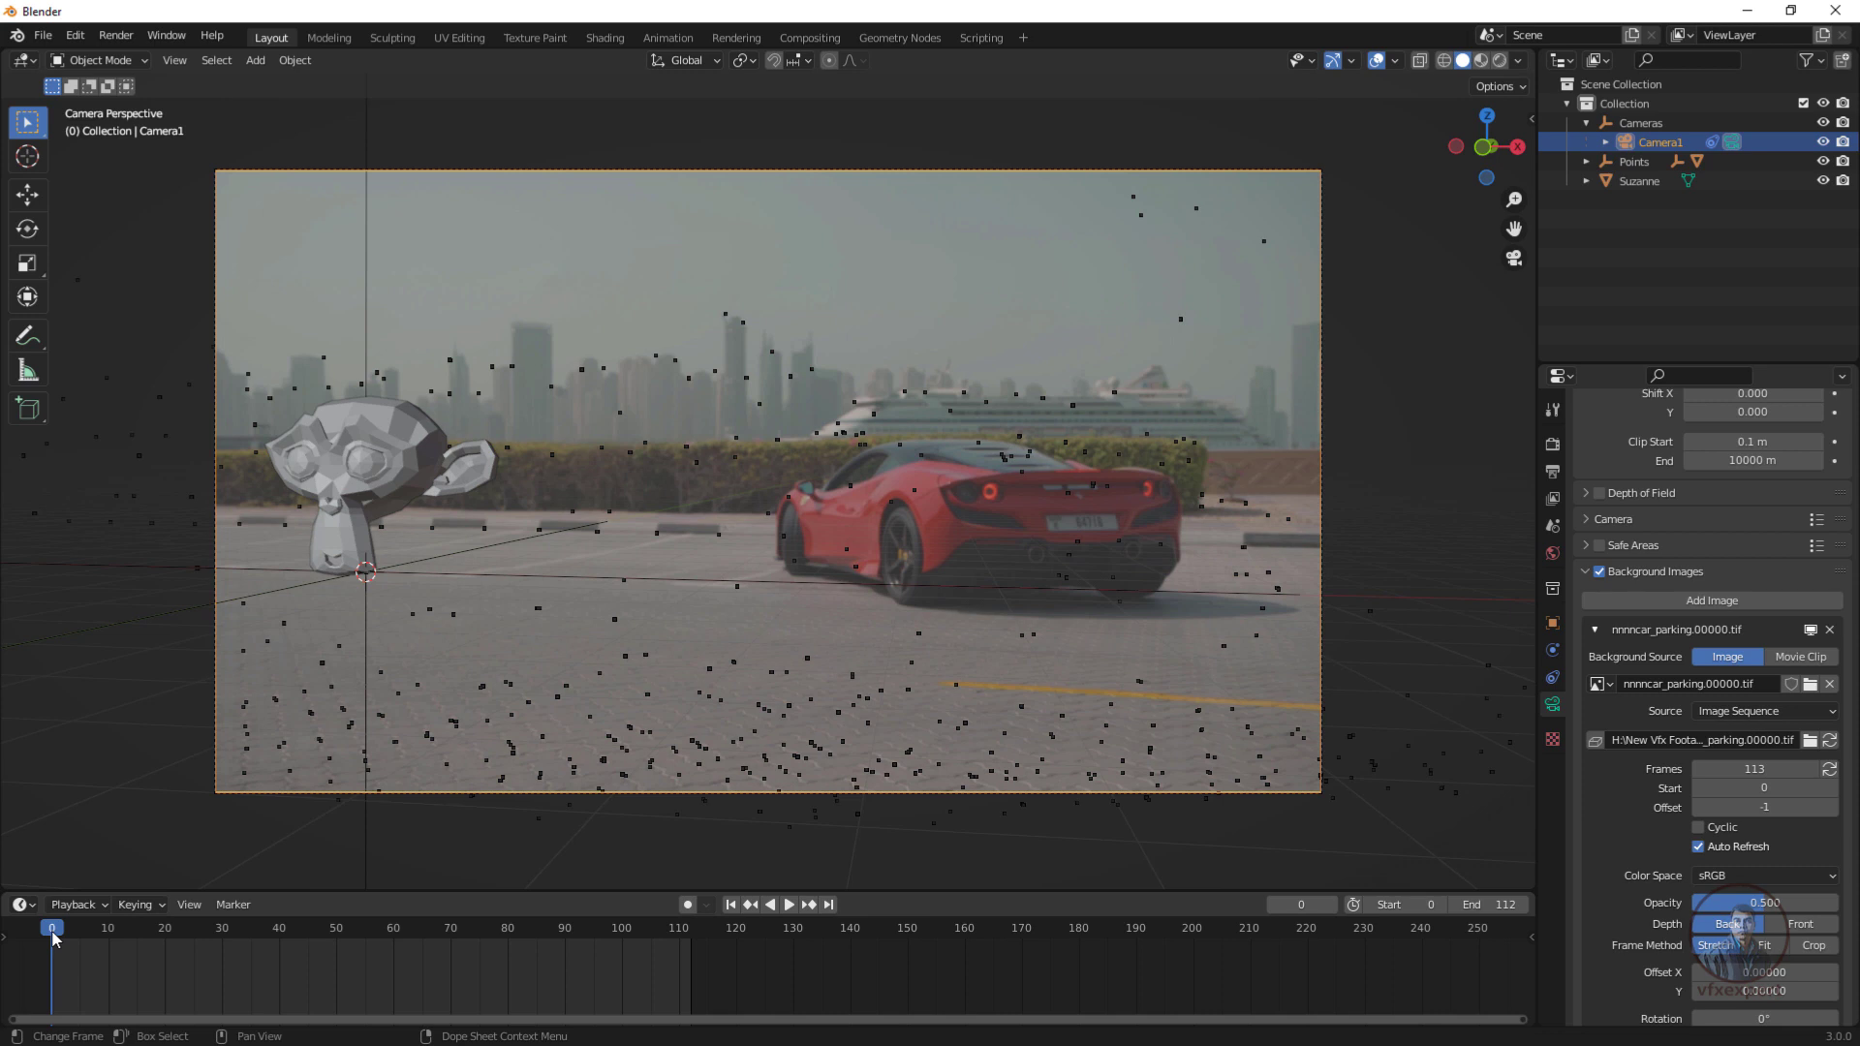
Check the footage at frames 0 and 1, then play the shot from frame 0 and stop at frame 77.
key(space)
click(51, 937)
key(space)
key(space)
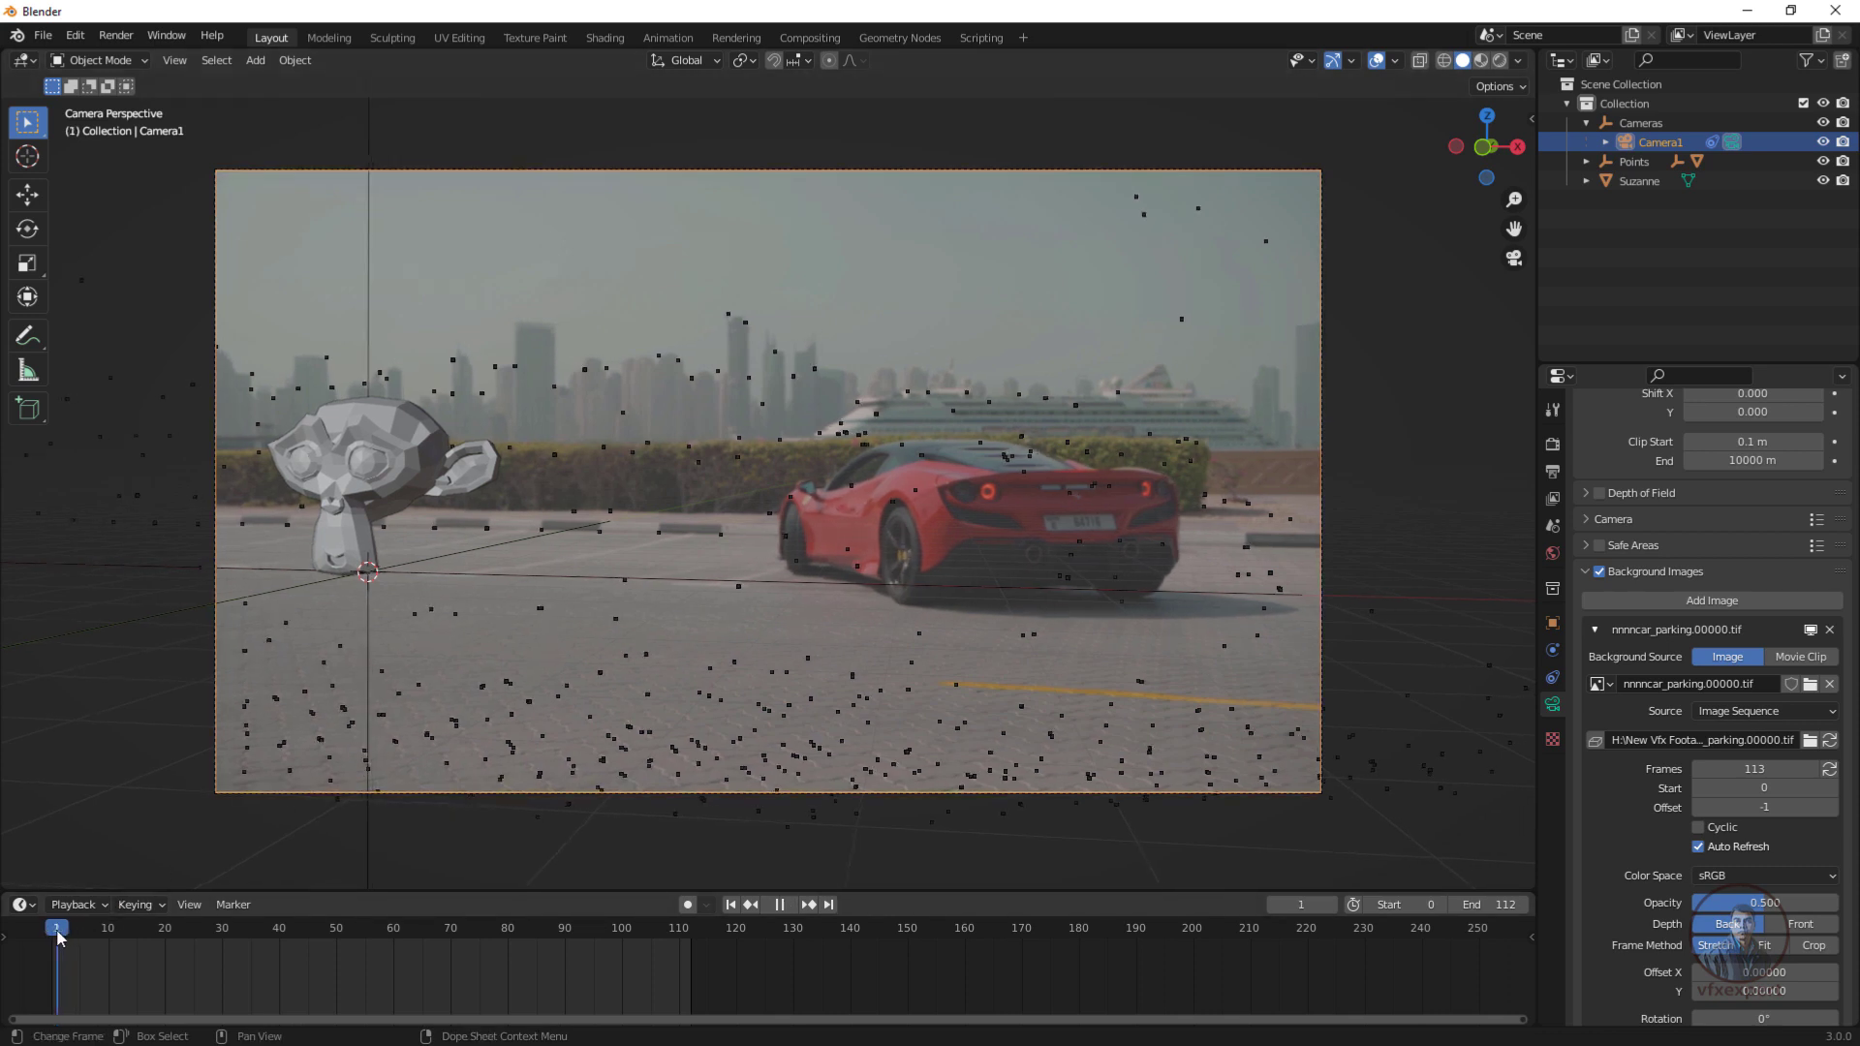
drag(58, 931, 52, 930)
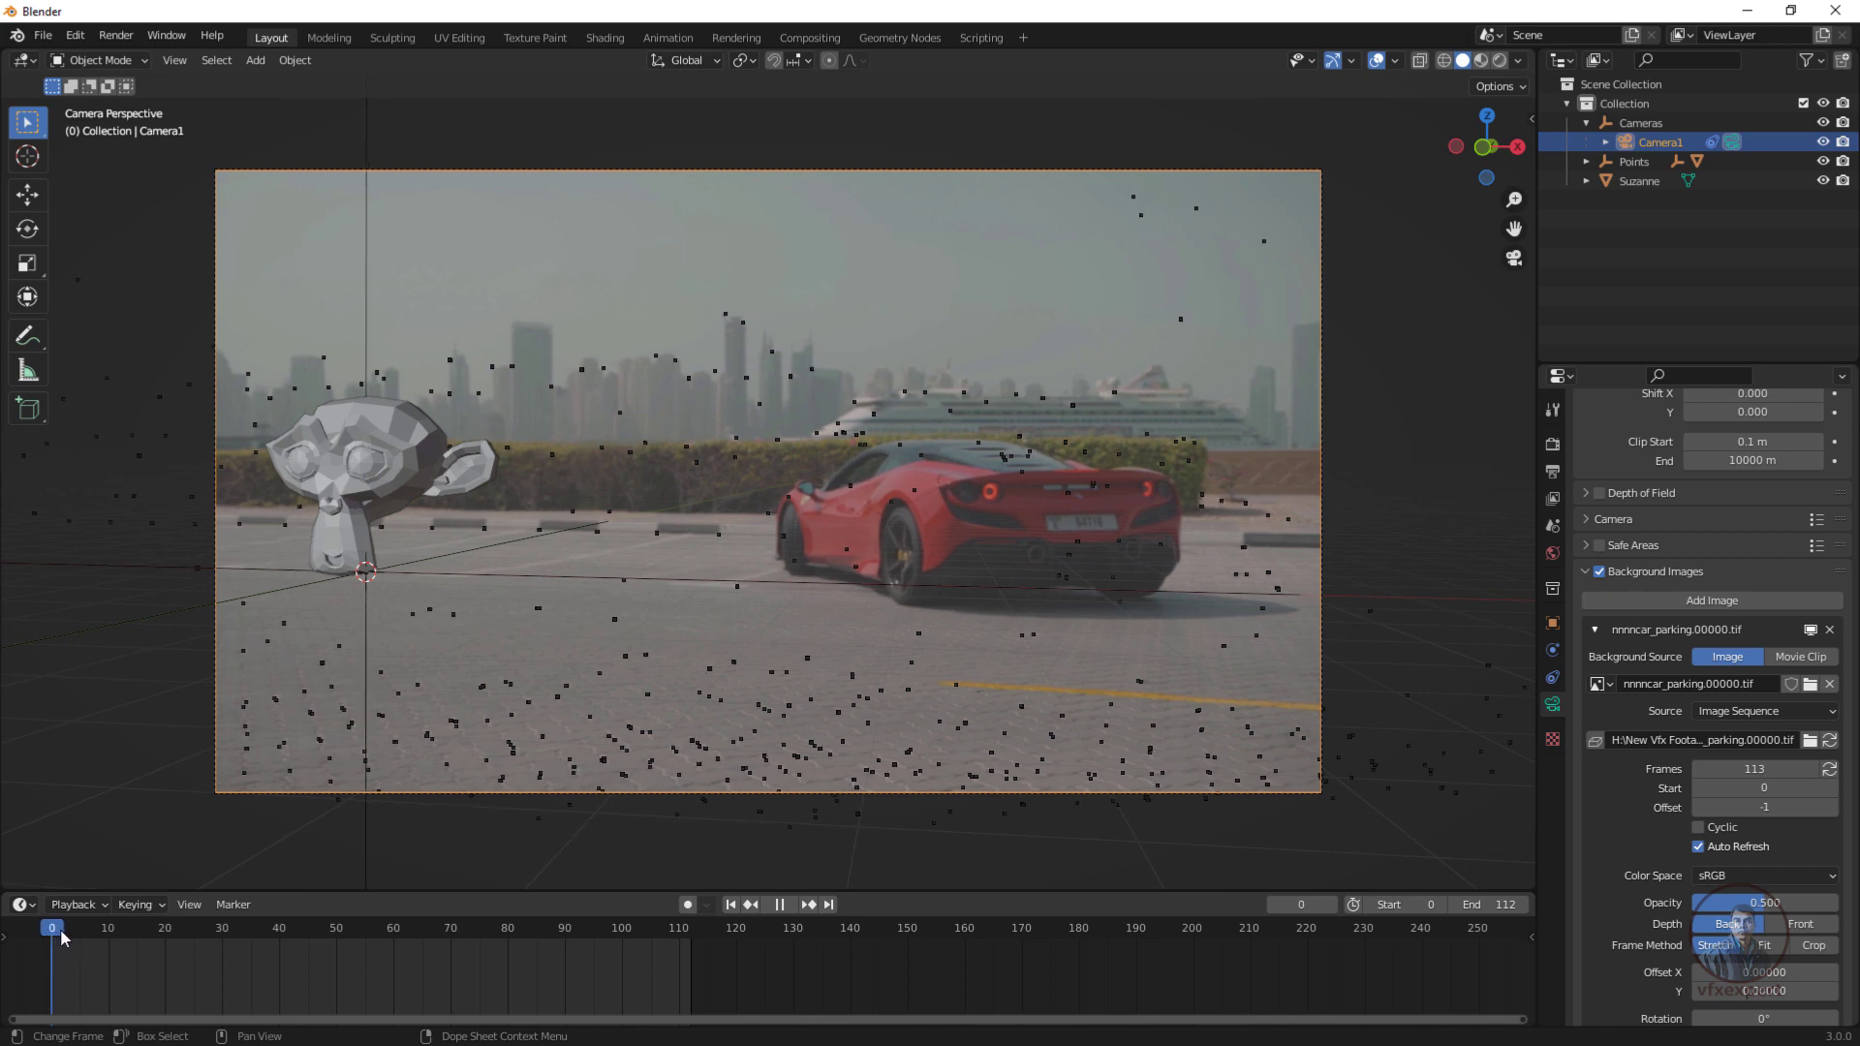
key(Escape)
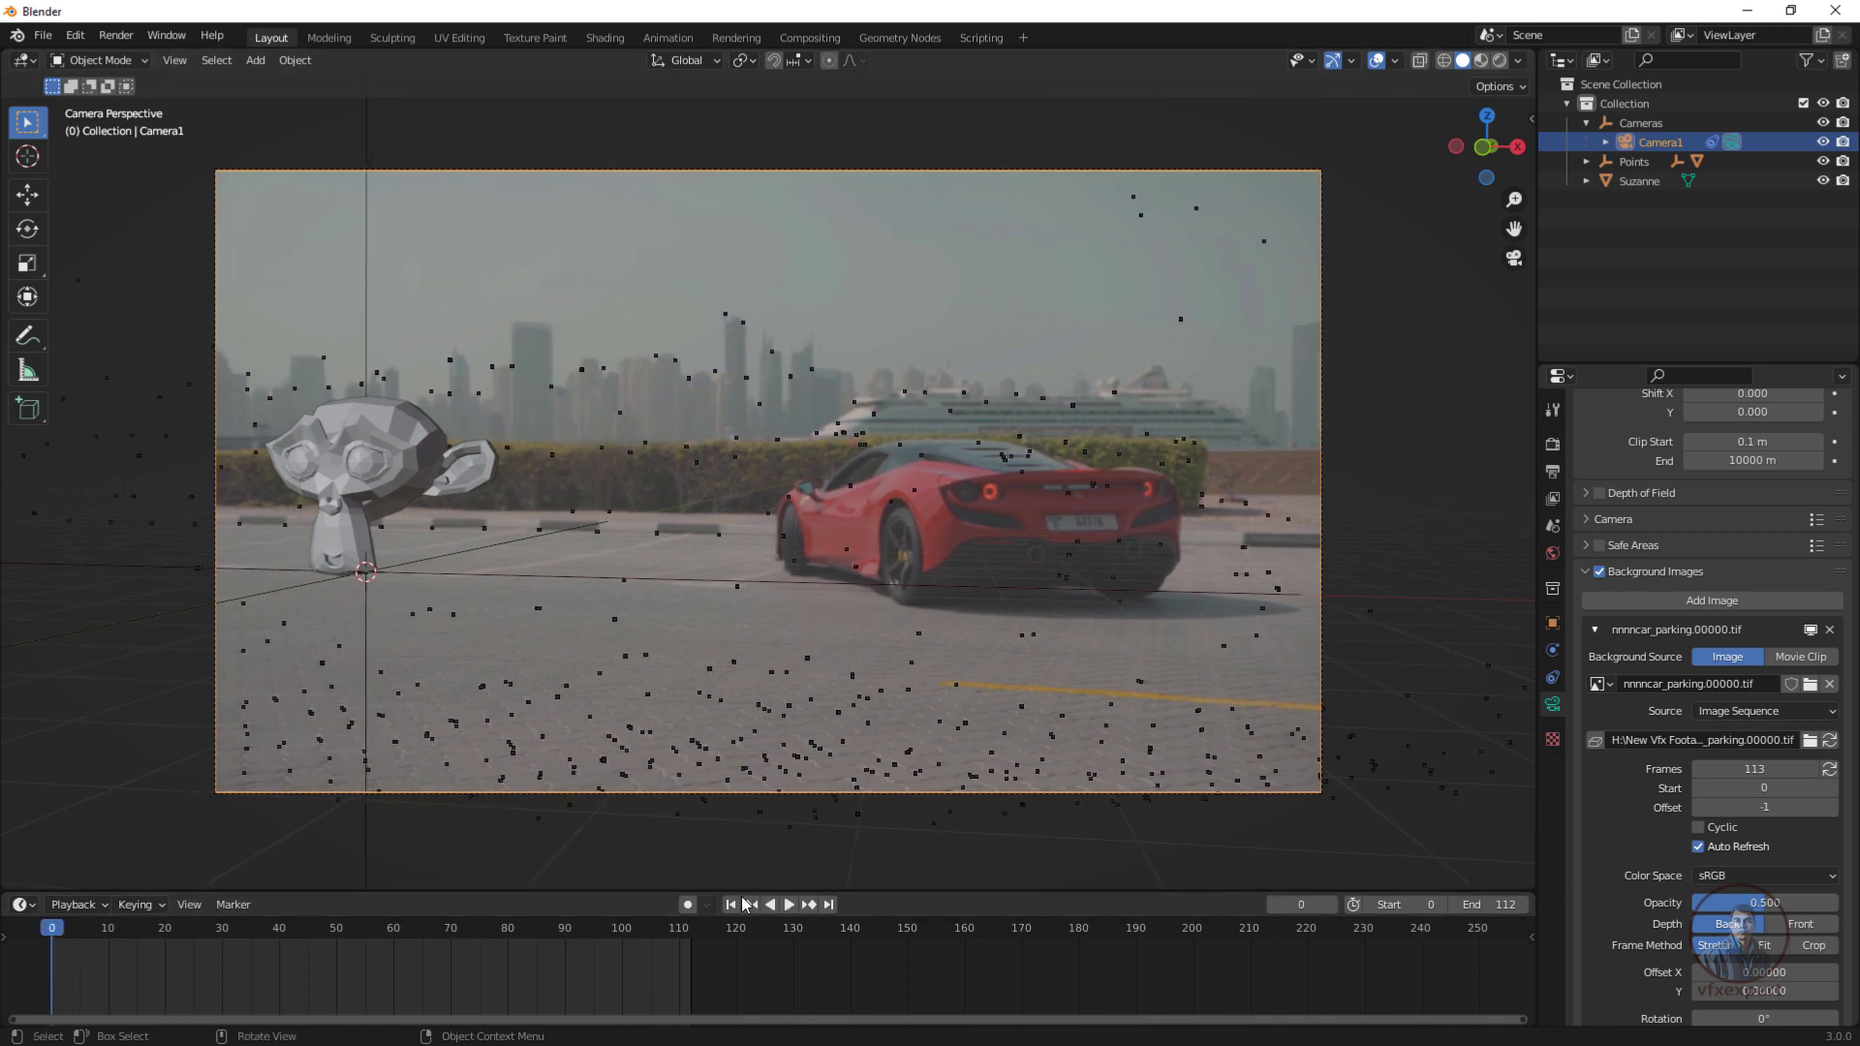
click(787, 906)
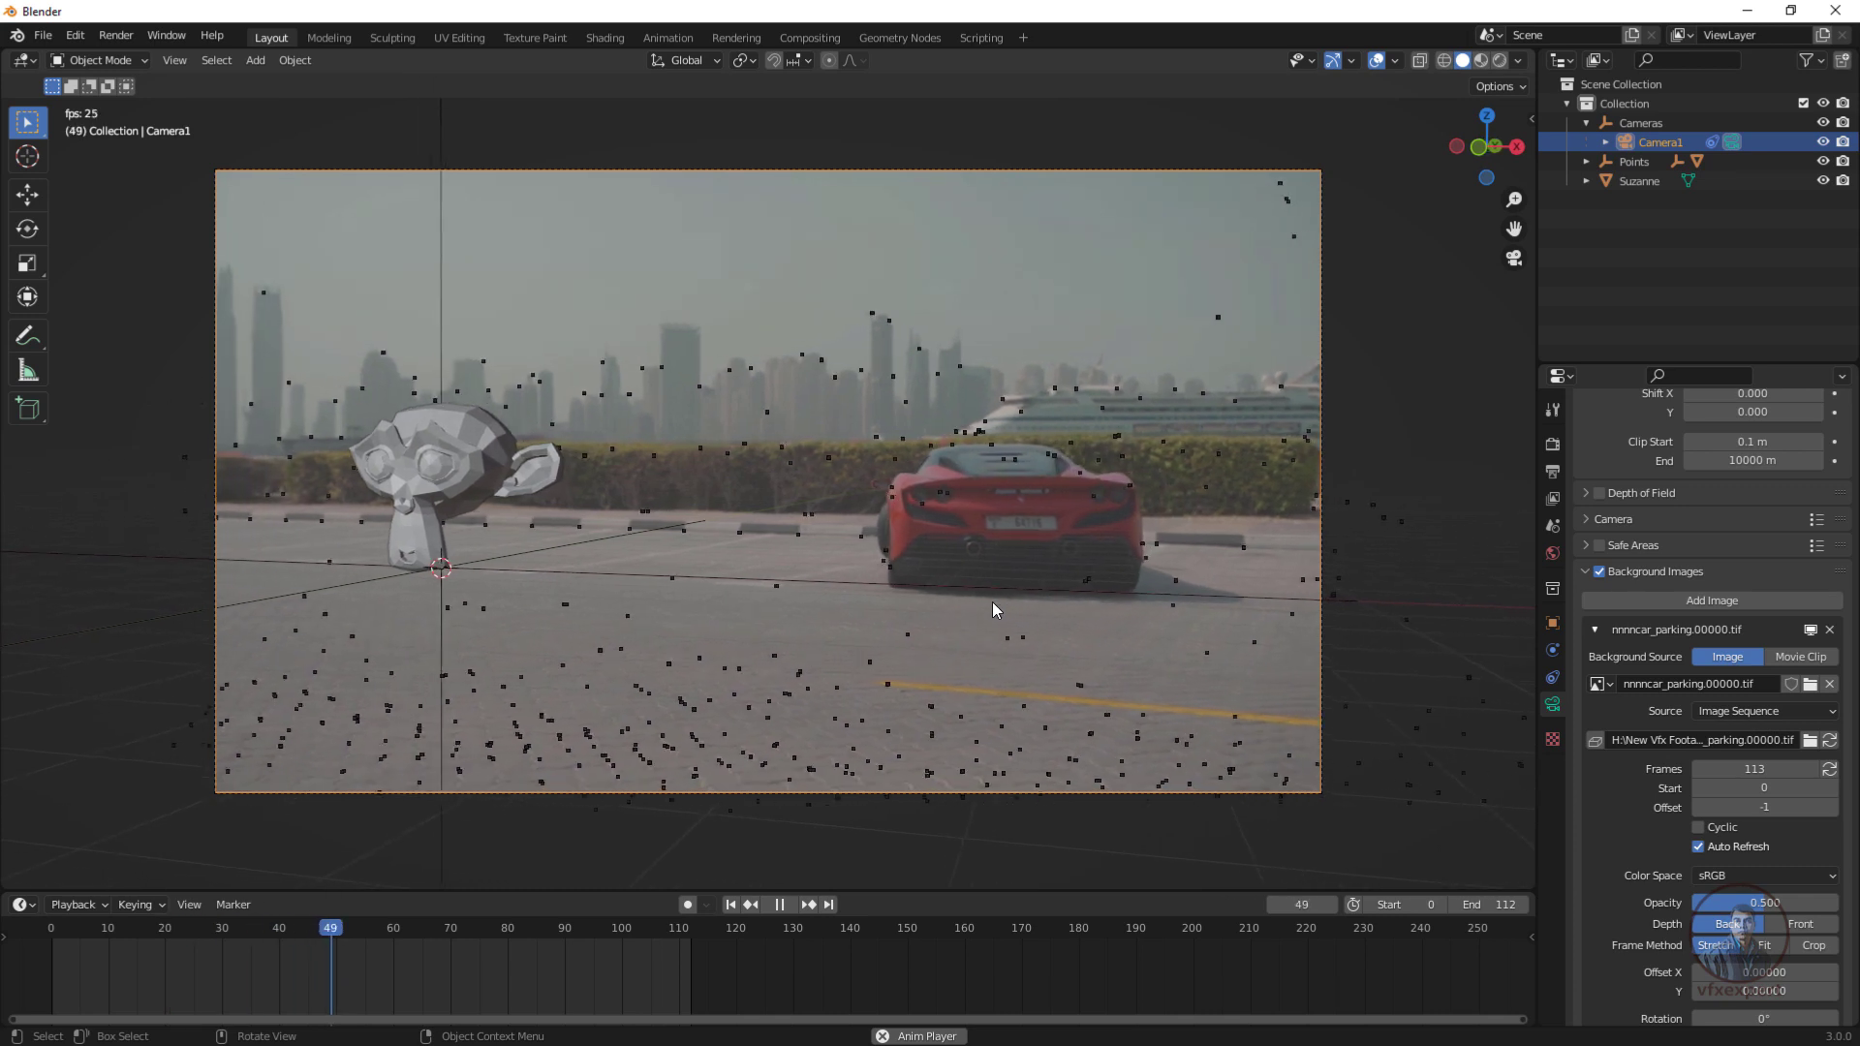
click(779, 904)
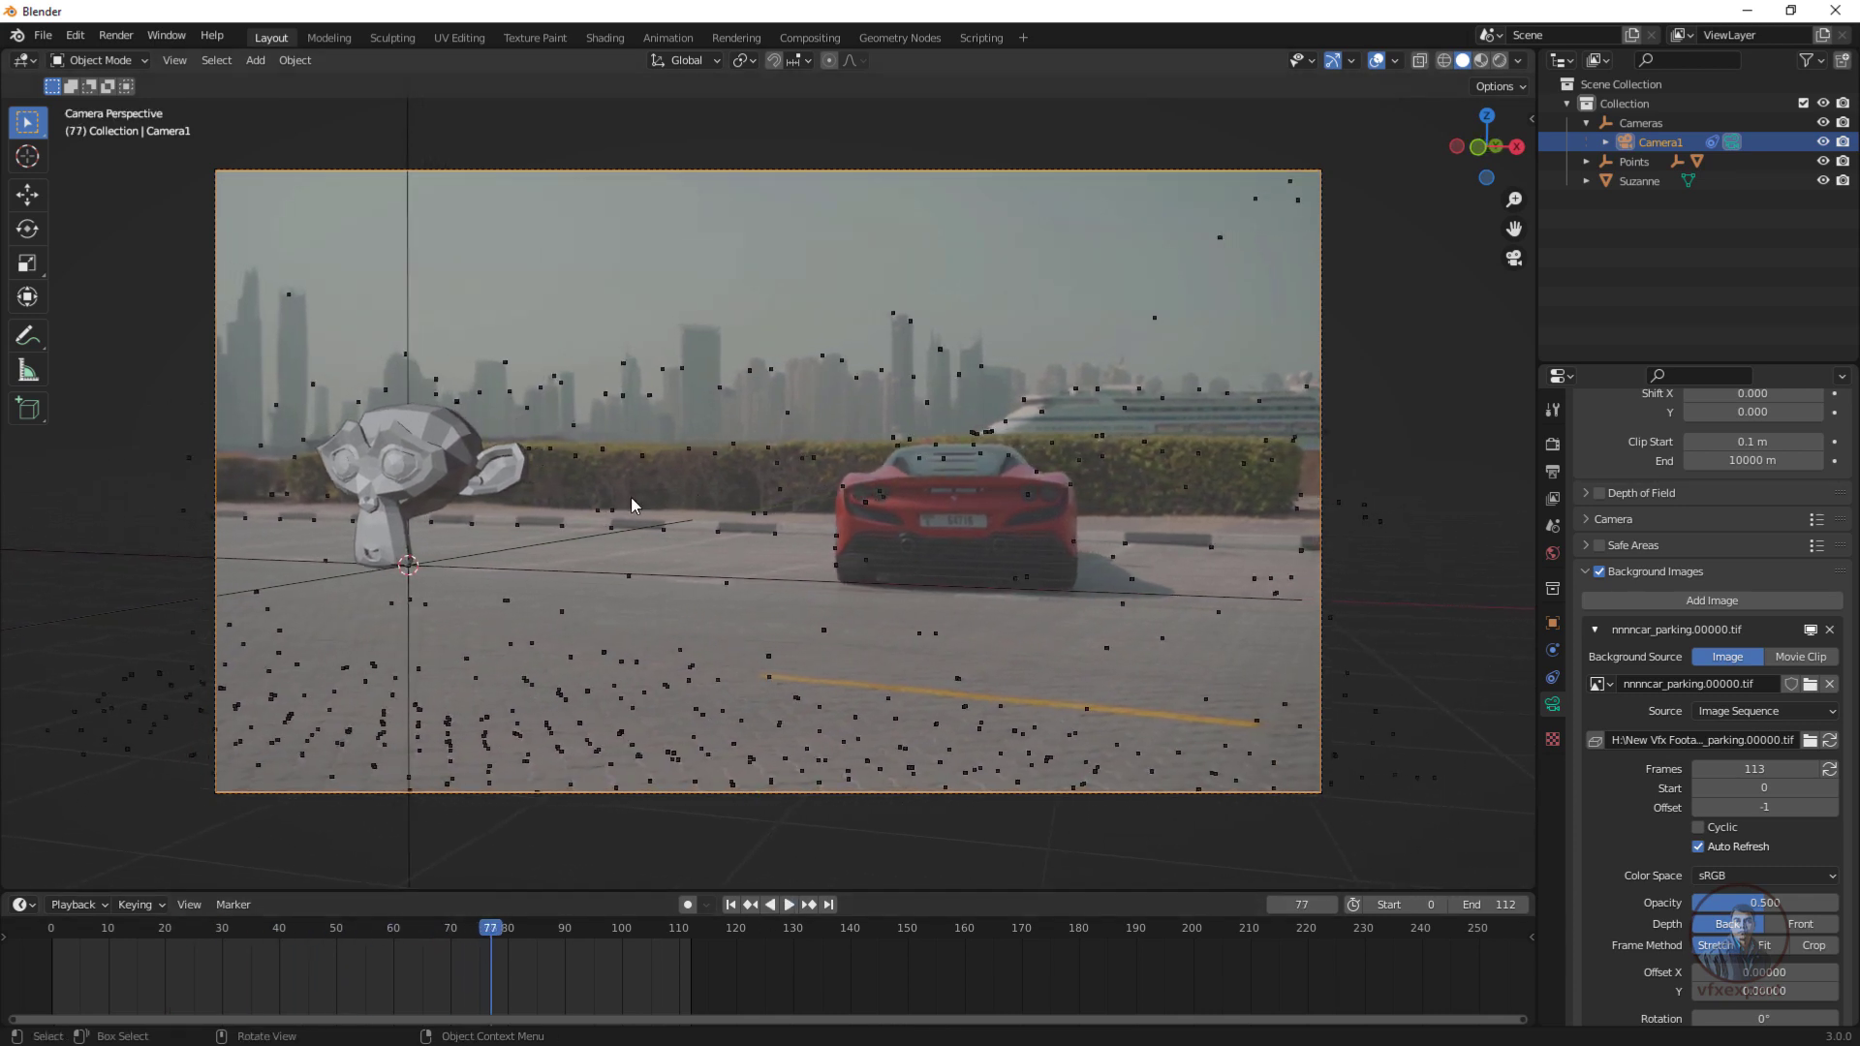
Move the monkey about 1.59 m along the global X axis, toward the car.
click(445, 463)
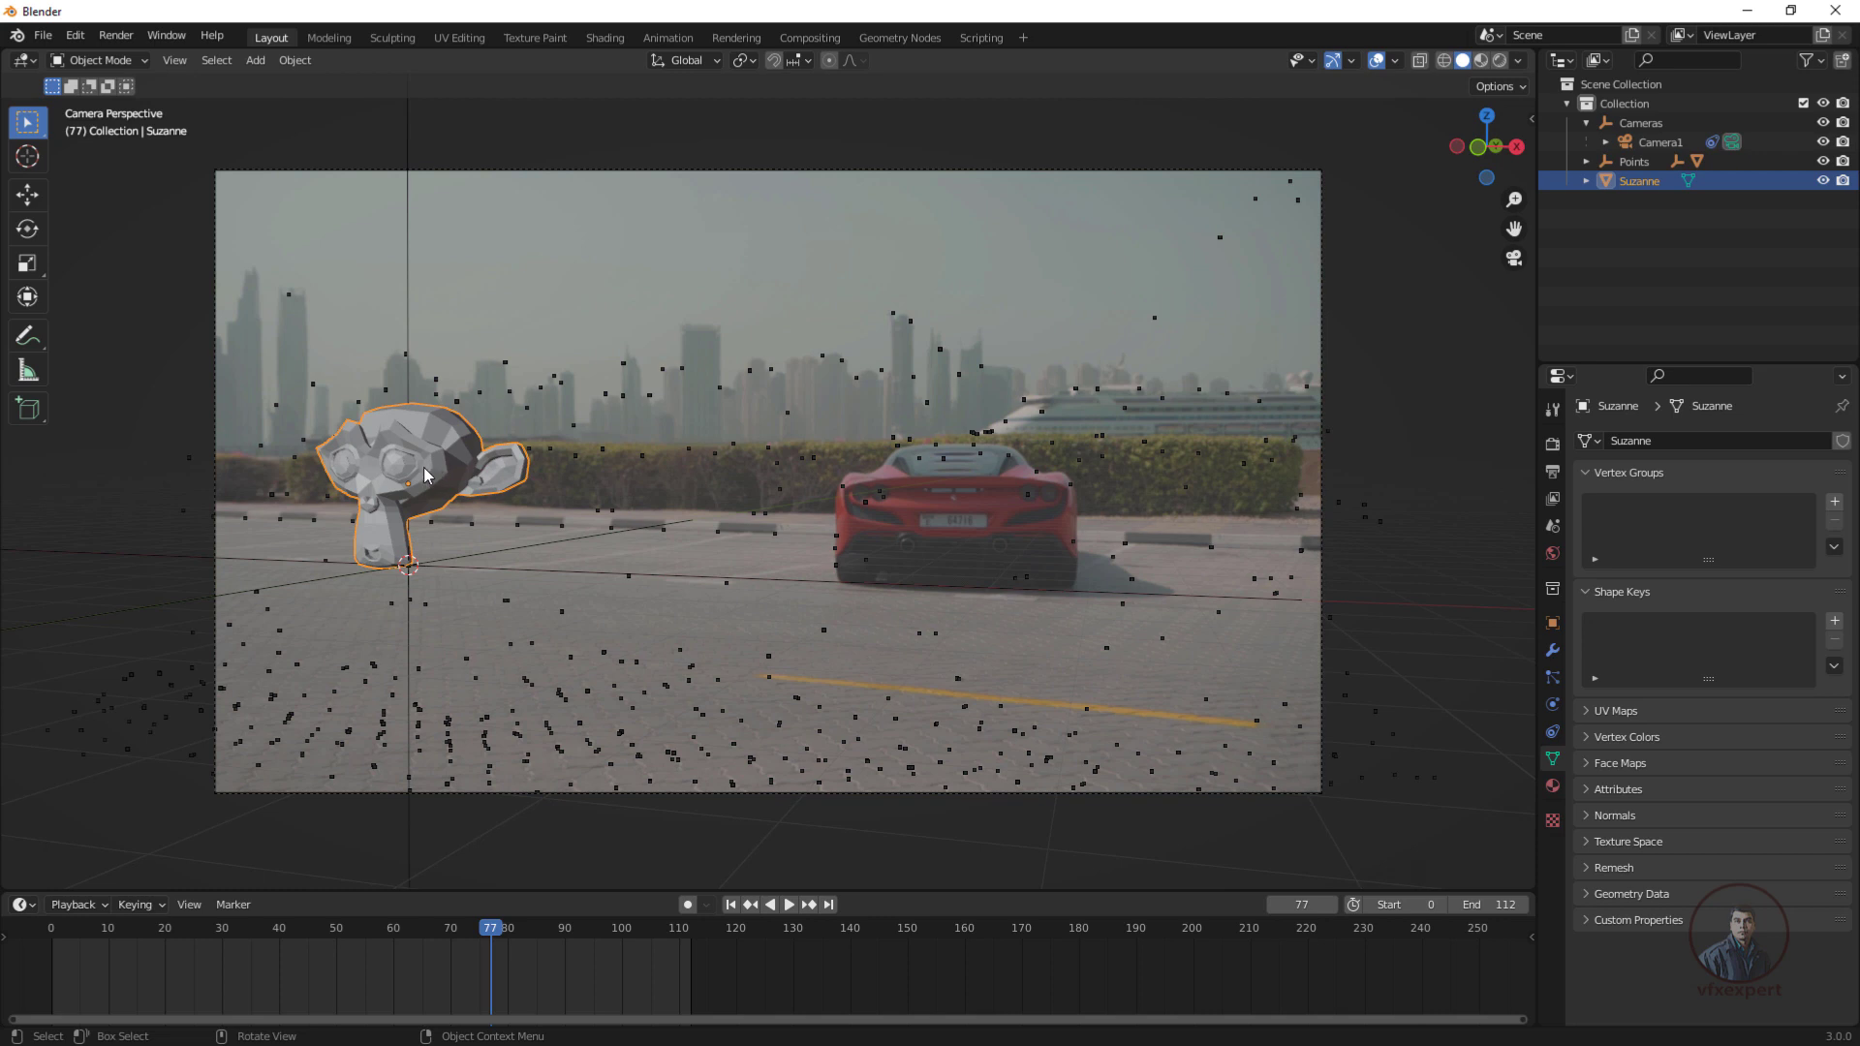
key(g)
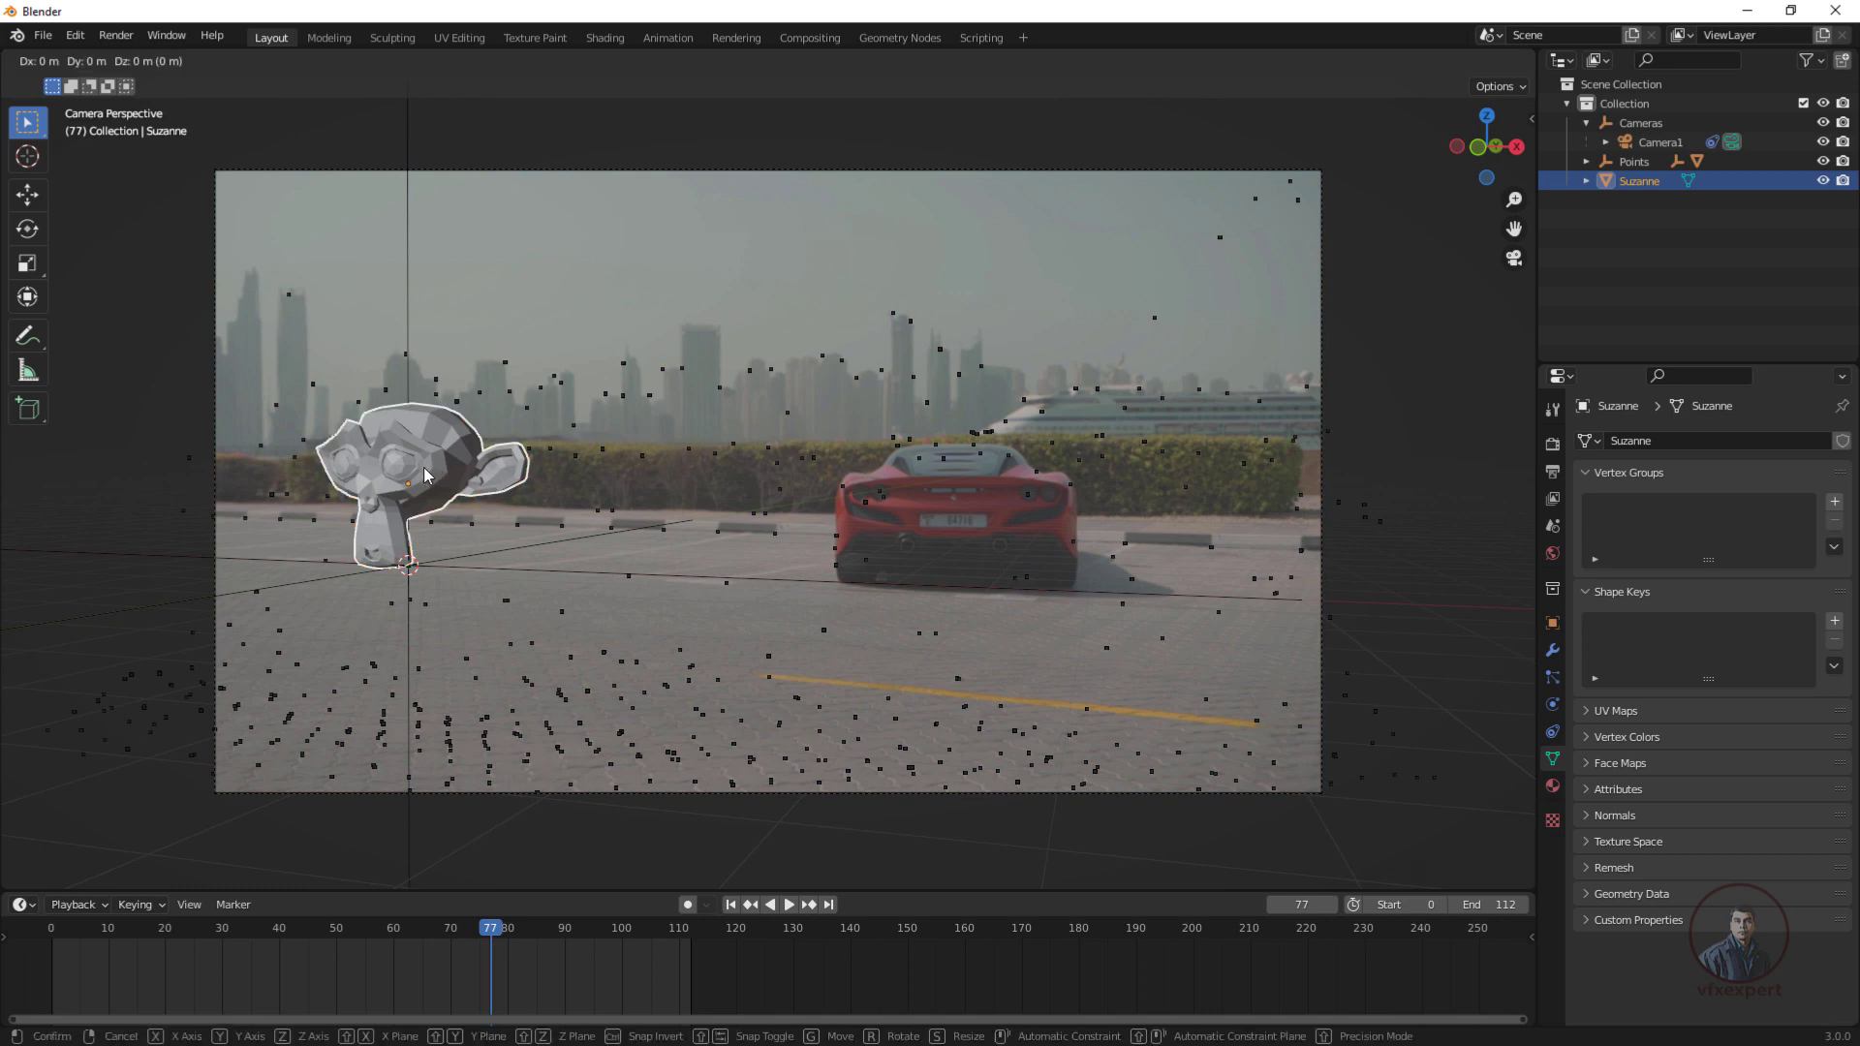
key(x)
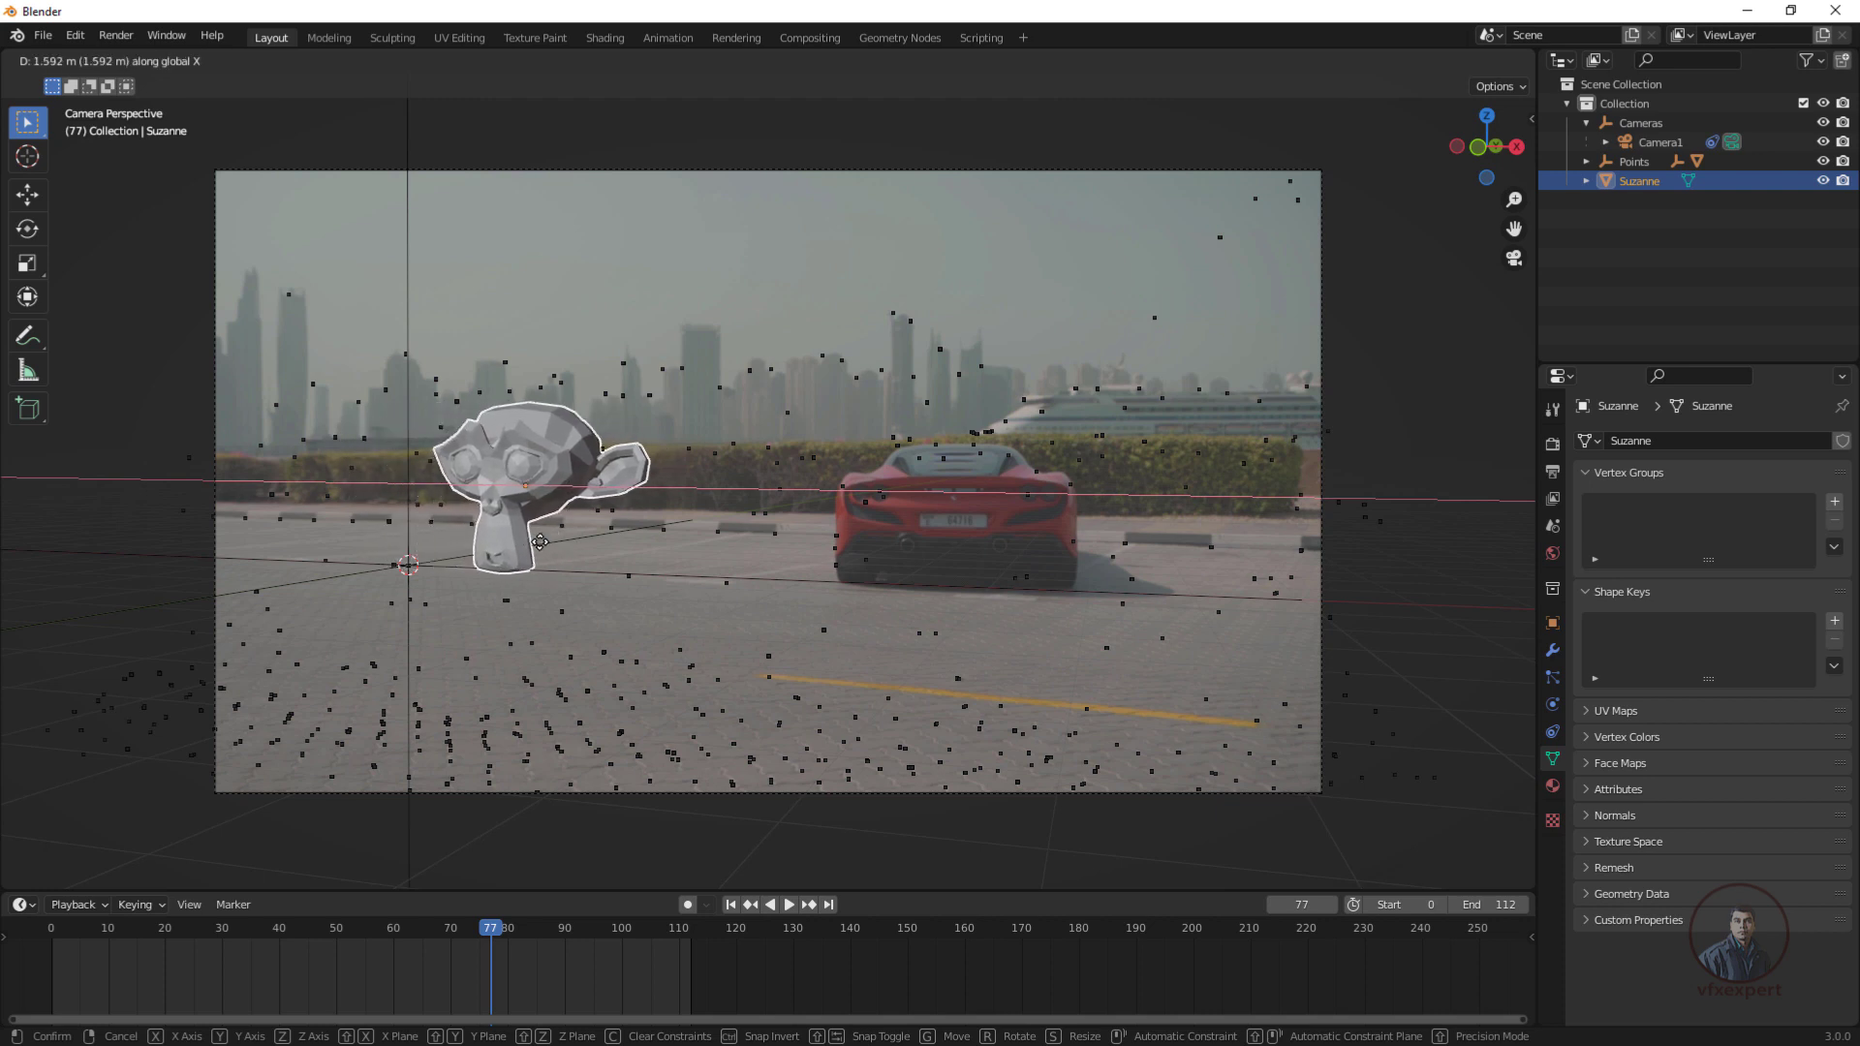
click(542, 550)
Rewind to frame 0, play the shot to check the moved monkey against the footage, and end on frame 0.
key(space)
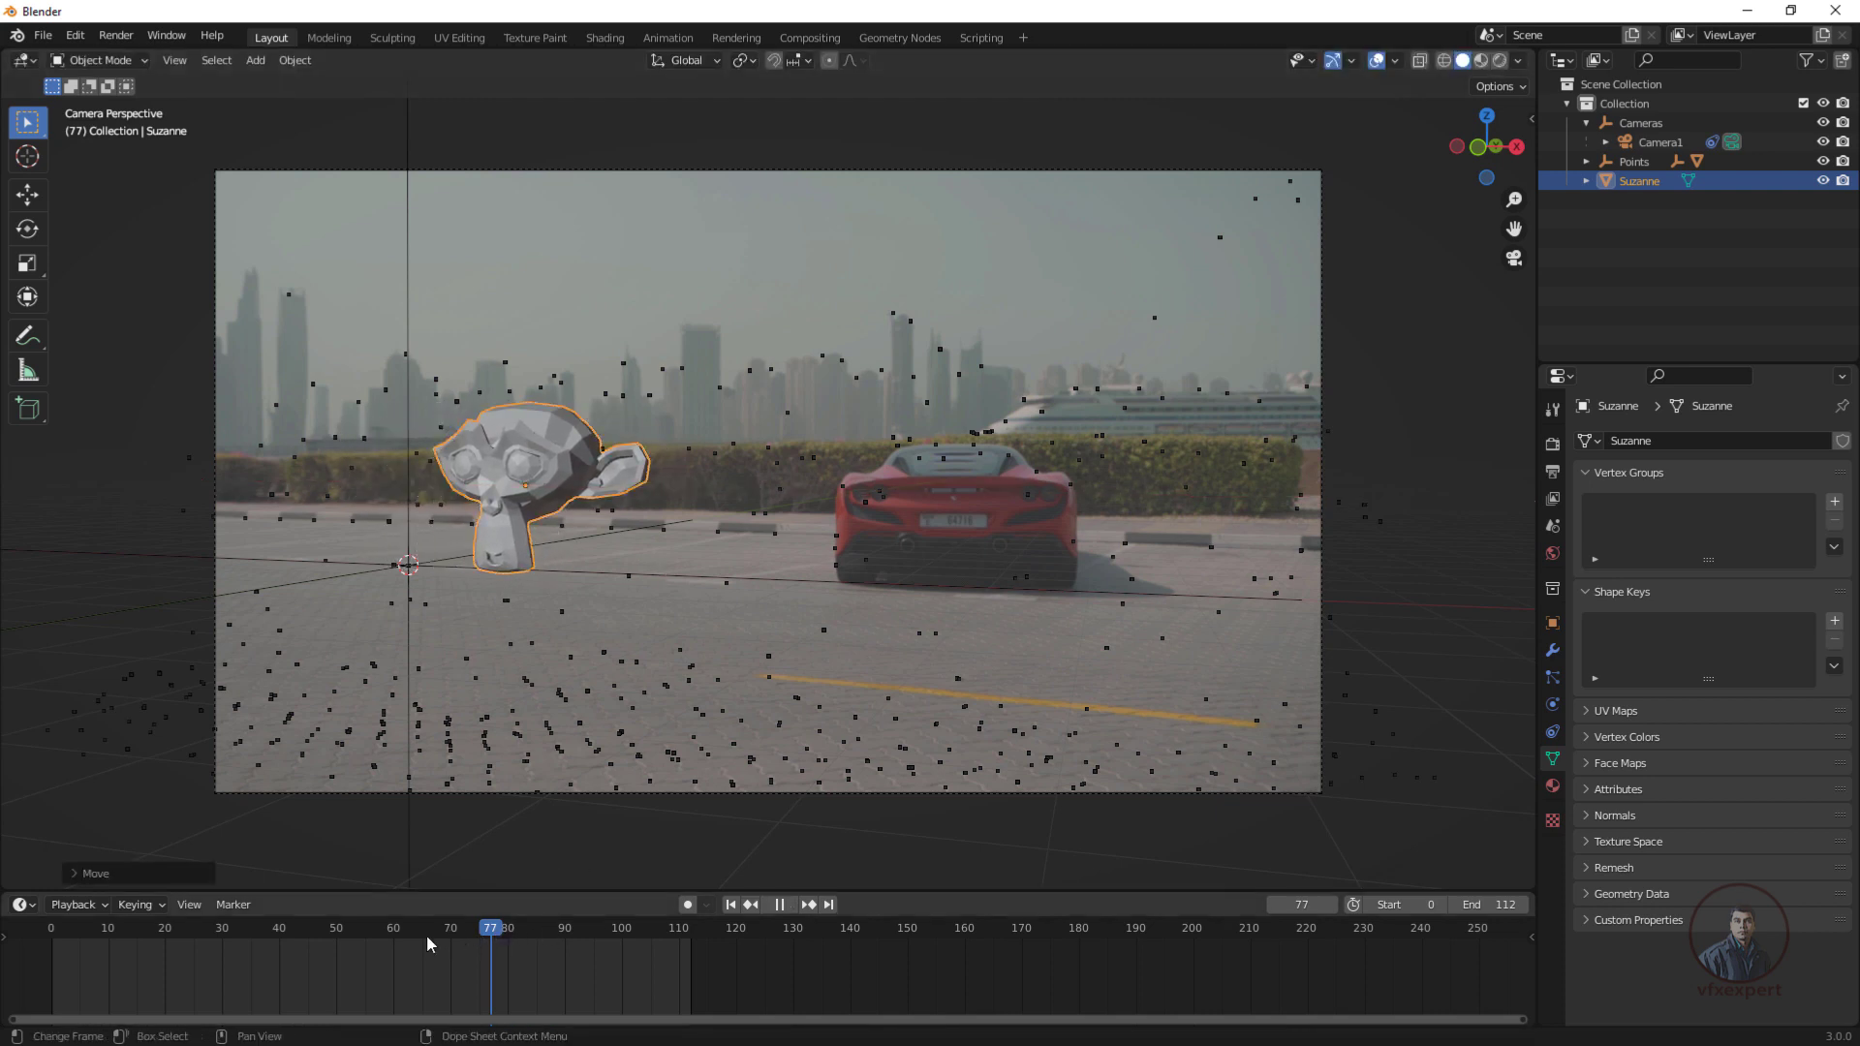
click(109, 961)
drag(108, 954, 67, 954)
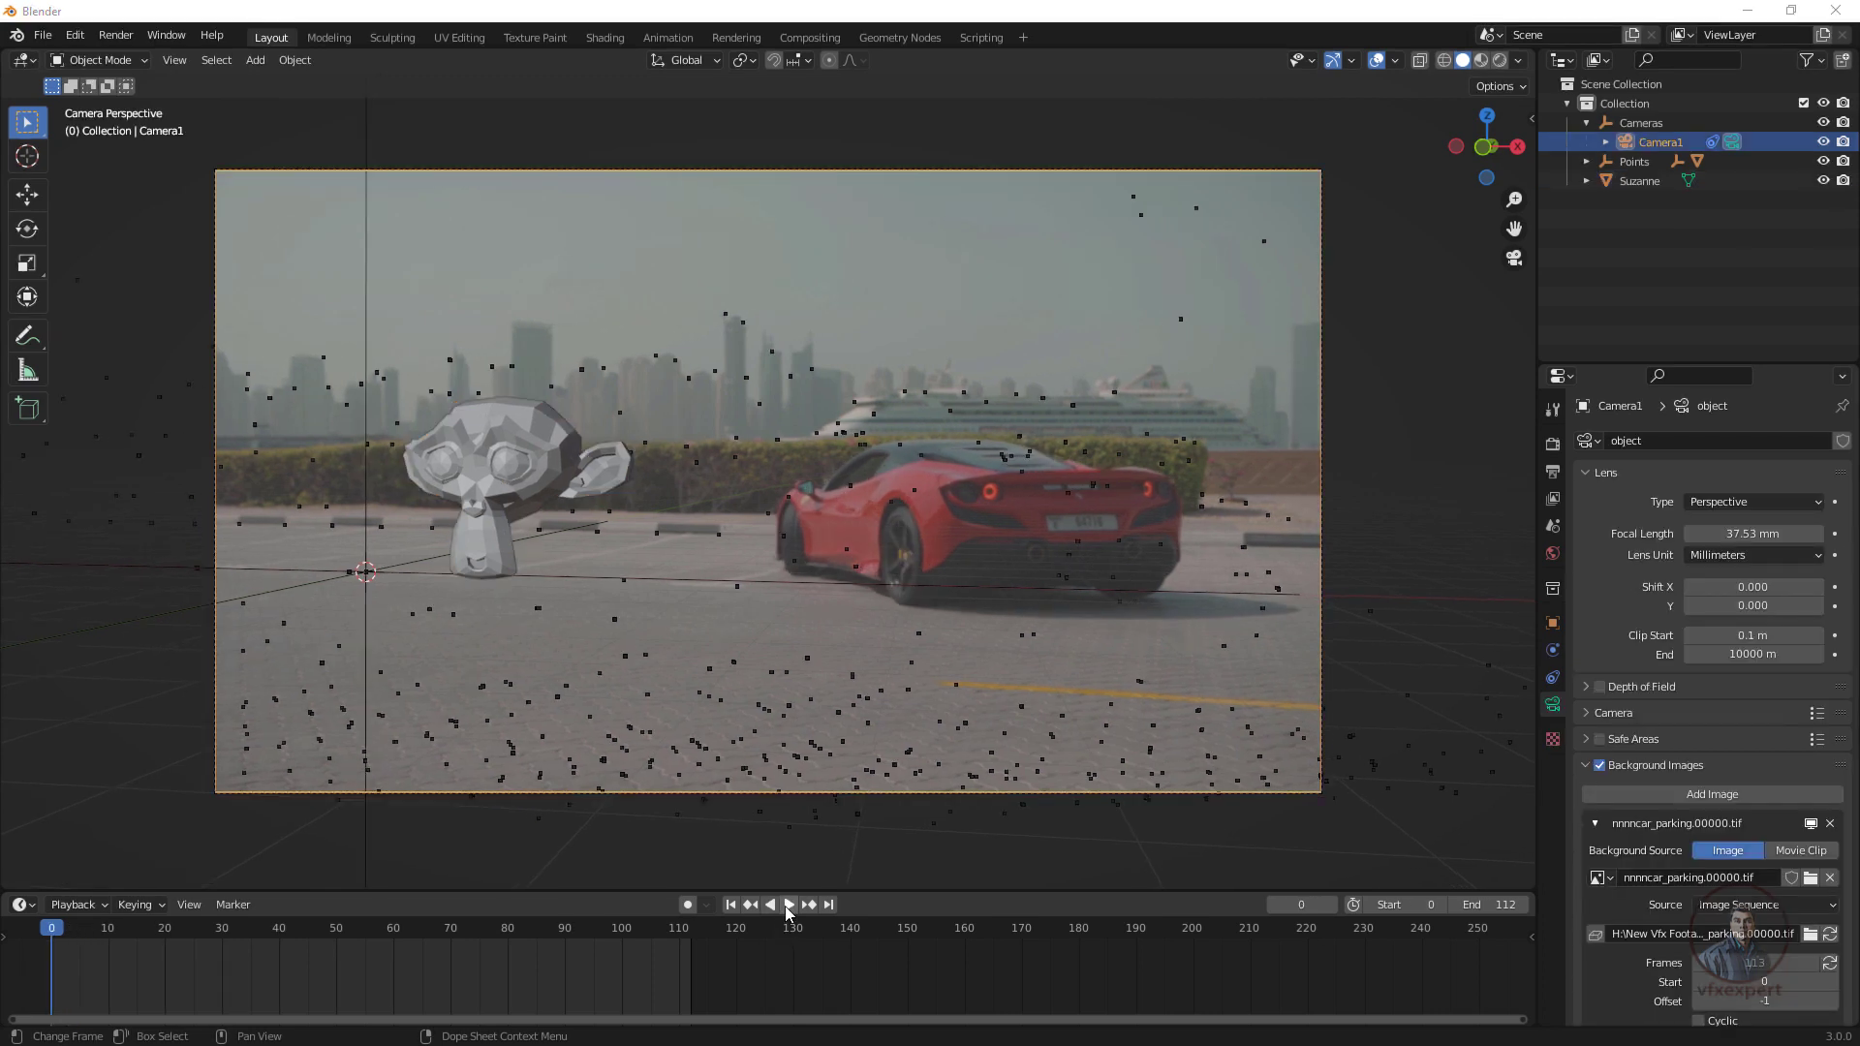
click(787, 908)
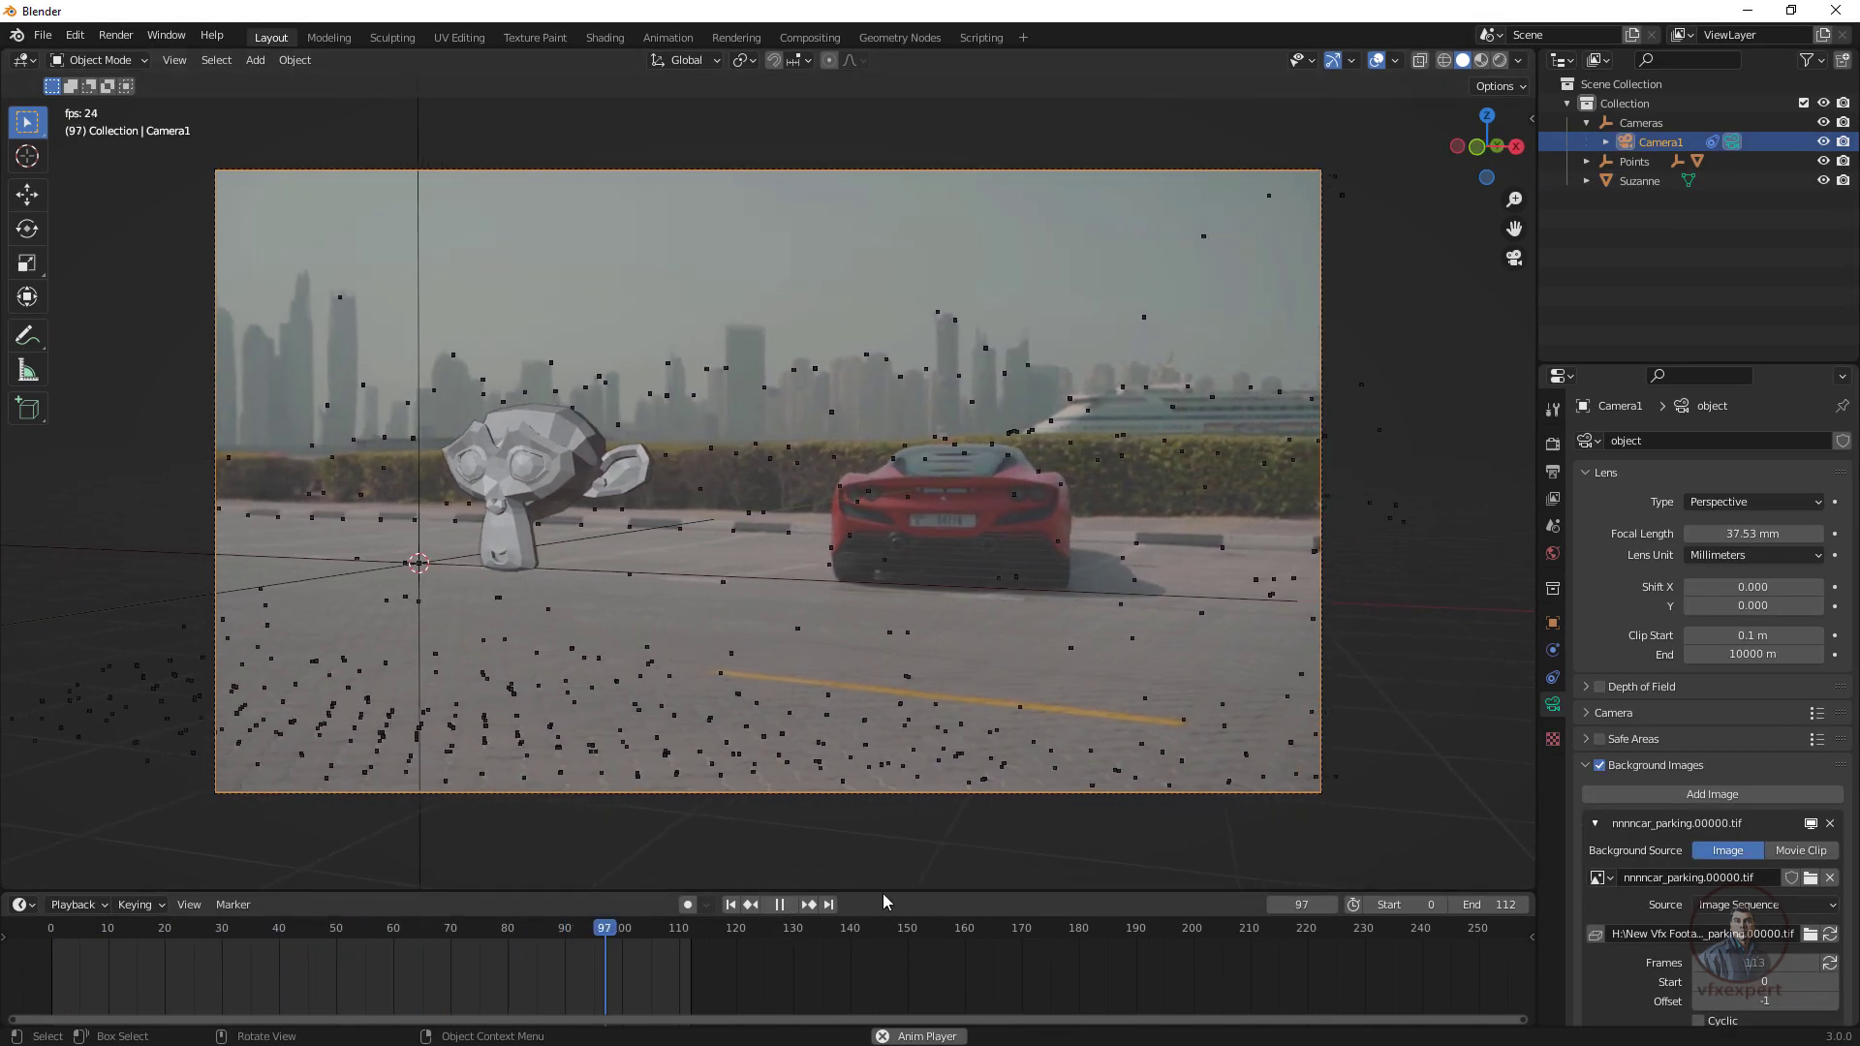
key(Escape)
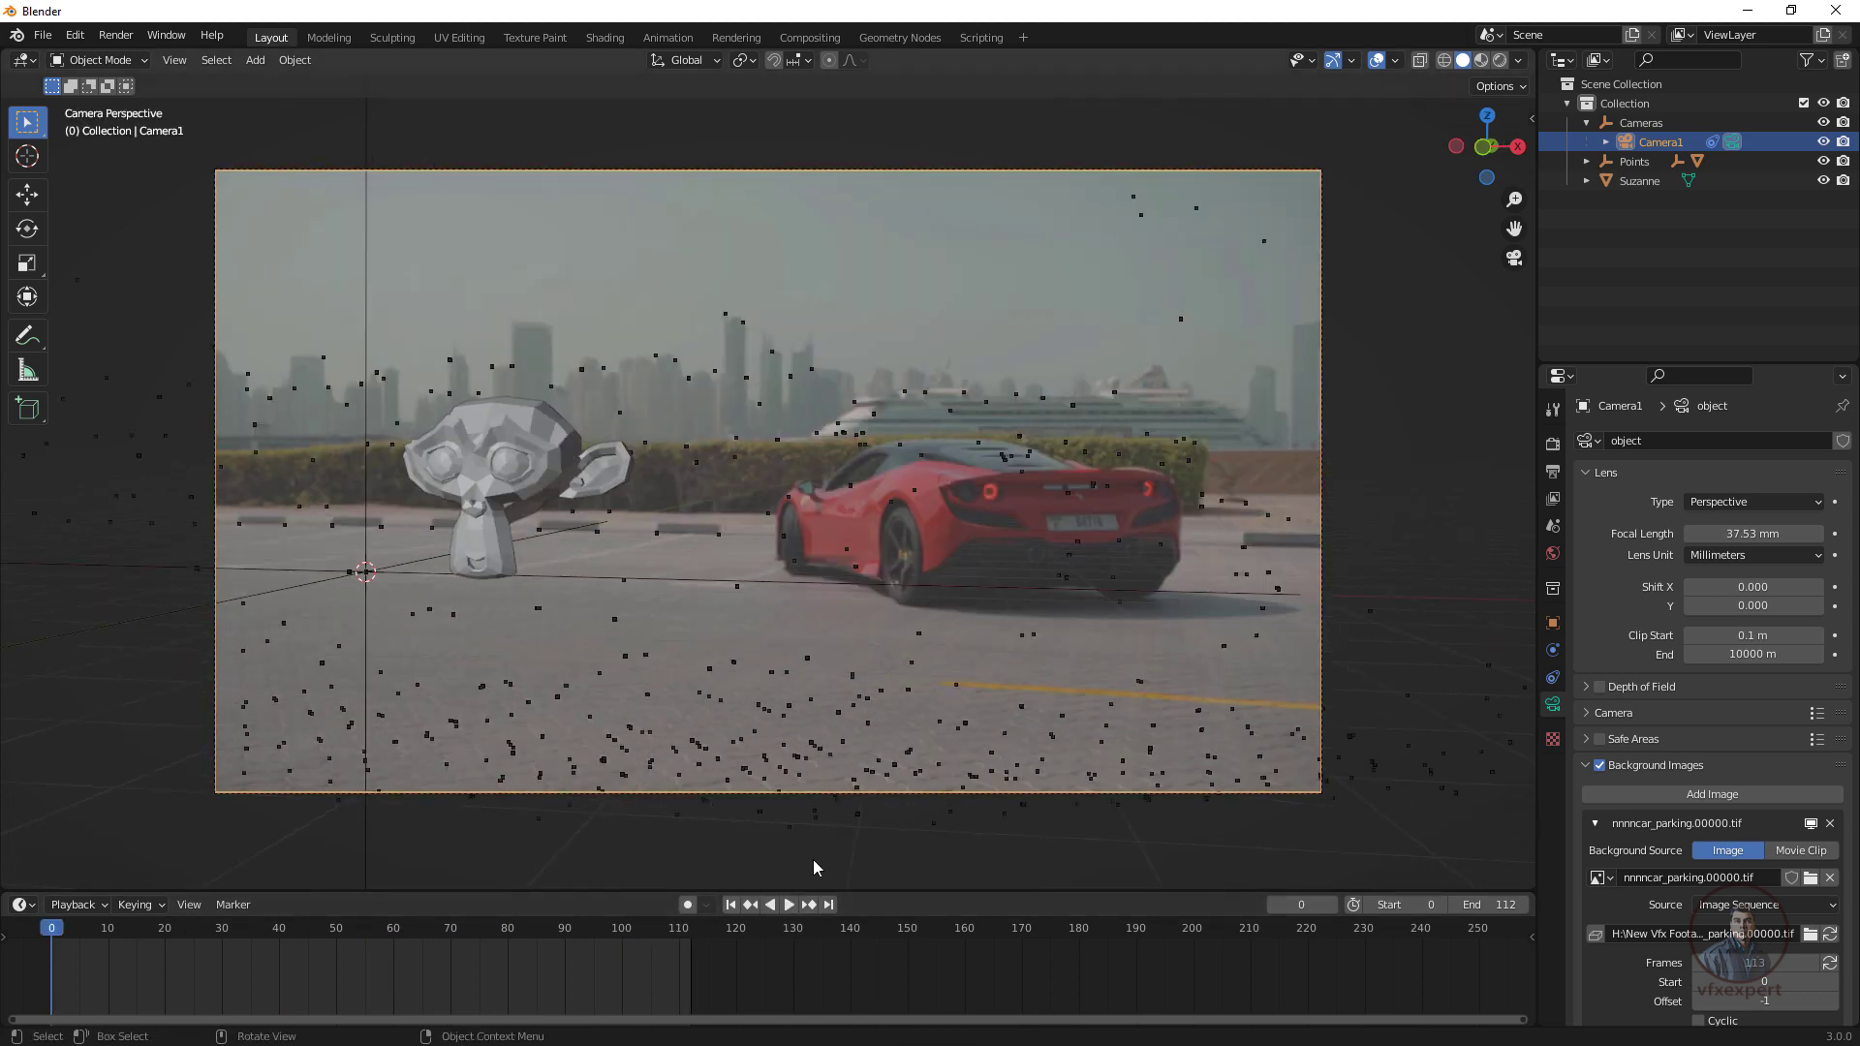
Save the scene in the Documents folder as matchmove_blender.blend.
click(42, 35)
click(82, 166)
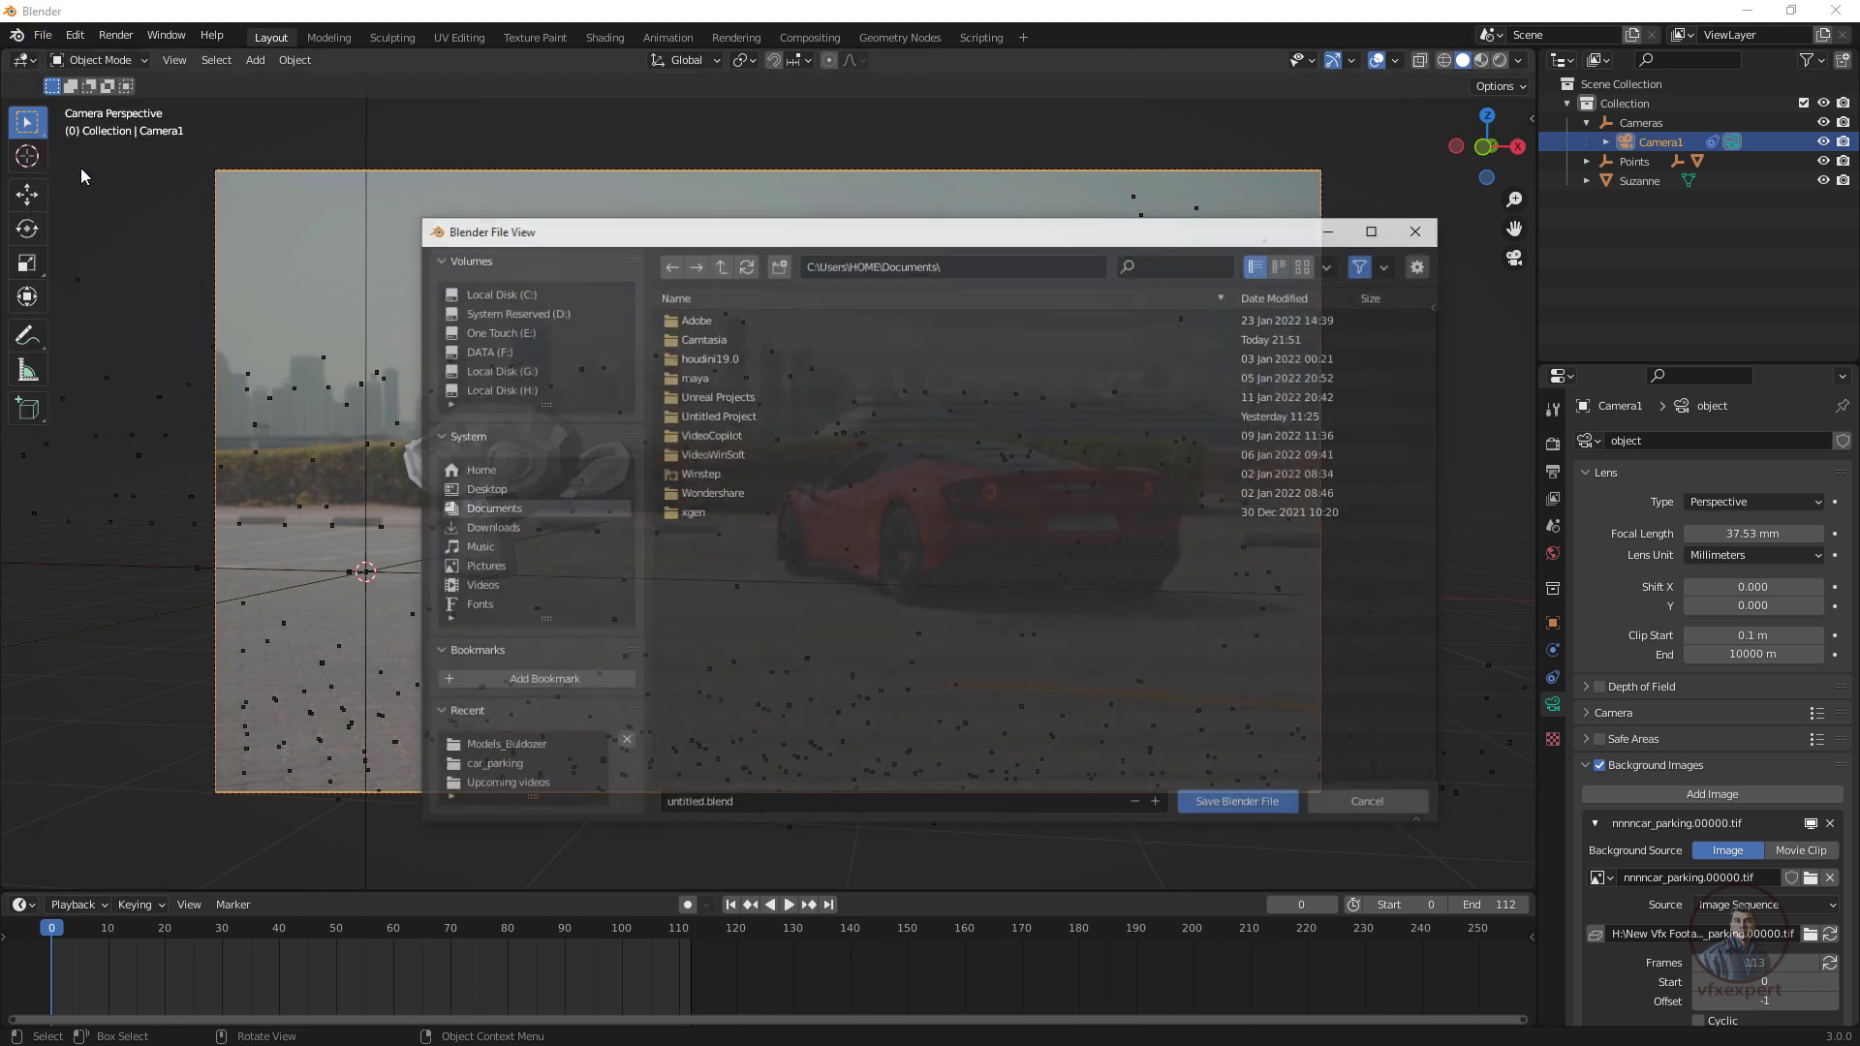
click(702, 805)
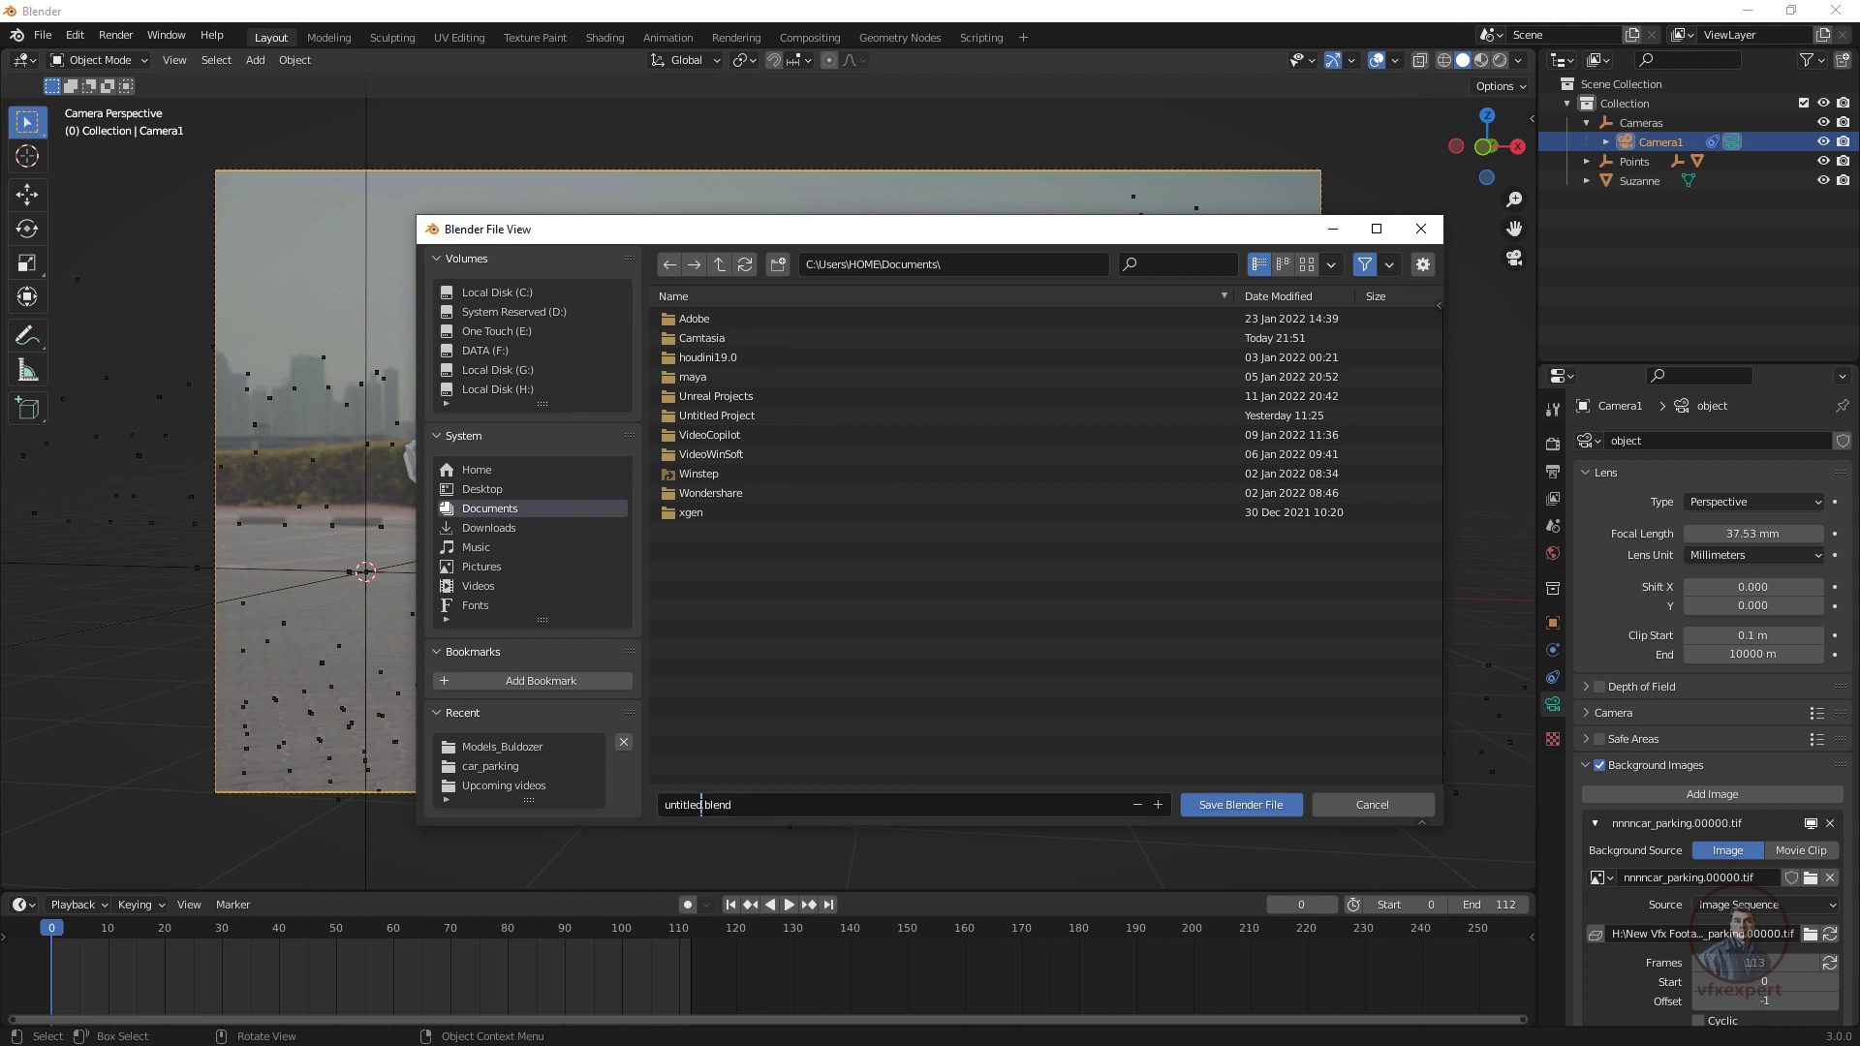
double_click(695, 805)
text(matchmove_blender)
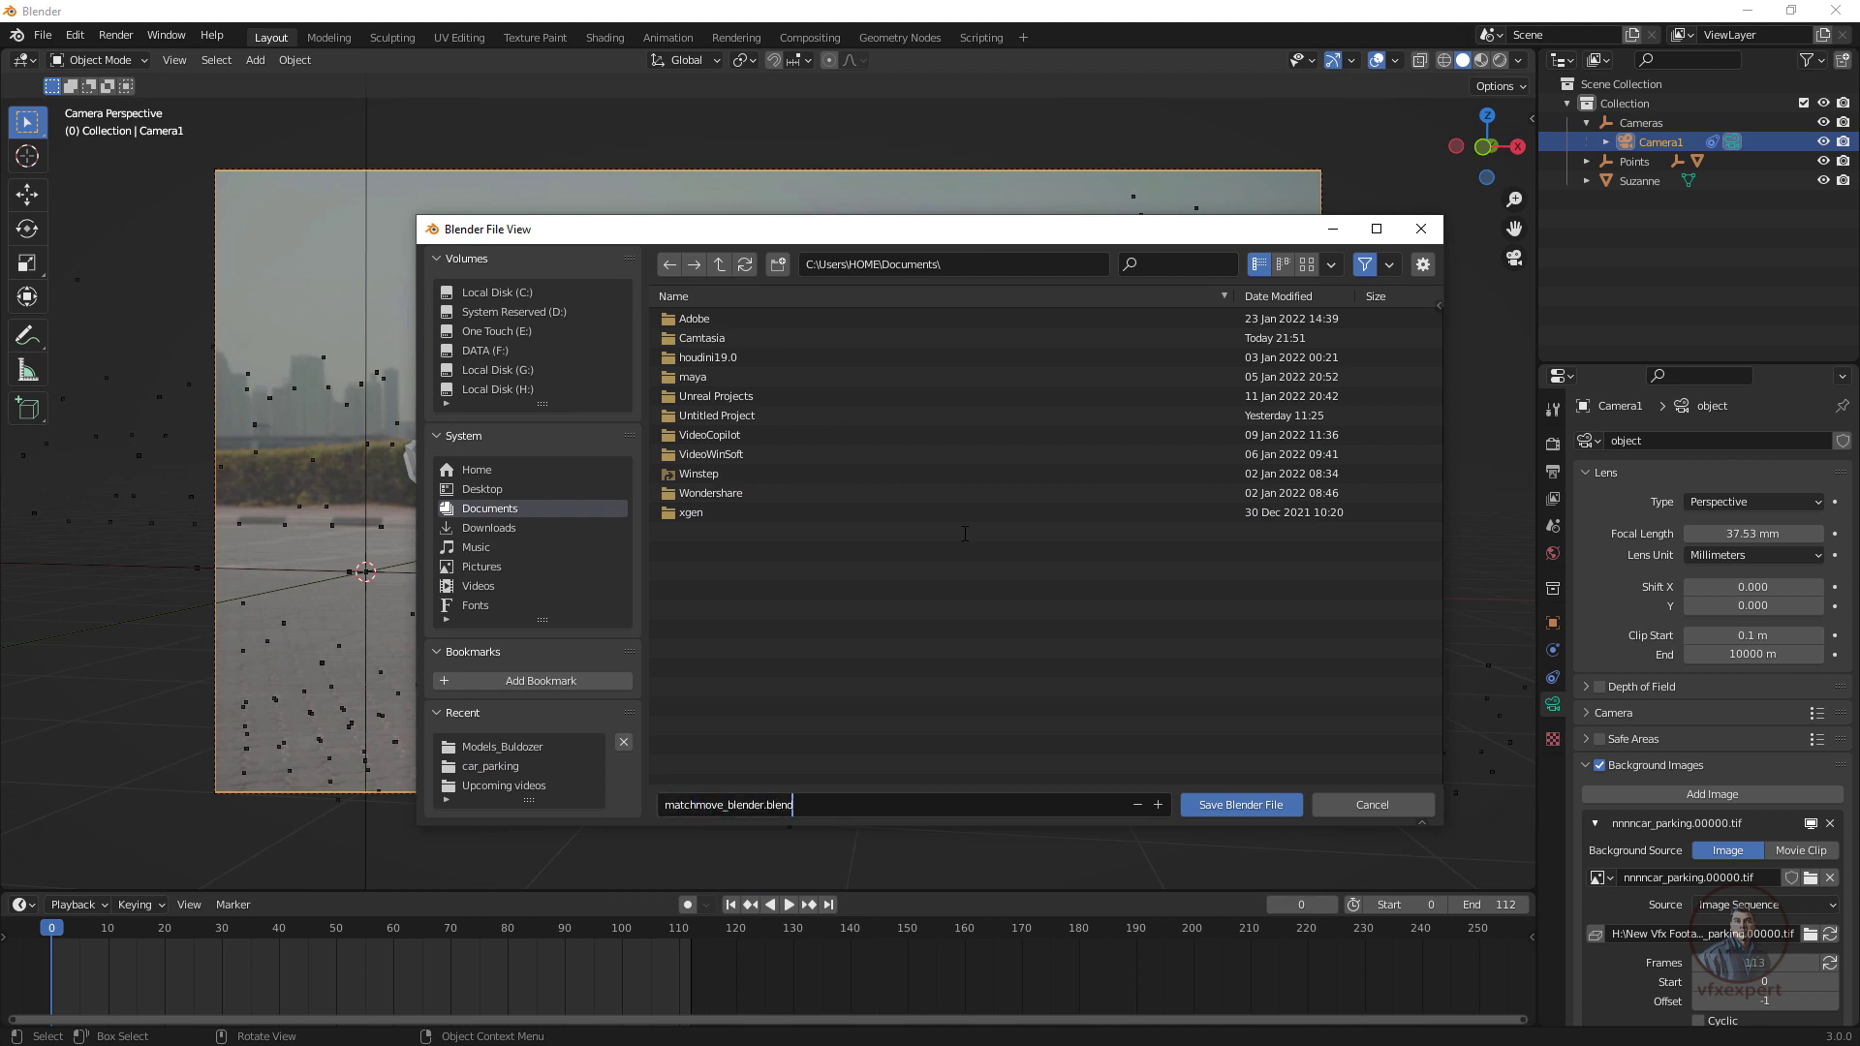
click(1228, 804)
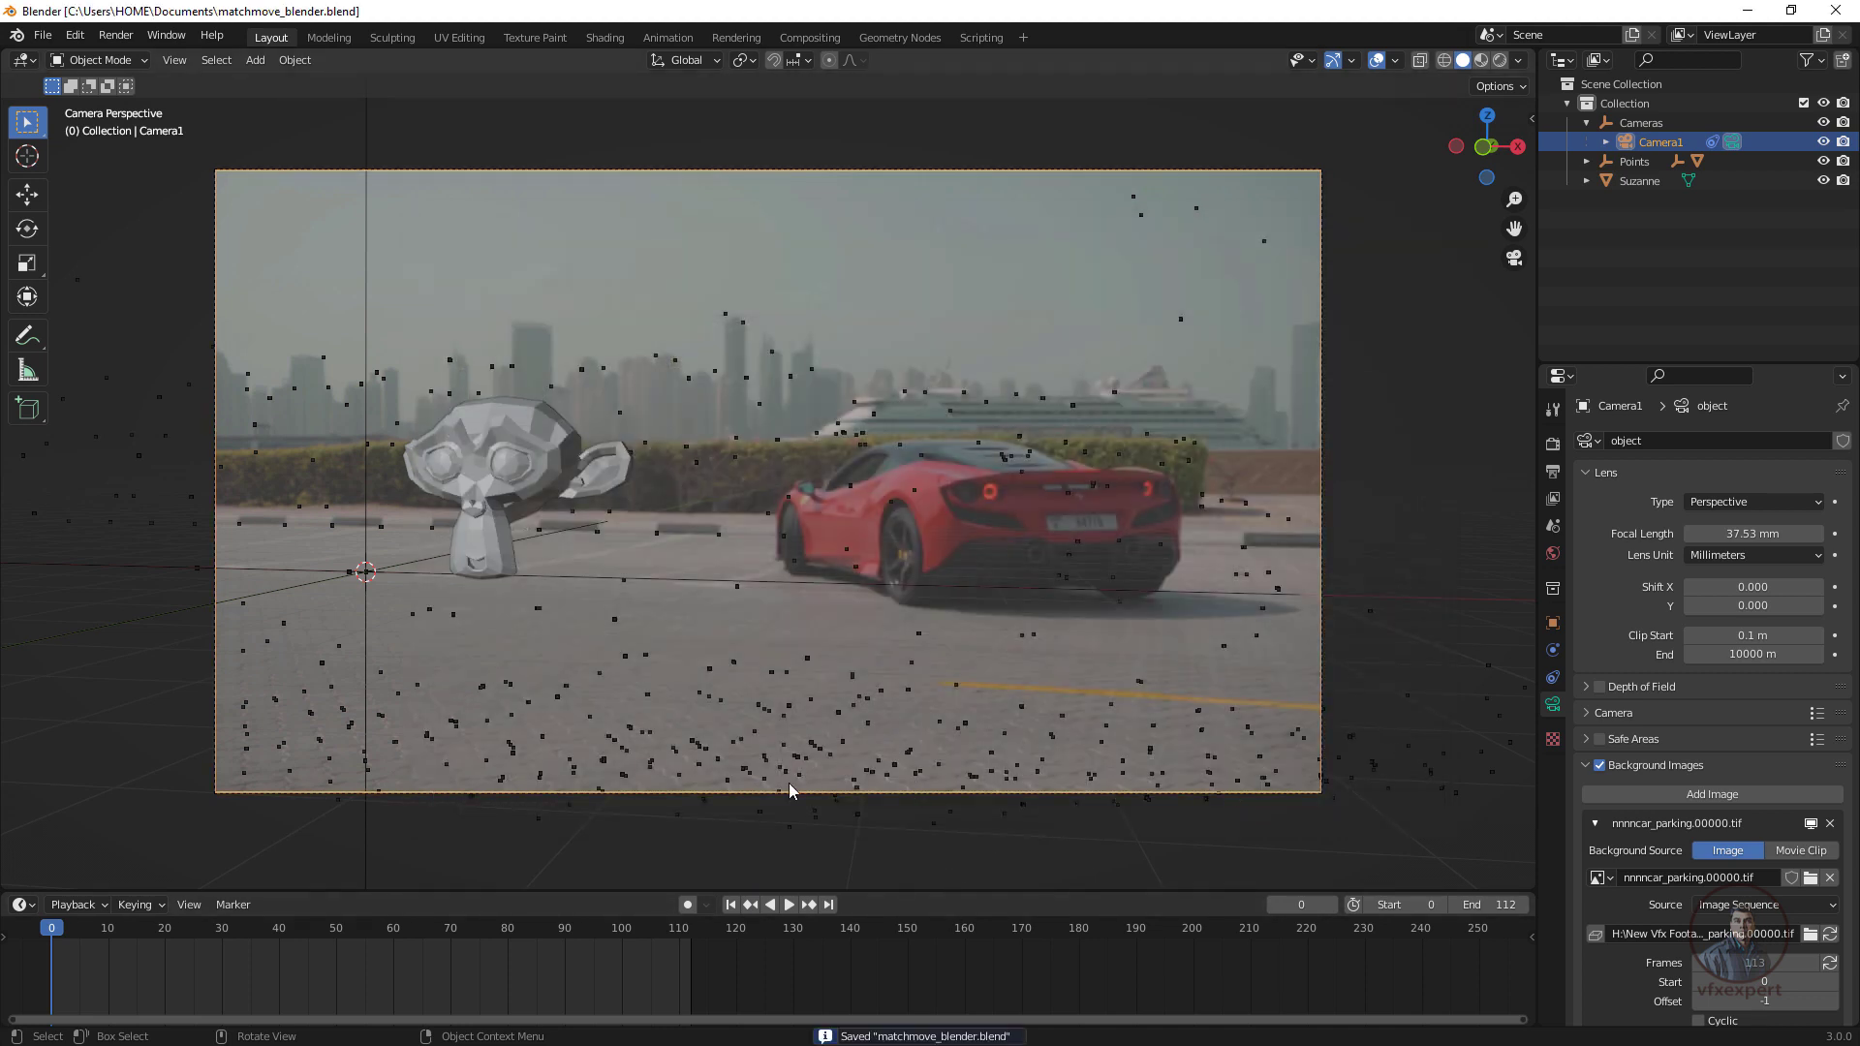
Play the shot once more, return to the first frame, and save the scene again.
key(space)
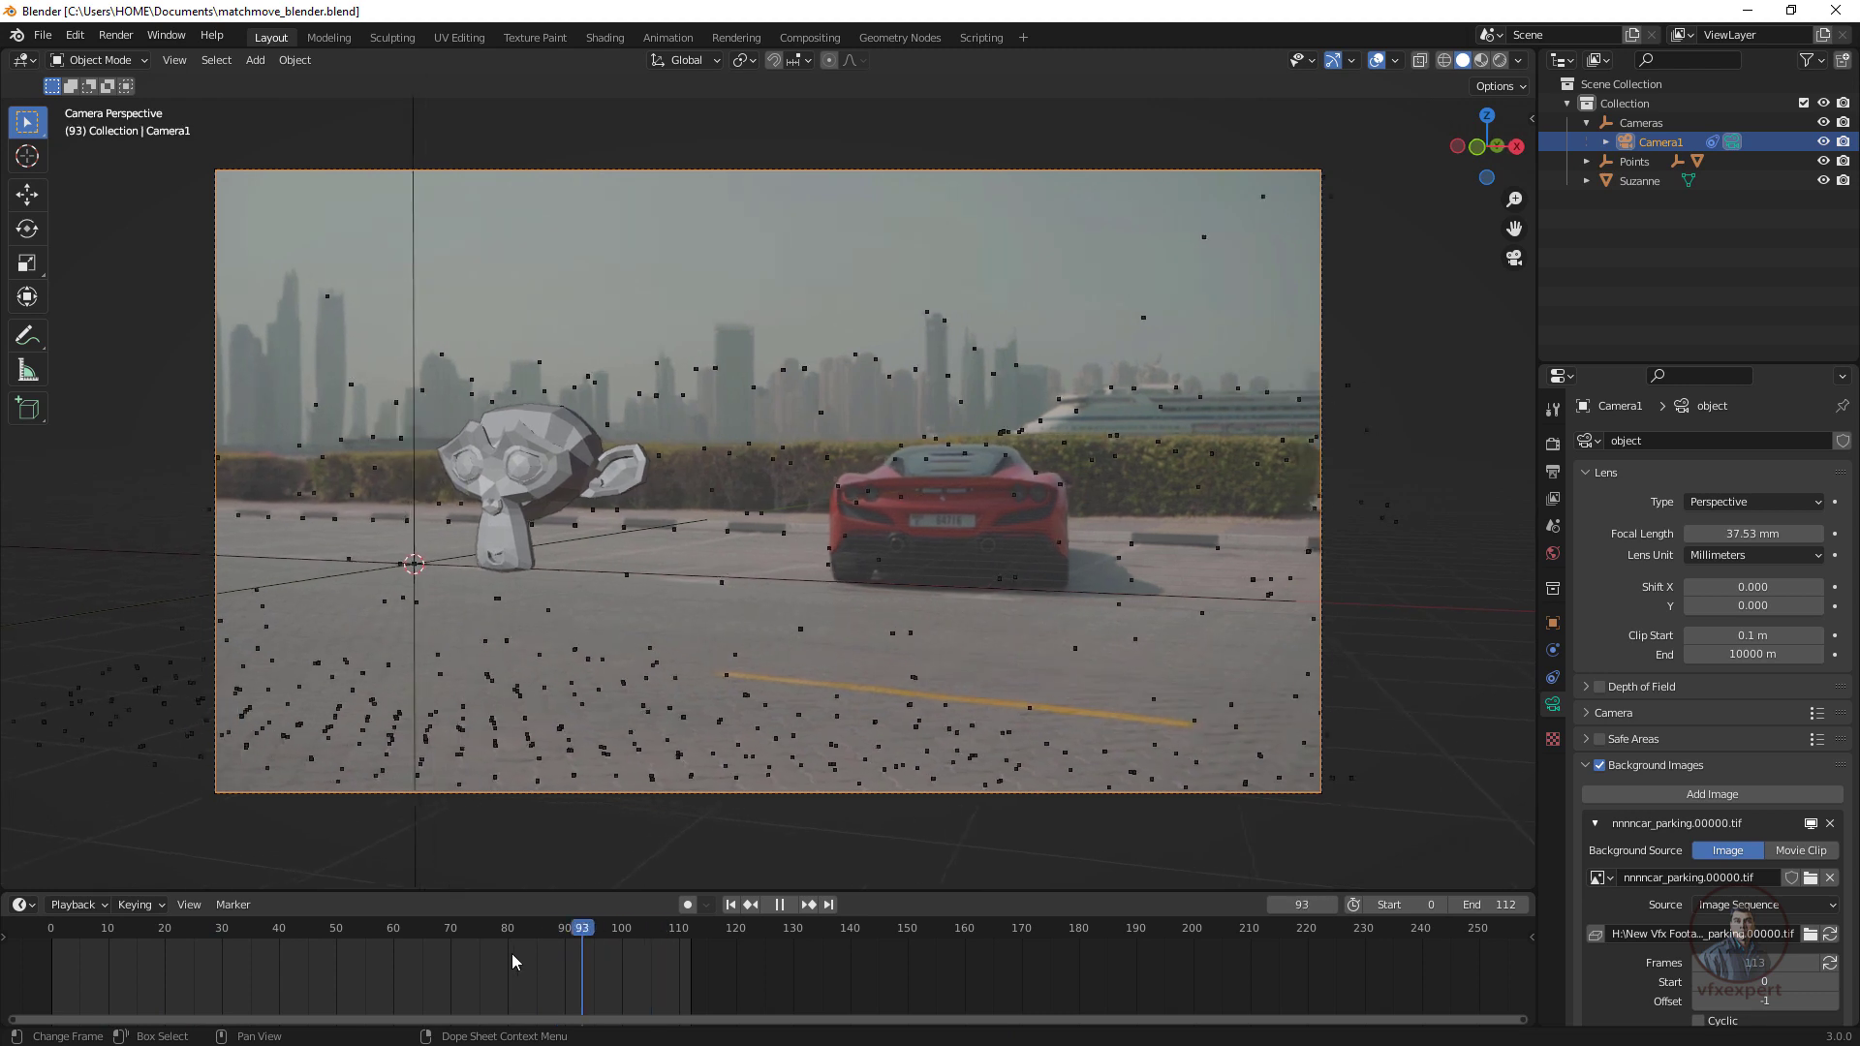
key(space)
click(730, 904)
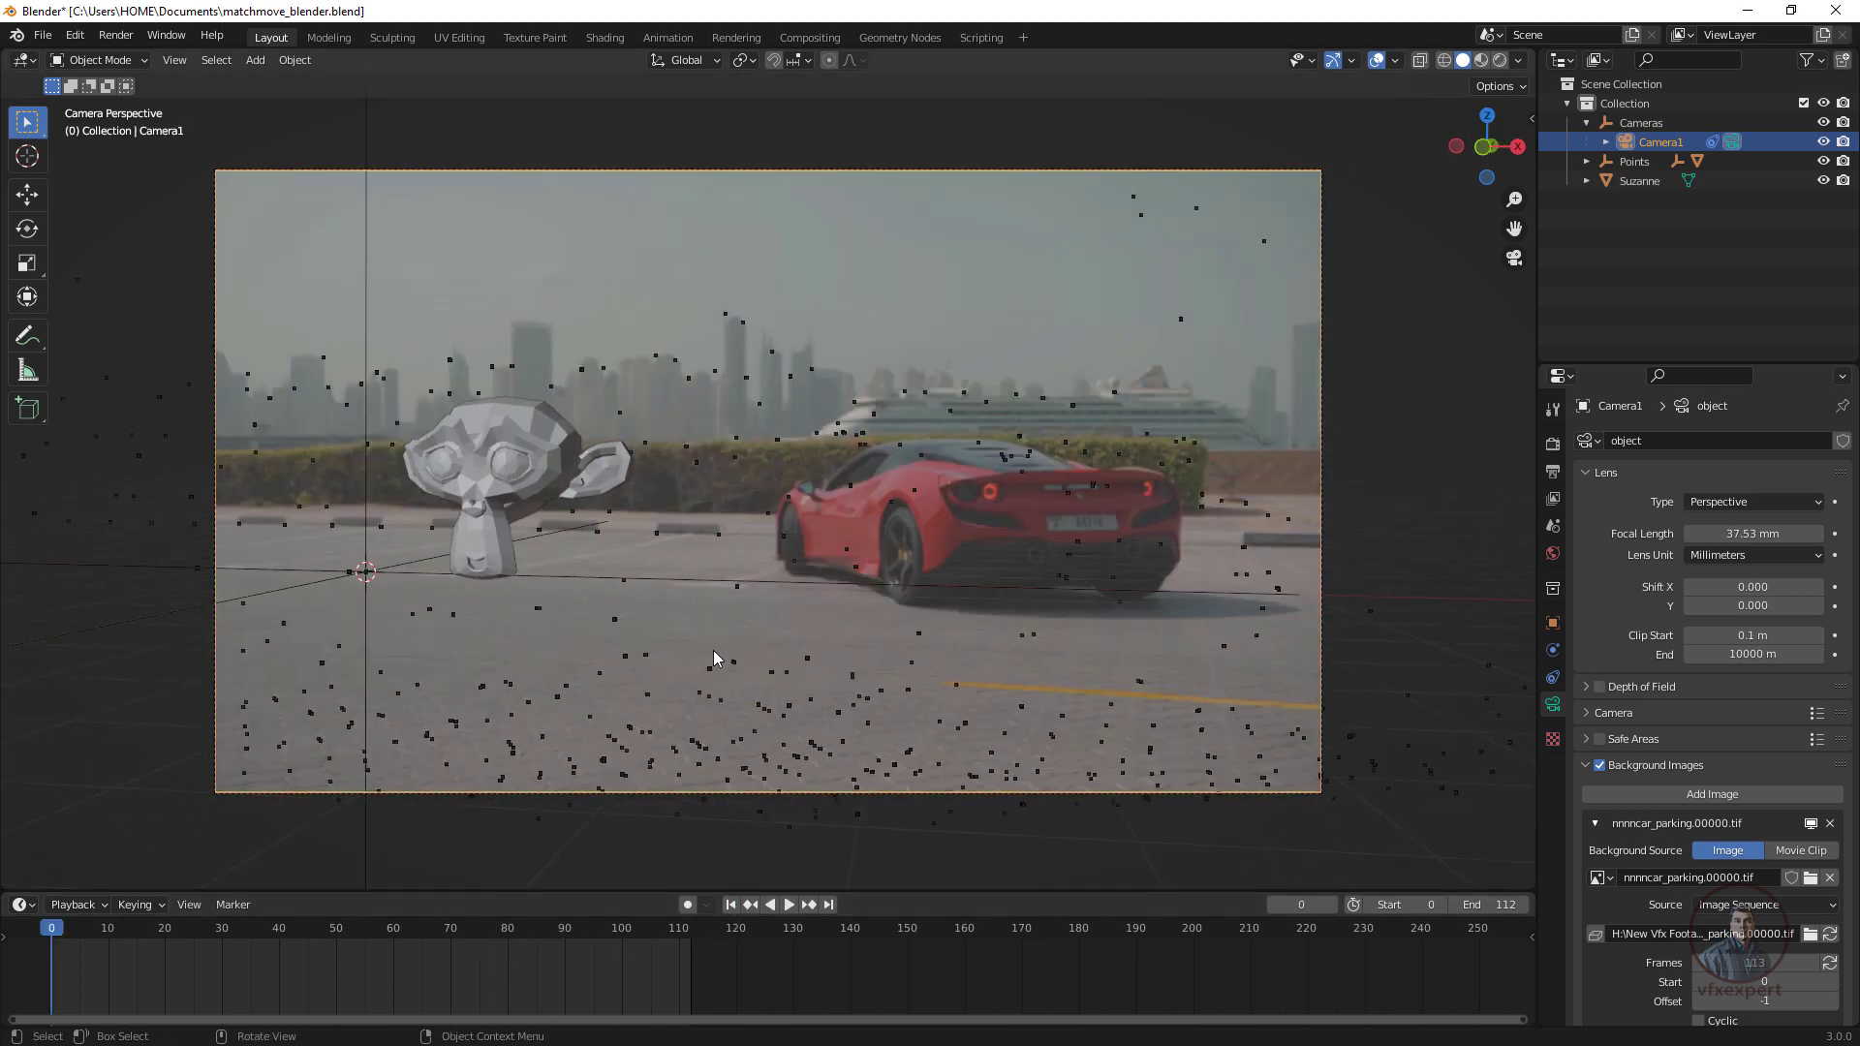
key(ctrl+s)
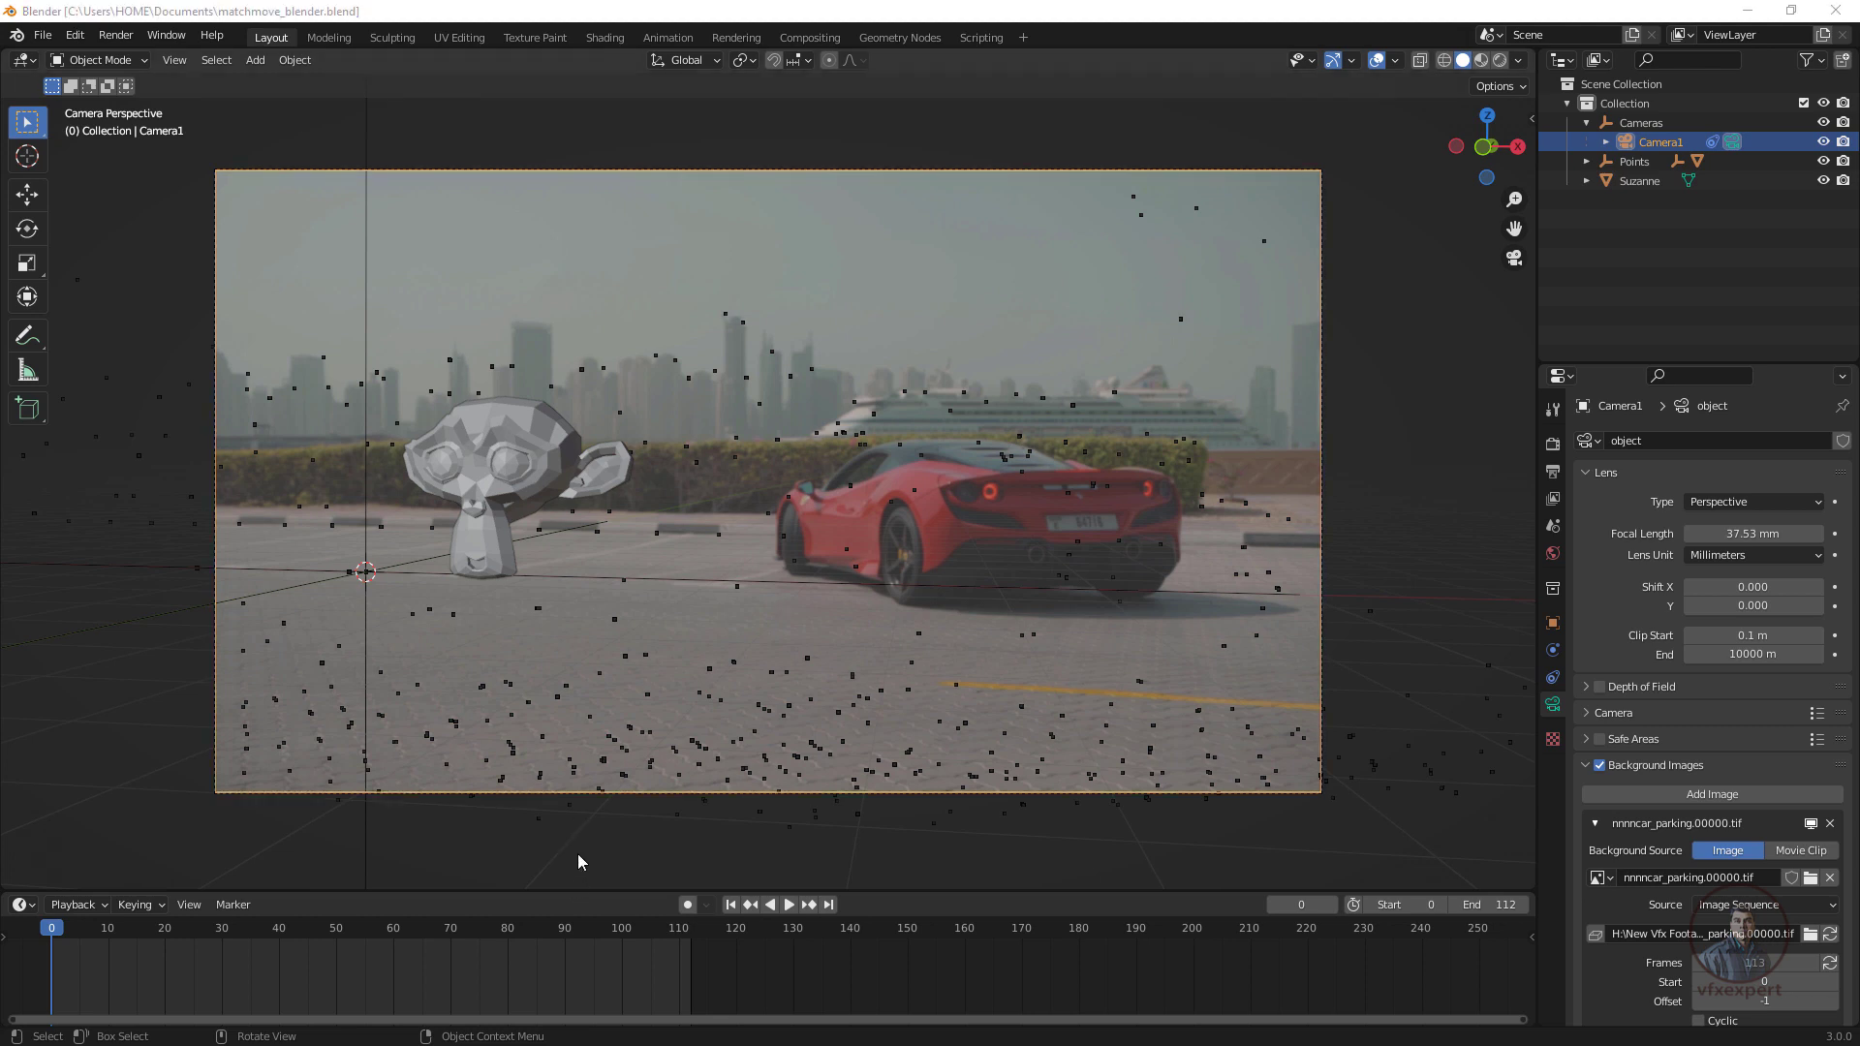
Import the FBX model bull2.fbx from the buldozer folder and scale the digger down uniformly about the origin.
click(43, 39)
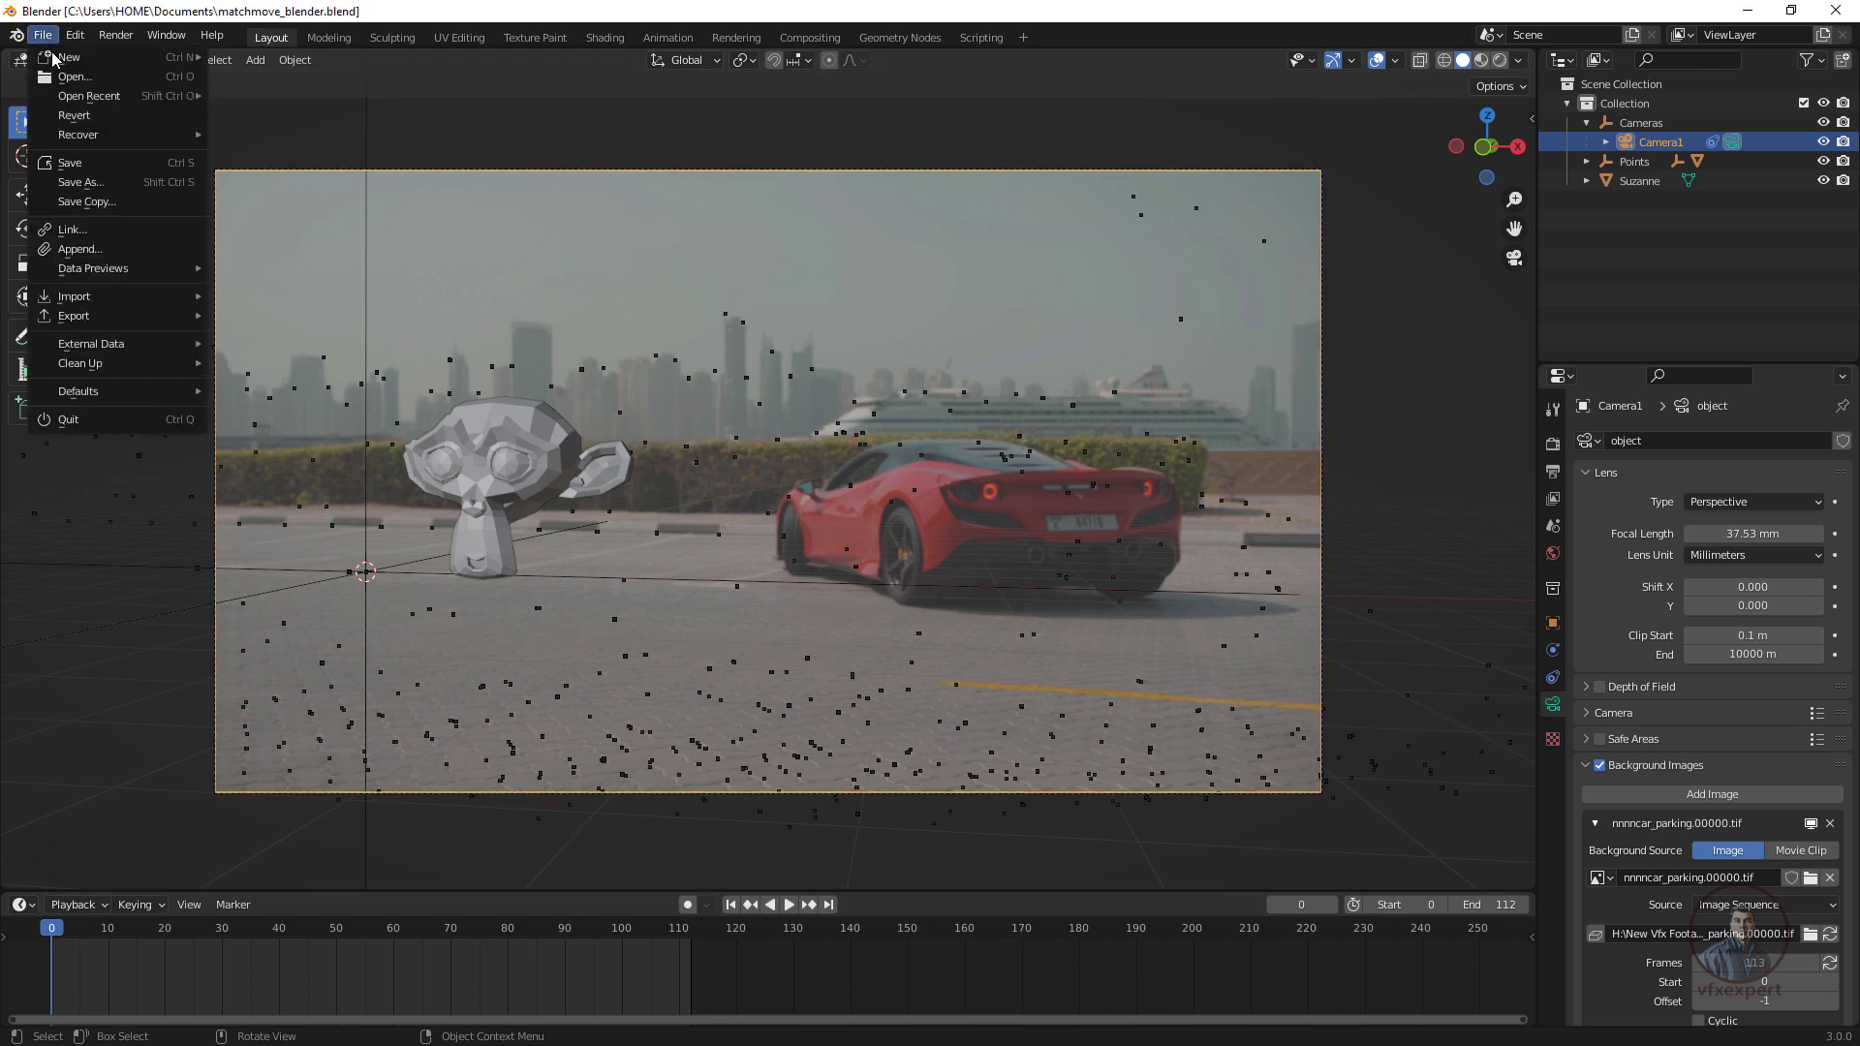
mouse_move(122, 297)
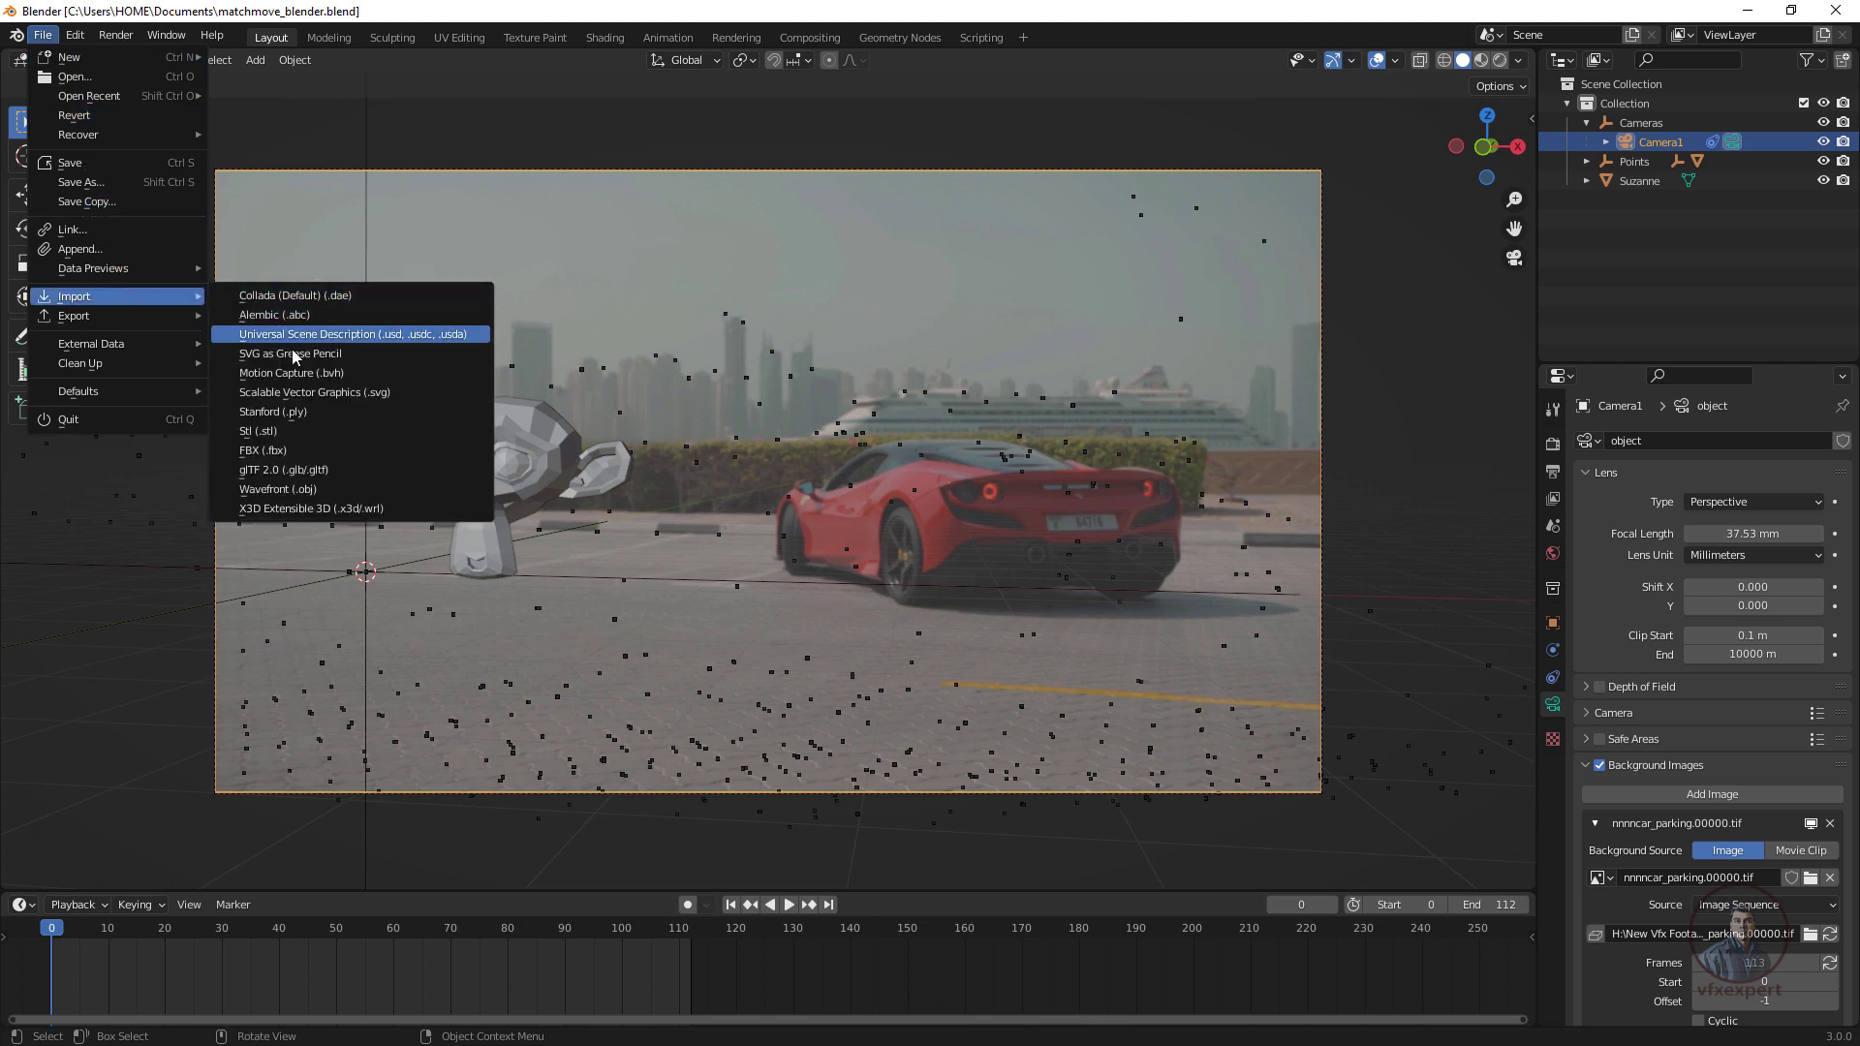
click(279, 451)
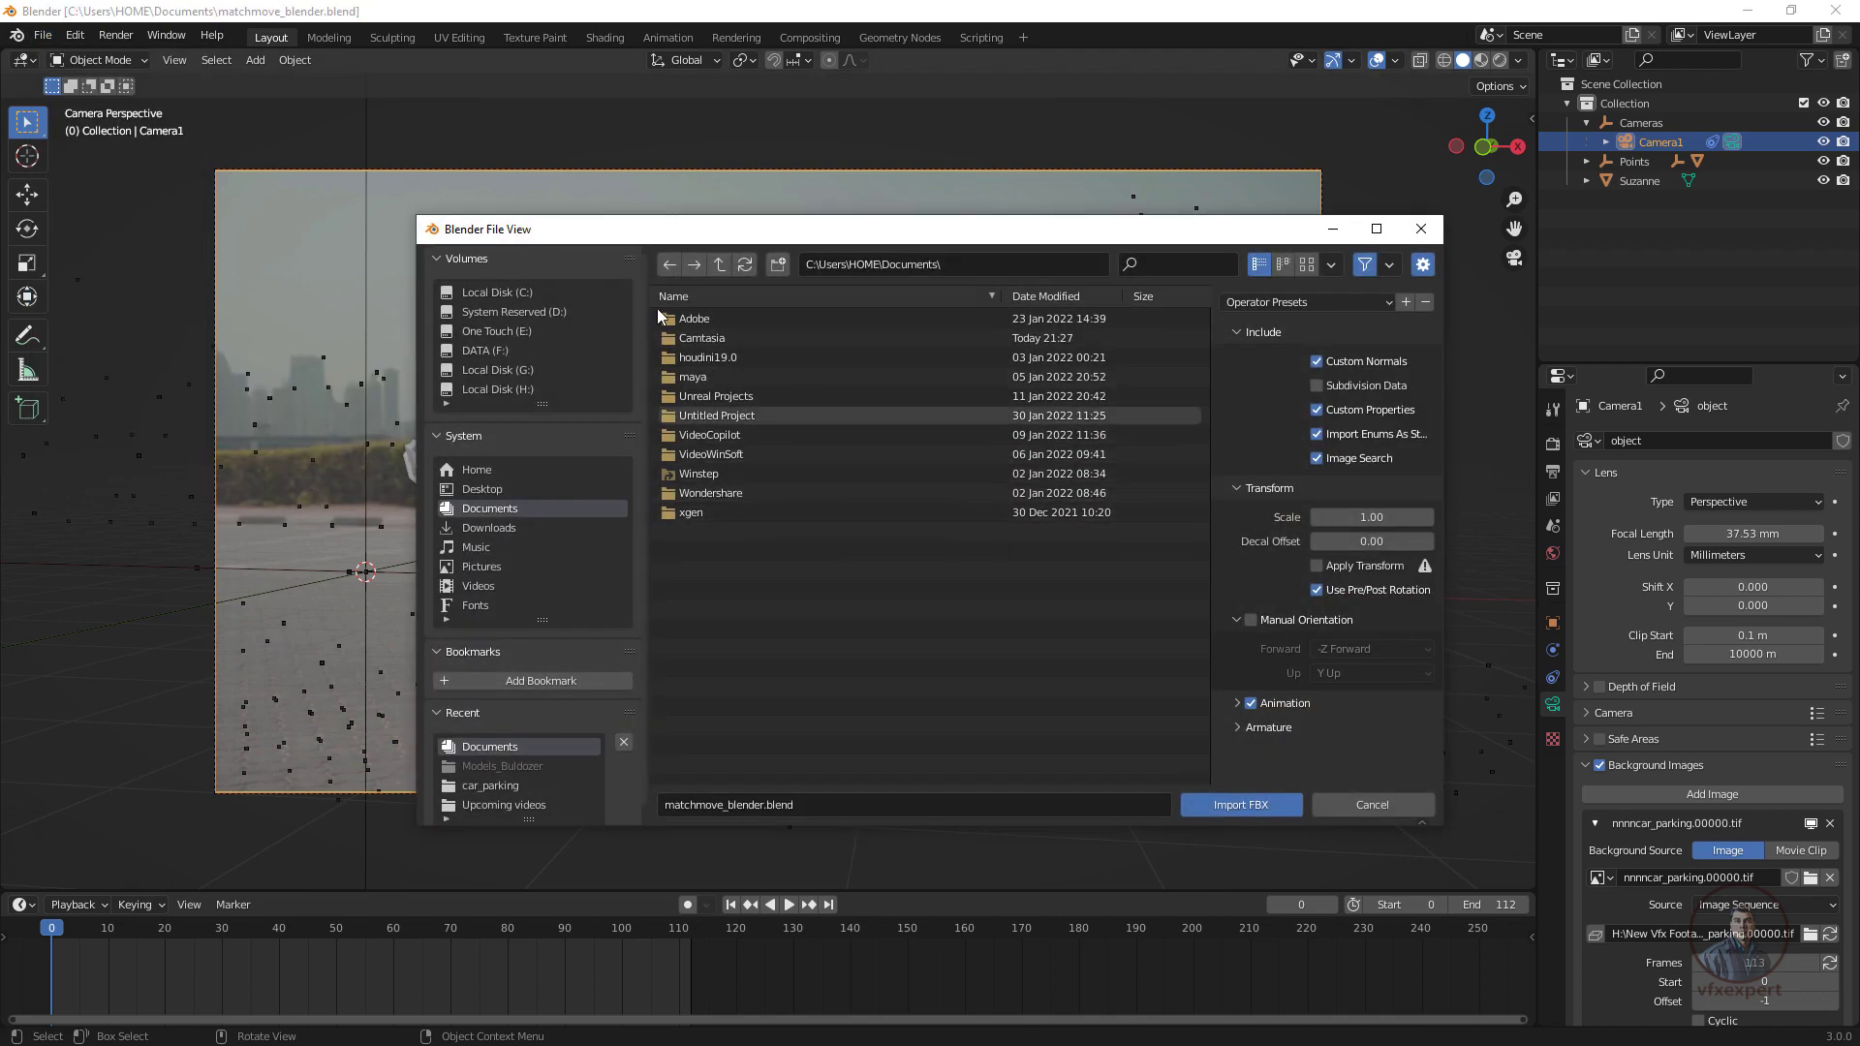
double_click(701, 323)
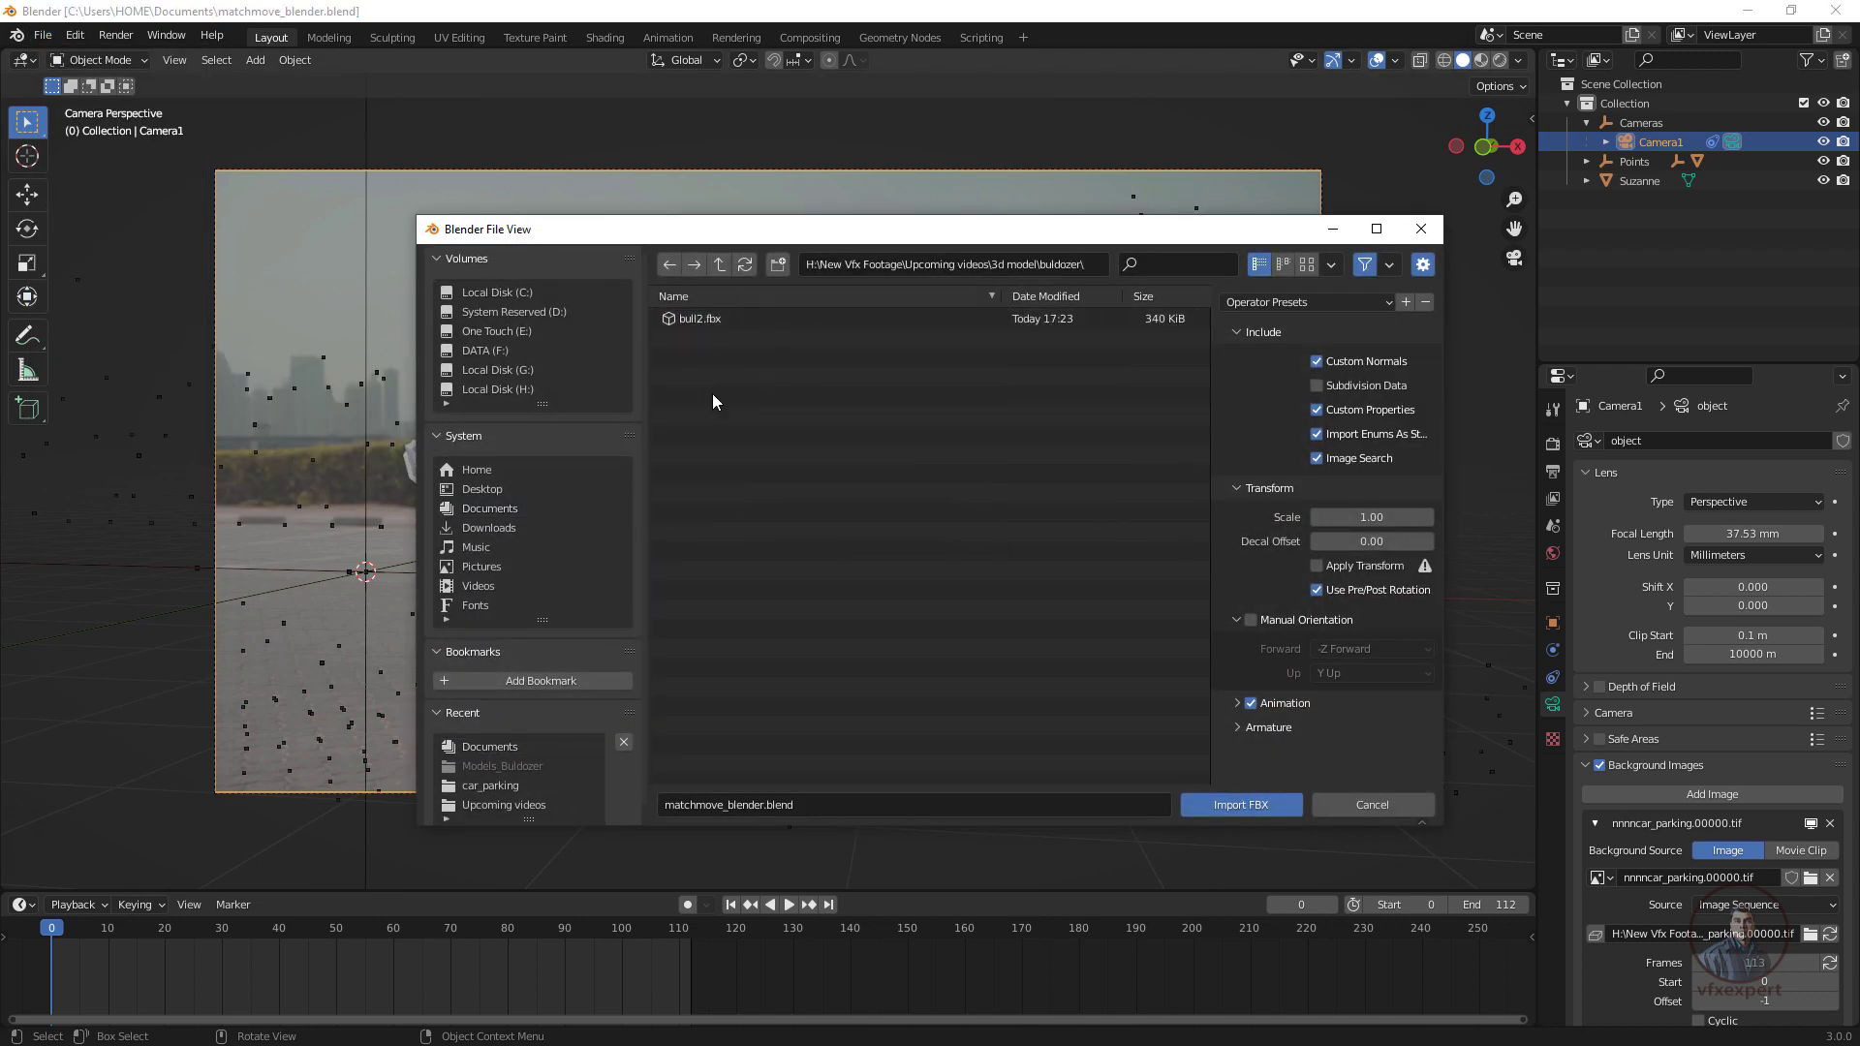
click(709, 324)
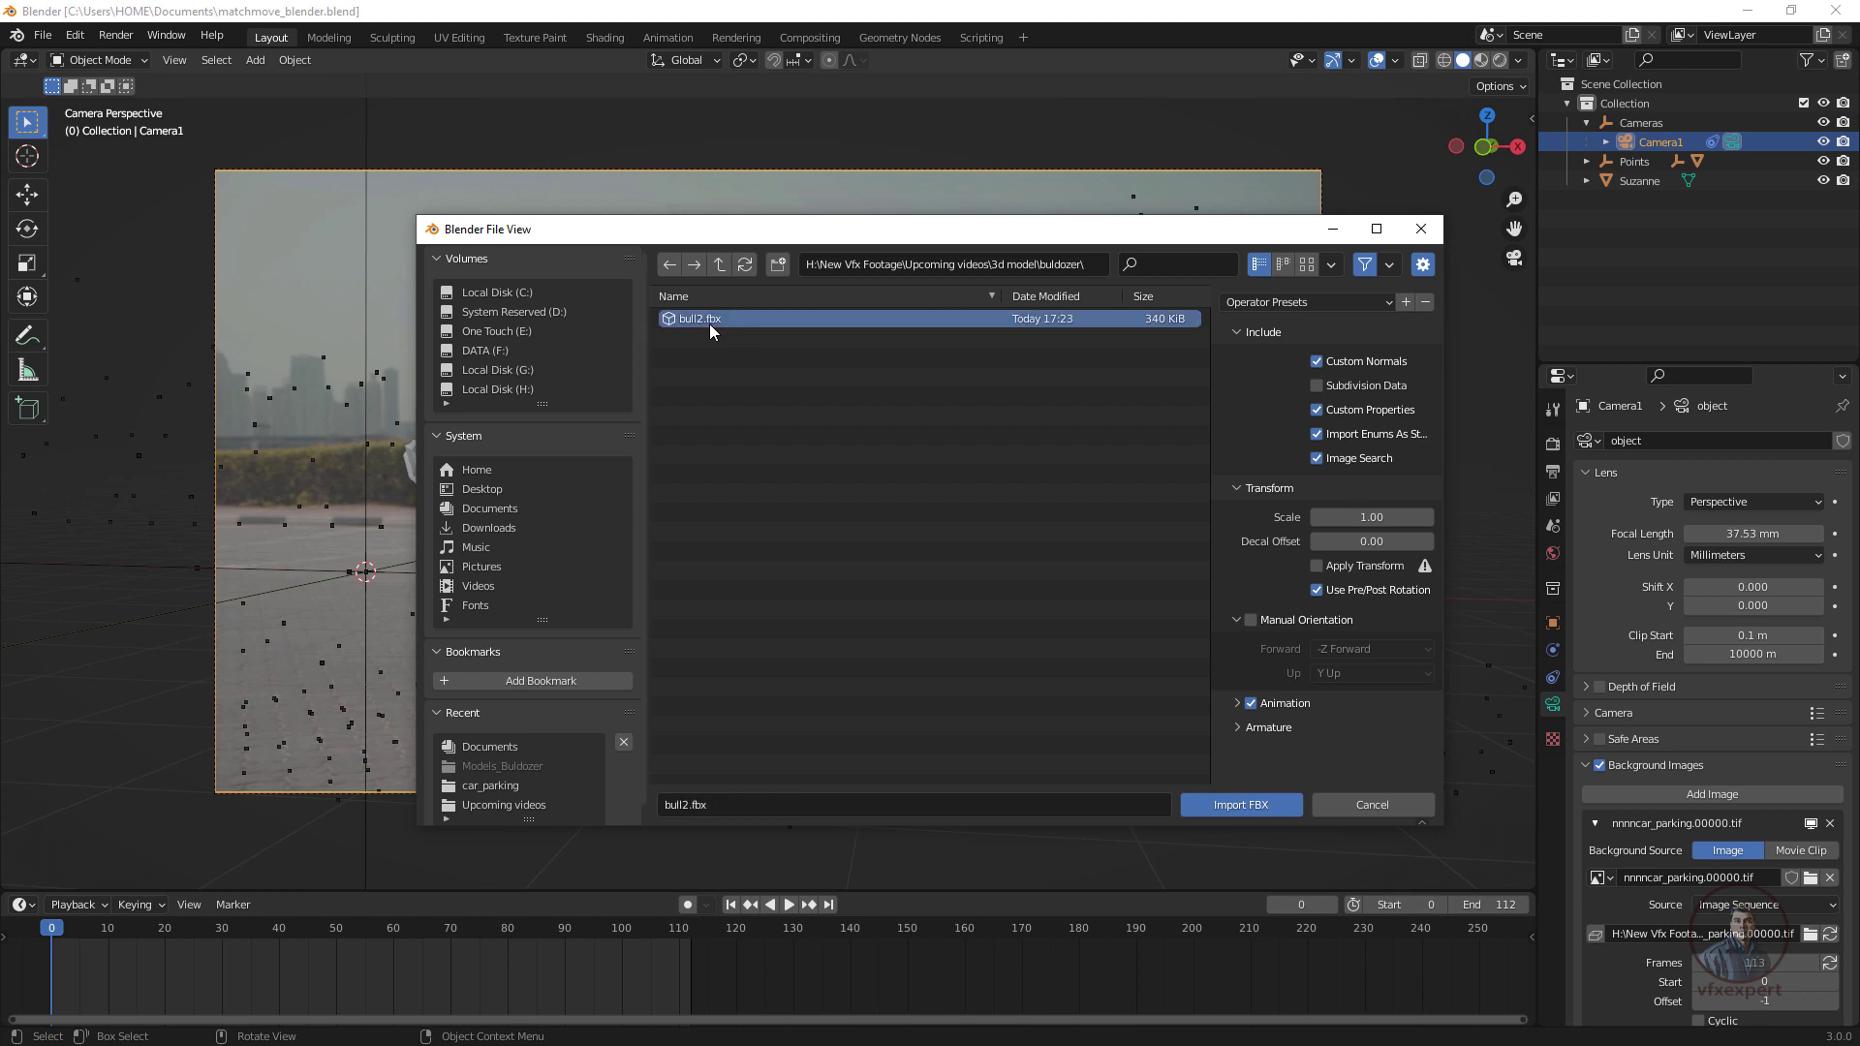
click(1241, 805)
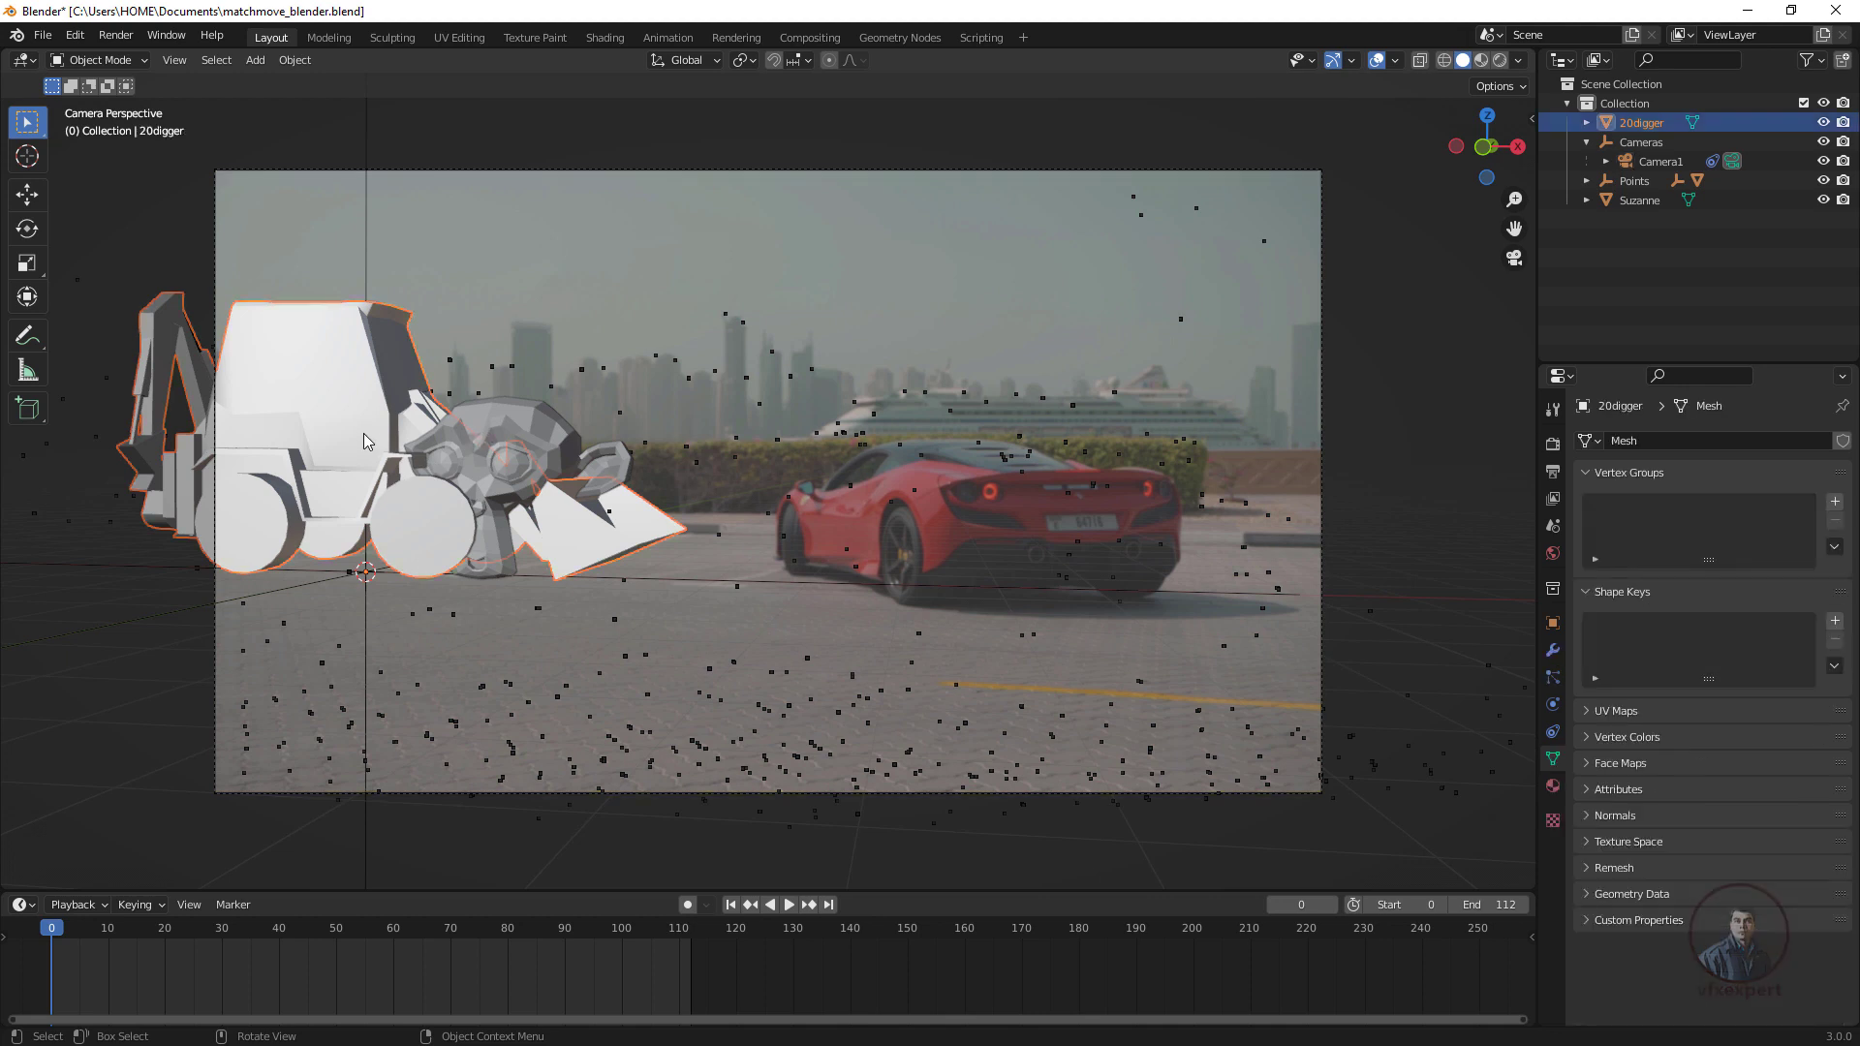
key(s)
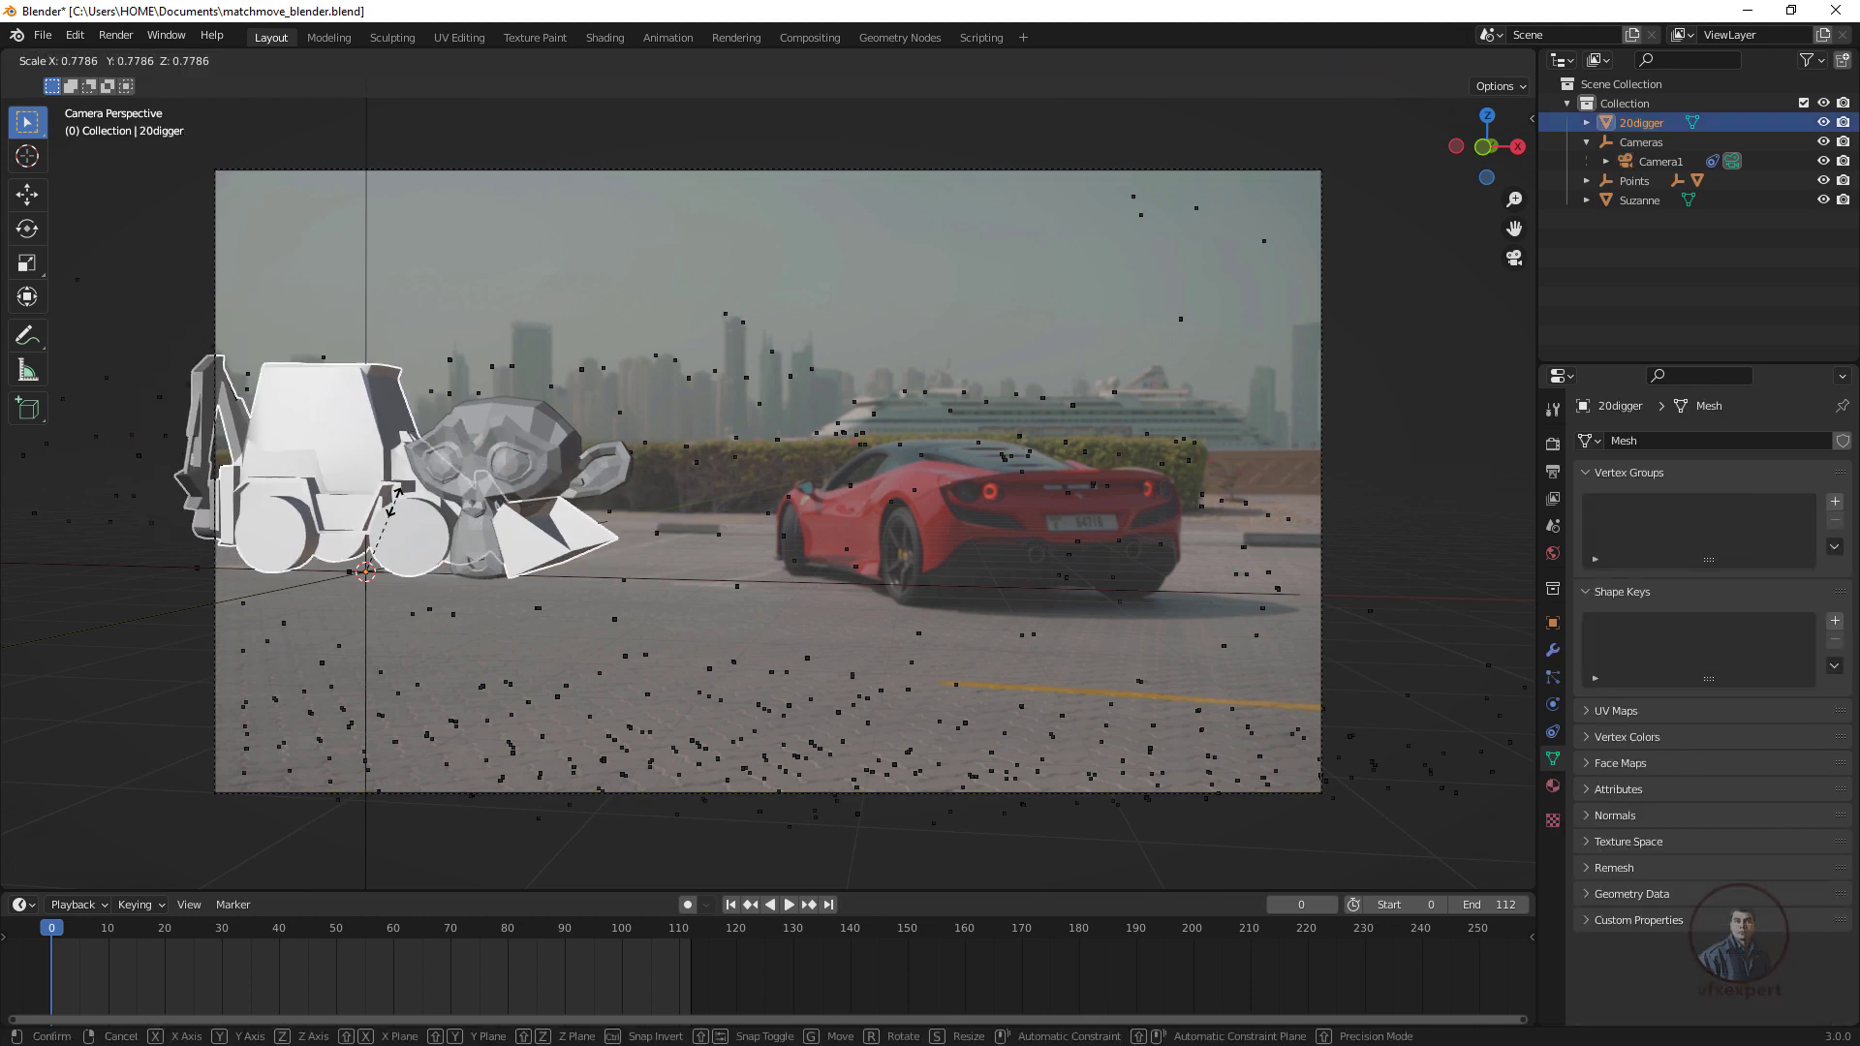
click(389, 511)
Hide the Suzanne monkey and rotate the digger roughly a quarter turn clockwise about the global Z axis.
click(1743, 199)
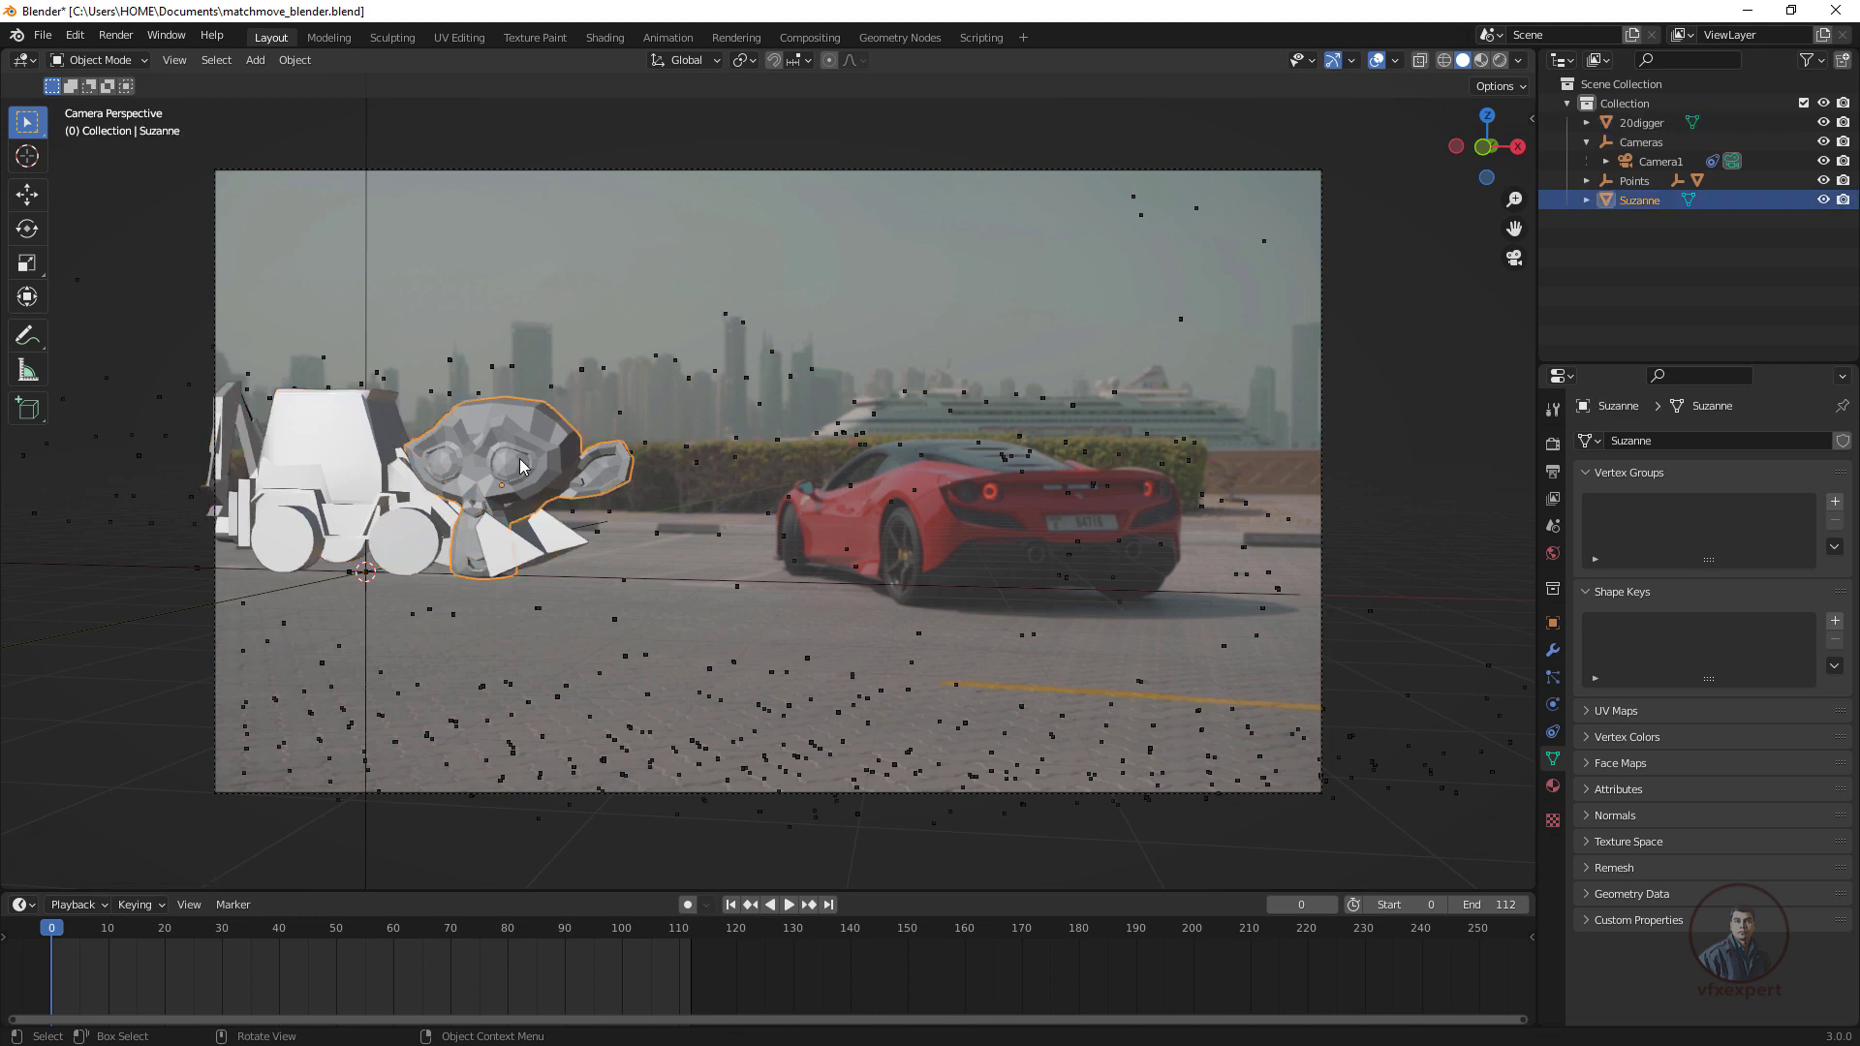
click(1823, 200)
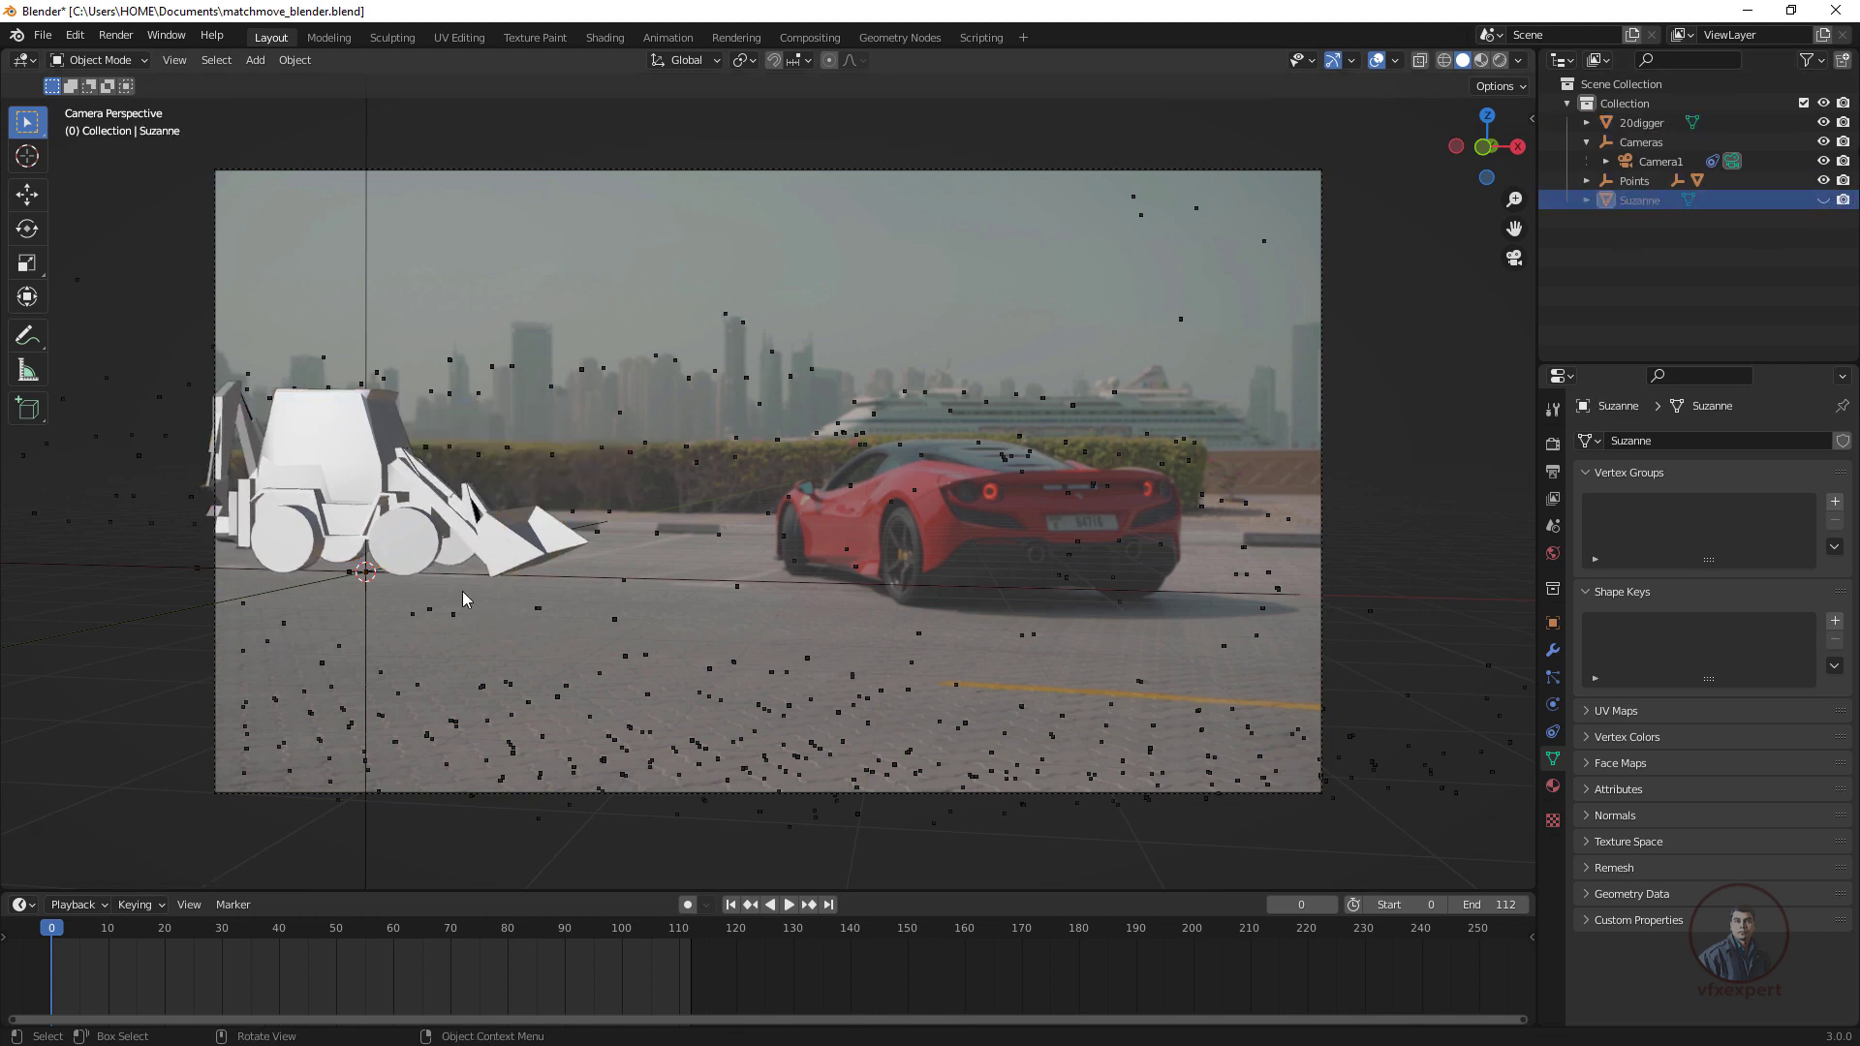
click(411, 546)
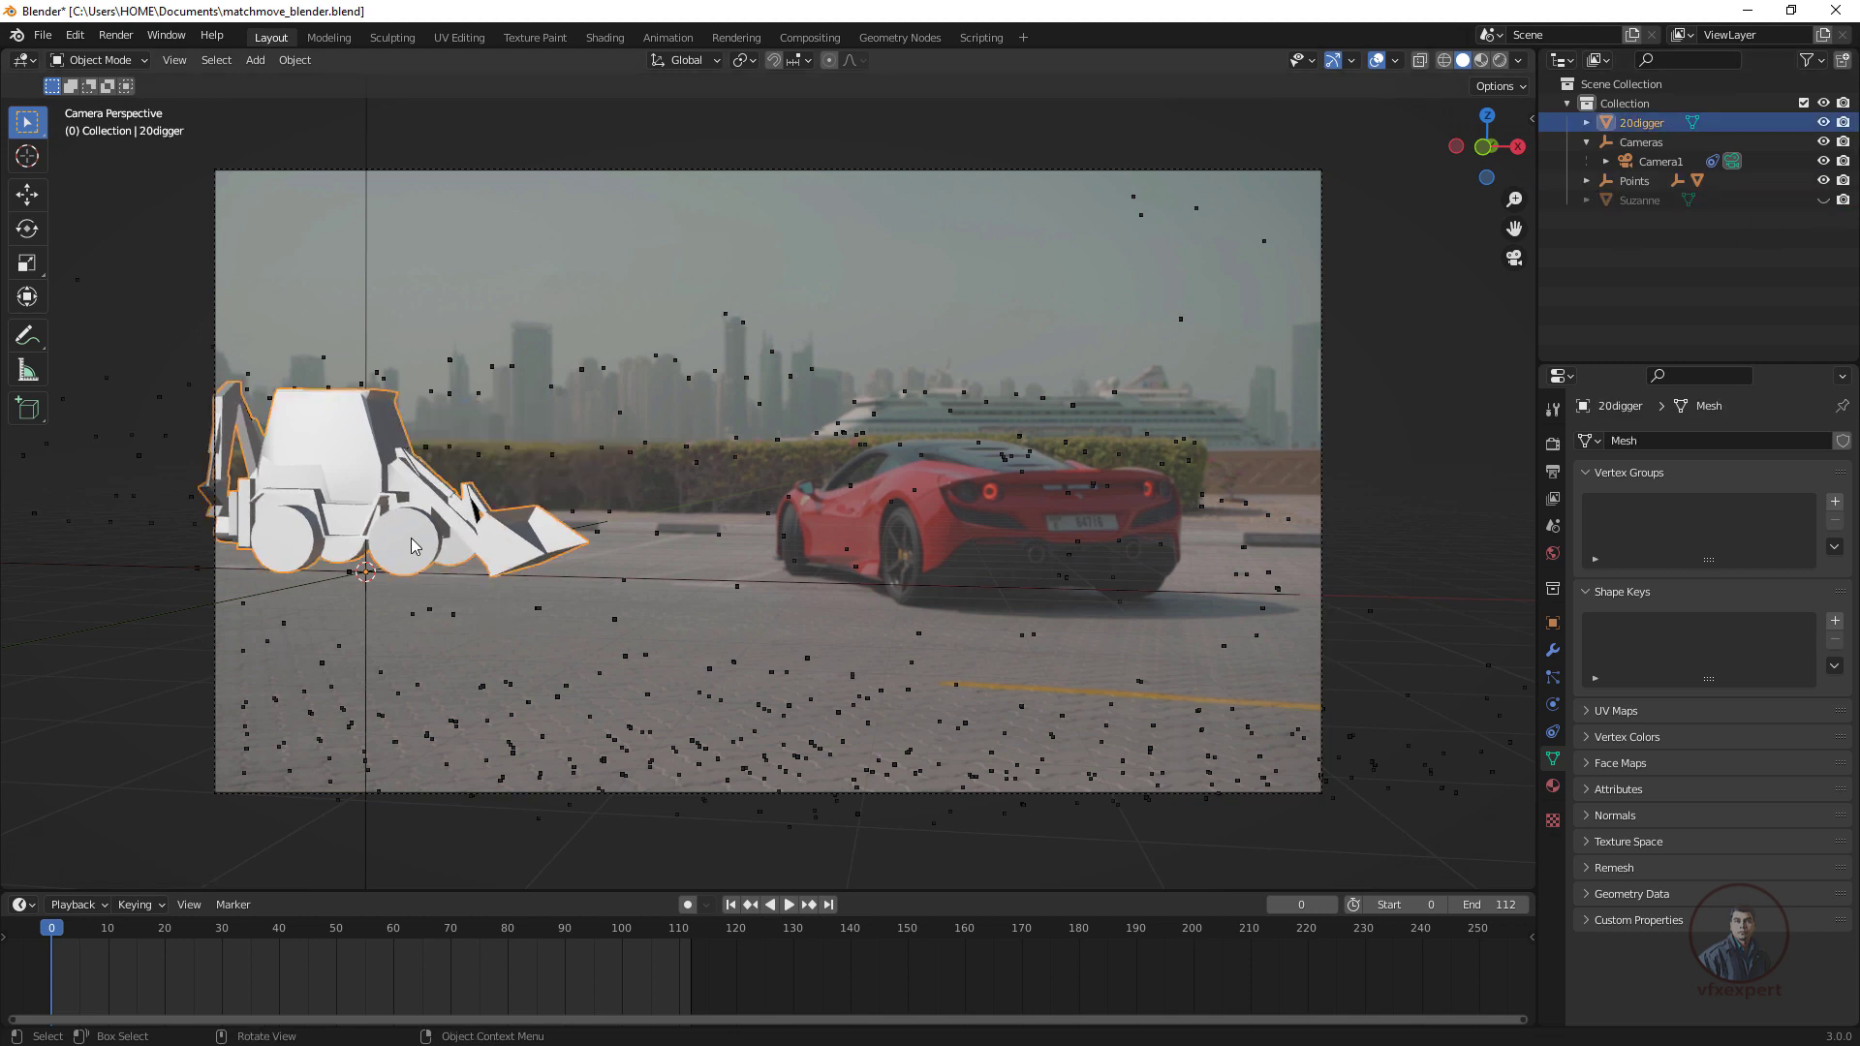
key(r)
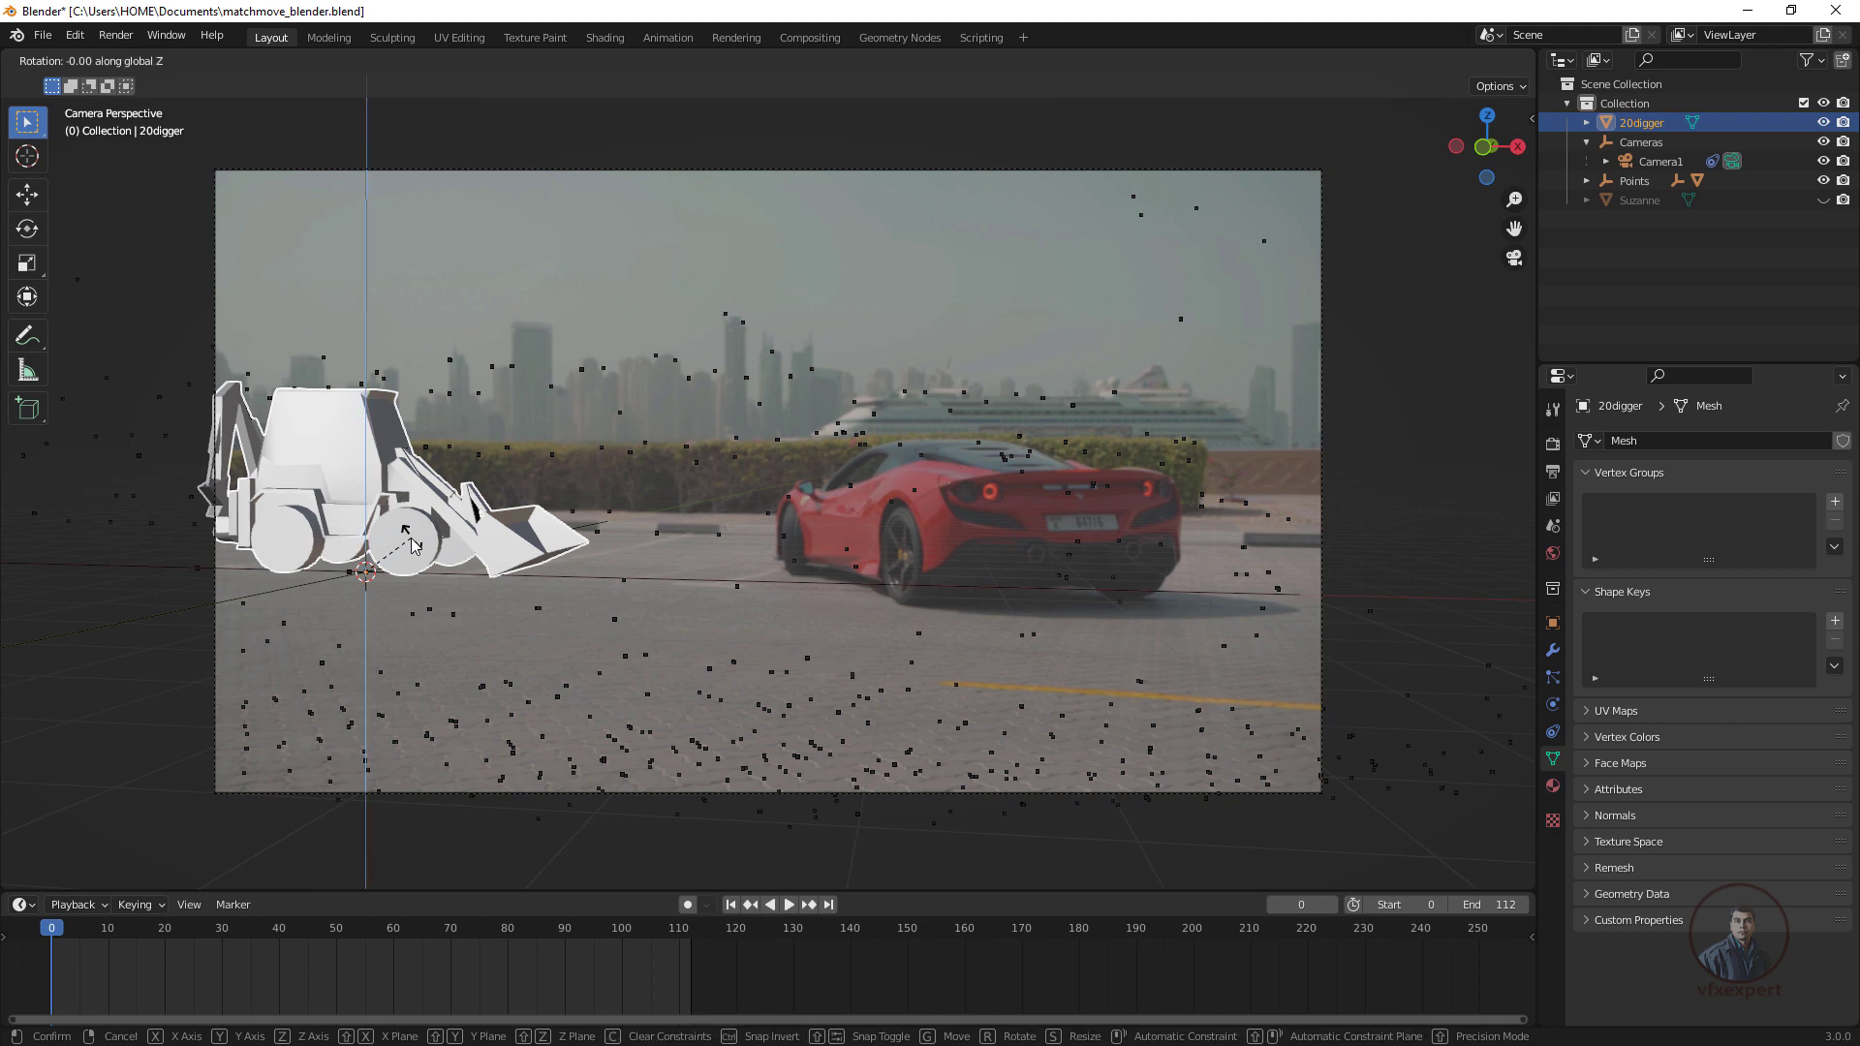
key(z)
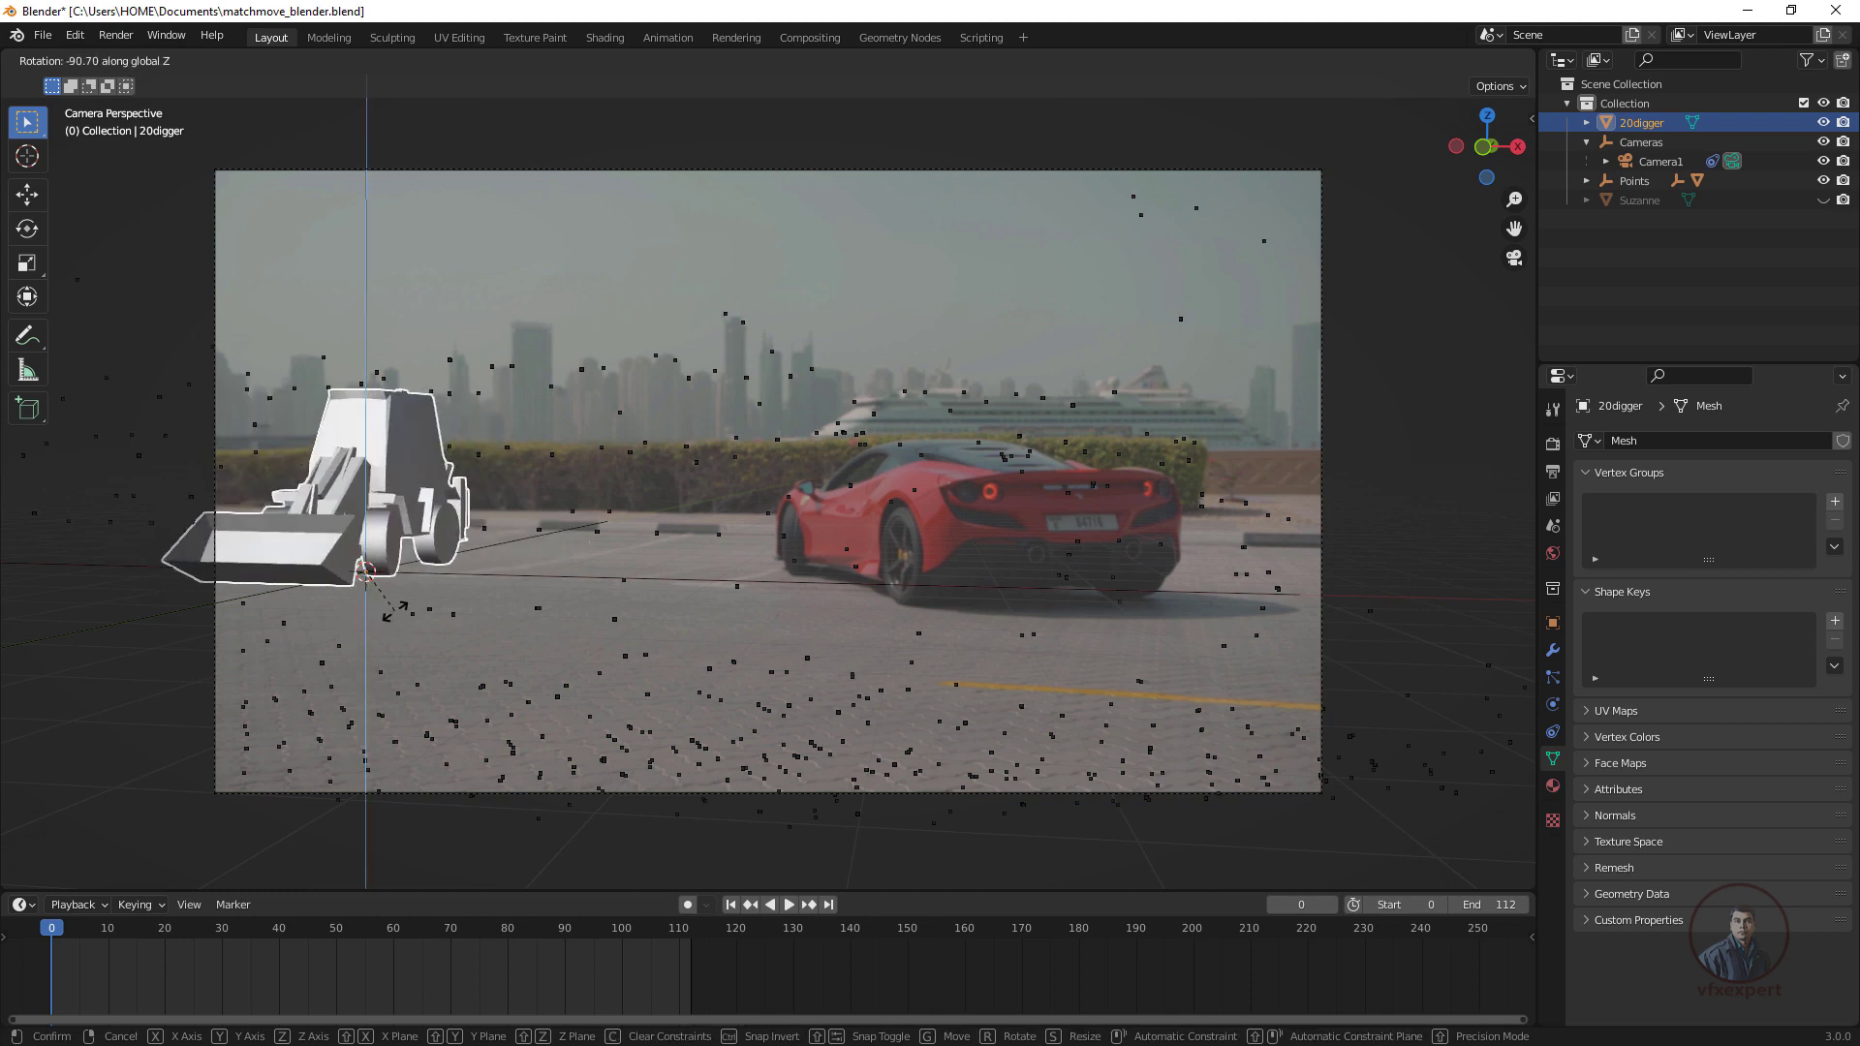
click(385, 611)
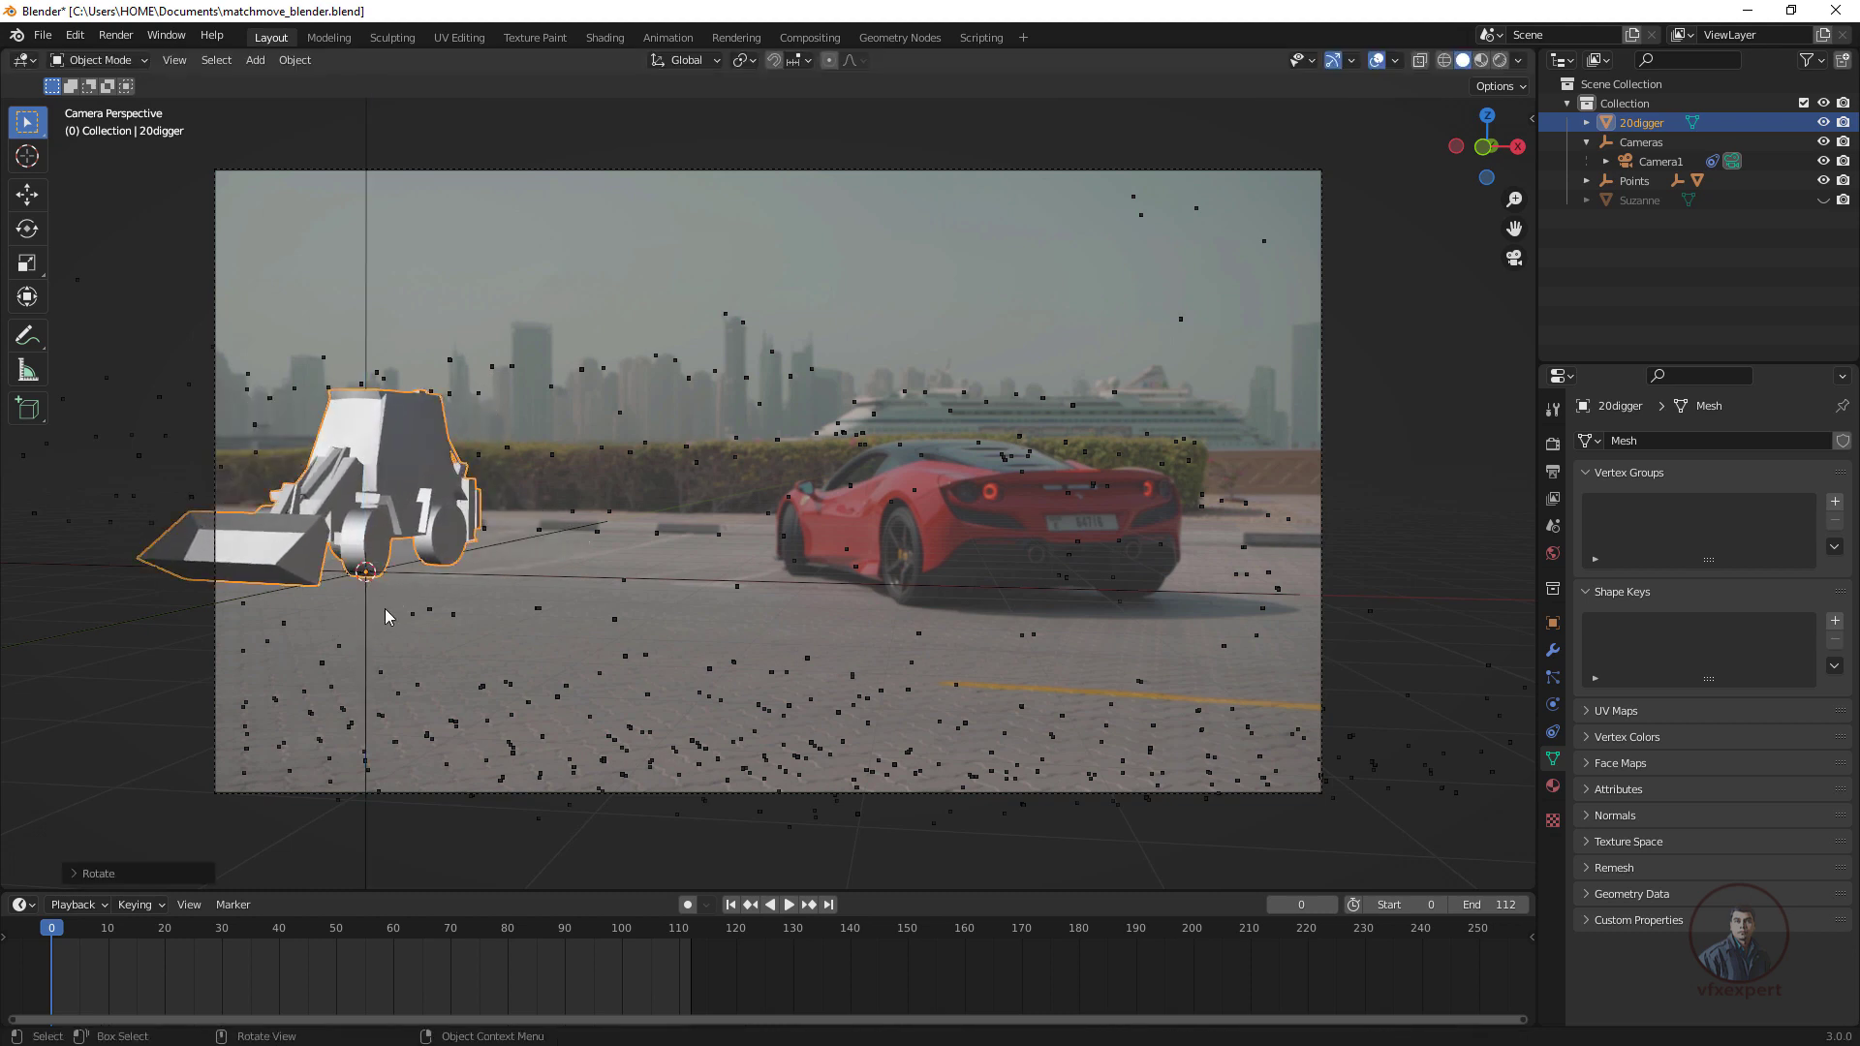
Move and resize the digger on the parking area, inspect its placement in perspective, and return to the camera view.
scroll(720, 479, up, 1)
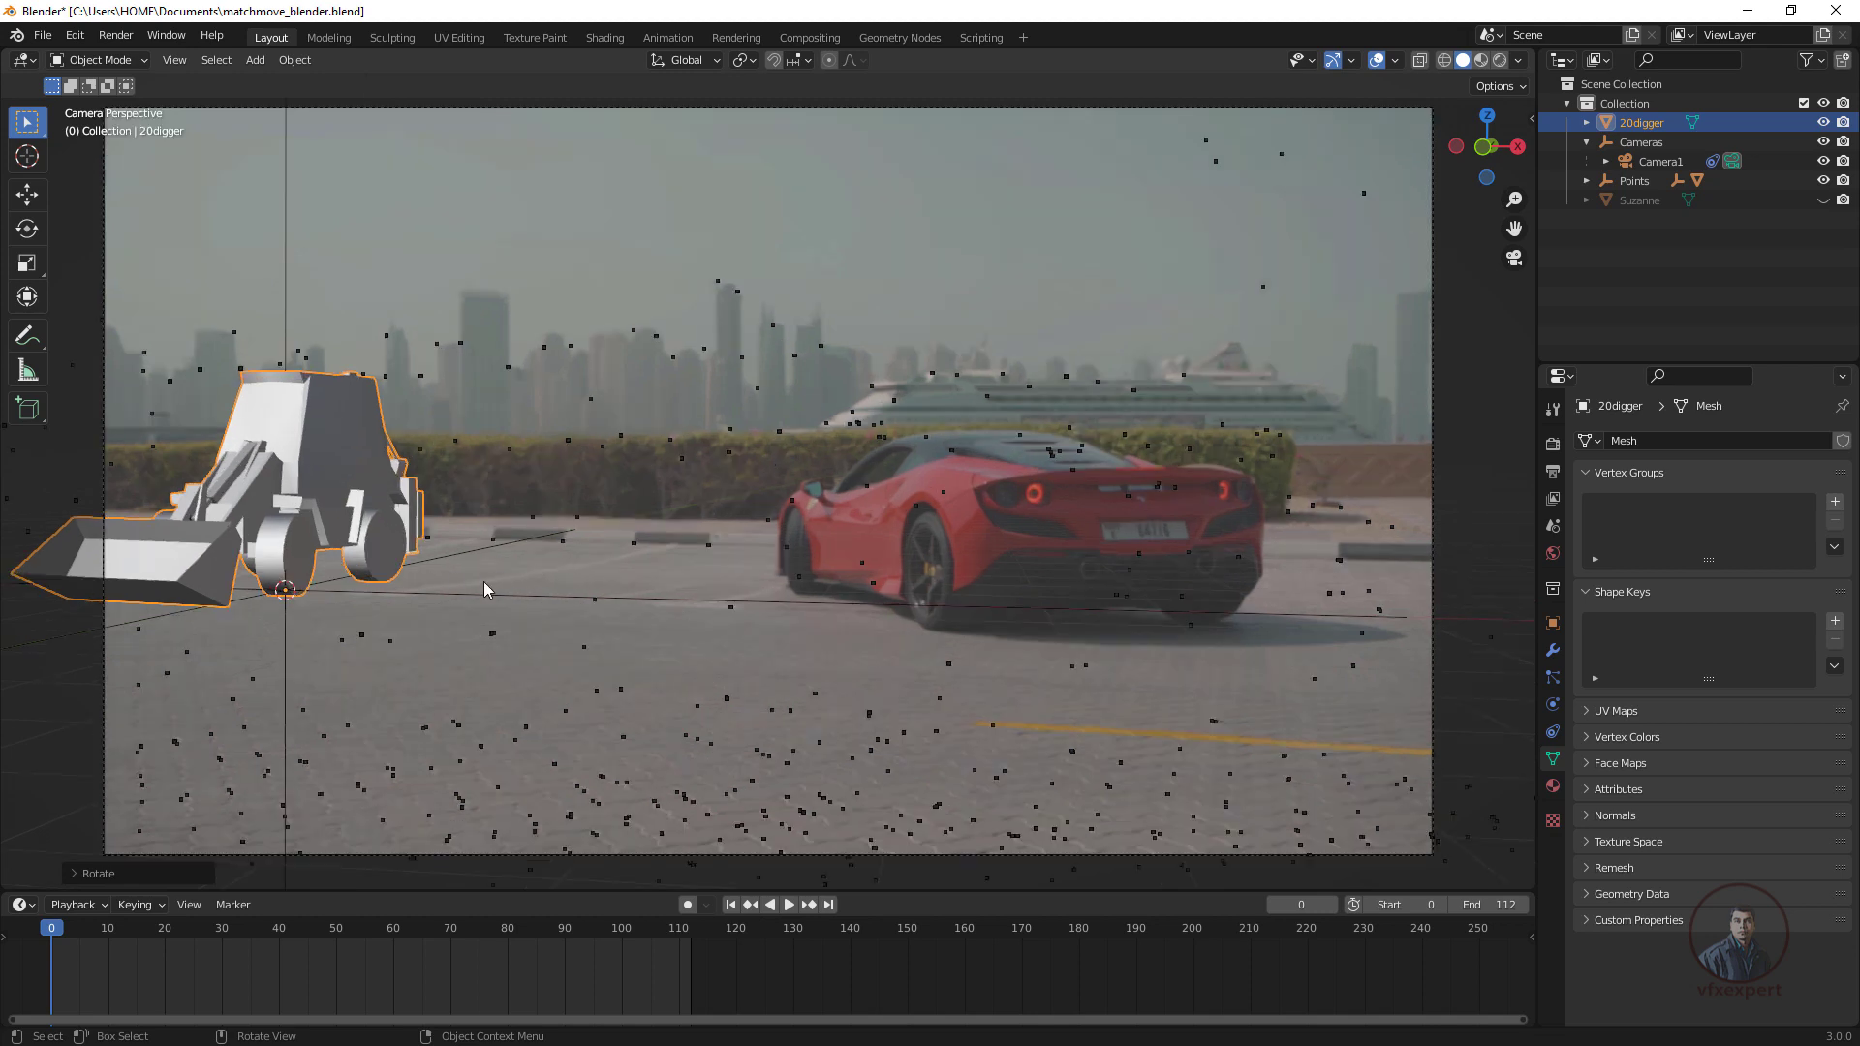
key(g)
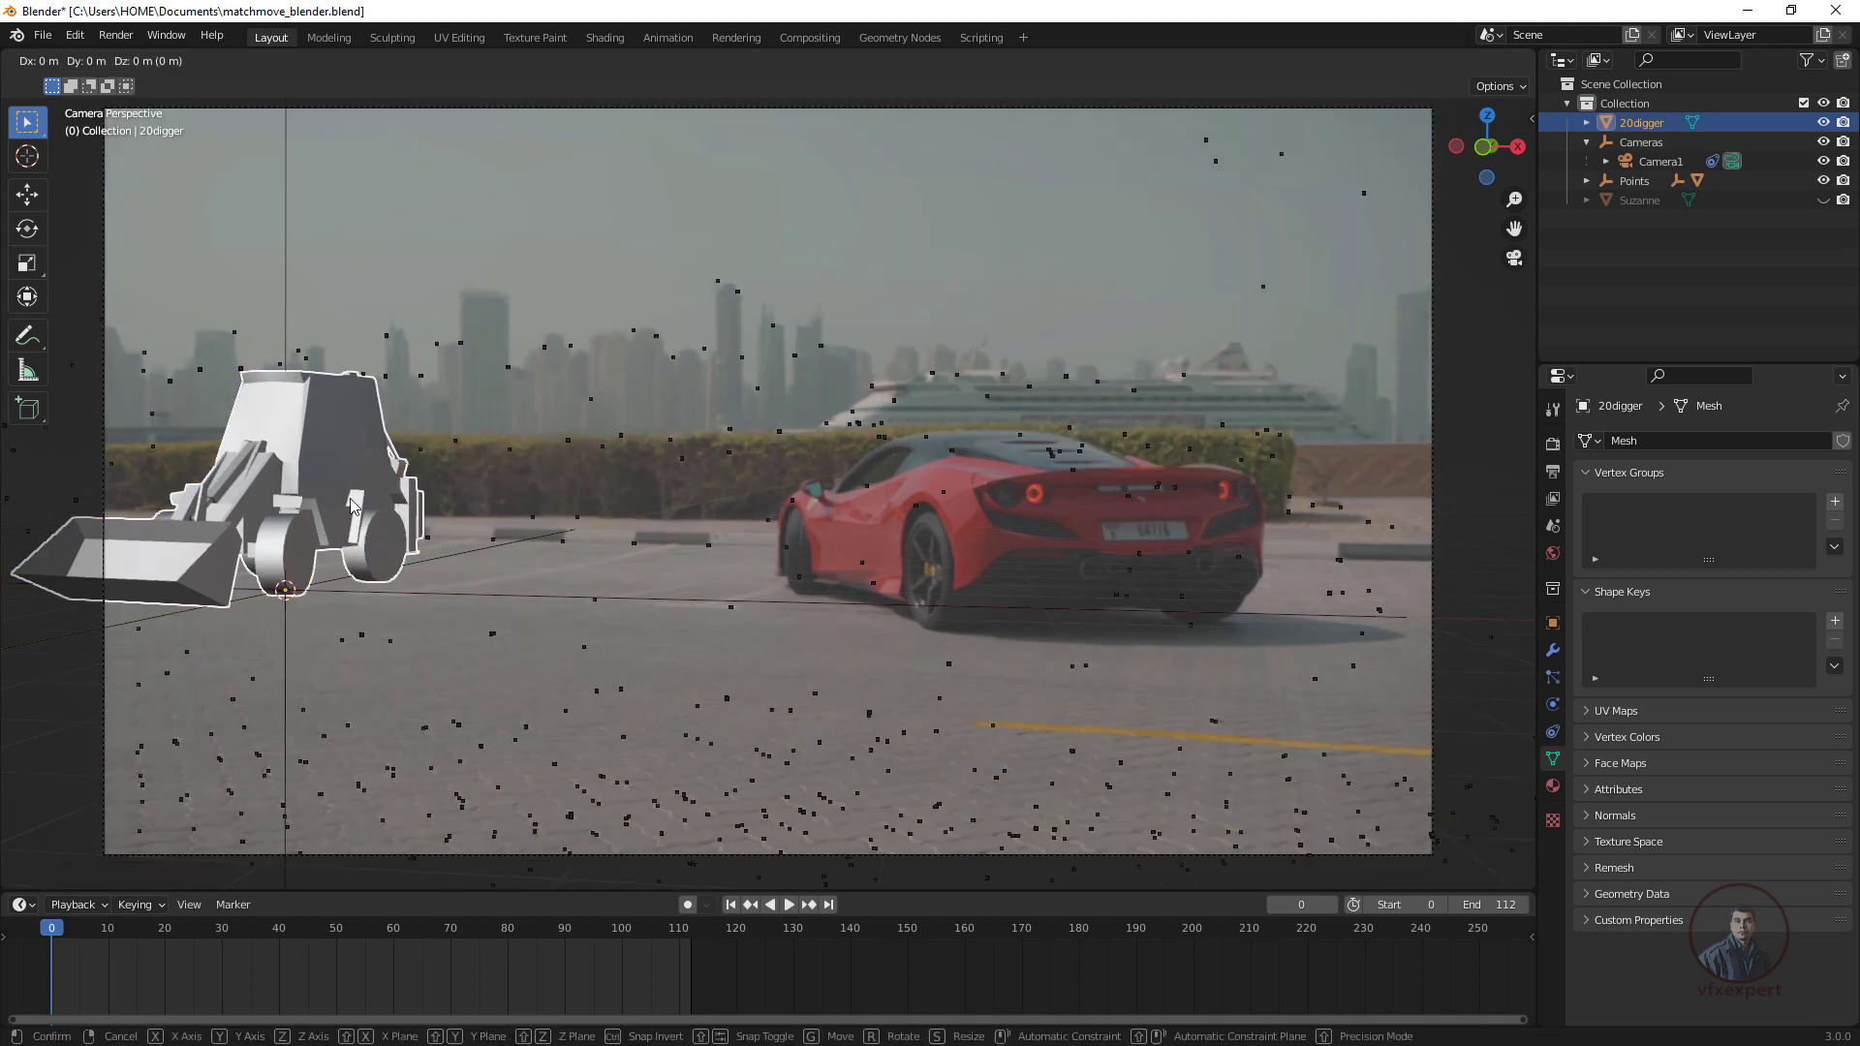
key(s)
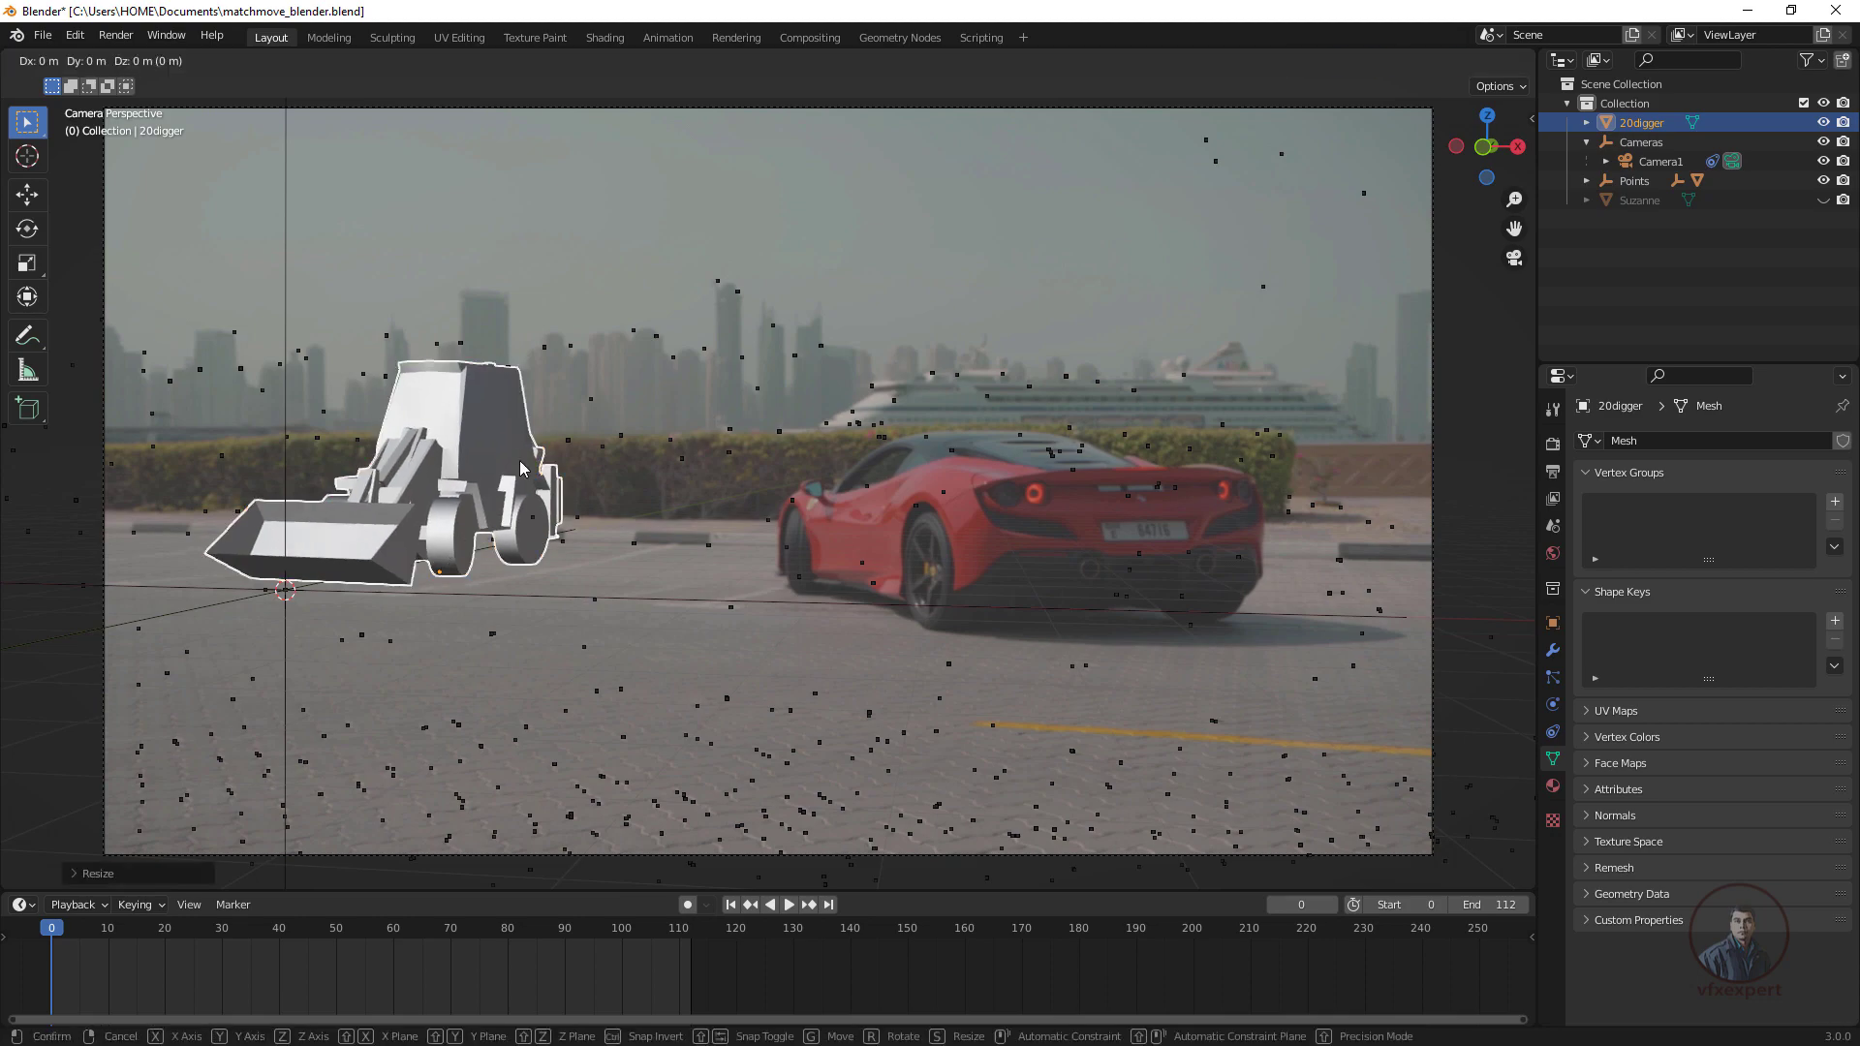
click(446, 465)
middle_drag(445, 465, 746, 515)
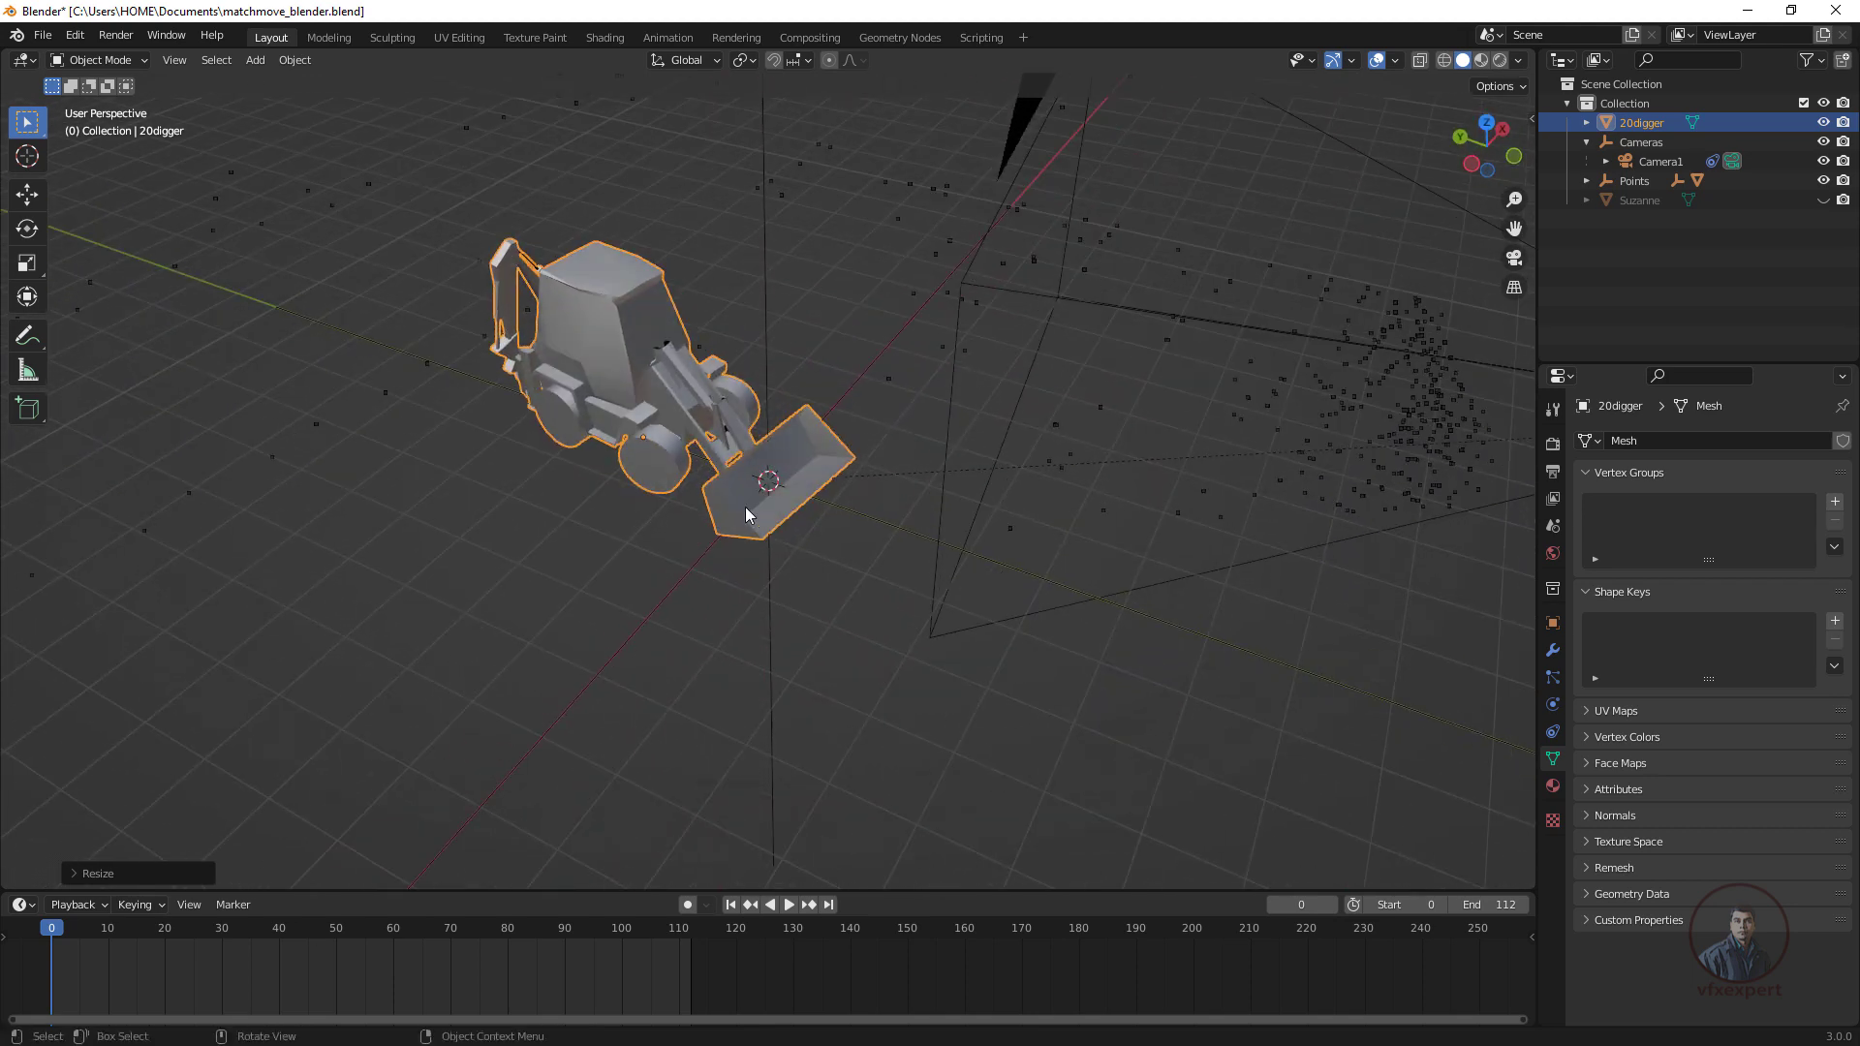
click(1515, 259)
click(688, 618)
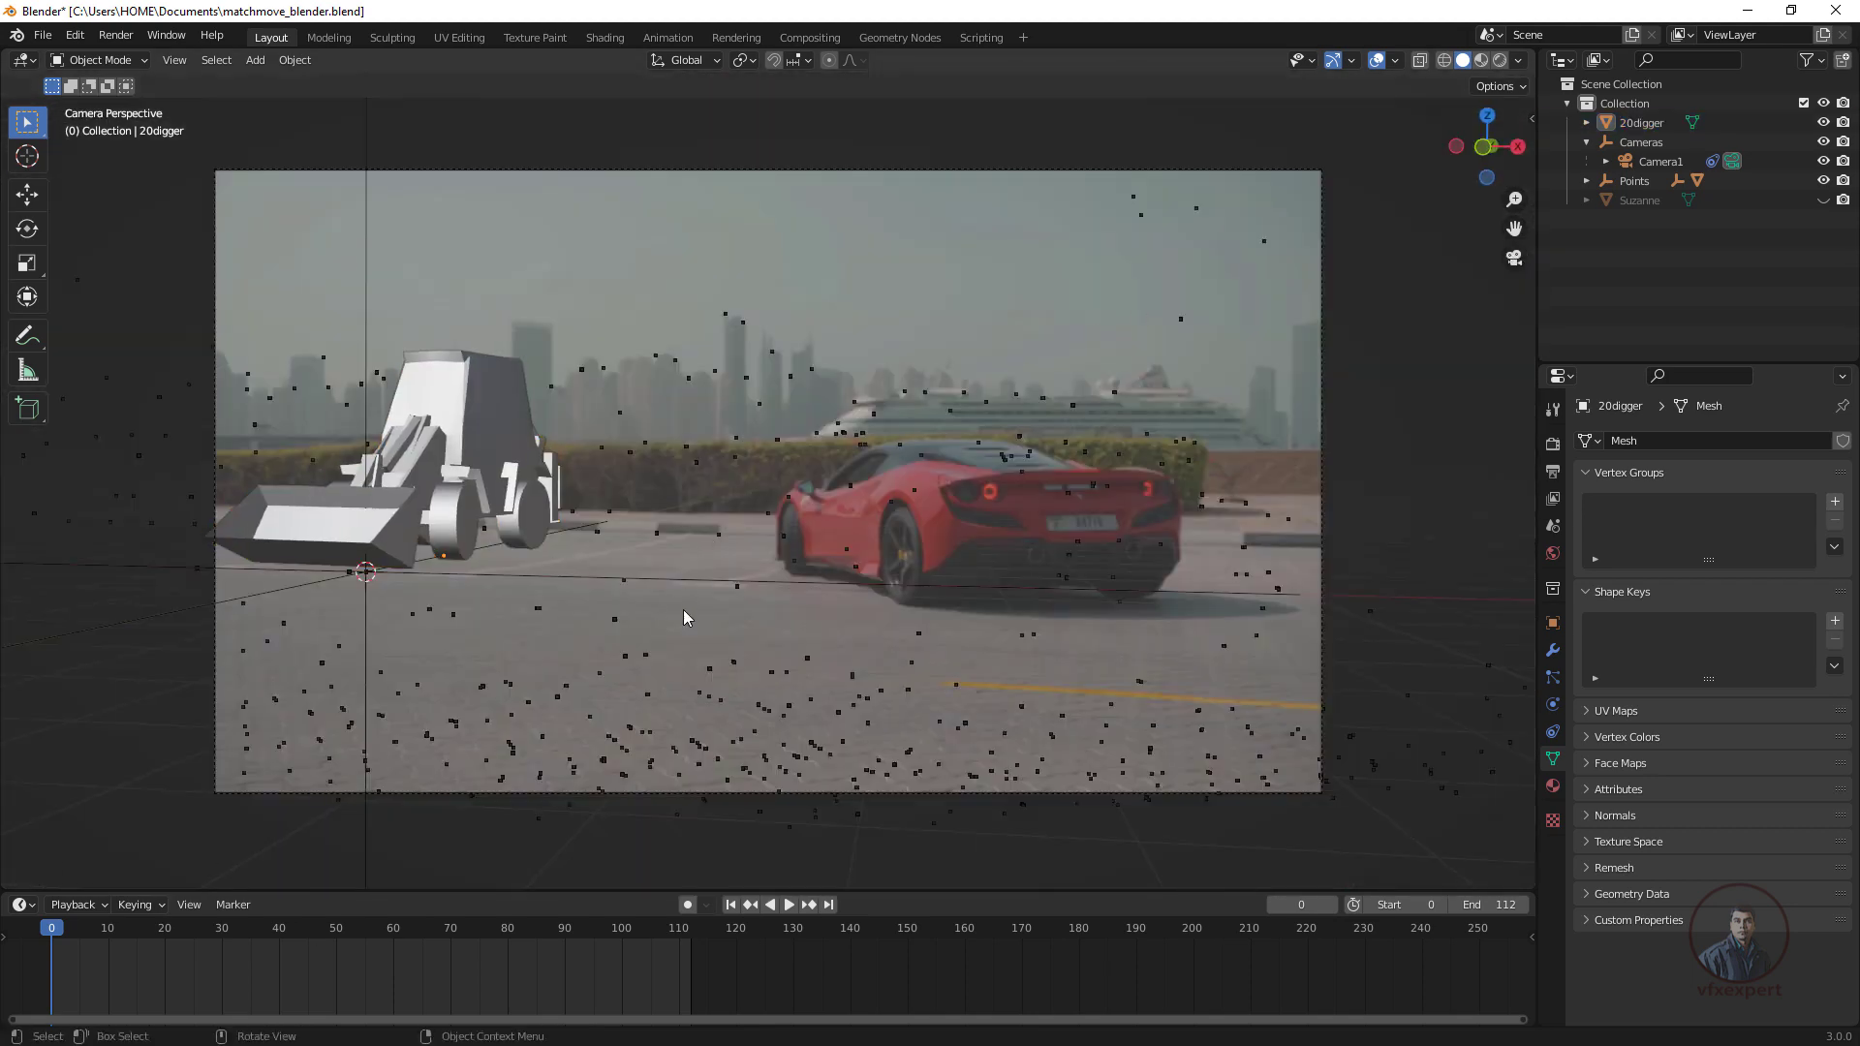
Run the shot to frame 89 to check the digger and rotate it slightly about the global Z axis.
drag(249, 940, 560, 897)
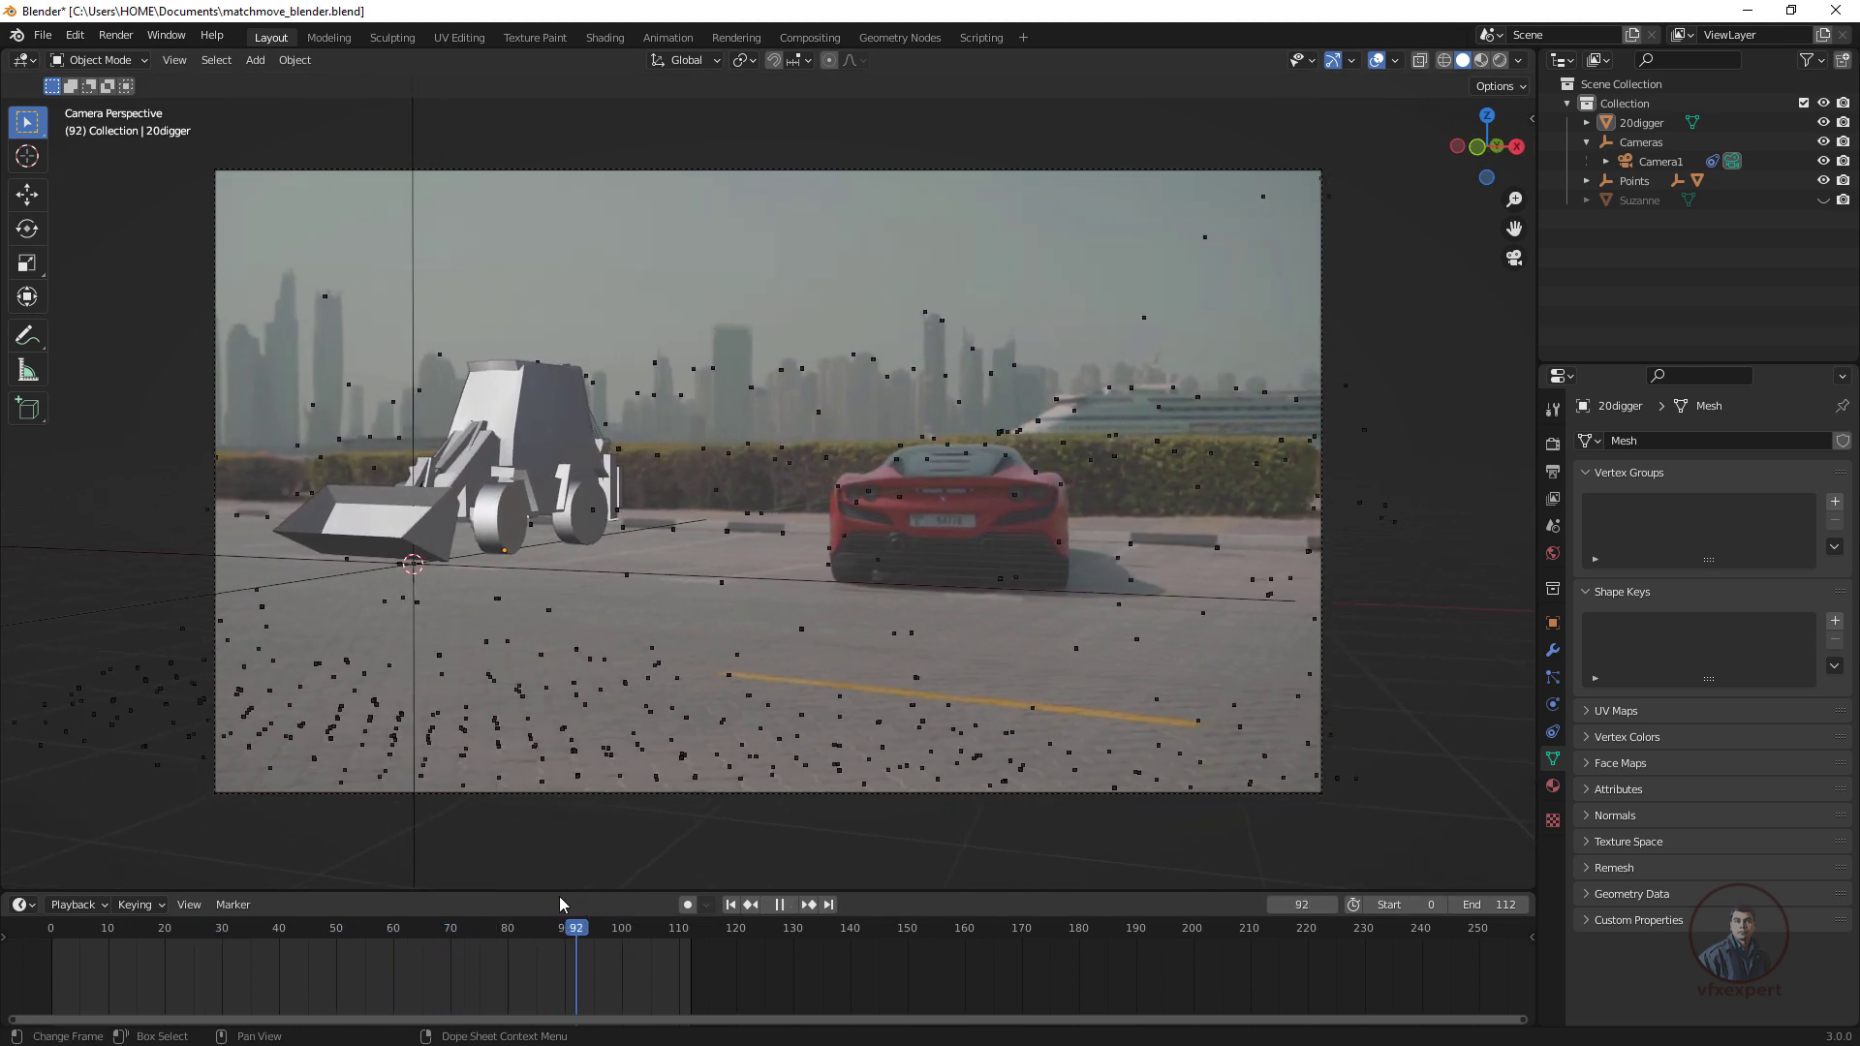
click(559, 487)
key(r)
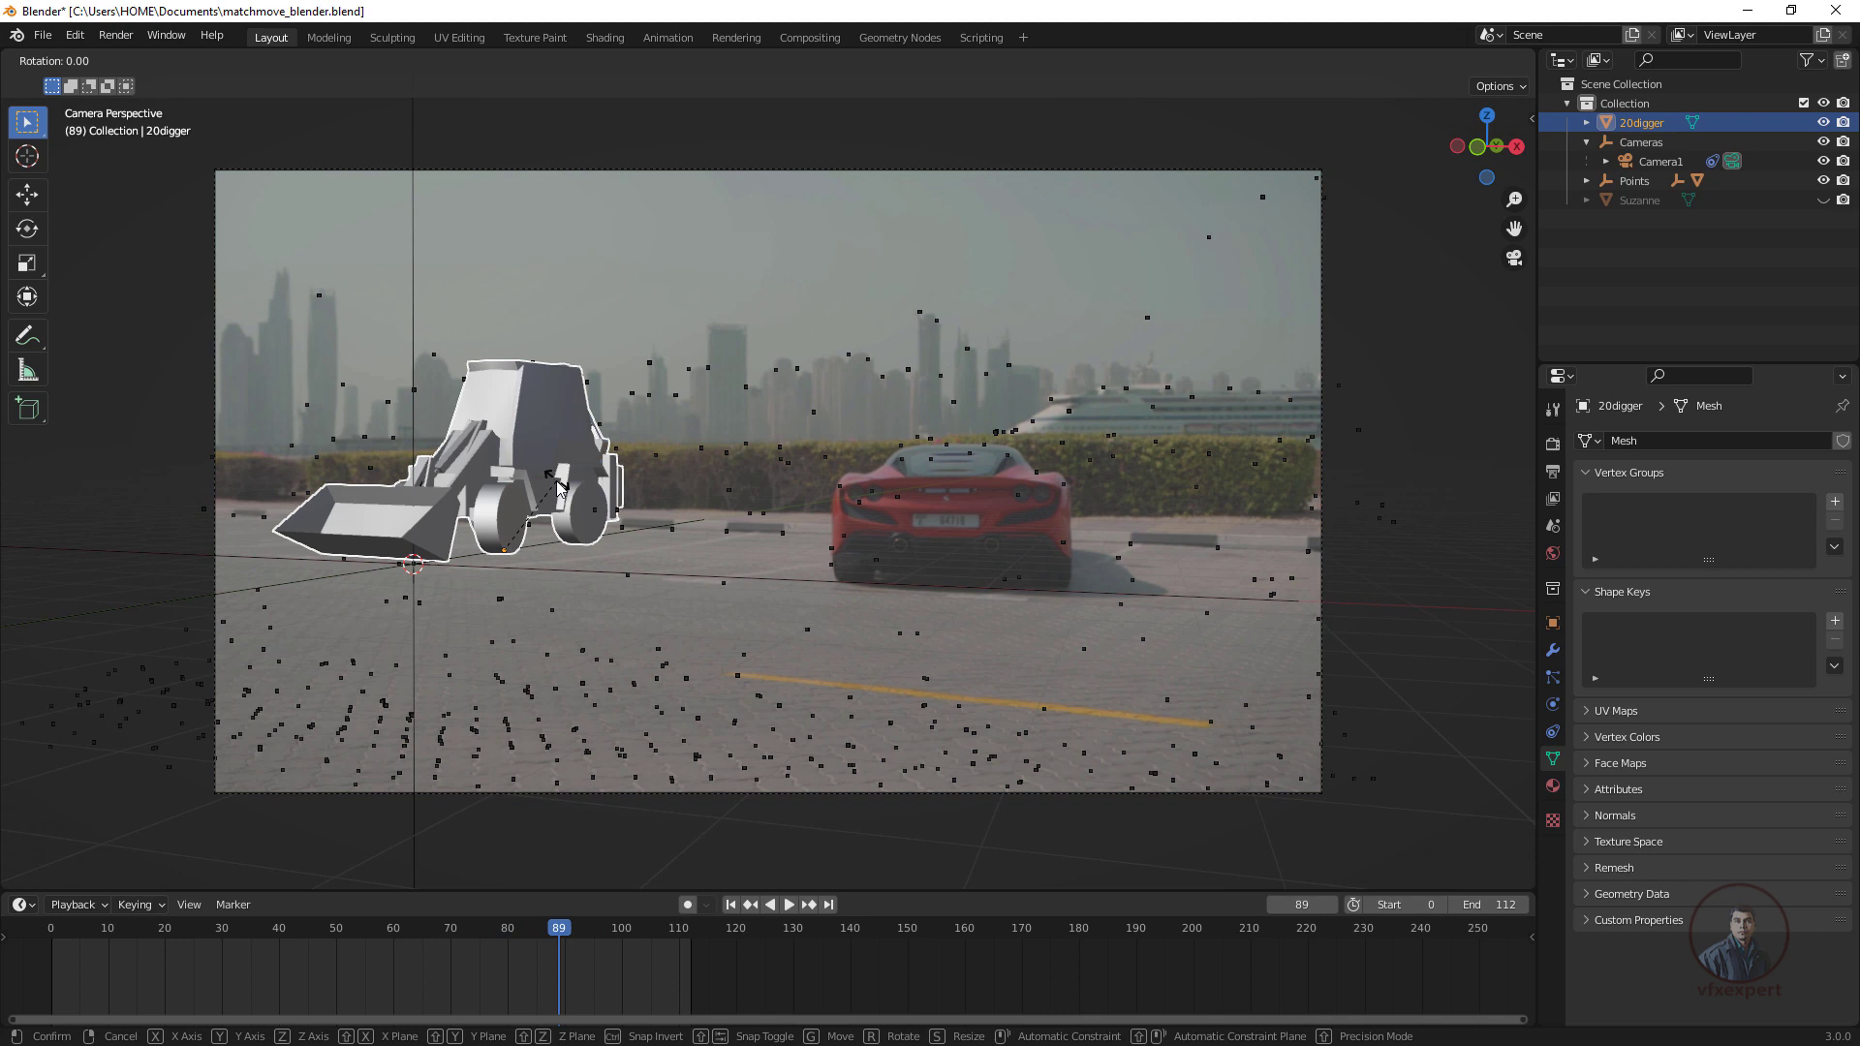
key(z)
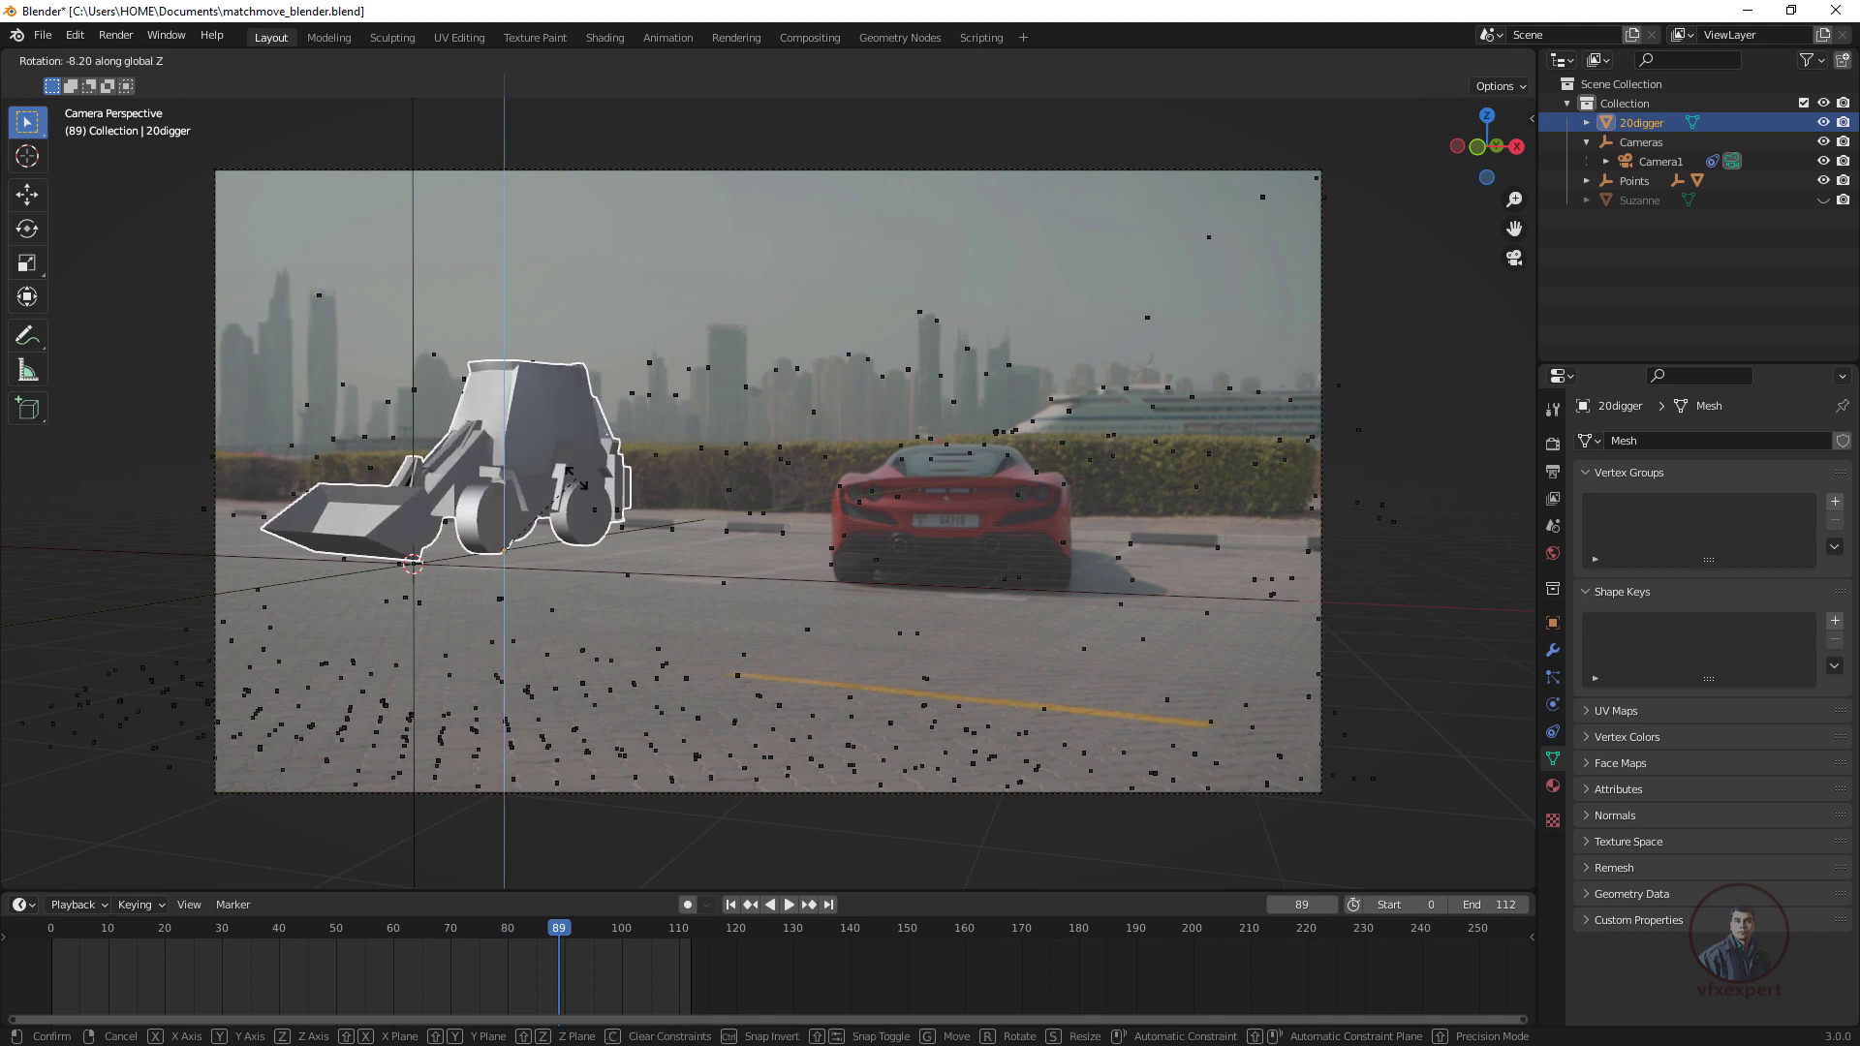
click(544, 457)
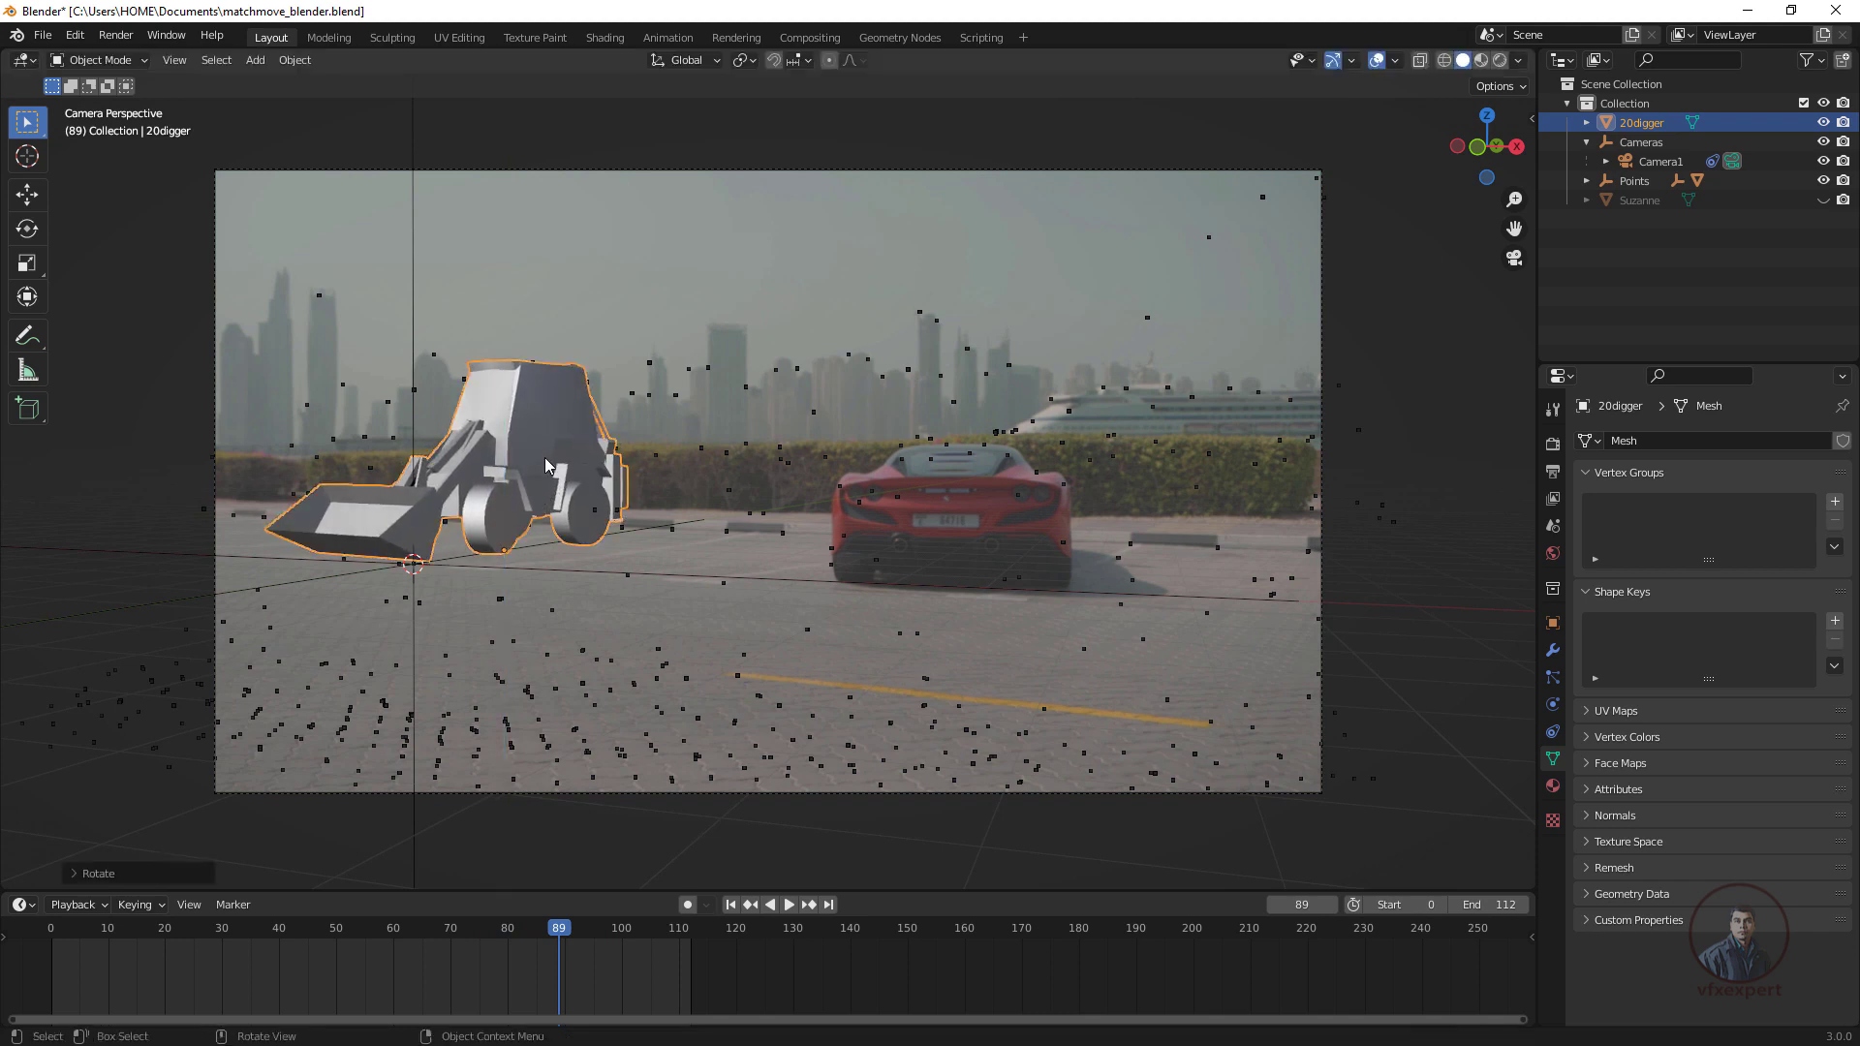
Move the digger a little along the X axis towards the red car and deselect it.
click(548, 441)
key(g)
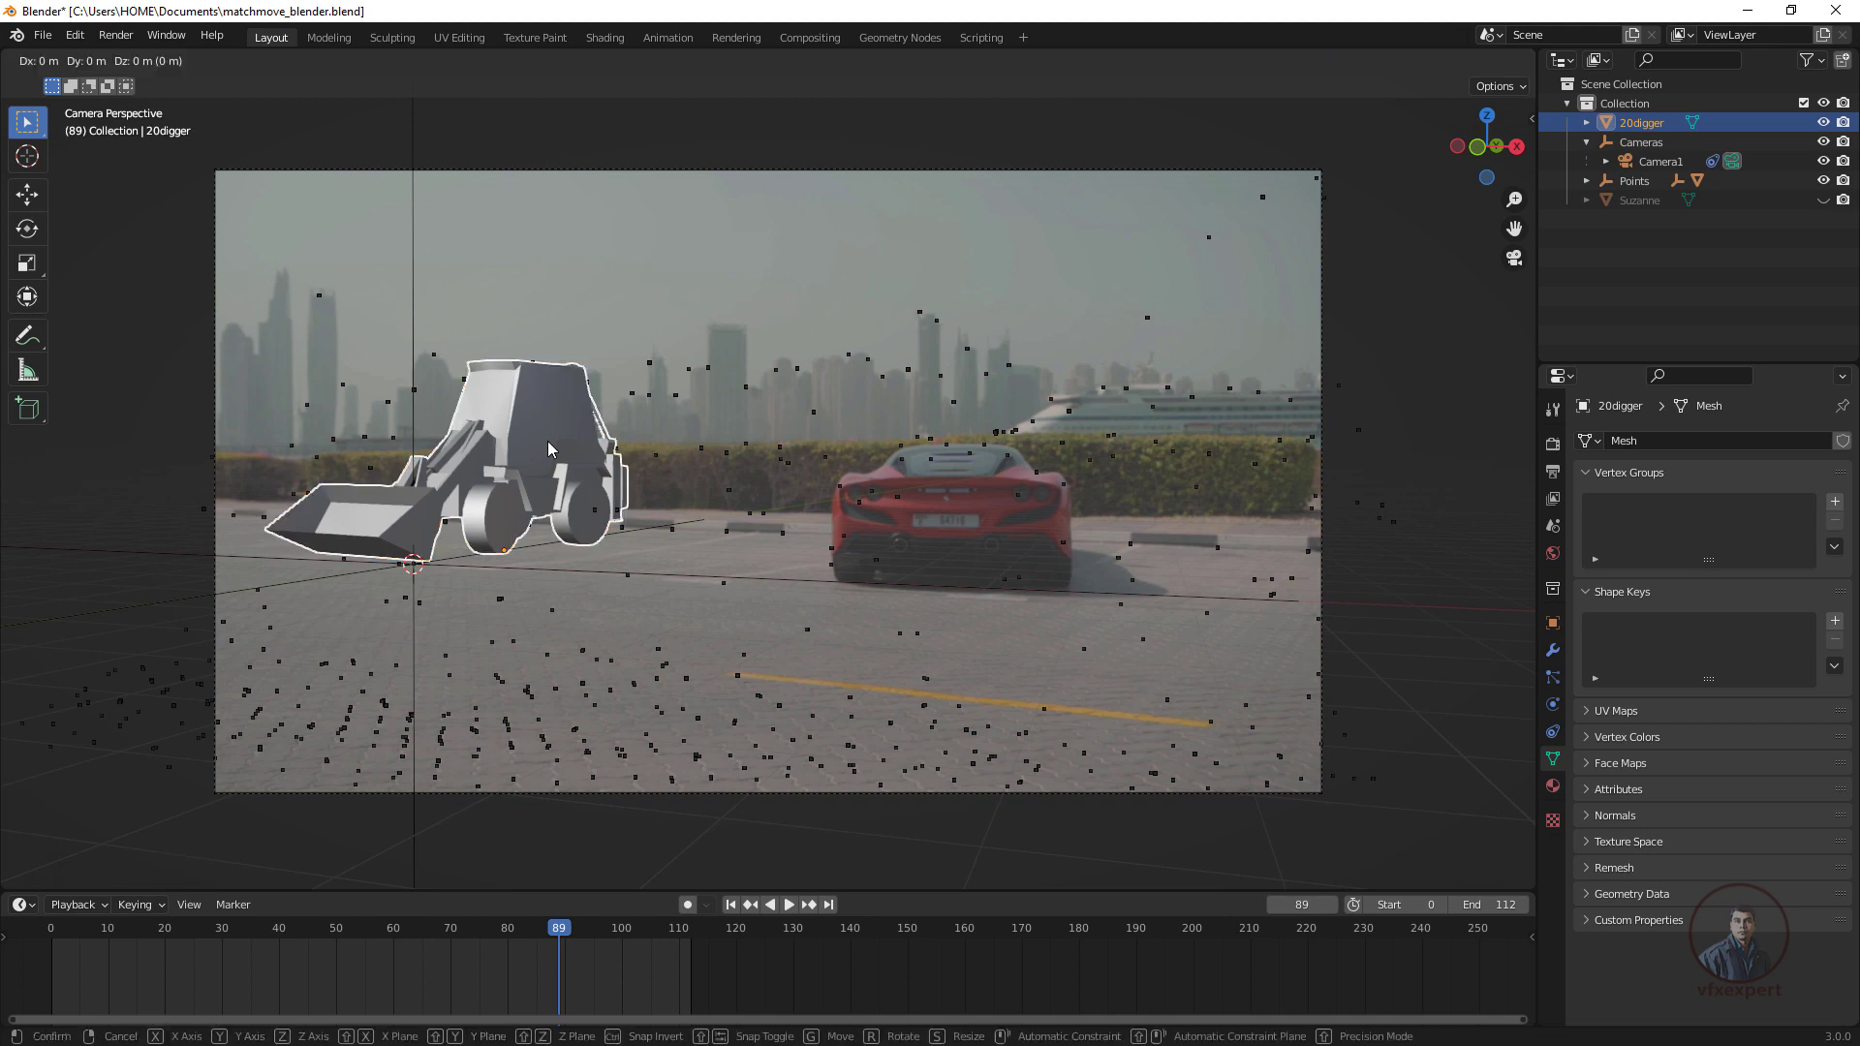
key(x)
click(596, 443)
click(1328, 251)
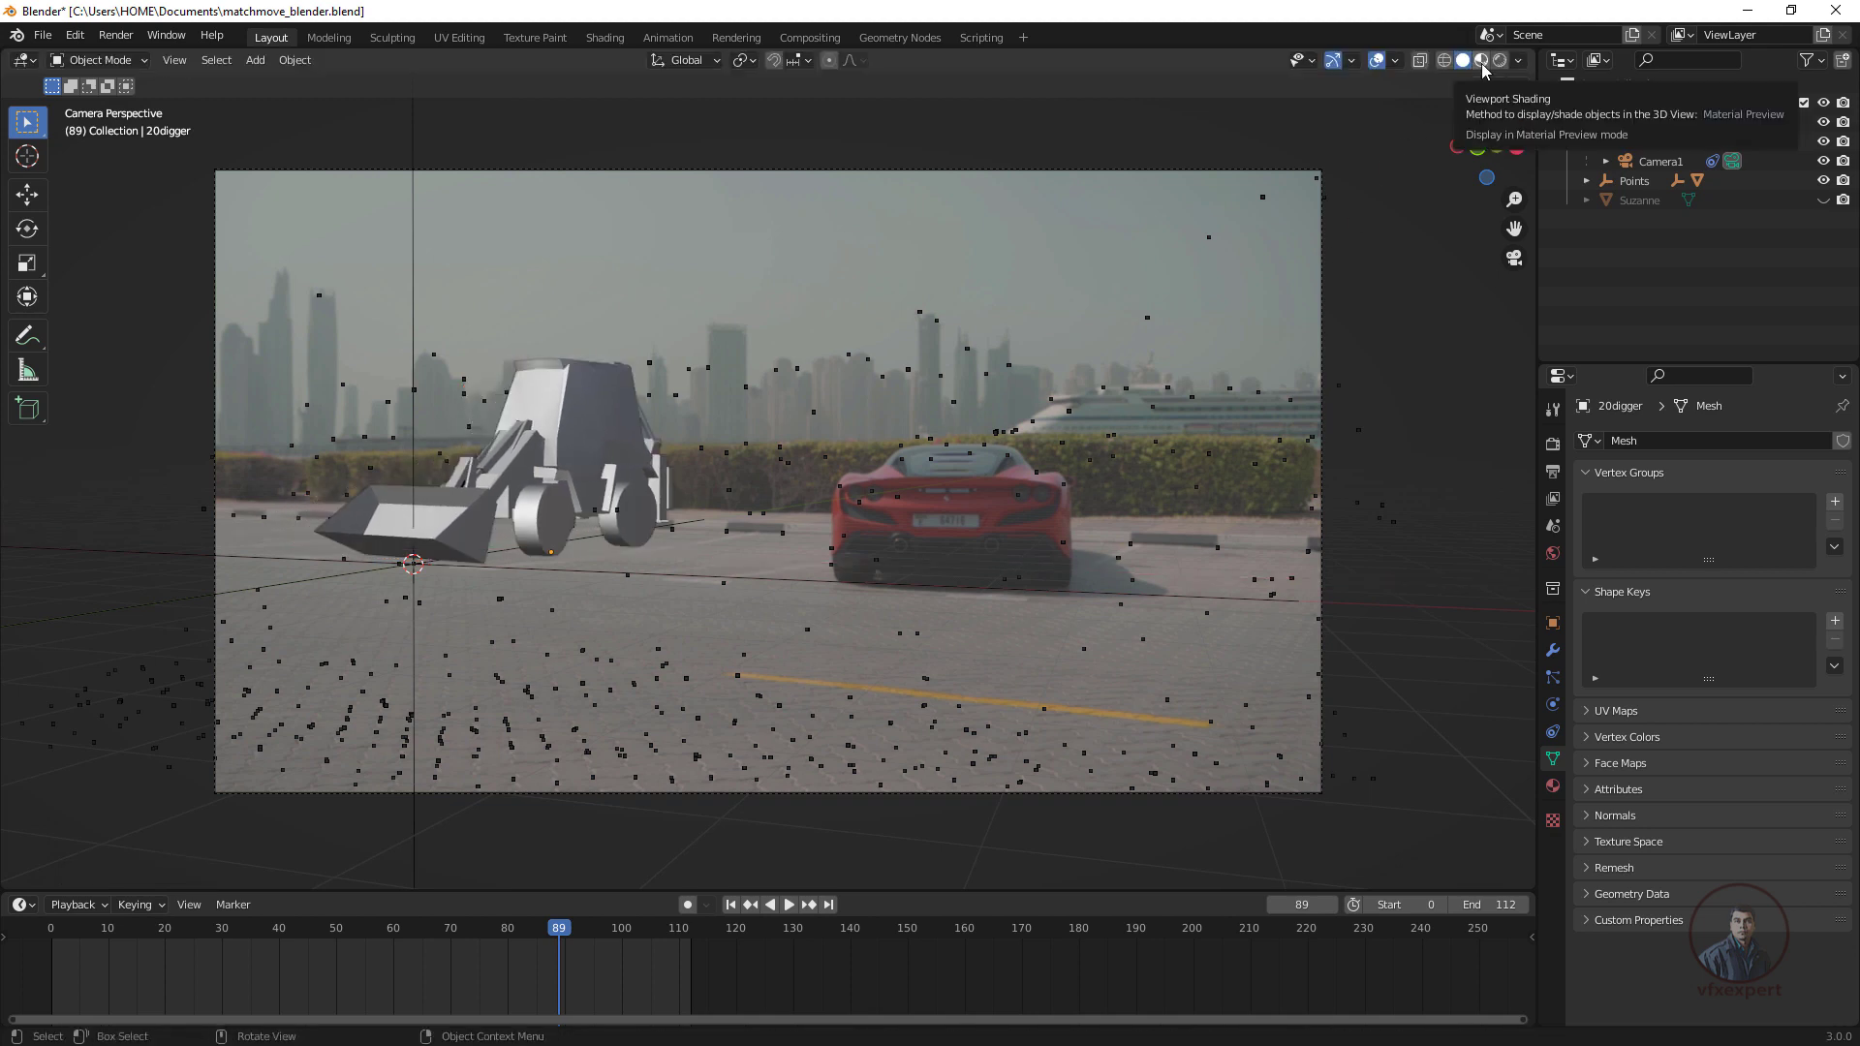
Switch the viewport to Material Preview shading and play the shot from the first frame with the textured digger.
click(1481, 61)
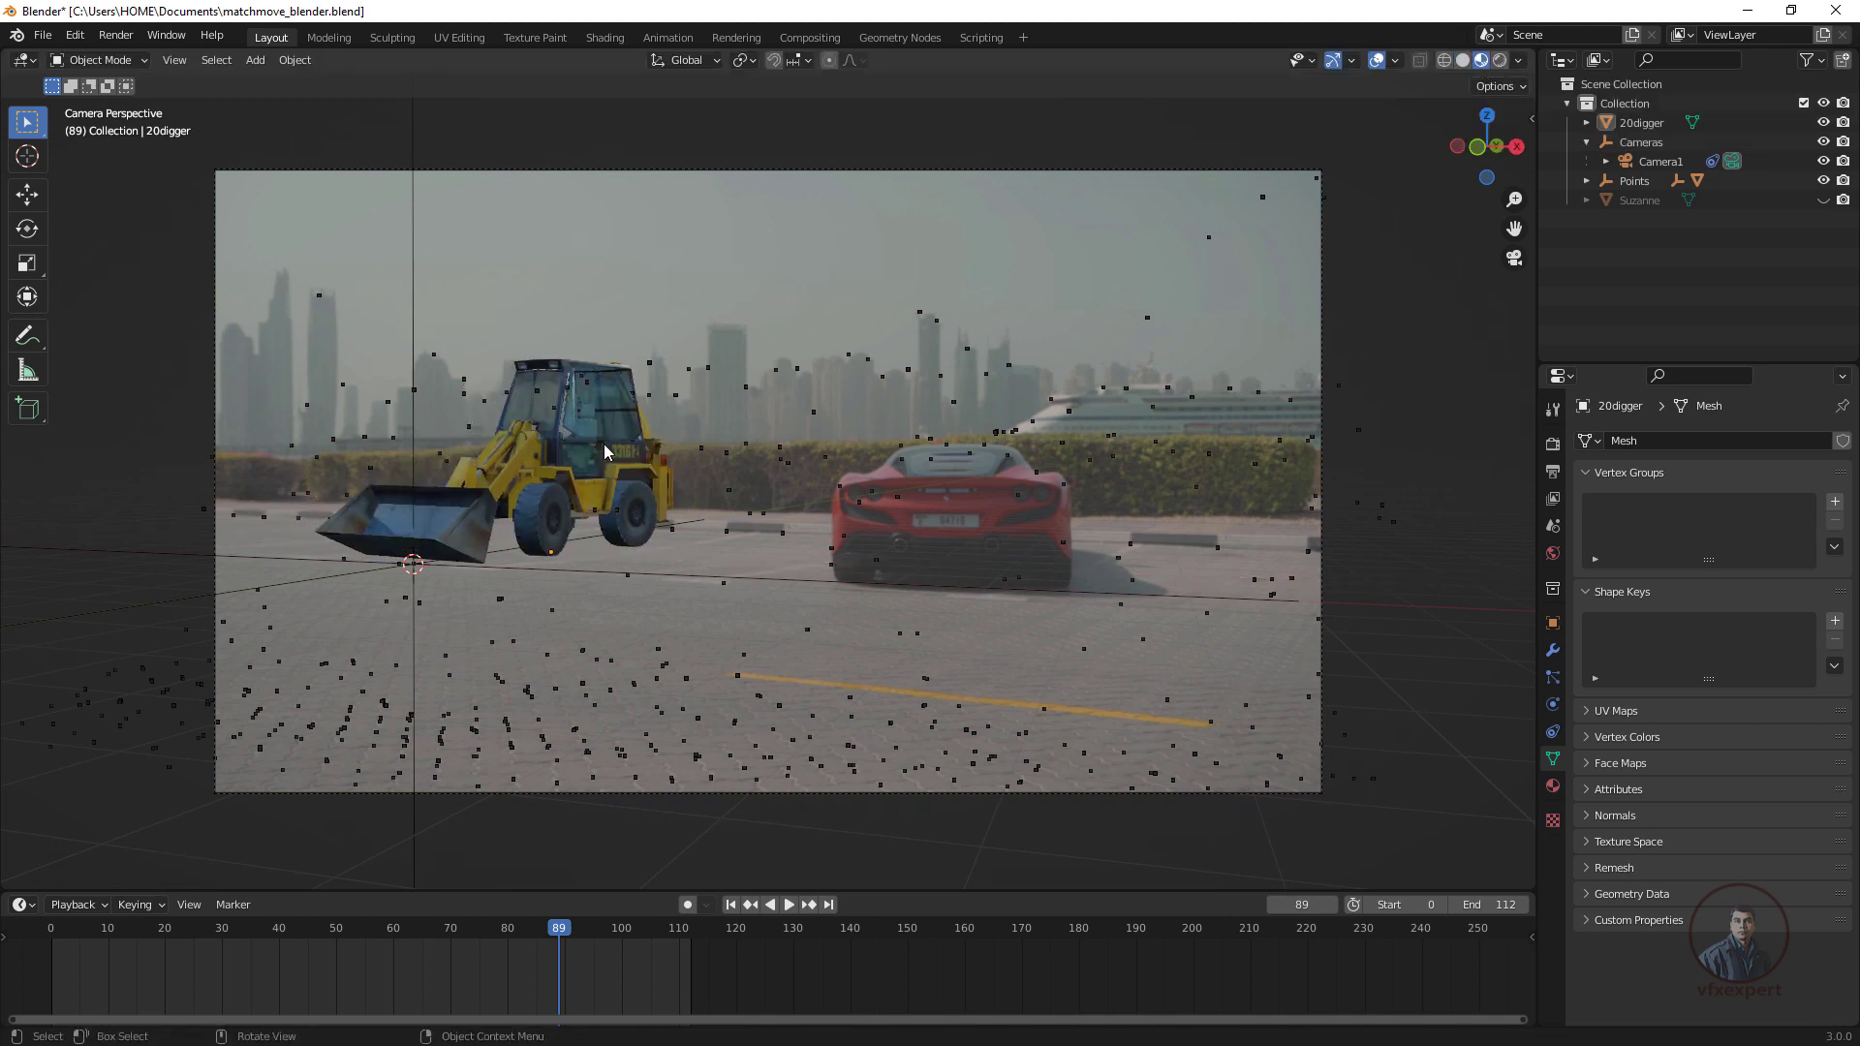
scroll(577, 595, up, 1)
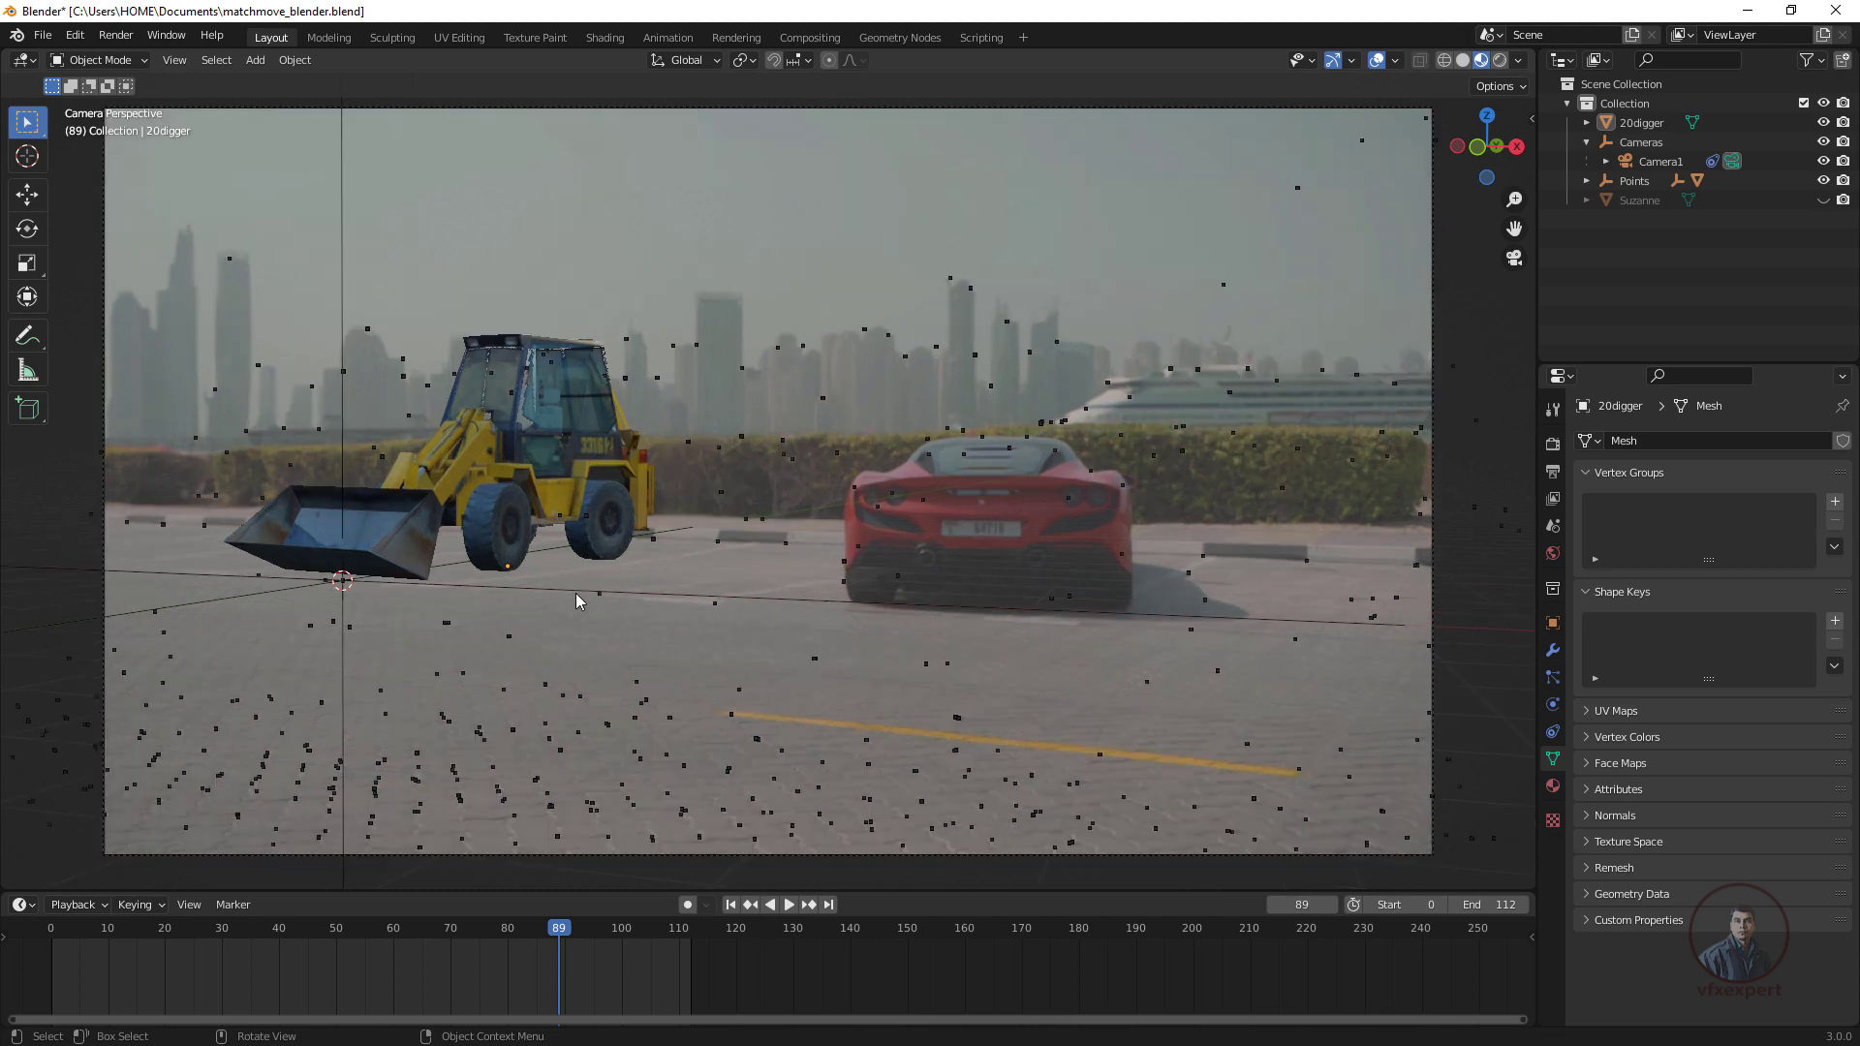
click(732, 907)
click(791, 906)
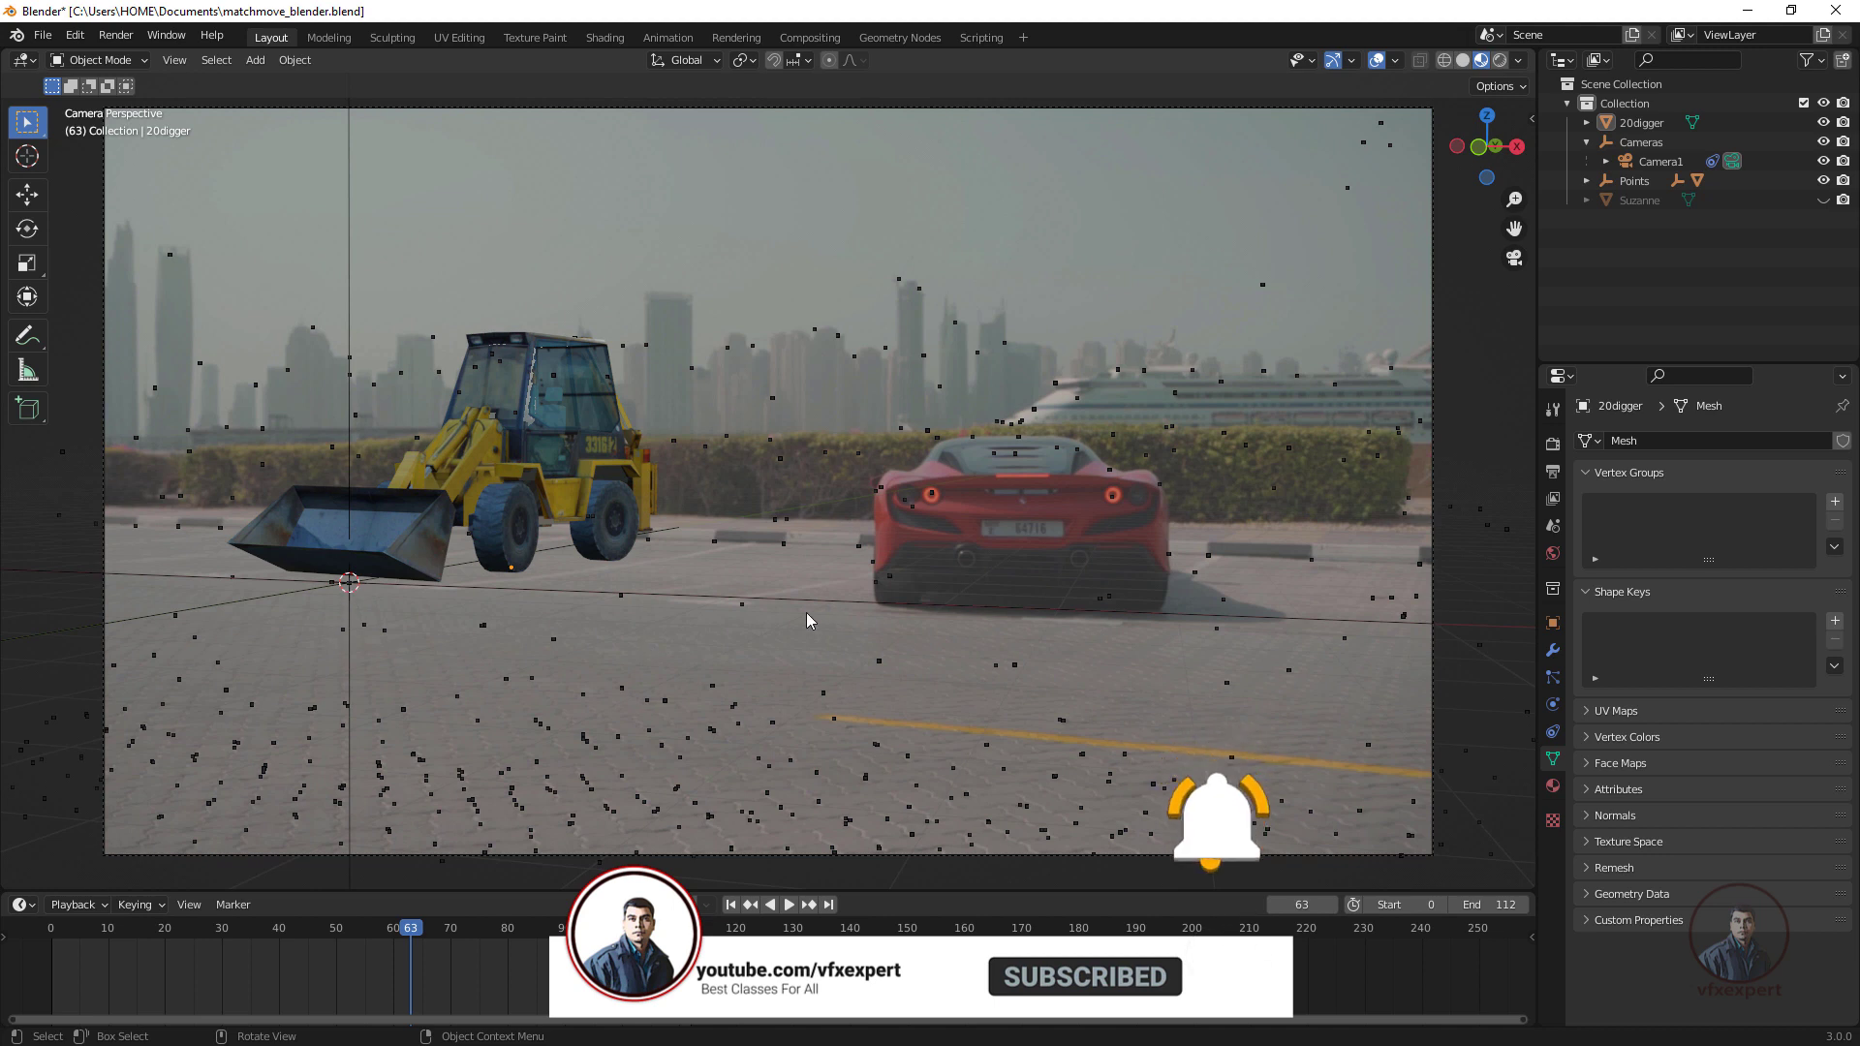
Turn off the floor, axes, 3D cursor and extras in the viewport overlays.
click(1396, 61)
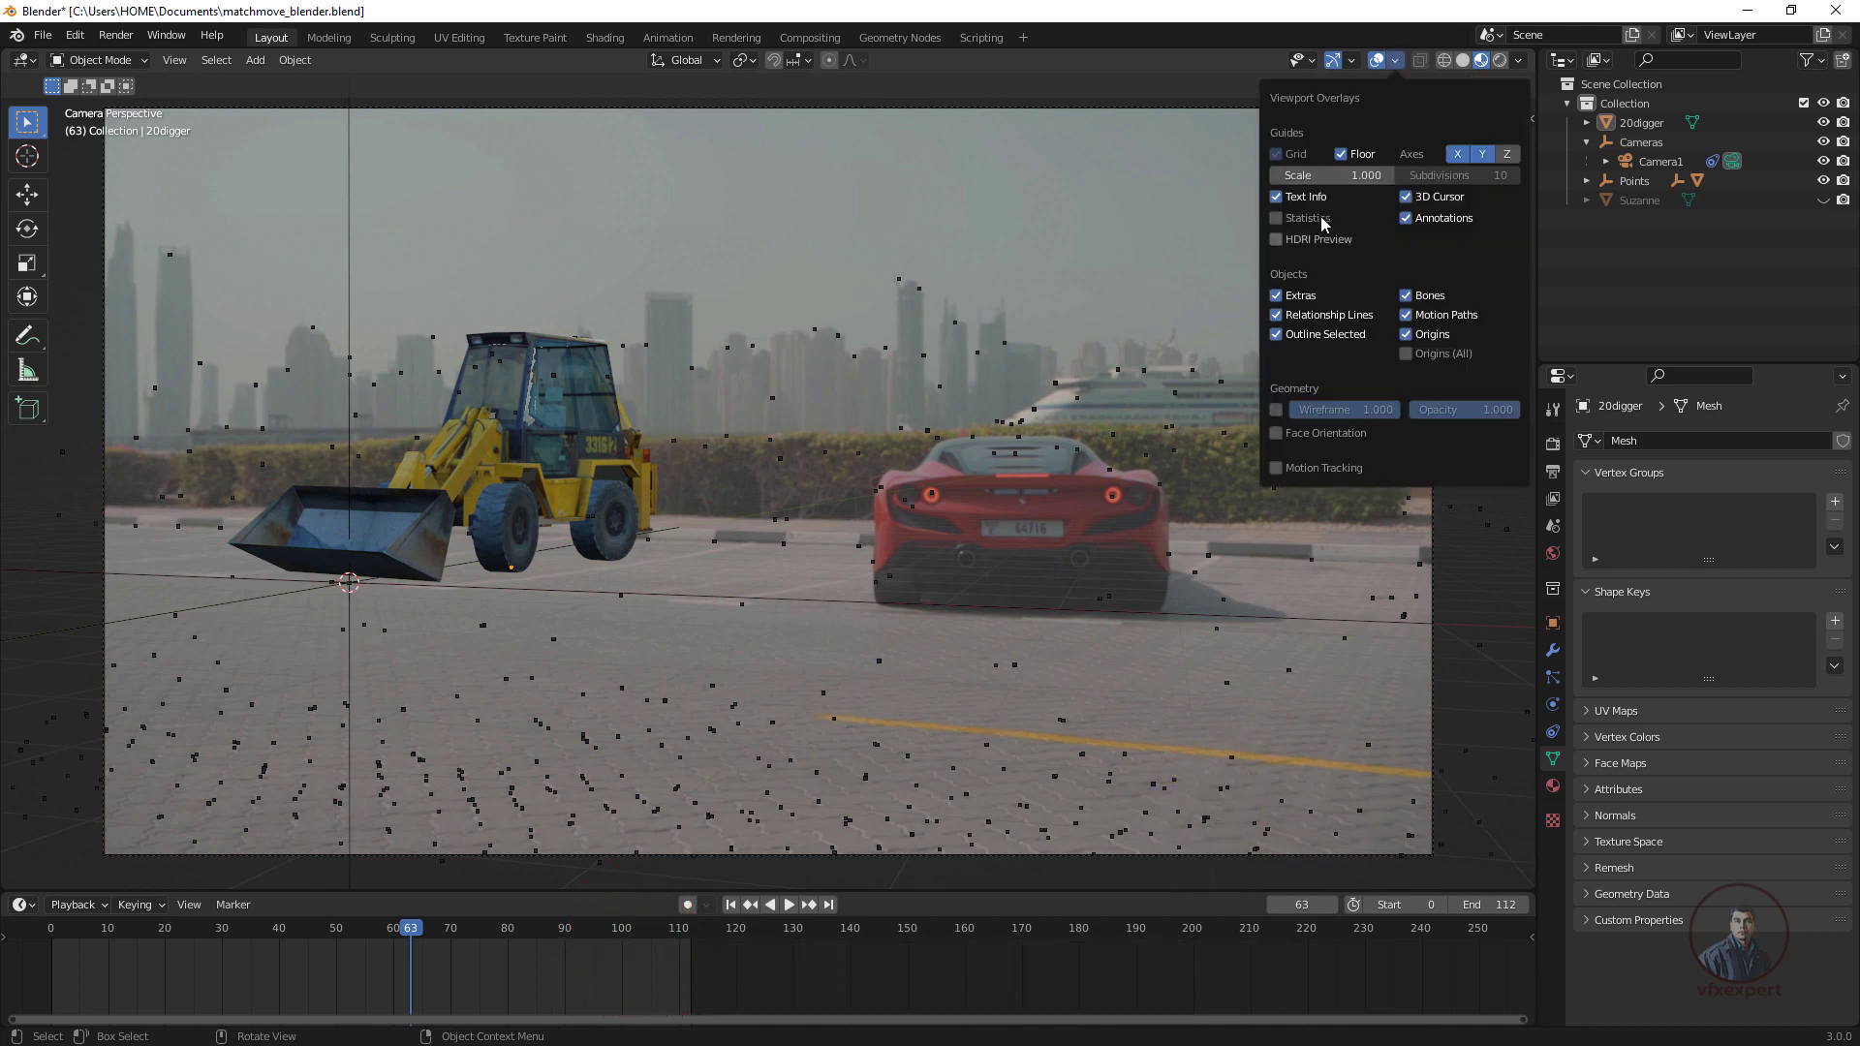
click(1480, 155)
click(1507, 154)
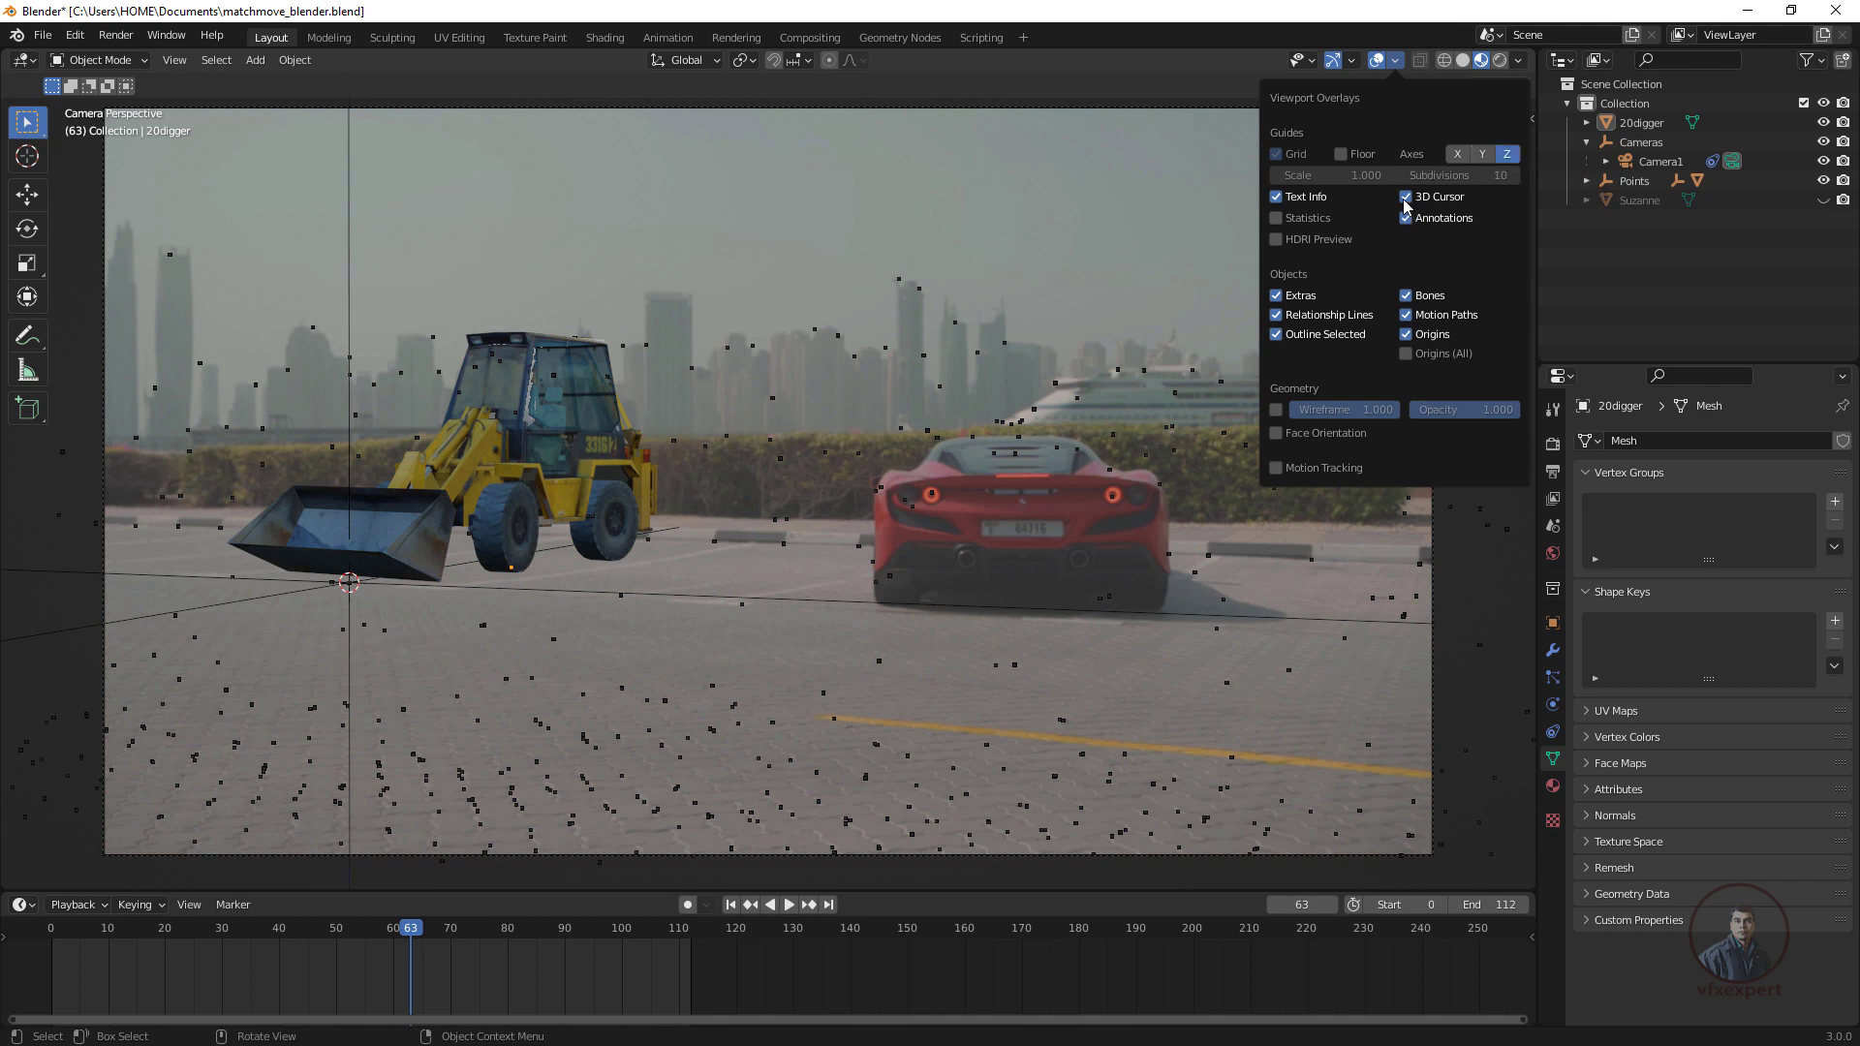
click(1277, 296)
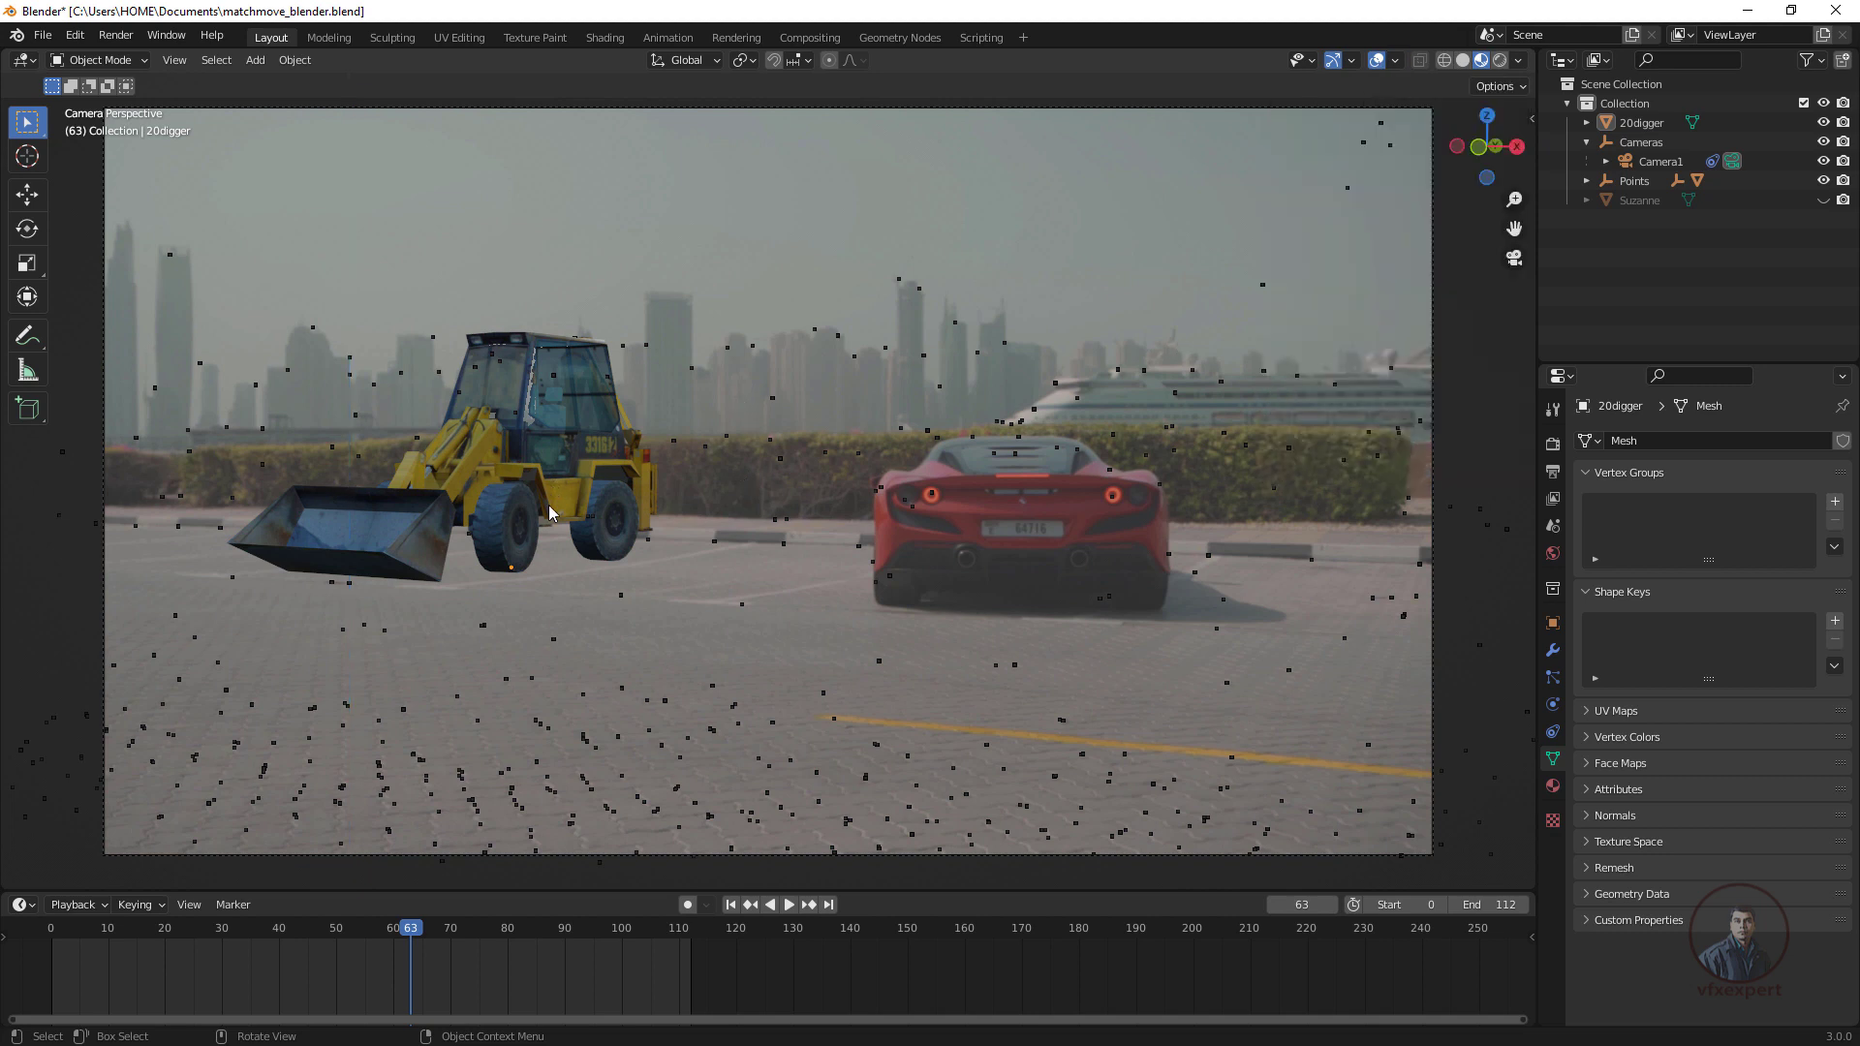
Play the shot from frame 0 and scrub through it to frame 53 to check the digger's track.
click(731, 904)
click(788, 904)
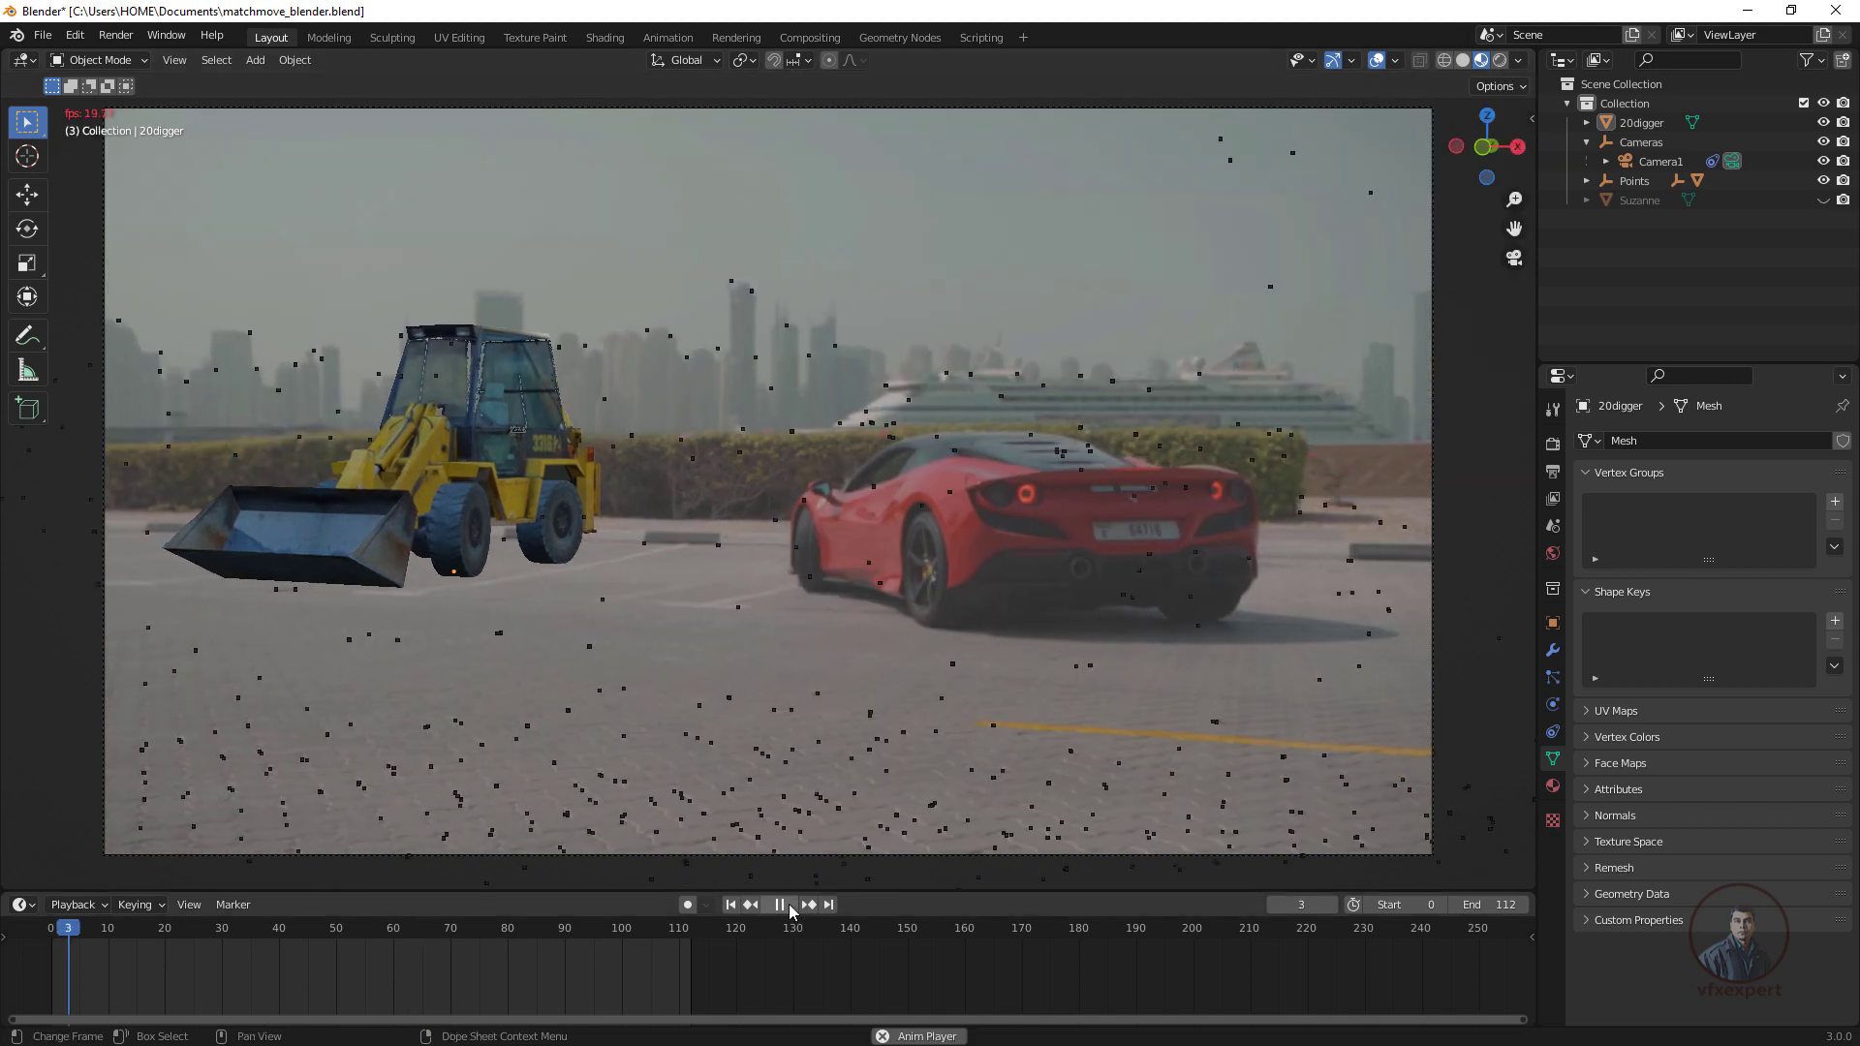
key(space)
drag(161, 972, 367, 953)
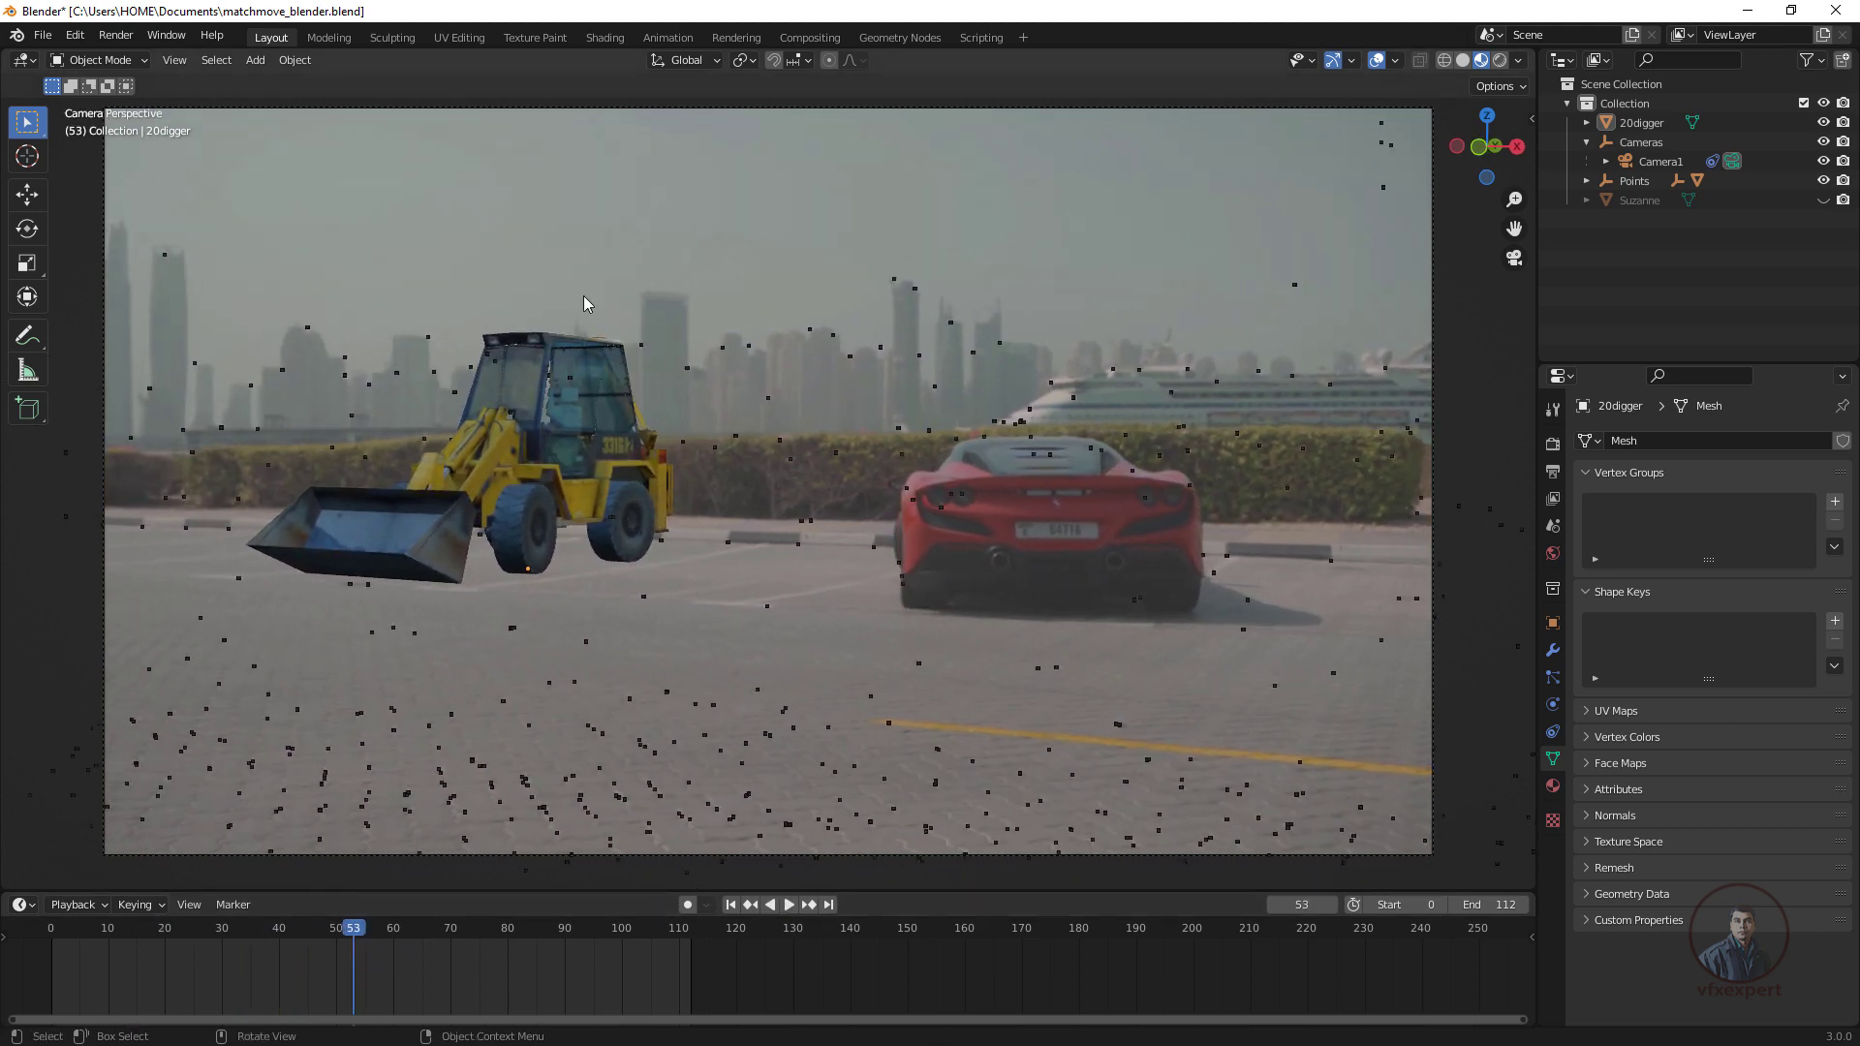
Set the render output to a file named with the prefix render in the Upcoming videos folder, using the FFmpeg Video format.
click(1553, 472)
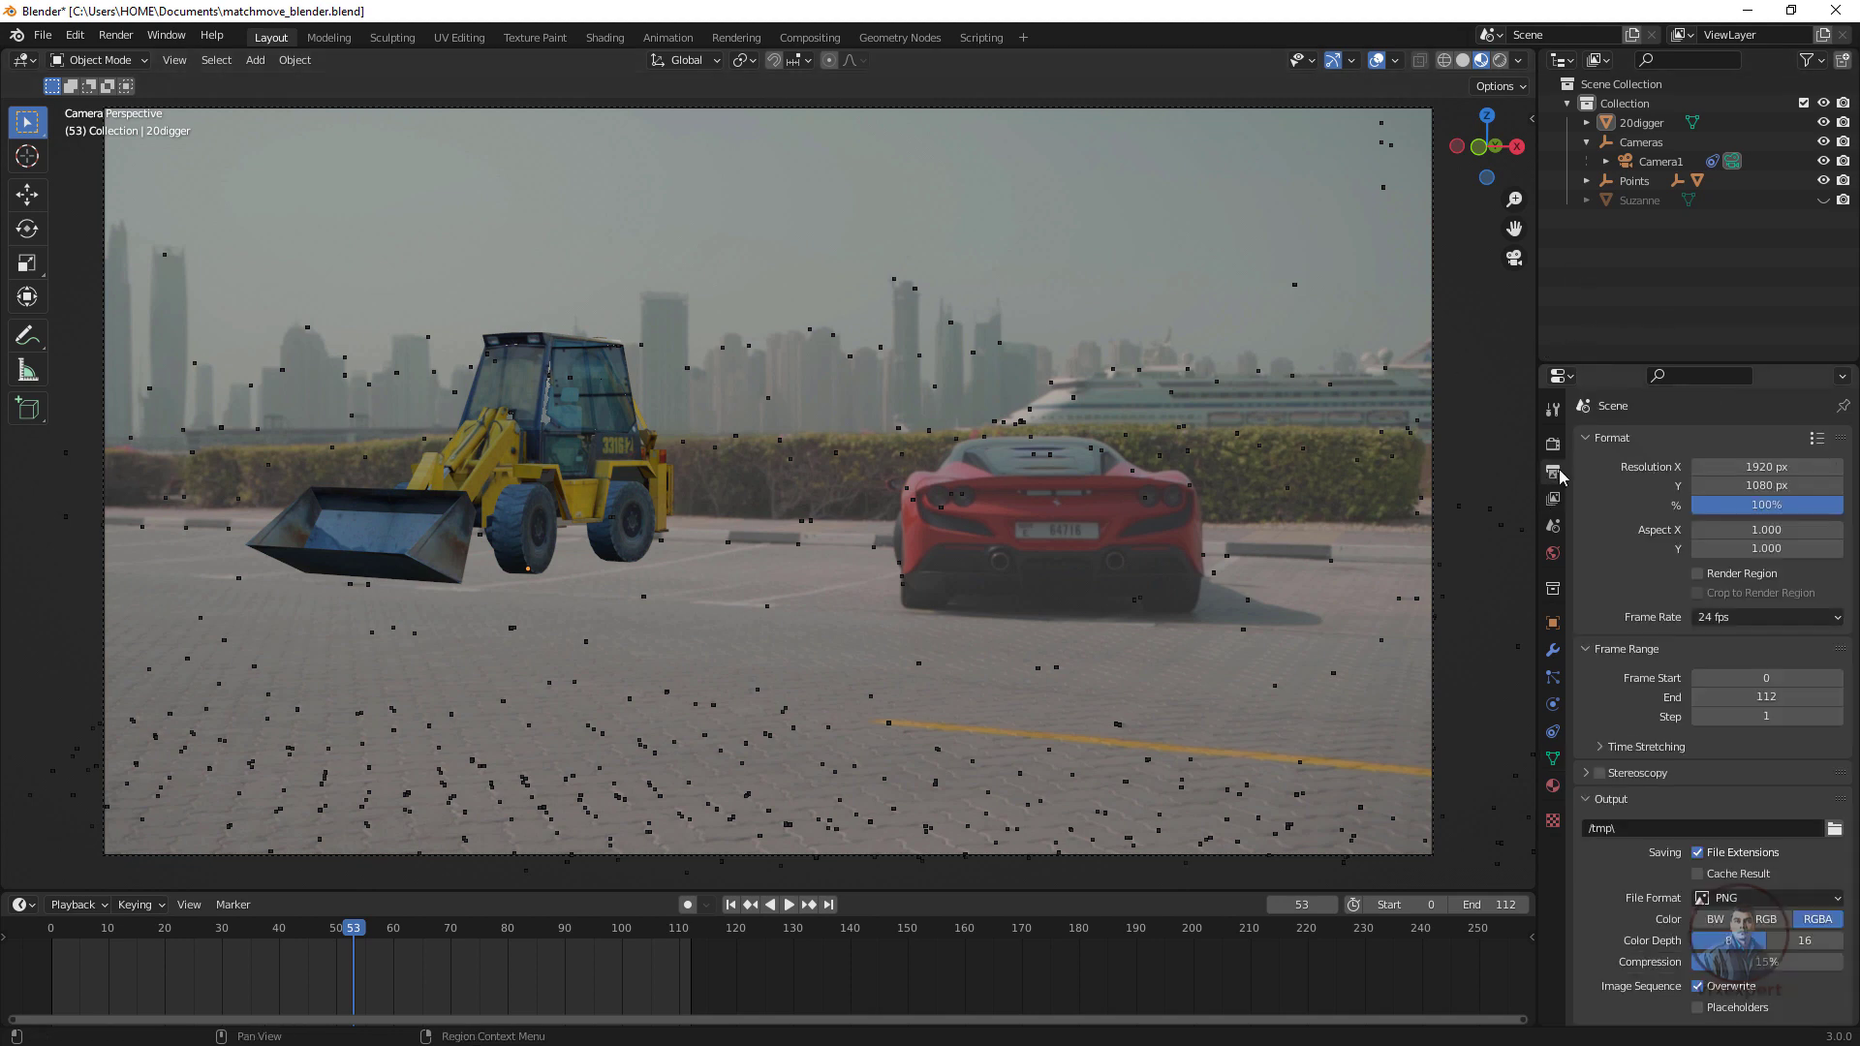
click(1834, 828)
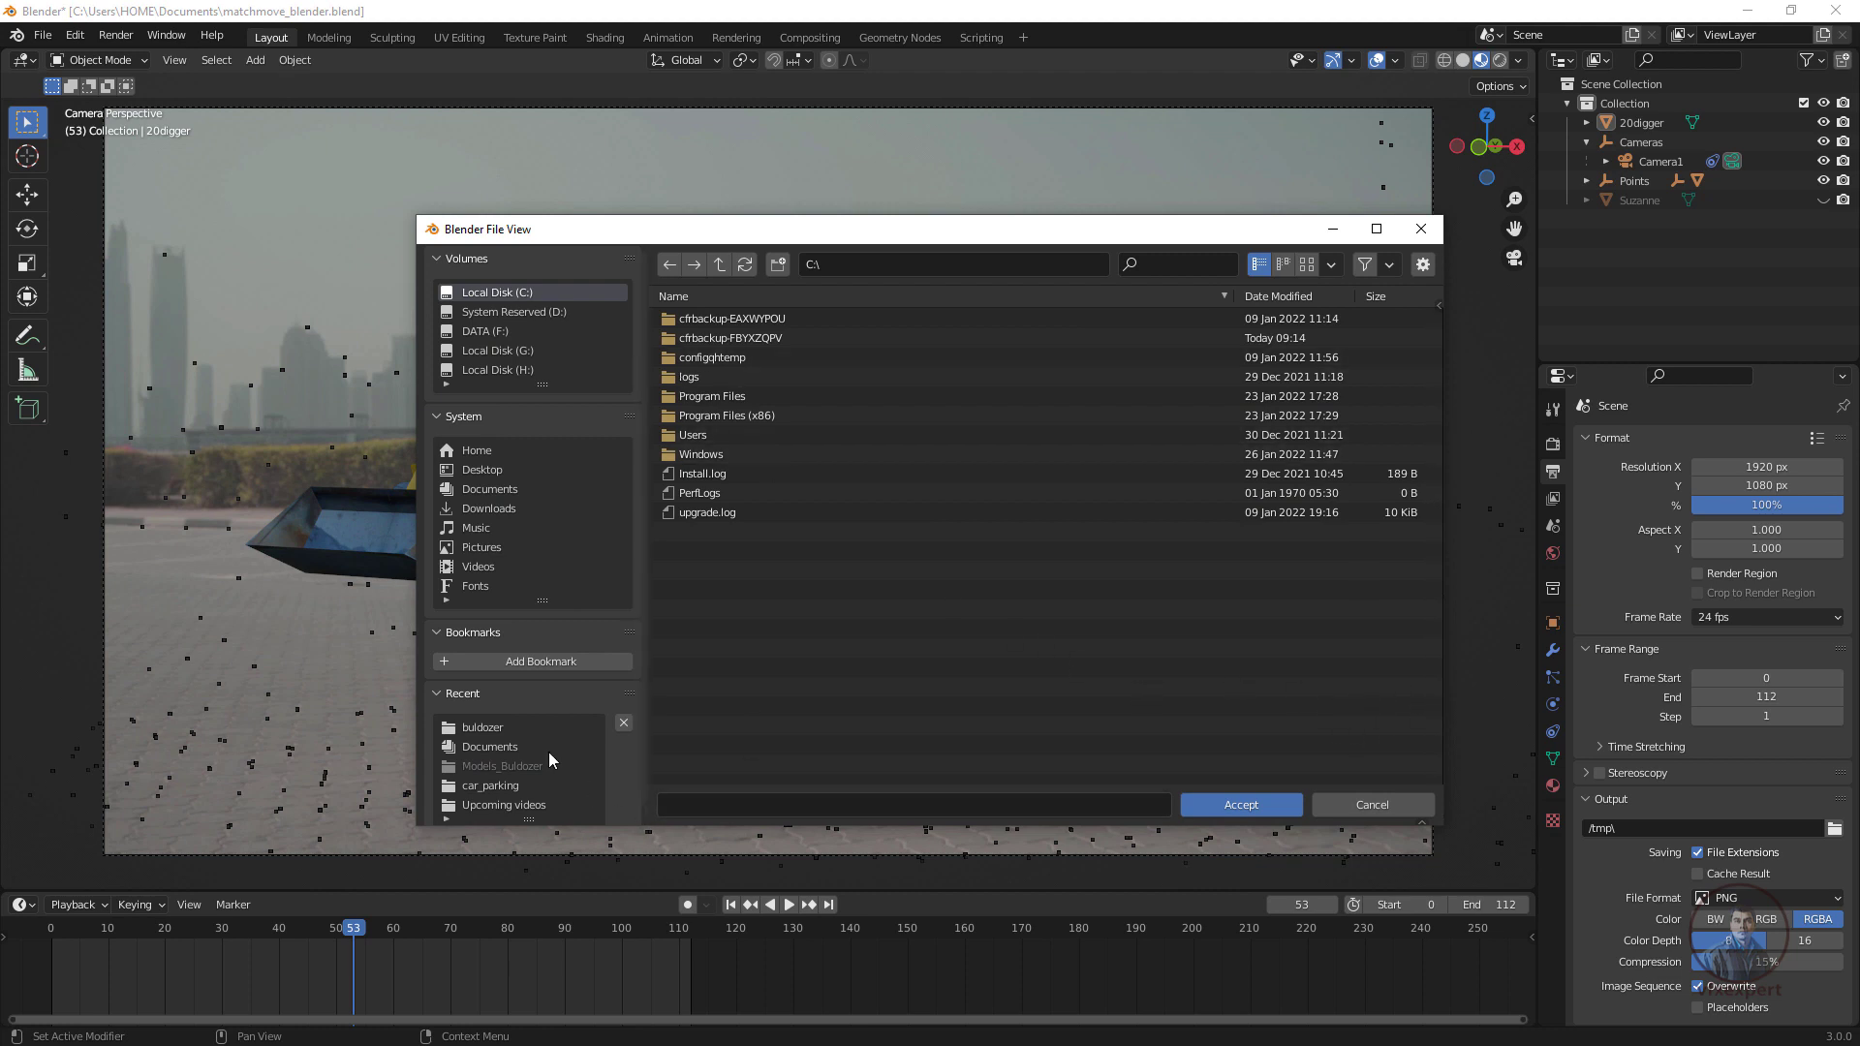
click(513, 805)
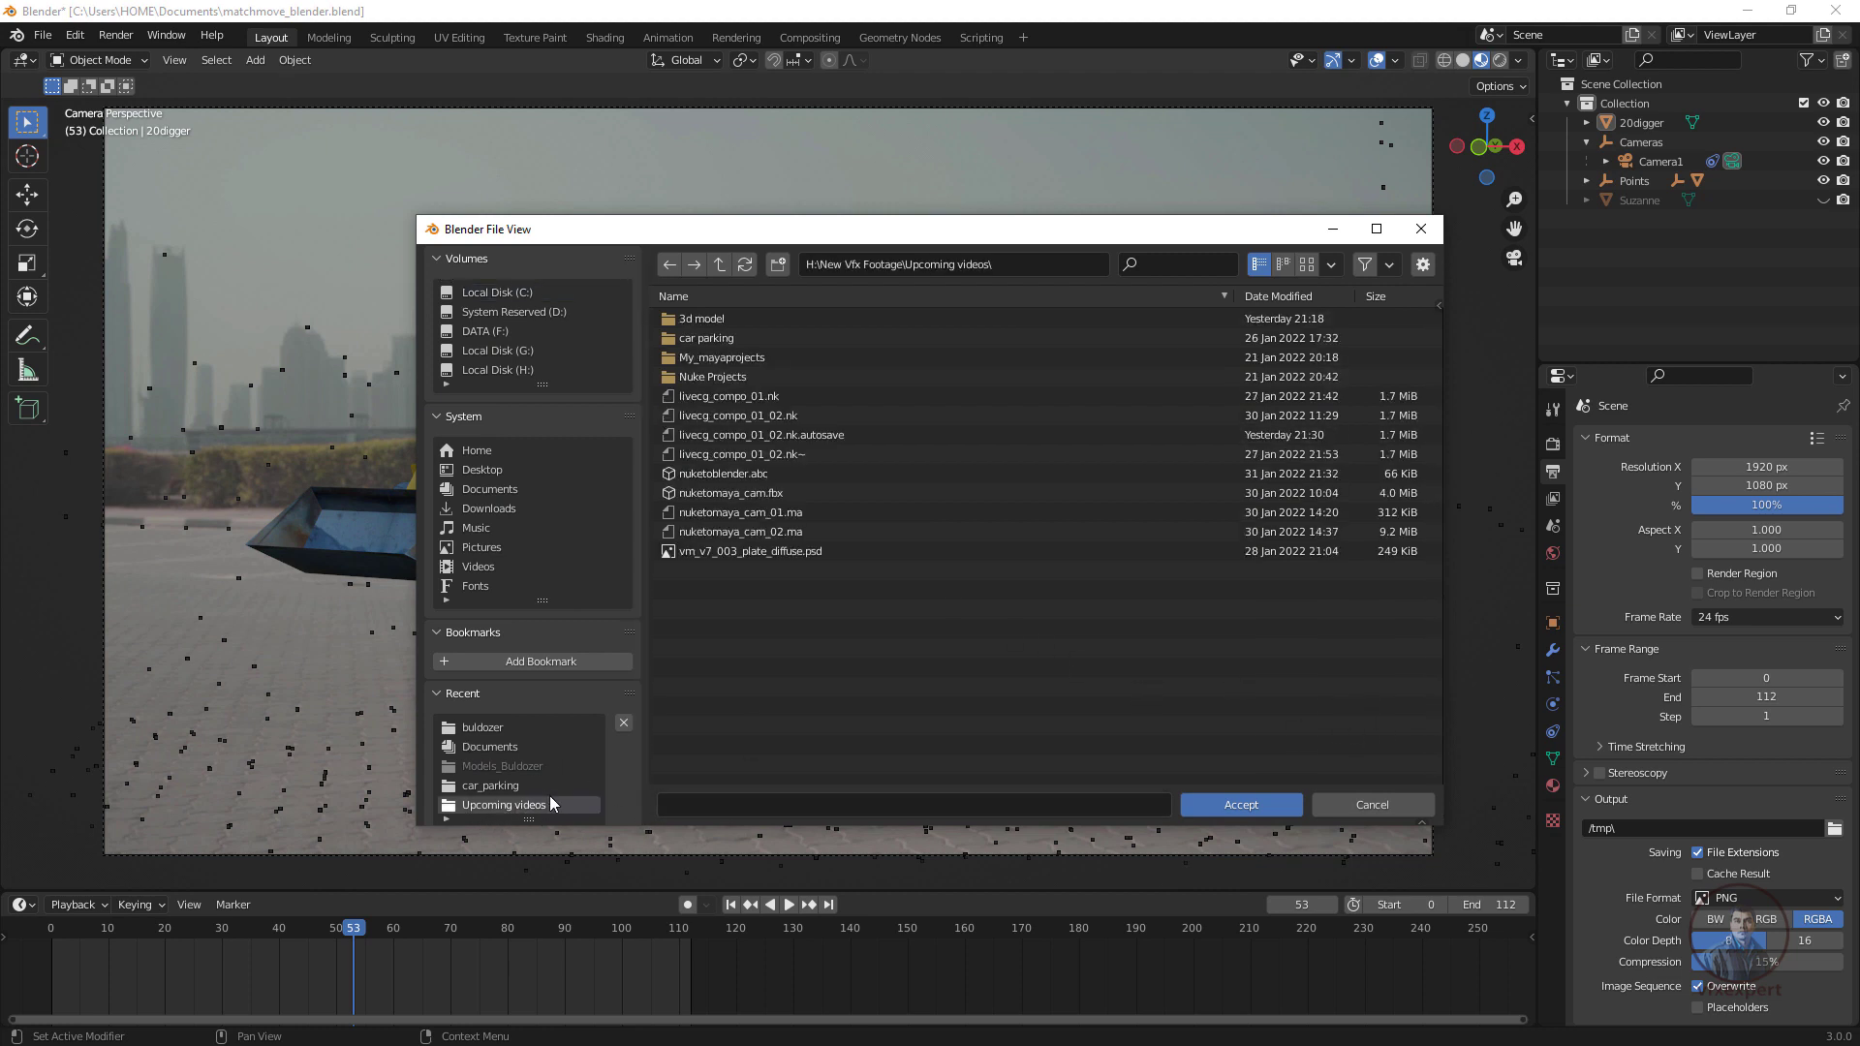
click(685, 807)
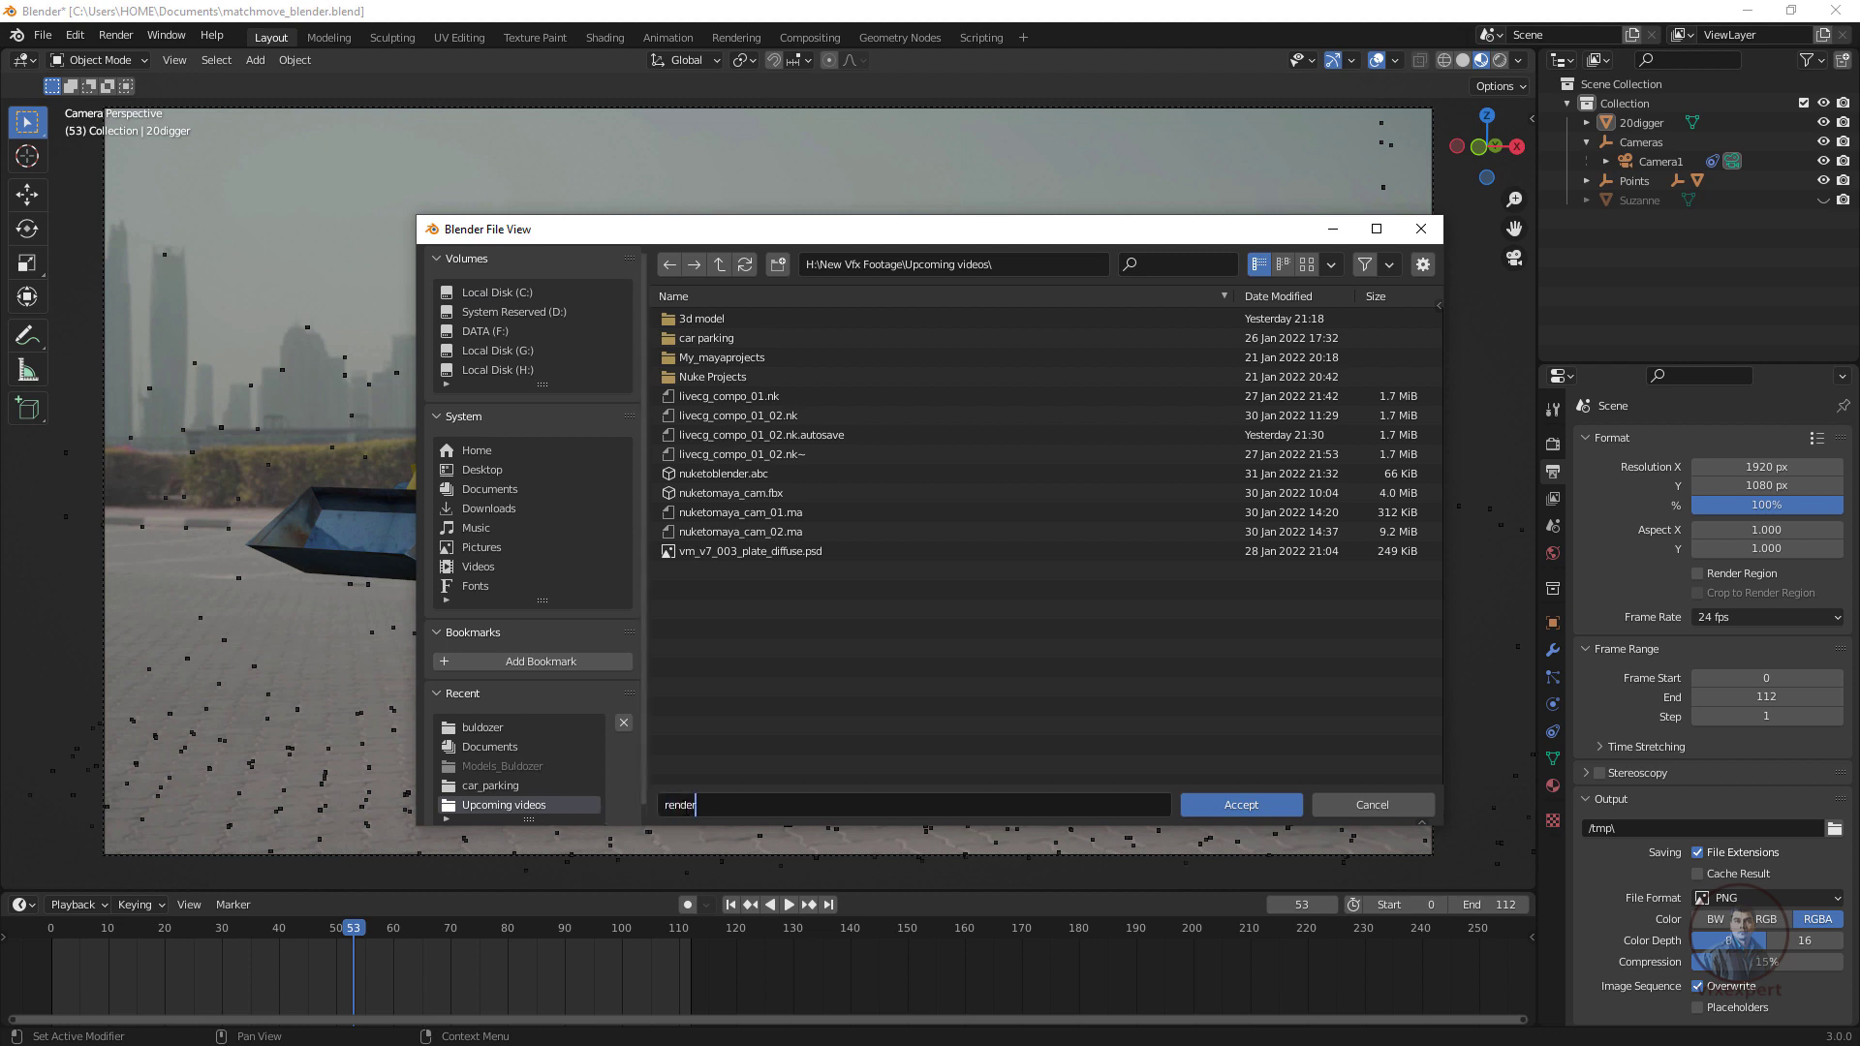
click(1234, 805)
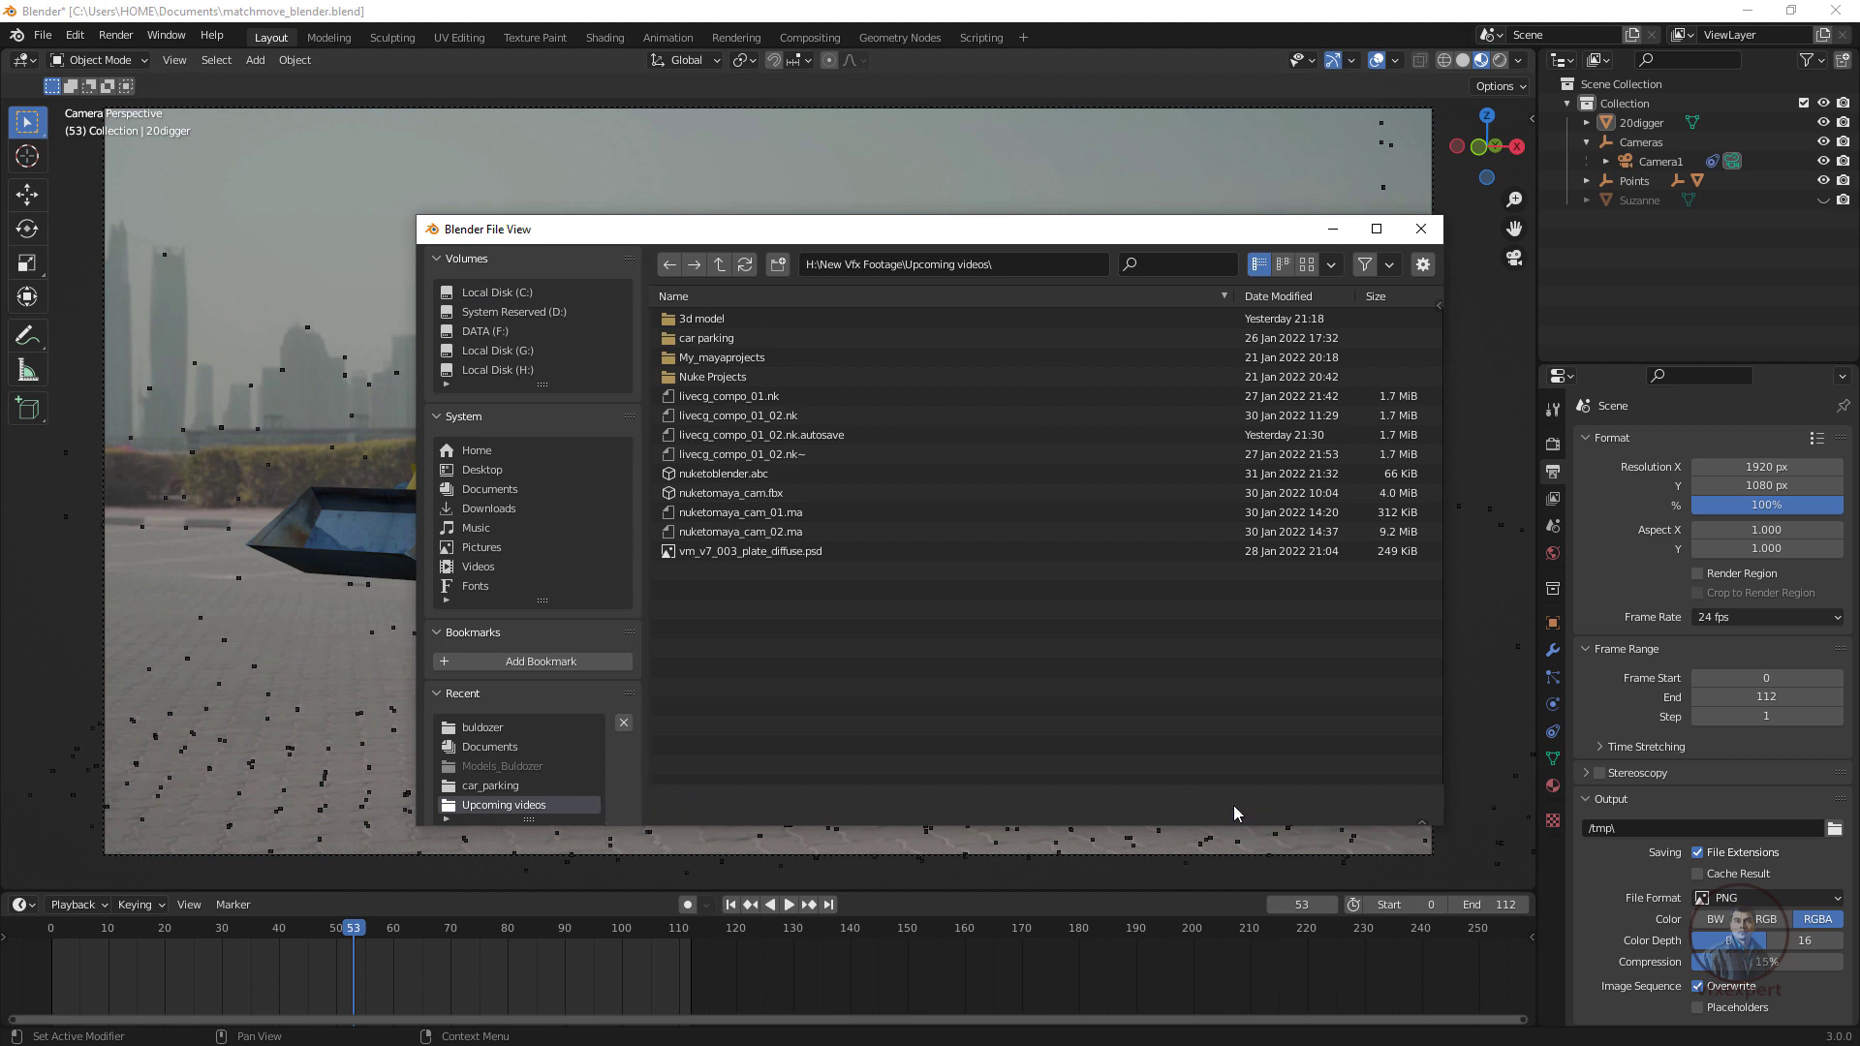
click(1742, 899)
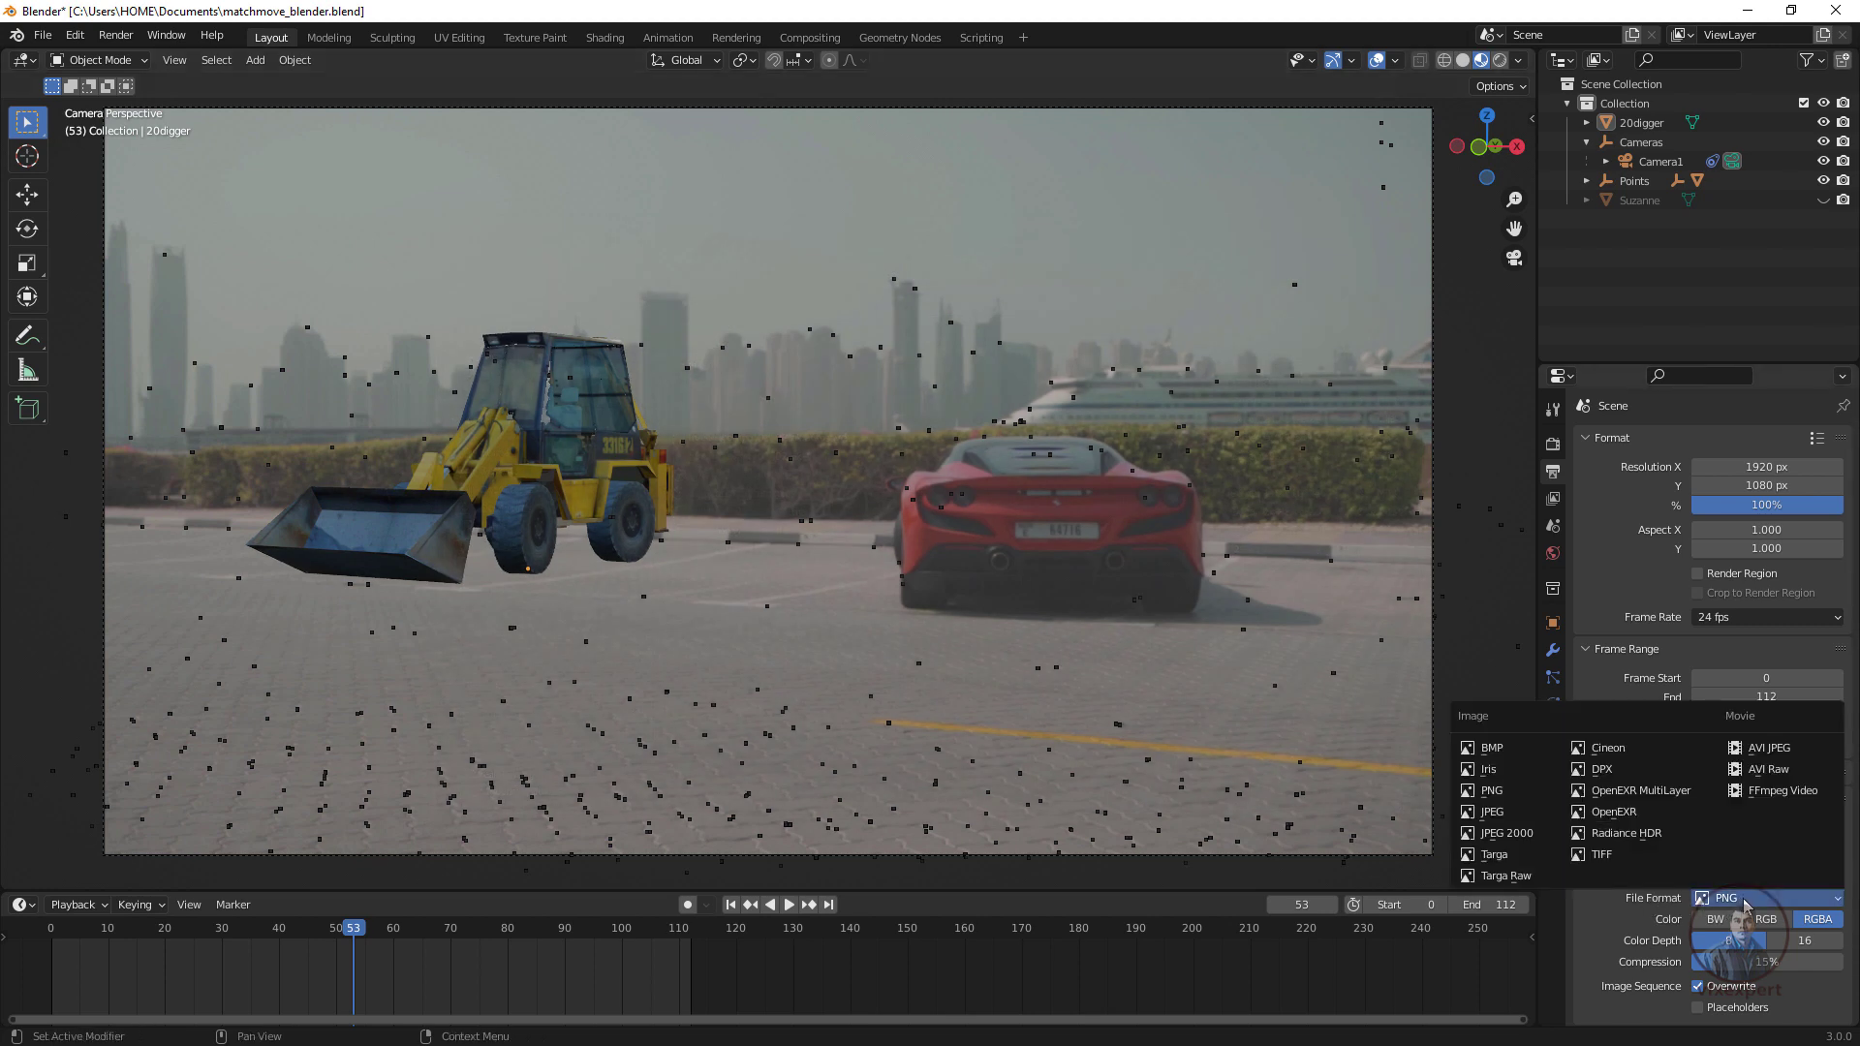
click(1786, 792)
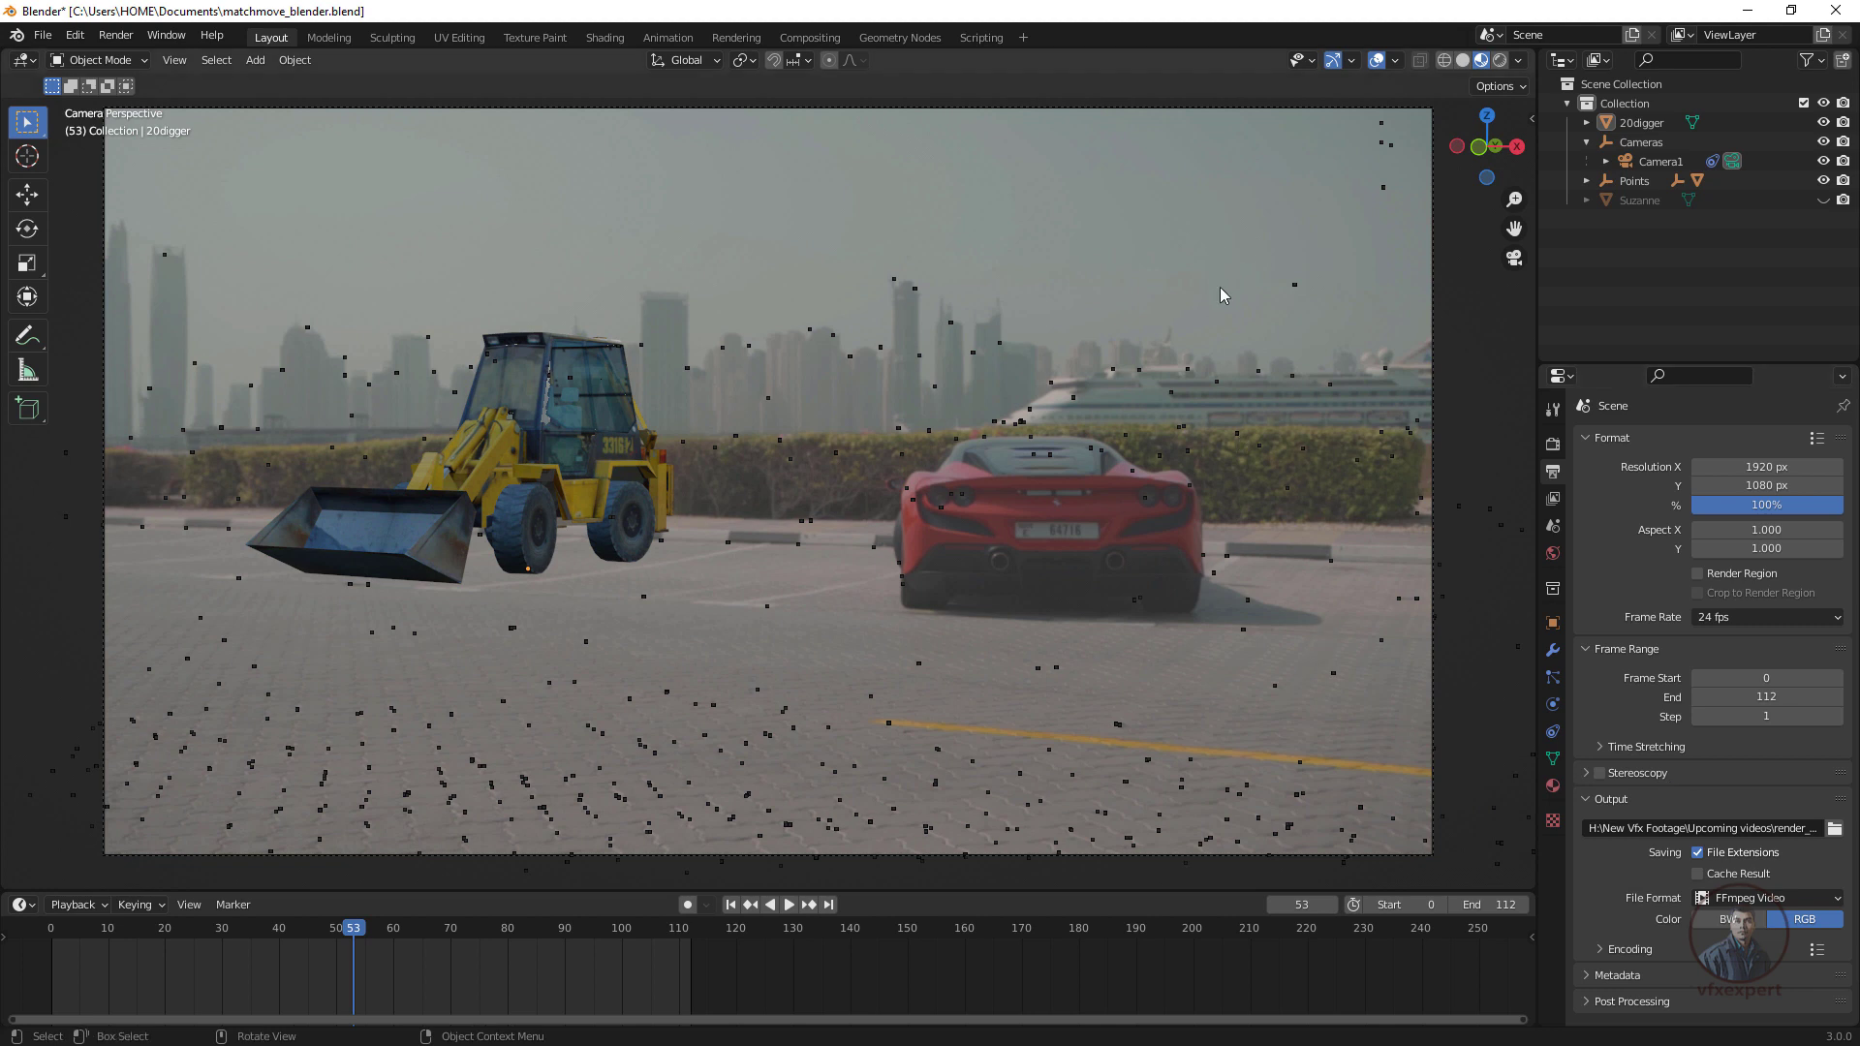
Set the opacity of Camera1's background image to 1.000 and start a viewport render of the animation.
click(1660, 163)
click(1554, 705)
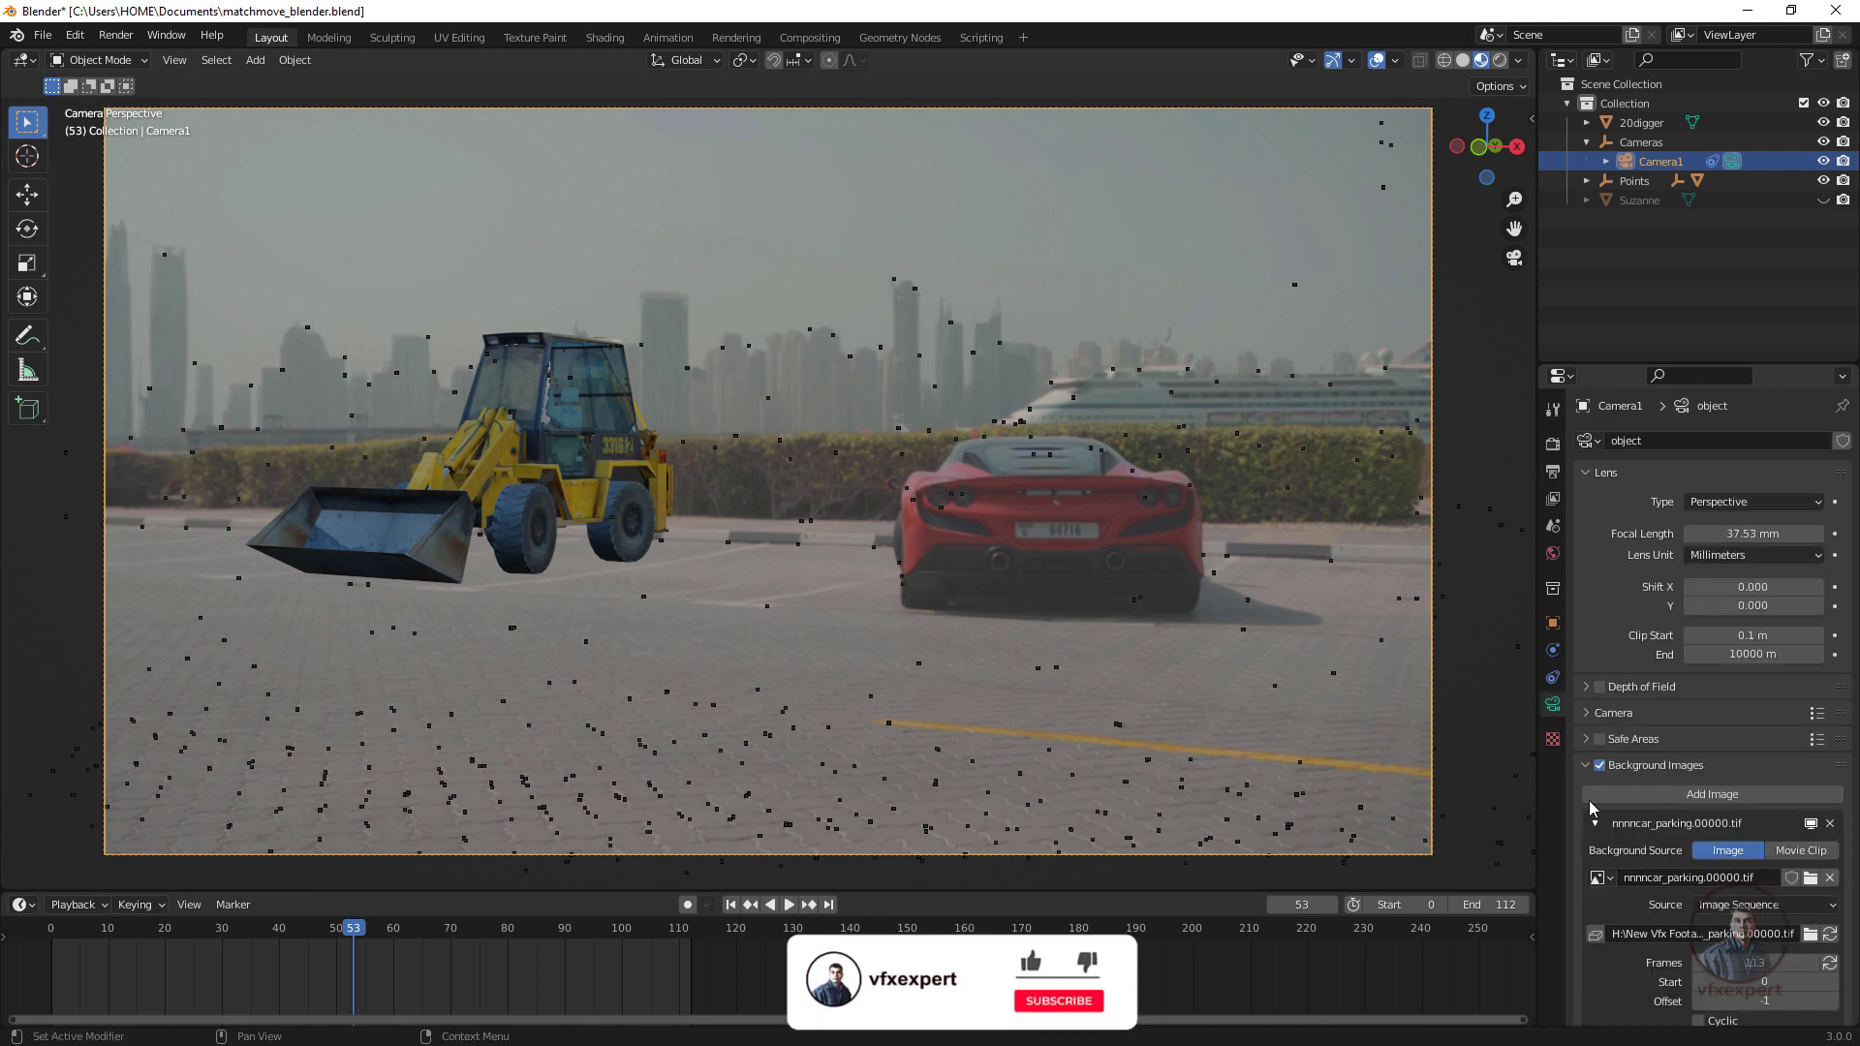
scroll(1647, 938, down, 4)
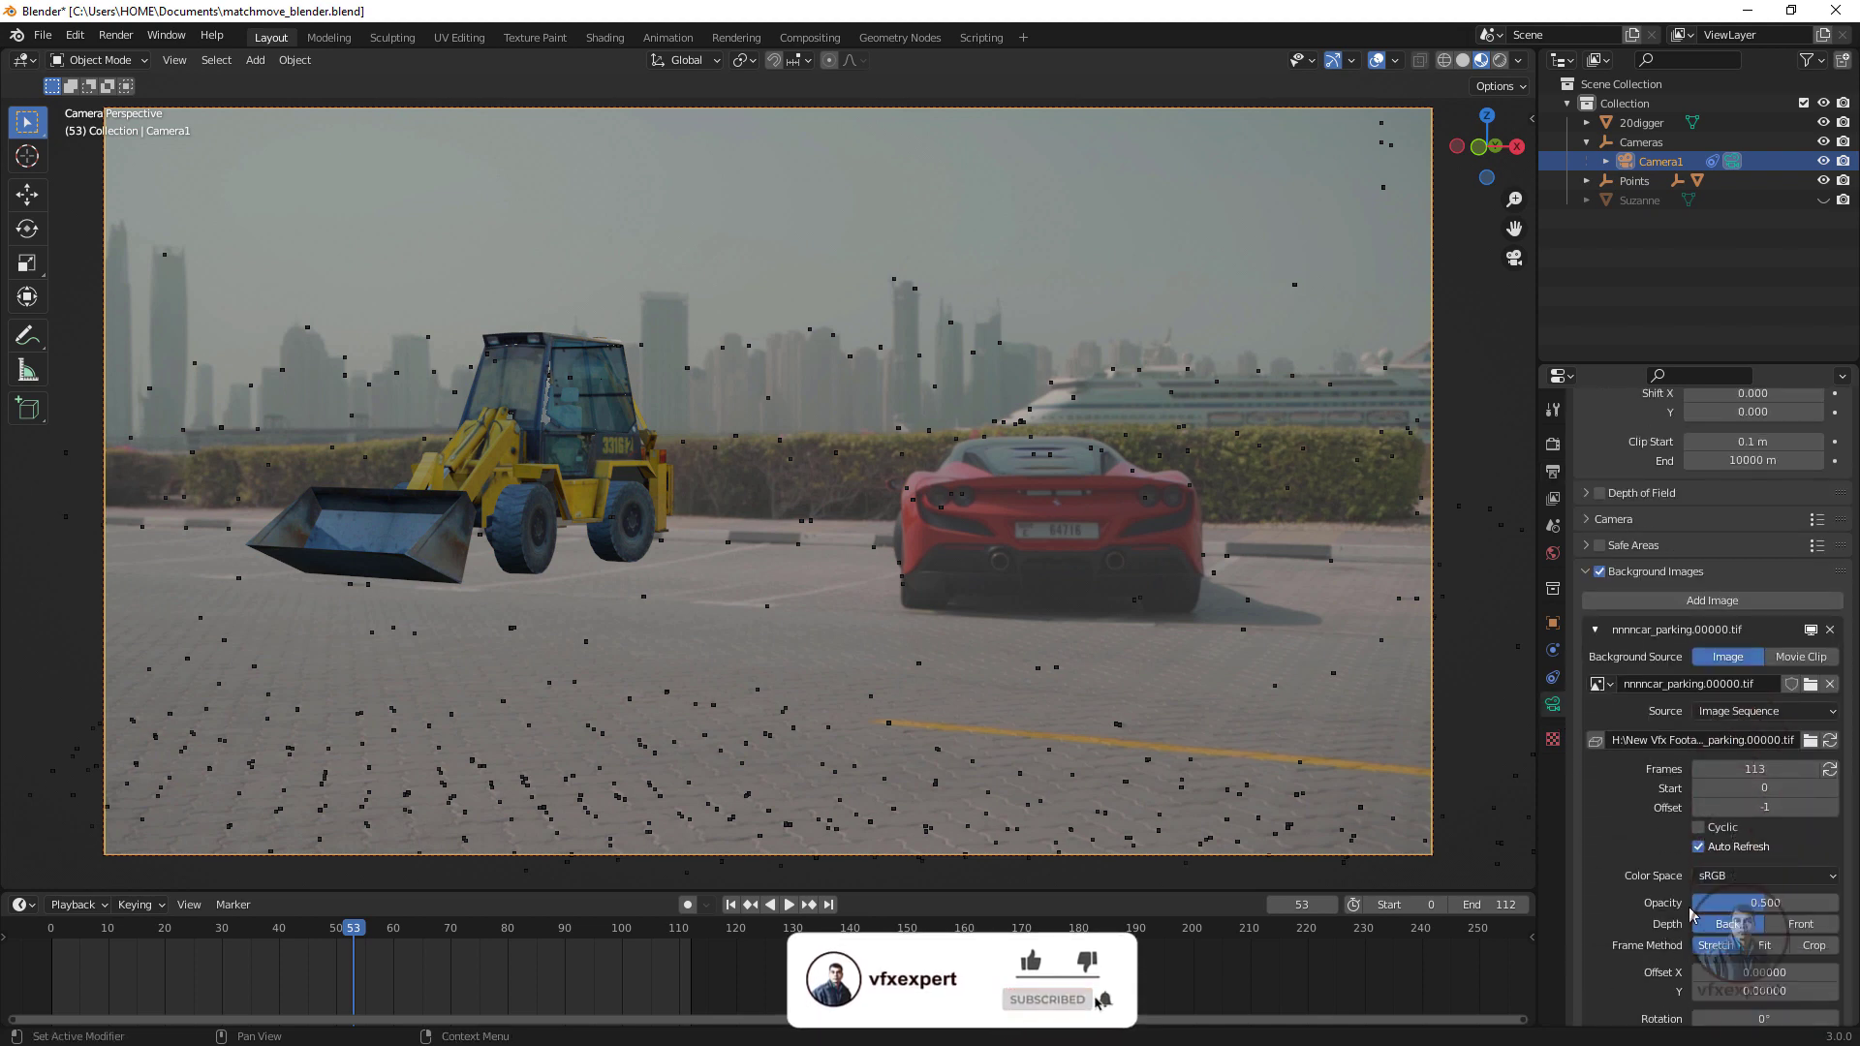
drag(1693, 908, 1772, 908)
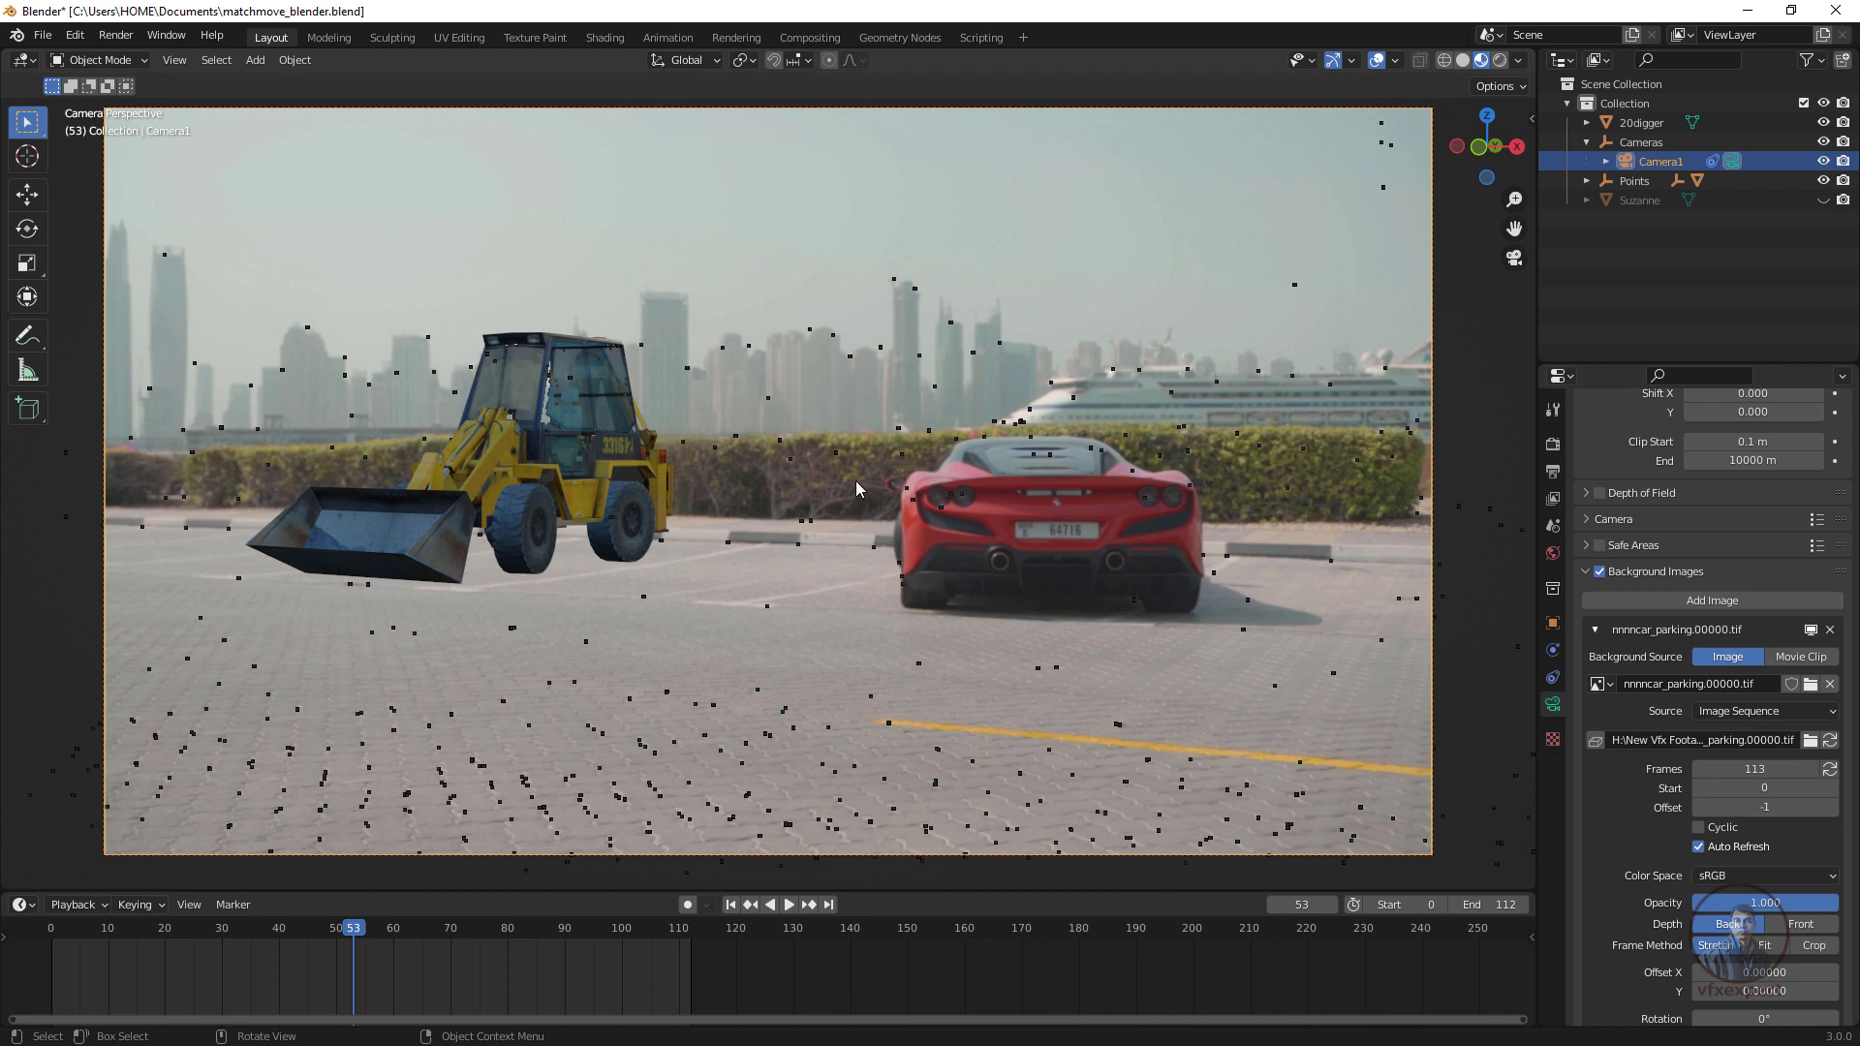
click(174, 59)
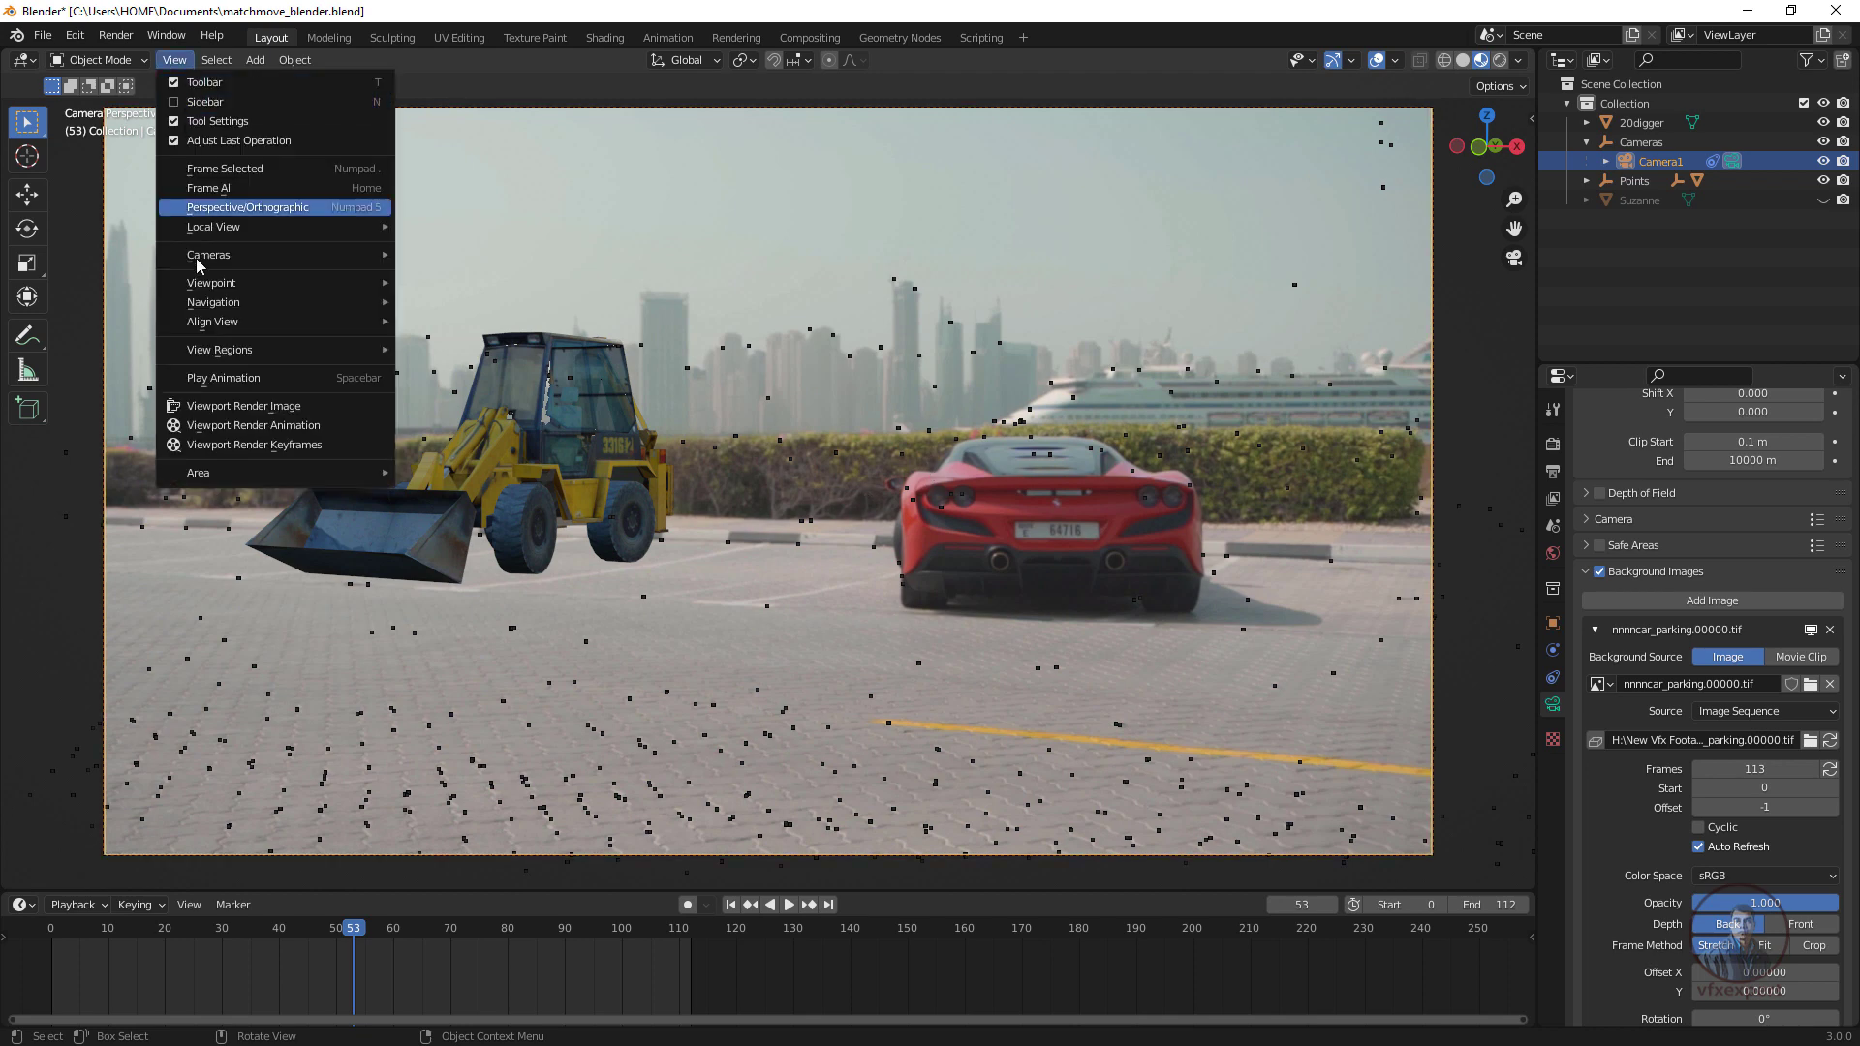
click(222, 426)
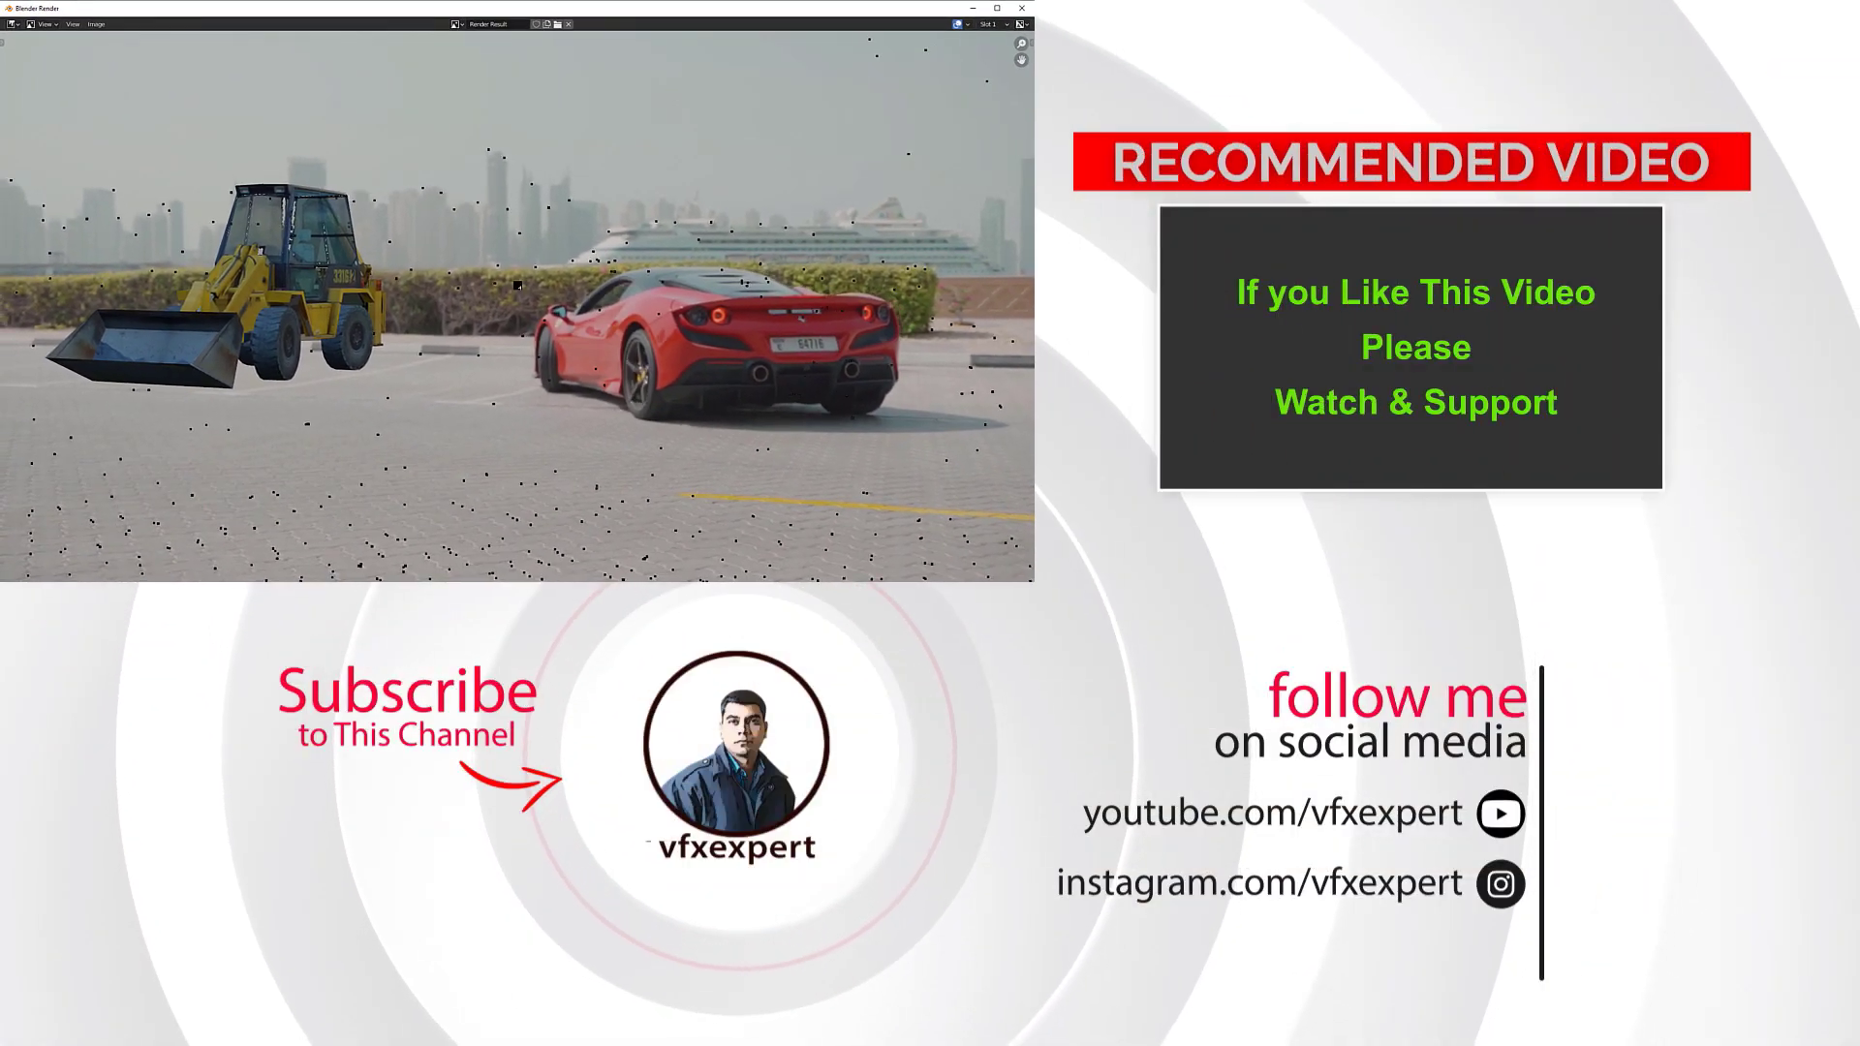